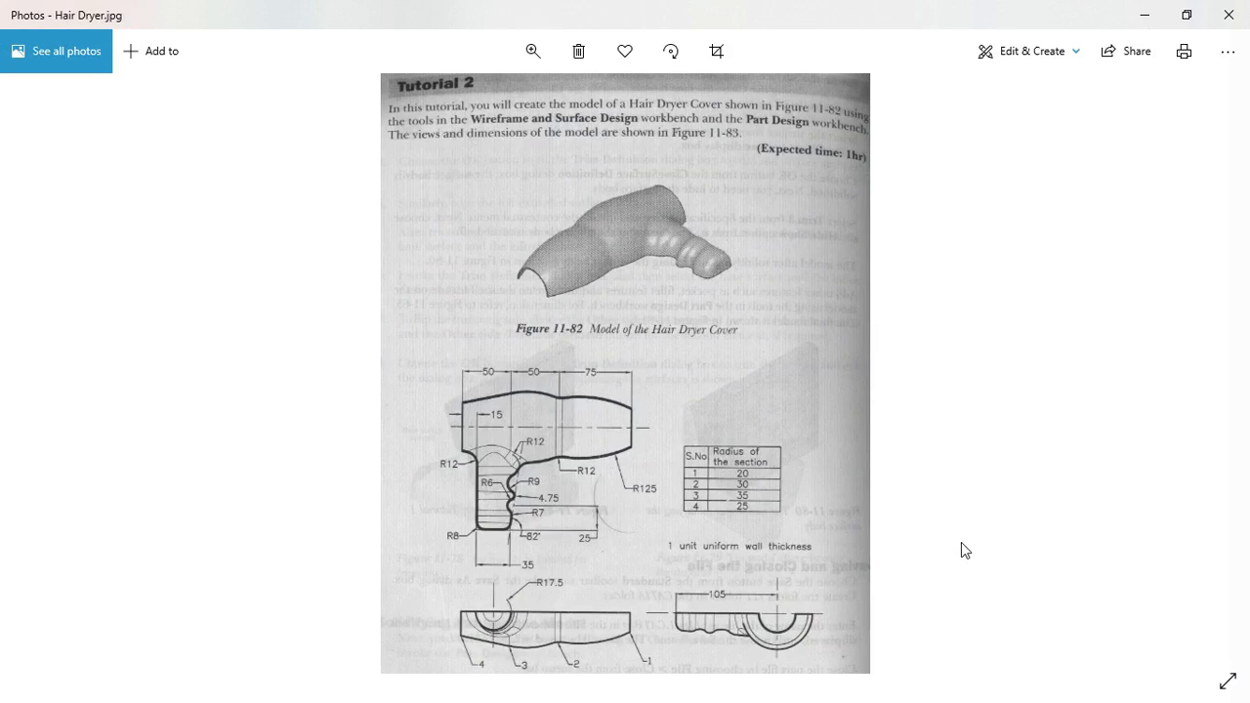
Switch from the hair dryer reference drawing in Photos back to SOLIDWORKS Part1
{"action": "key", "text": "alt+Tab"}
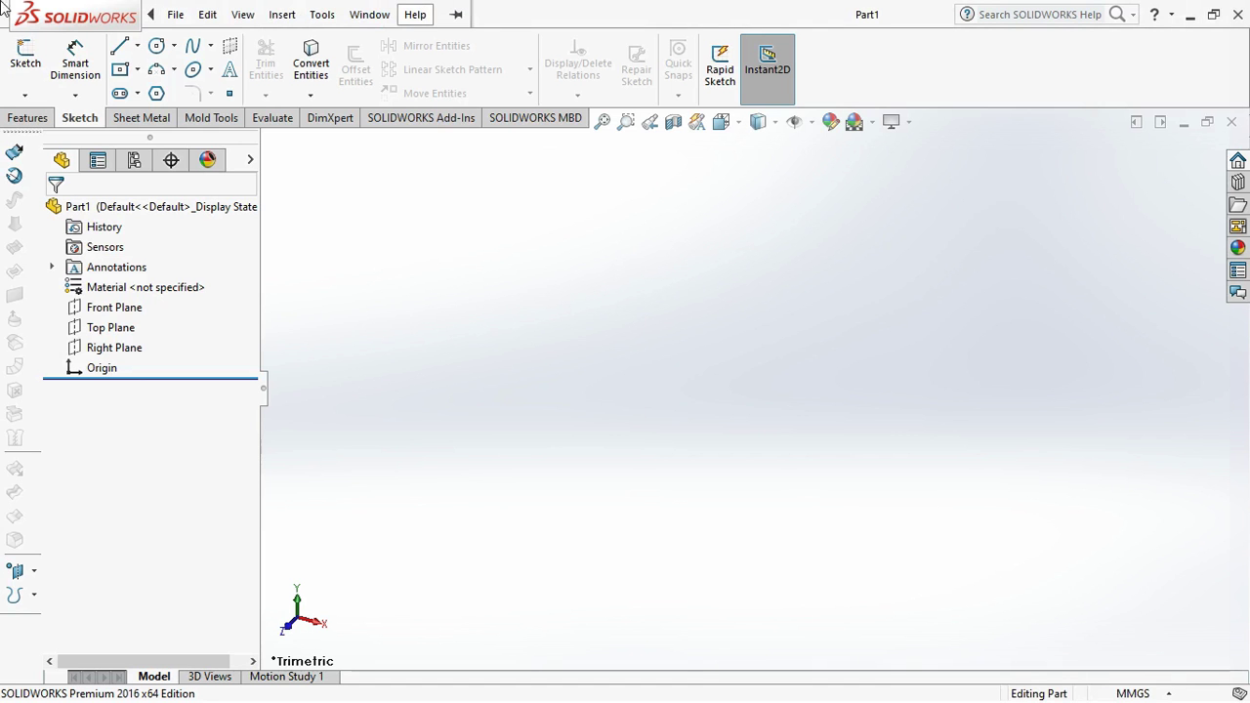
Sketch a horizontal centerline through the origin on the Front Plane, then reopen Sketch1
{"action": "left_click", "coordinate": [26, 58]}
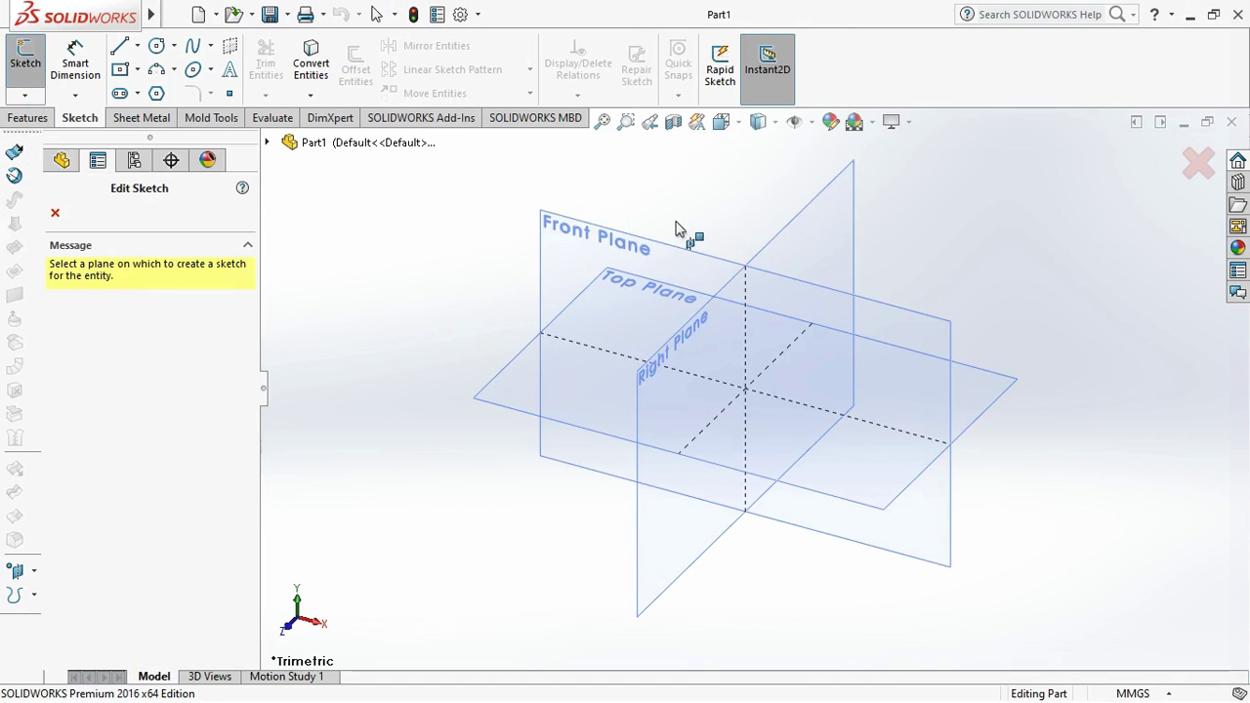
{"action": "left_click", "coordinate": [672, 256]}
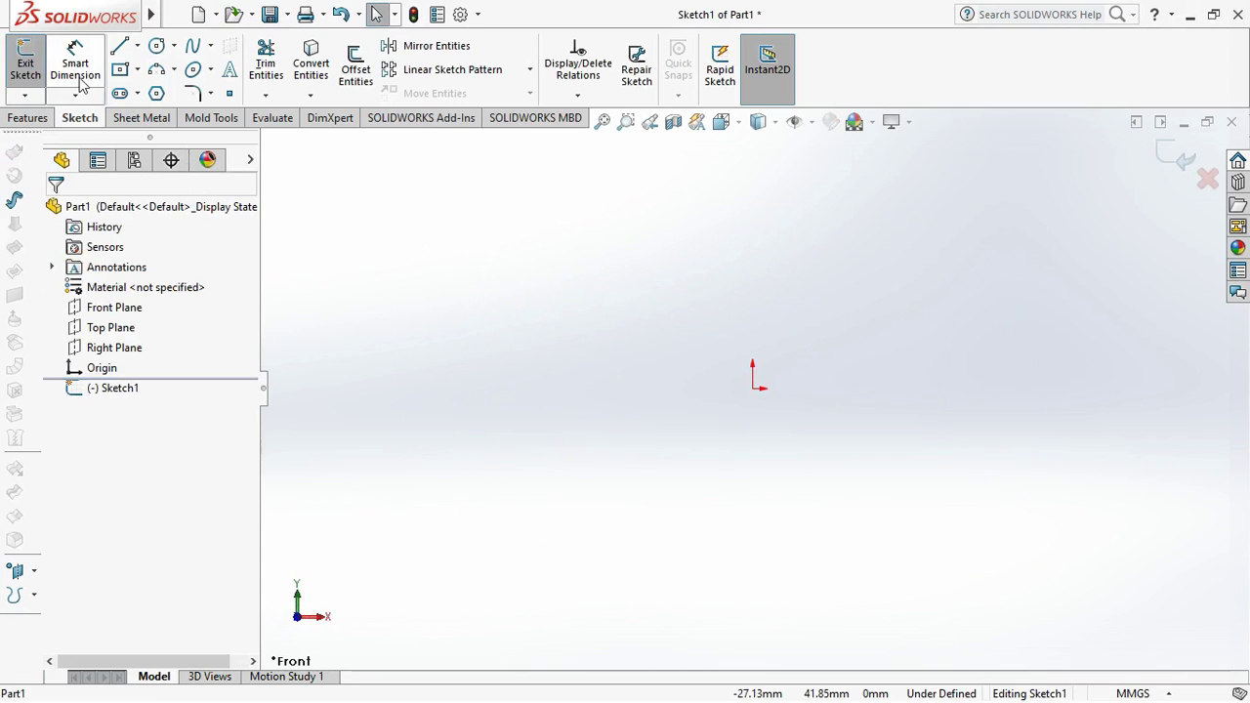
{"action": "left_click", "coordinate": [120, 46]}
{"action": "left_click", "coordinate": [138, 46]}
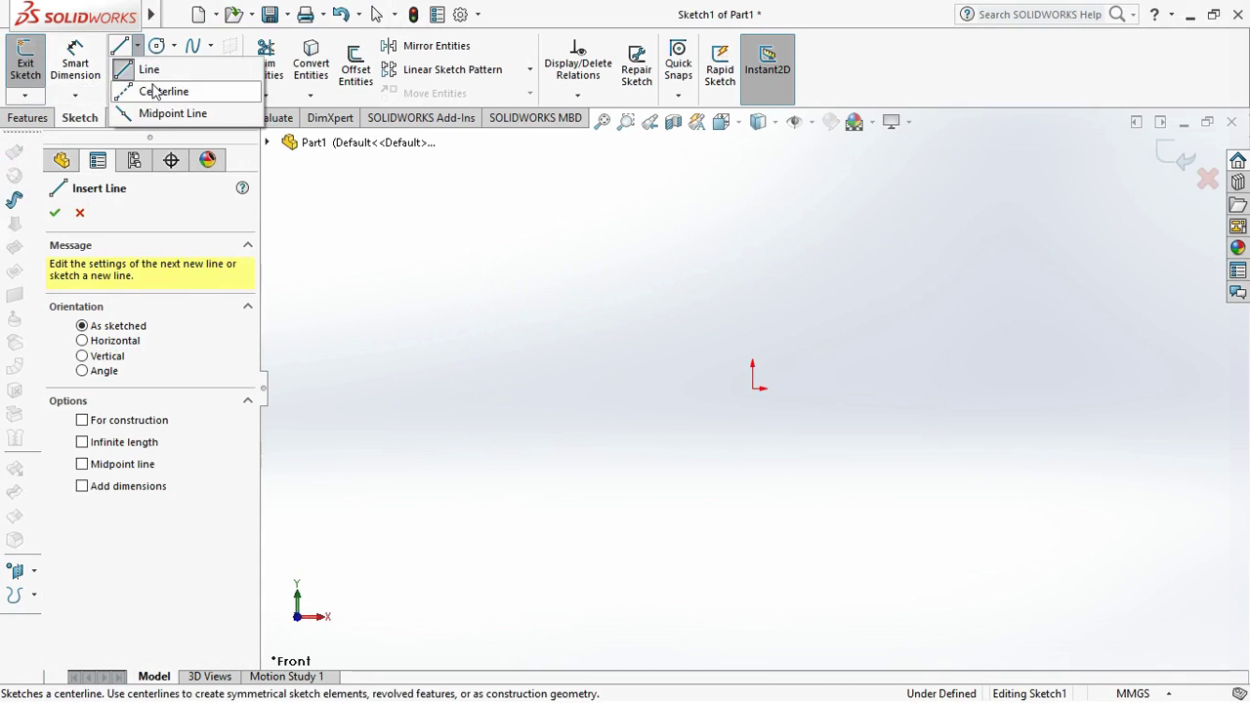
{"action": "left_click", "coordinate": [163, 92]}
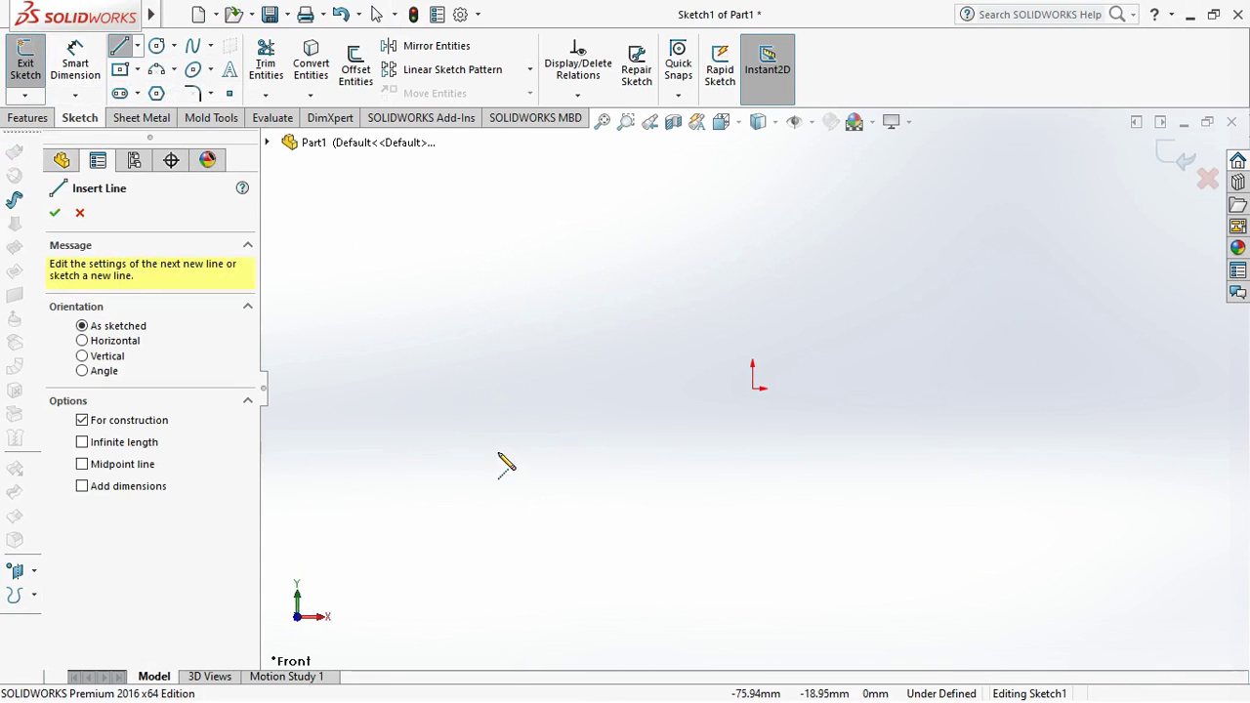
{"action": "left_click", "coordinate": [498, 388]}
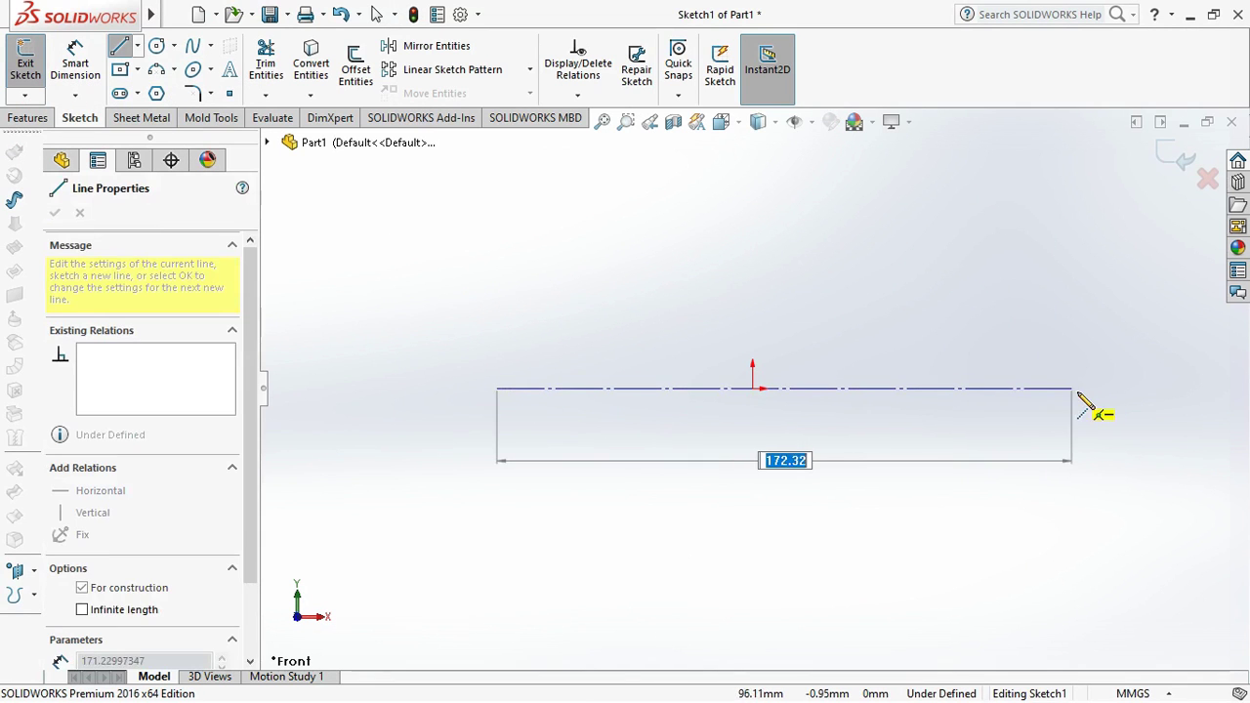
{"action": "left_click", "coordinate": [1084, 389]}
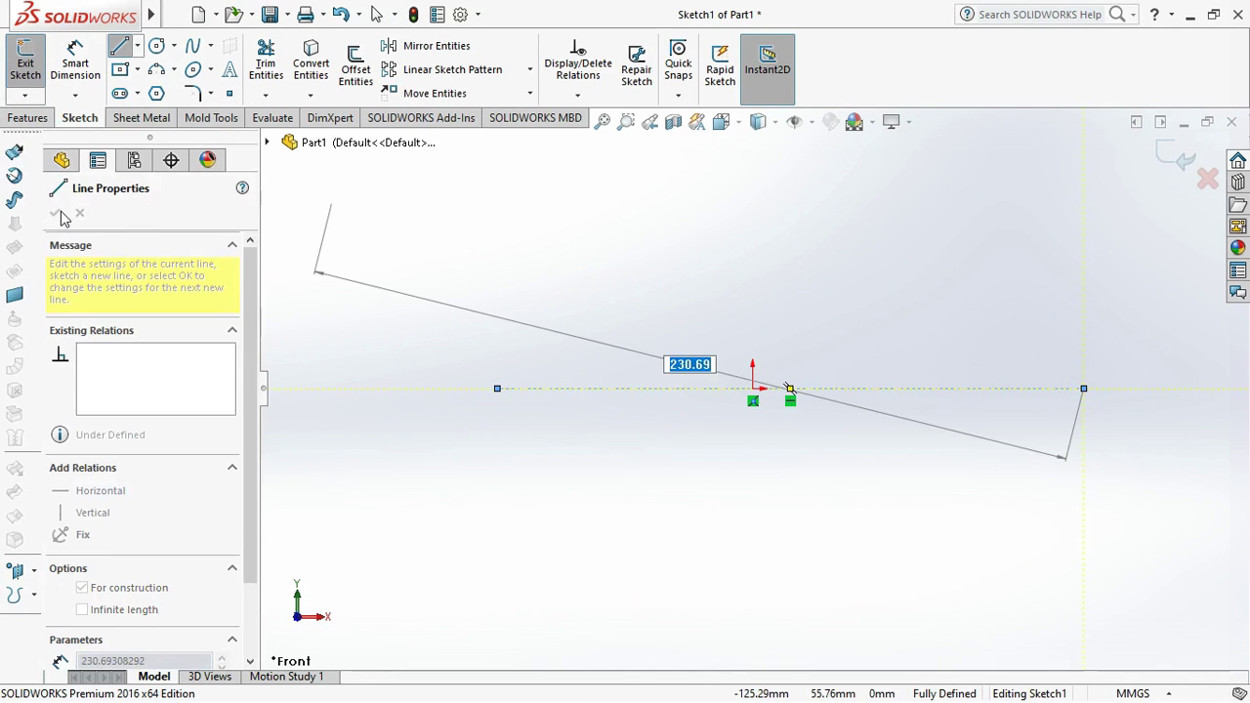
{"action": "left_click", "coordinate": [26, 64]}
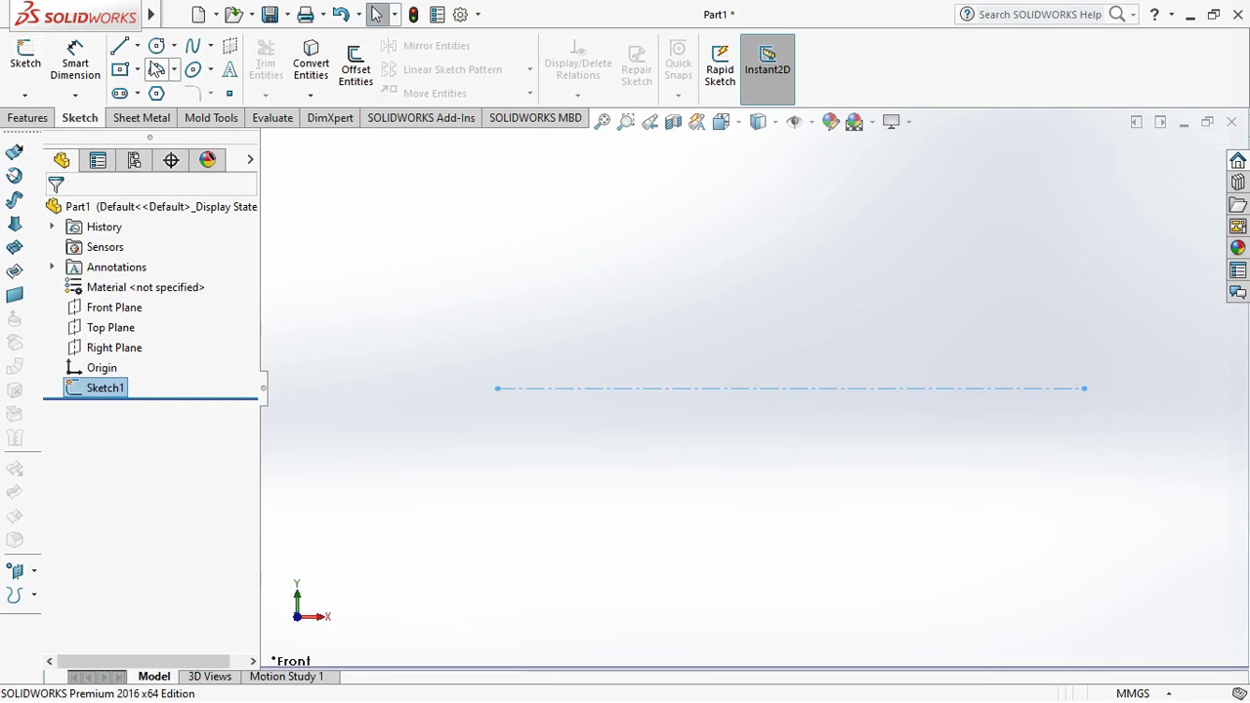
{"action": "left_click", "coordinate": [119, 45]}
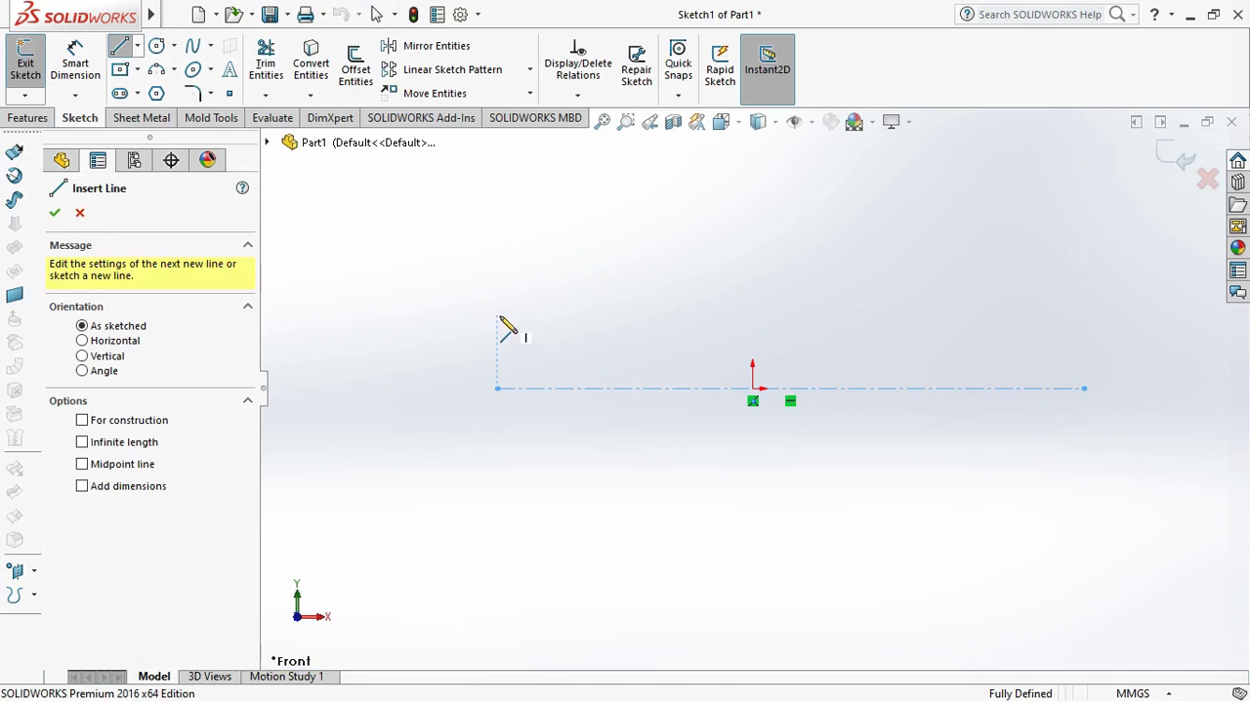
Draw a sloped line above the centerline and dimension its horizontal span to 50
{"action": "mouse_move", "coordinate": [499, 307]}
{"action": "left_mouse_down"}
{"action": "mouse_move", "coordinate": [566, 299]}
{"action": "mouse_move", "coordinate": [669, 257]}
{"action": "left_mouse_up"}
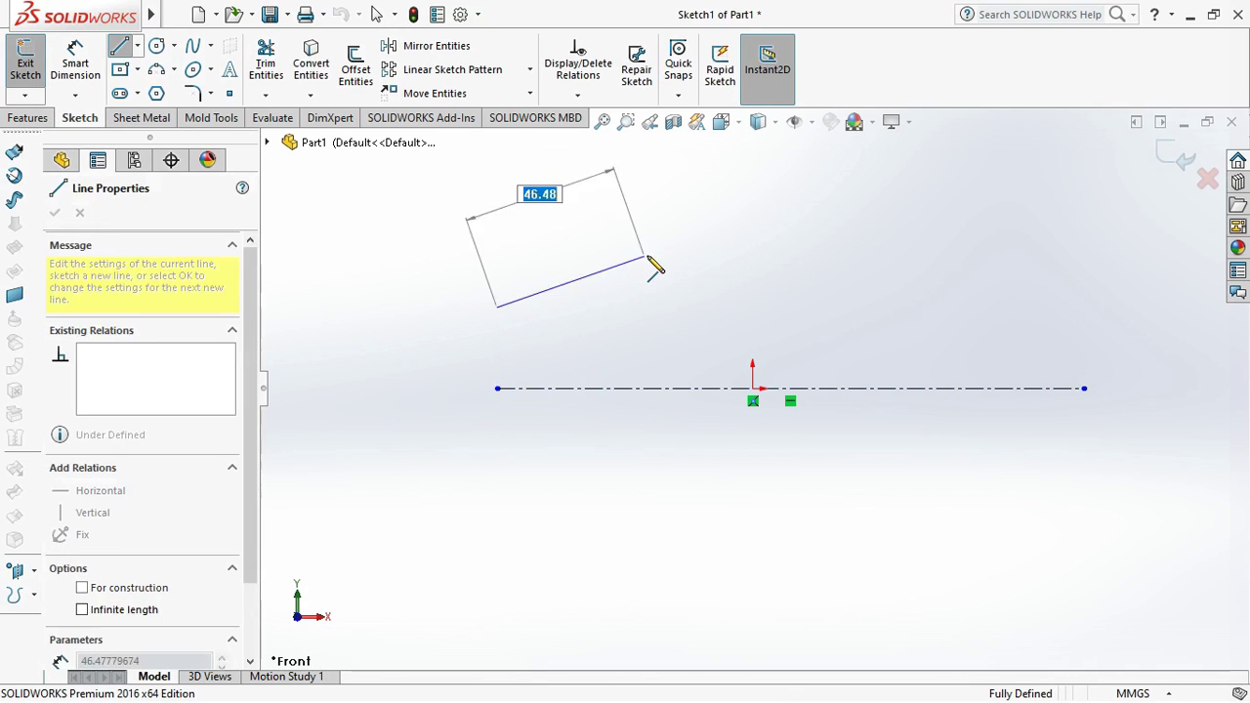
{"action": "left_click", "coordinate": [688, 266]}
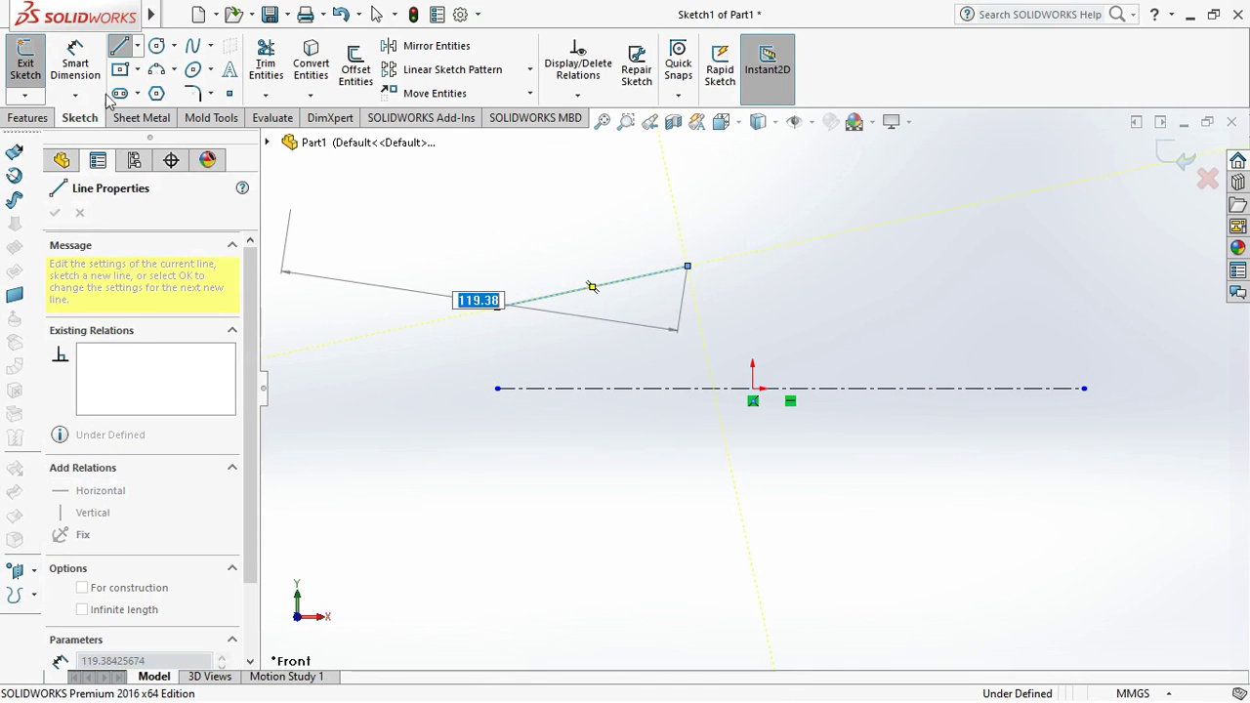
{"action": "left_click", "coordinate": [75, 61]}
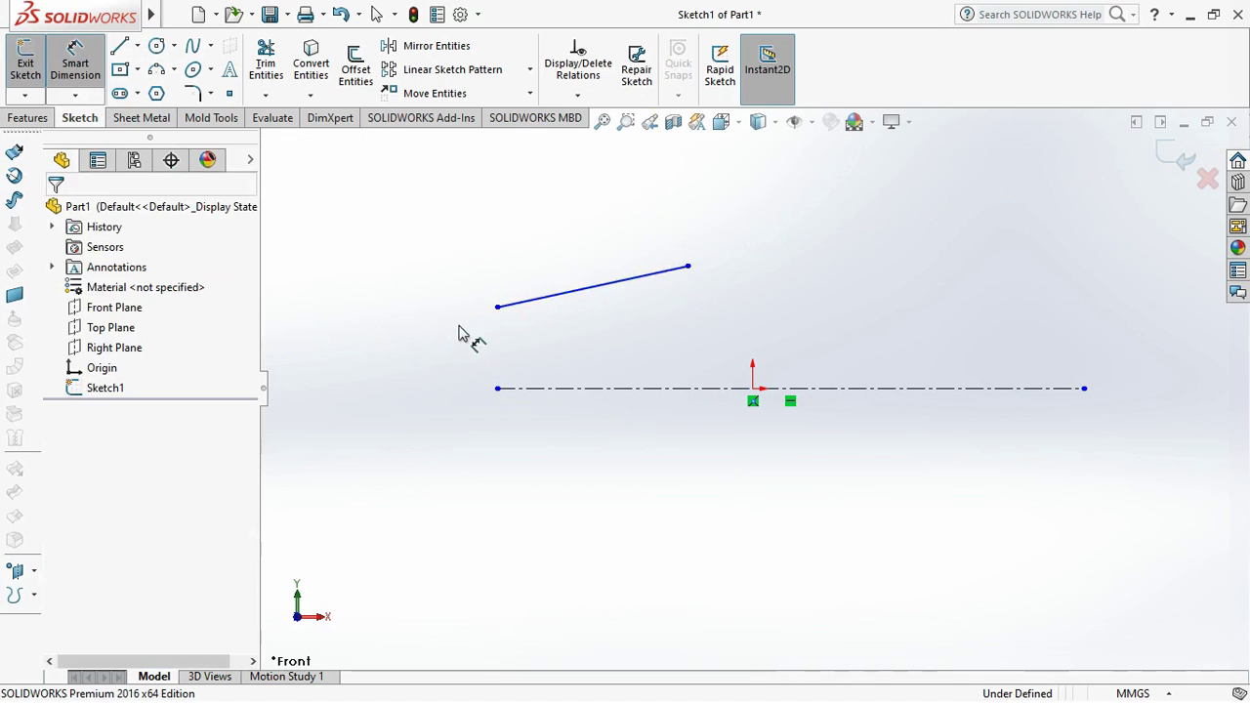
{"action": "left_click", "coordinate": [497, 307]}
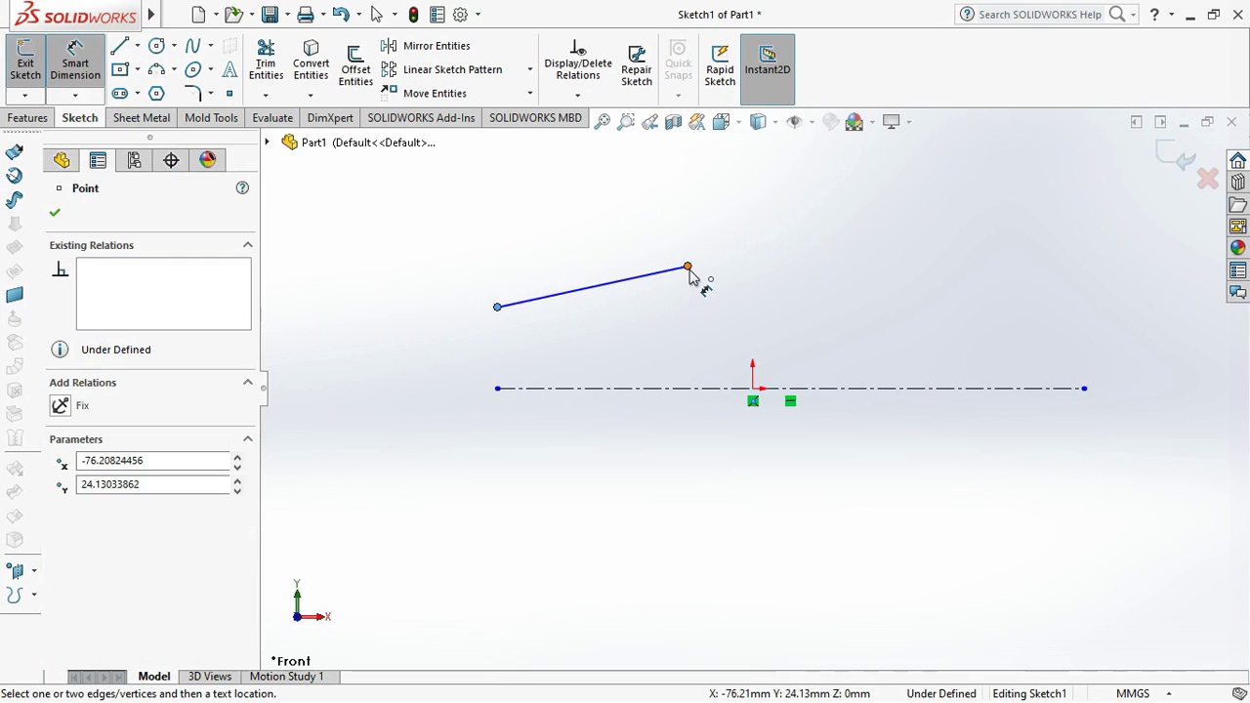
{"action": "left_click", "coordinate": [688, 265]}
{"action": "left_click", "coordinate": [603, 222]}
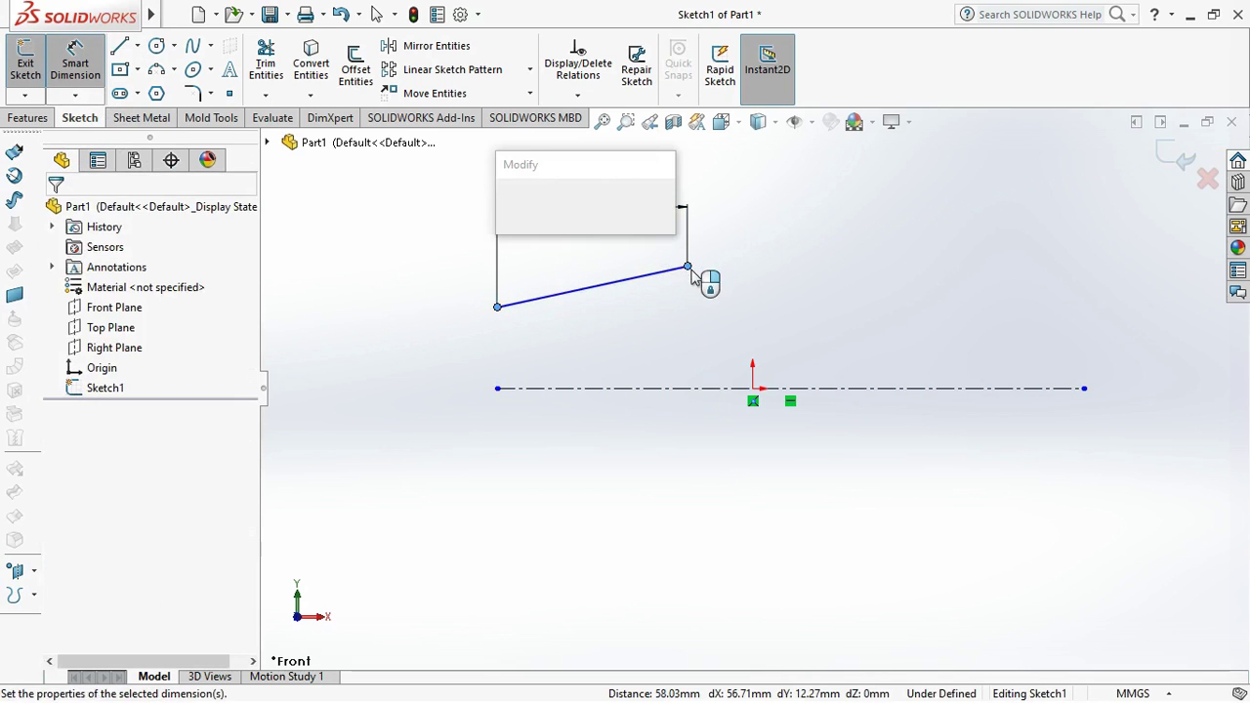
{"action": "type", "text": "50"}
{"action": "key", "text": "Return"}
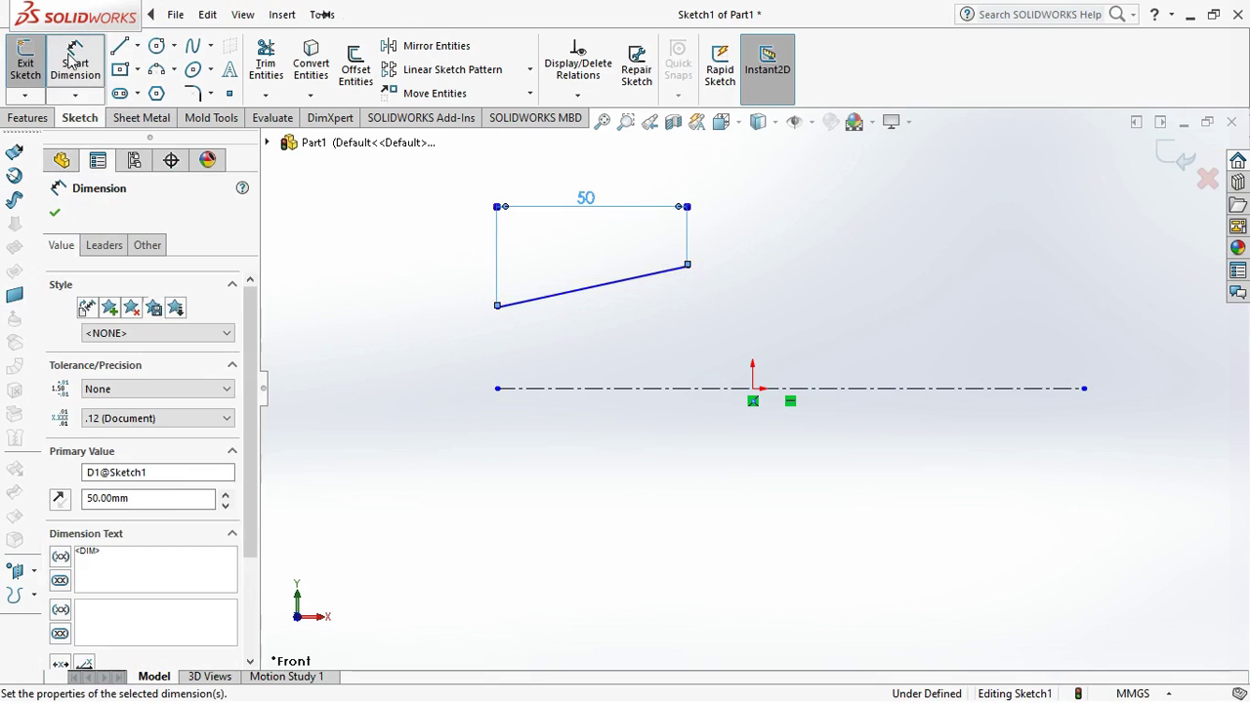
Dimension the line's left end 25 above the centerline
{"action": "left_click", "coordinate": [498, 308]}
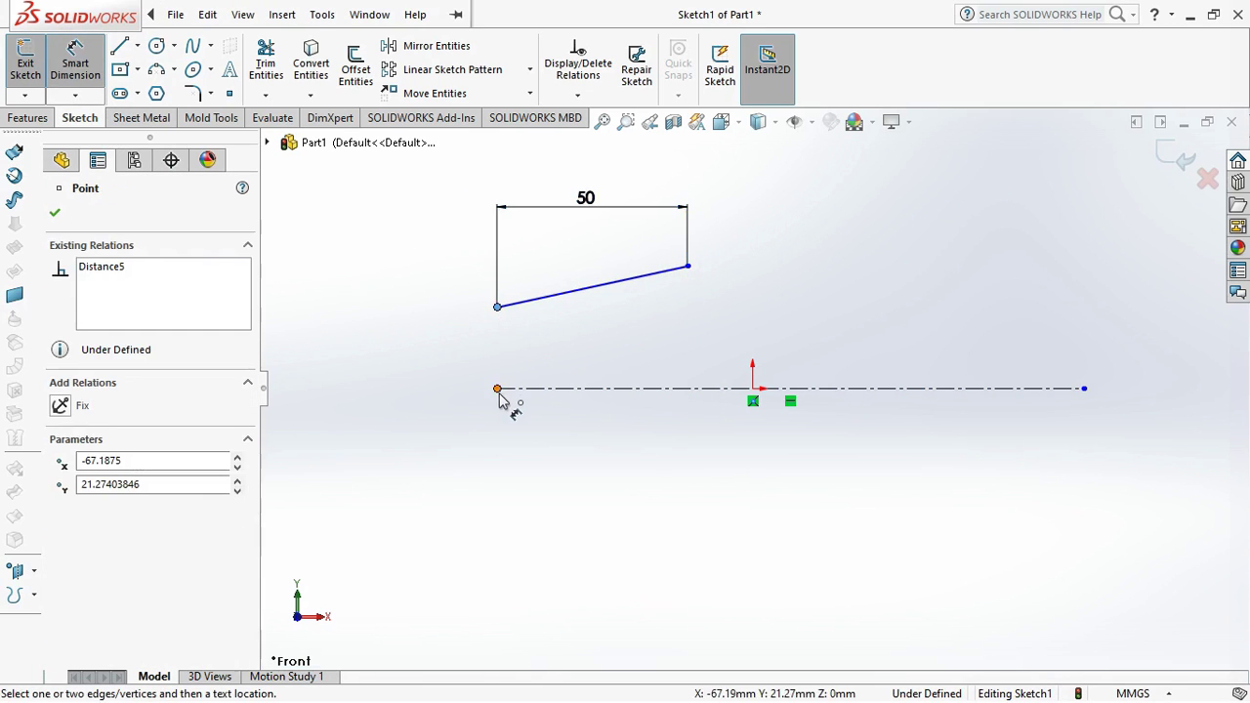
{"action": "left_click", "coordinate": [498, 390]}
{"action": "left_click", "coordinate": [457, 360]}
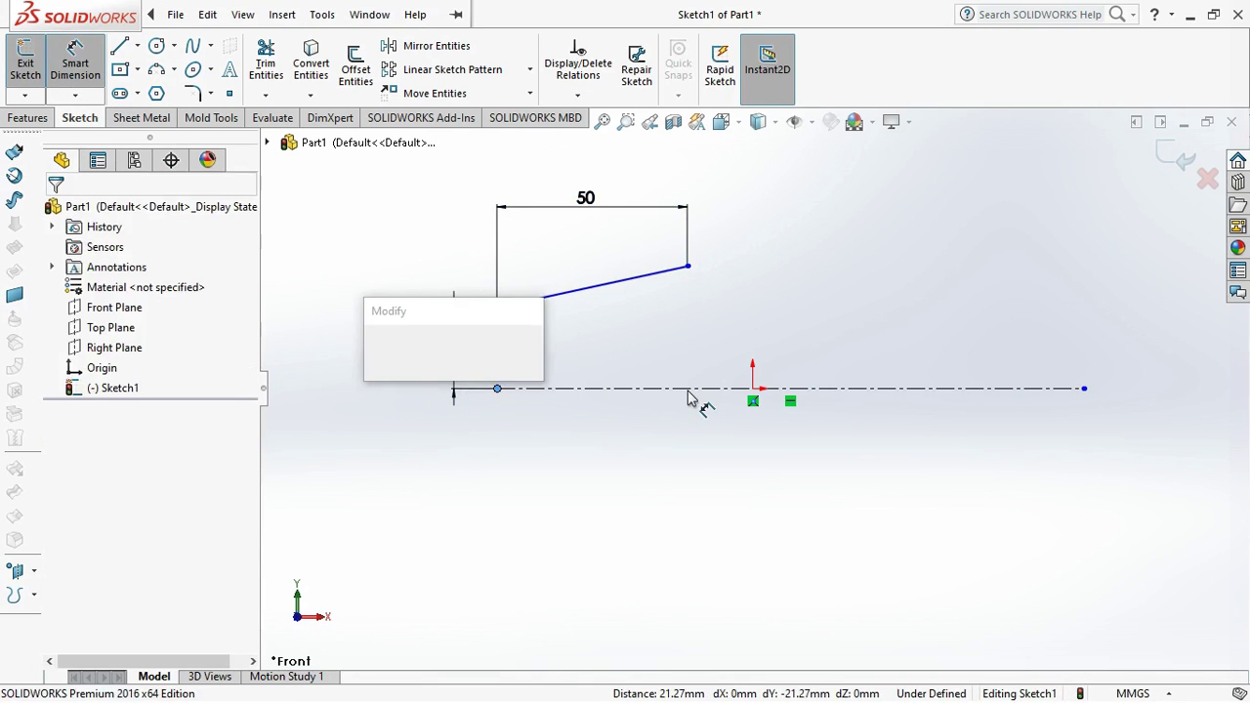
{"action": "key", "text": "alt+Tab"}
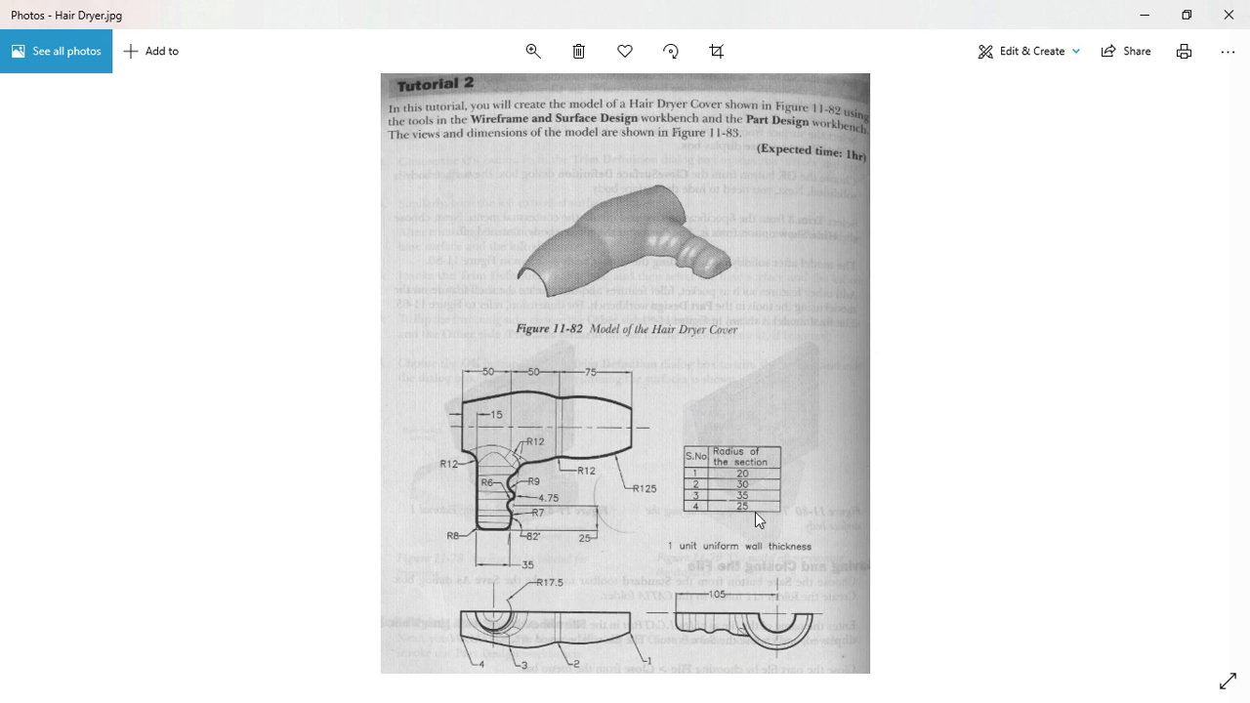
{"action": "key", "text": "alt+Tab"}
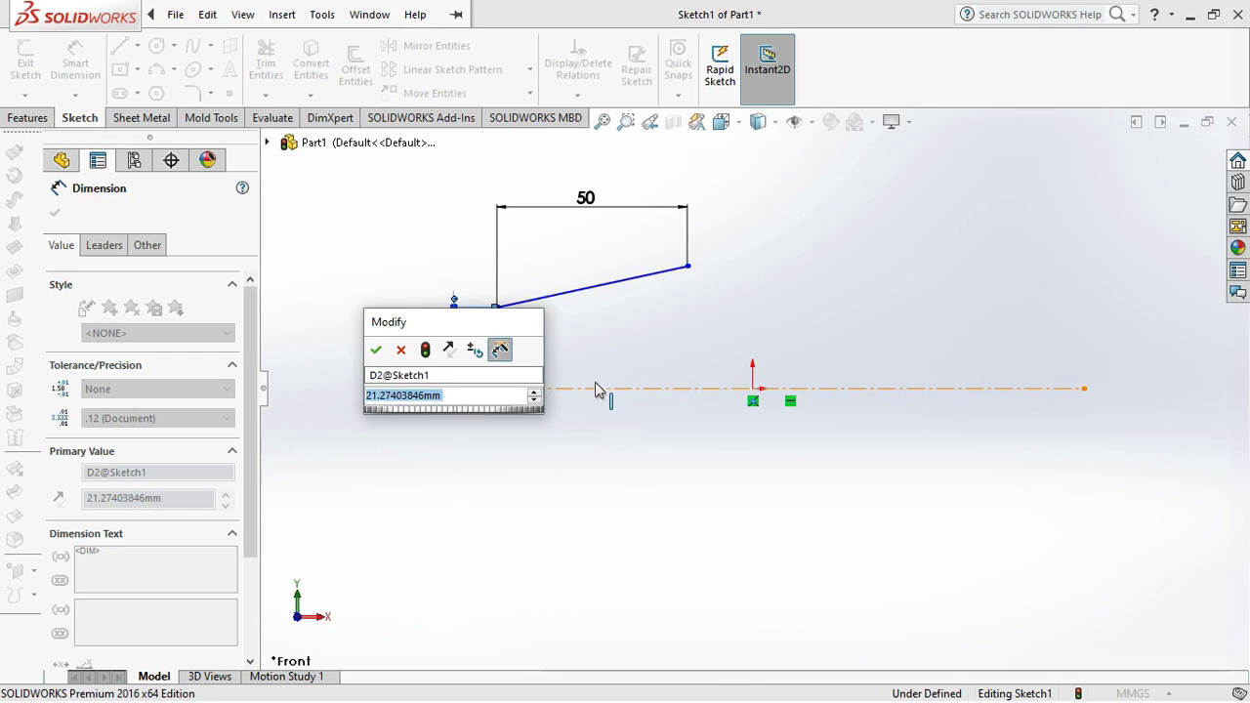
{"action": "type", "text": "25"}
{"action": "key", "text": "Return"}
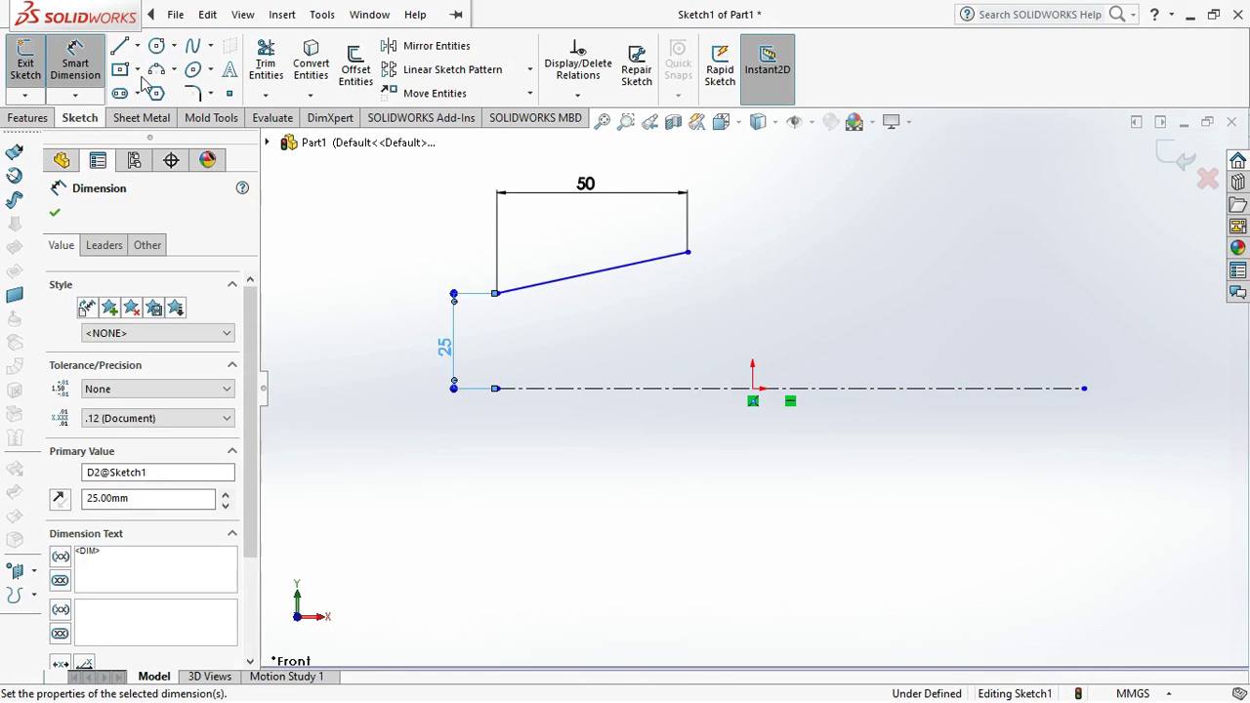
Dimension the line's right end 35 above the centerline
{"action": "left_click", "coordinate": [688, 253]}
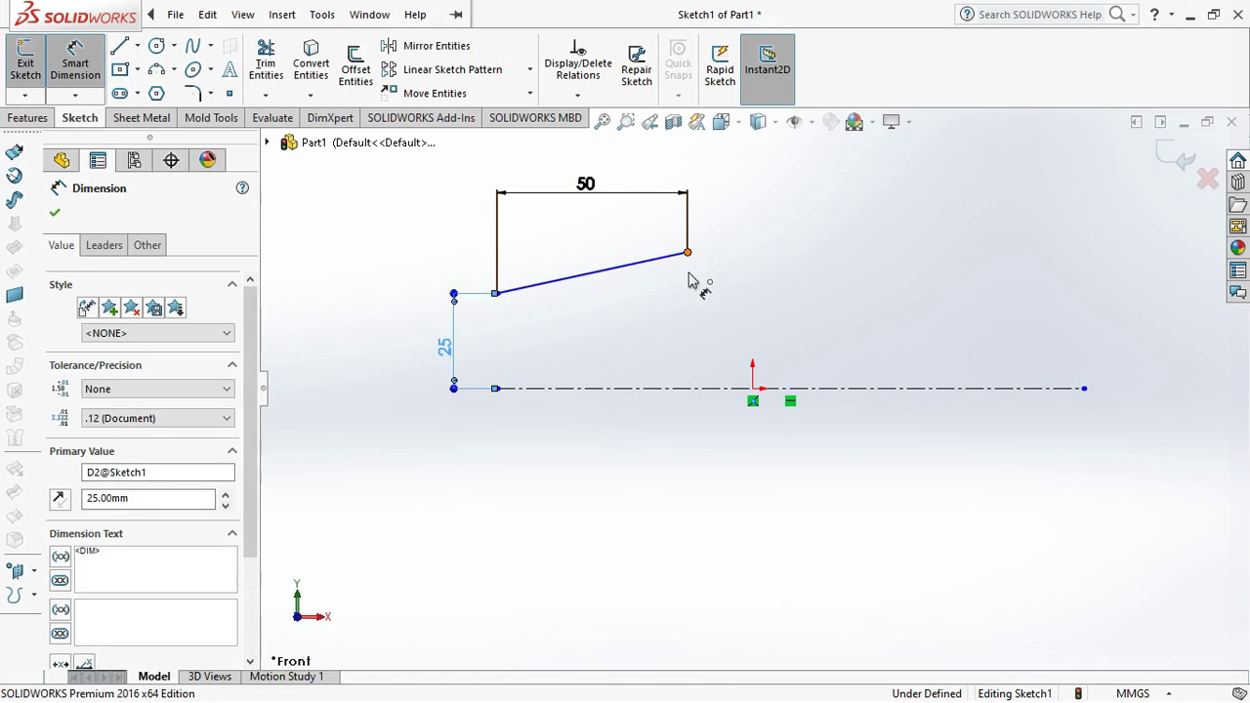
{"action": "left_click", "coordinate": [698, 387]}
{"action": "key", "text": "alt+Tab"}
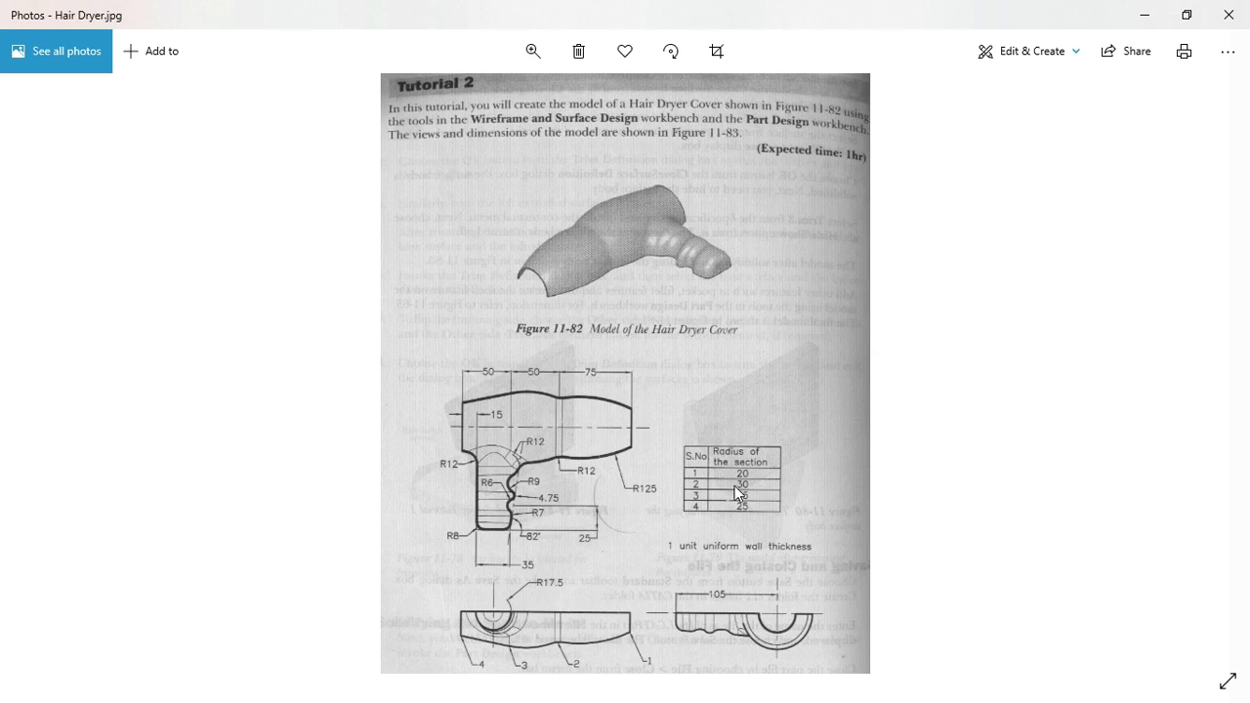
{"action": "key", "text": "alt+Tab"}
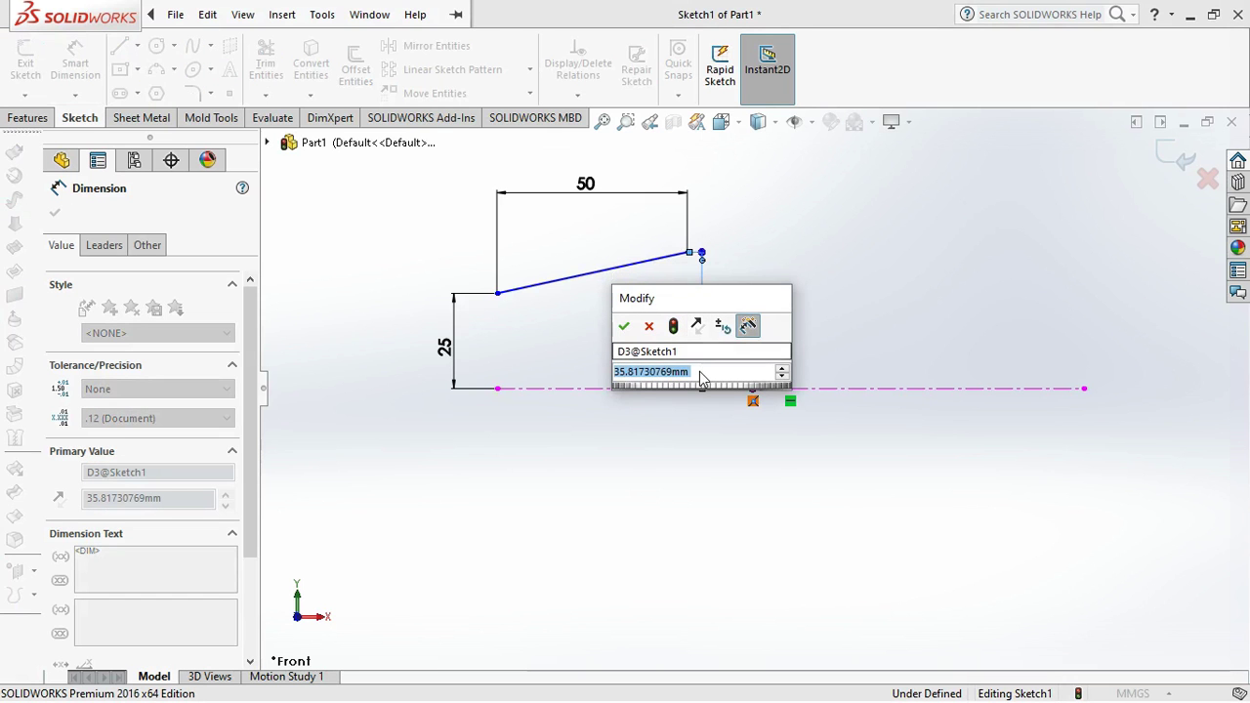
{"action": "type", "text": "35"}
{"action": "key", "text": "Return"}
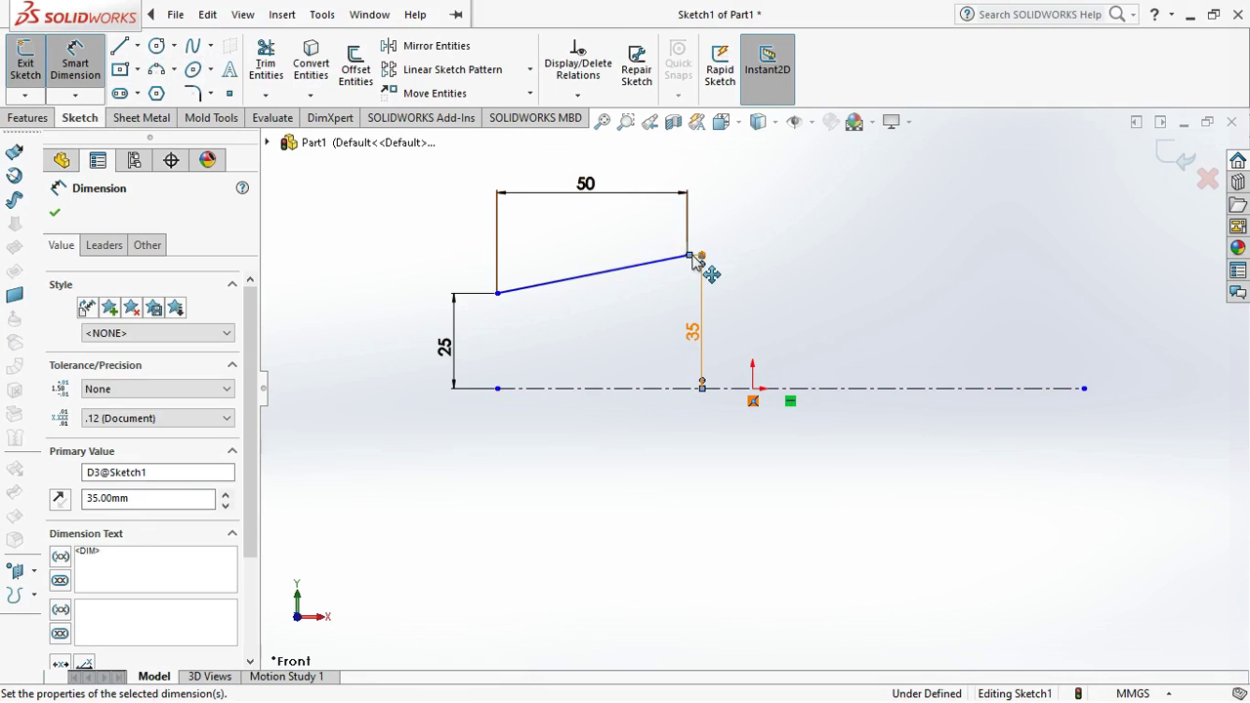
{"action": "scroll", "coordinate": [701, 271], "scroll_direction": "down", "scroll_amount": 2}
{"action": "scroll", "coordinate": [696, 276], "scroll_direction": "down", "scroll_amount": 3}
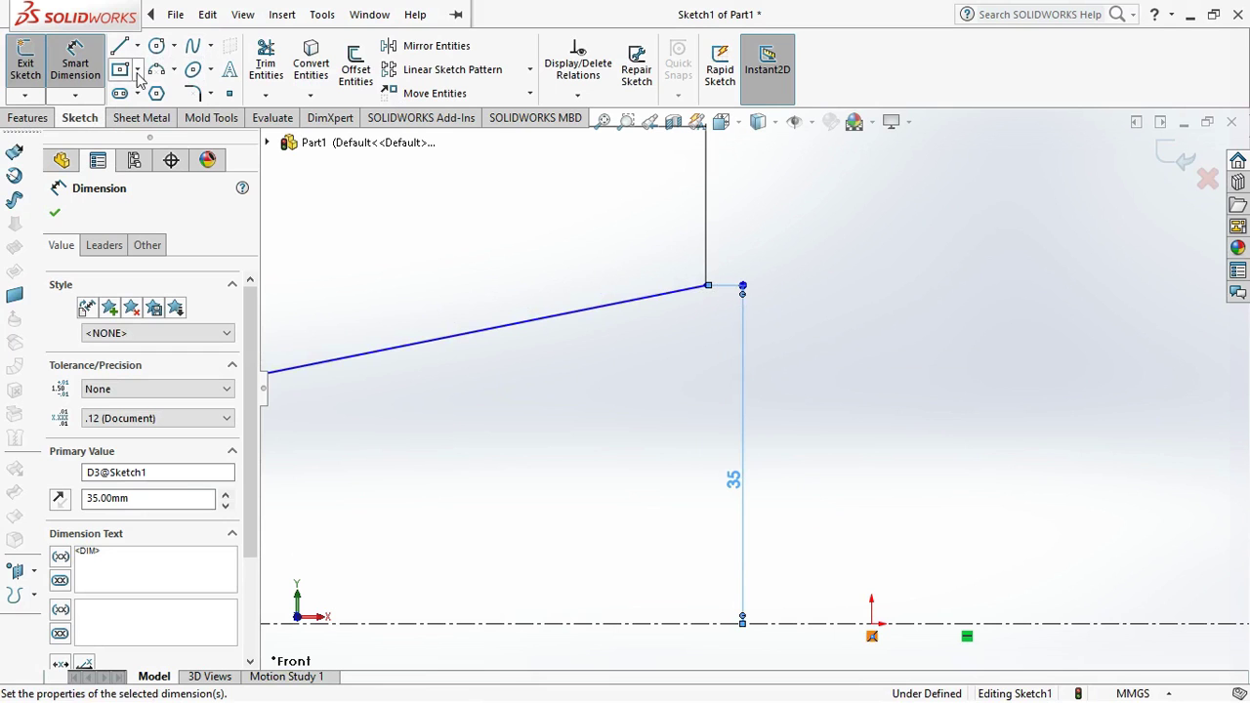
Draw a spline continuing from the sloped line's right end
{"action": "left_click", "coordinate": [192, 46]}
{"action": "left_click", "coordinate": [707, 287]}
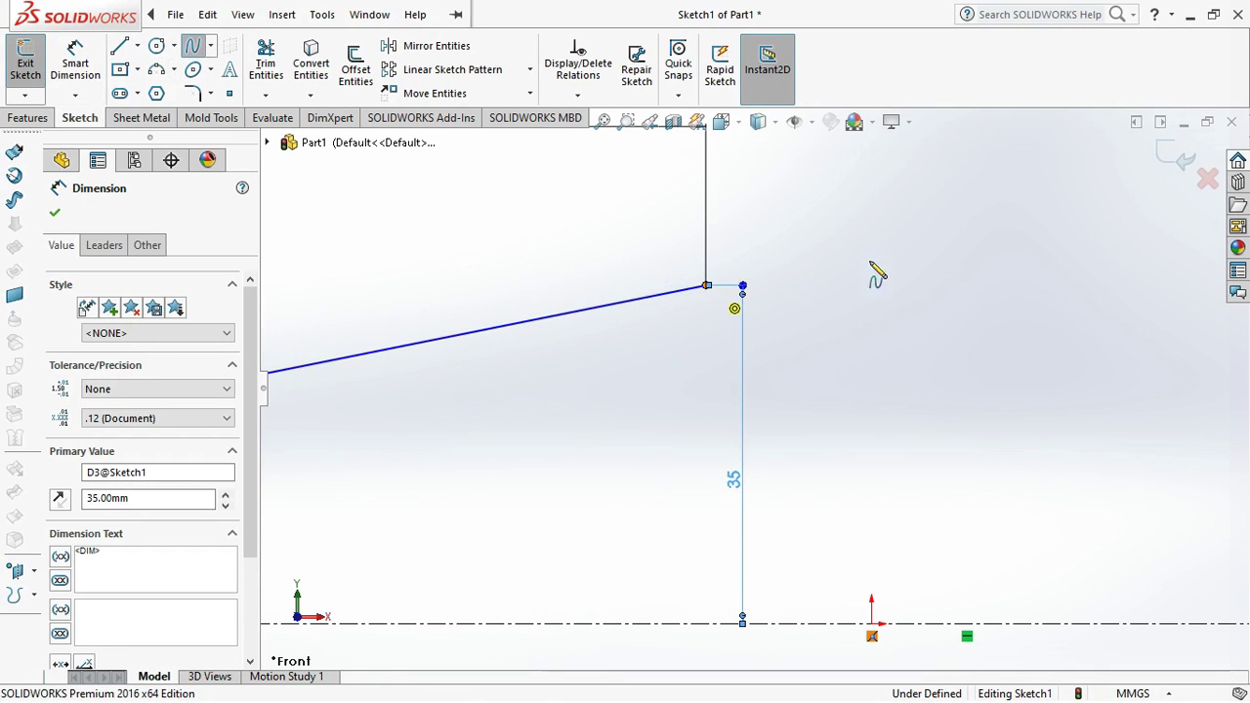
{"action": "key", "text": "f"}
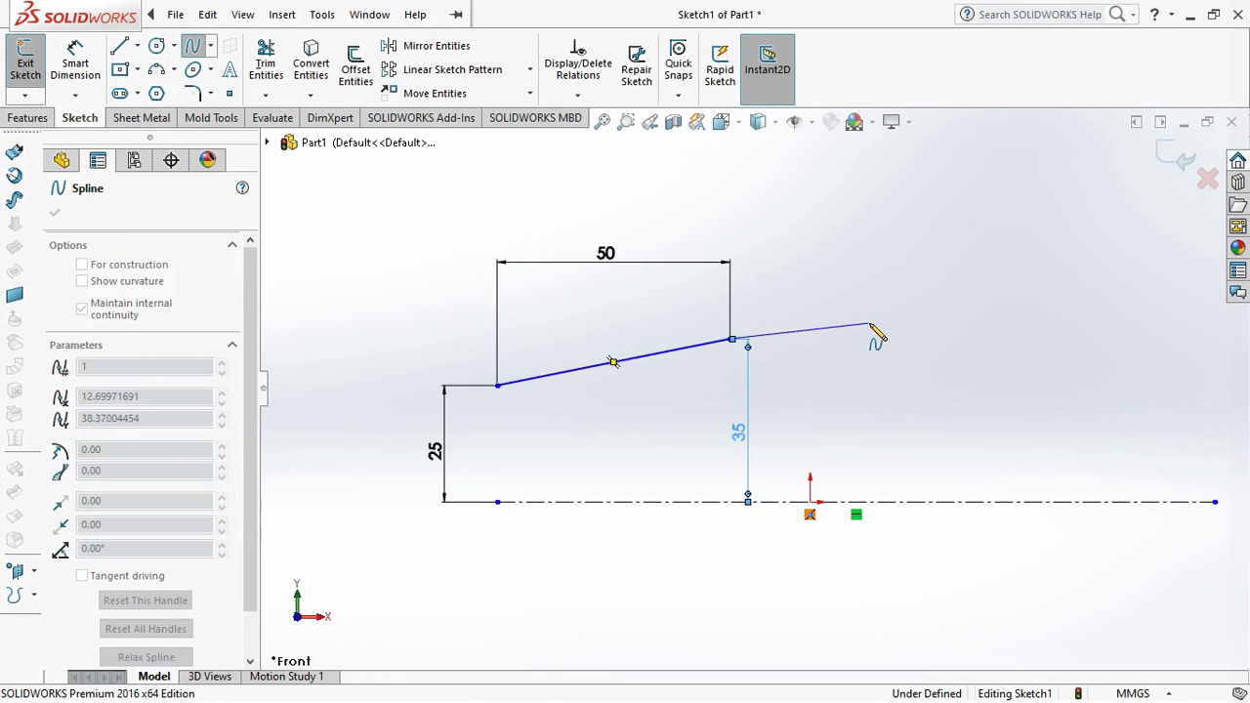
{"action": "left_click", "coordinate": [870, 322]}
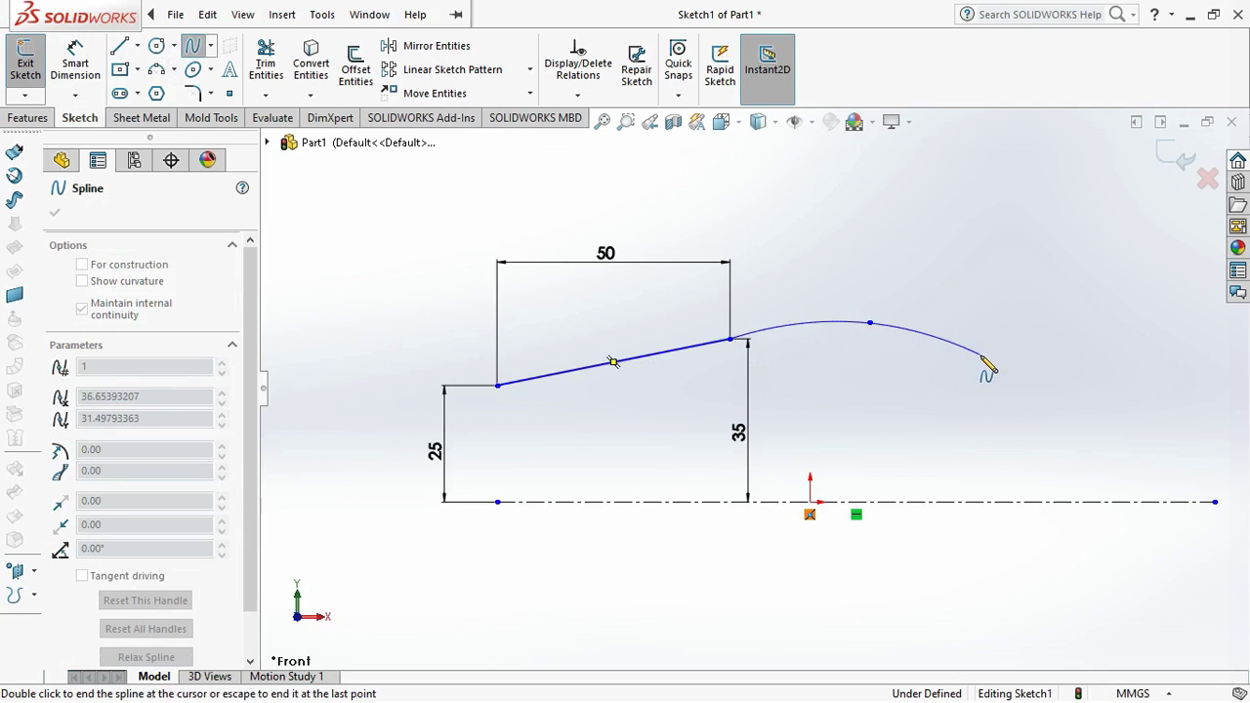
{"action": "double_click", "coordinate": [976, 355]}
Dimension the spline's horizontal span at 50 mm and make it tangent to the sloped line
{"action": "key", "text": "d"}
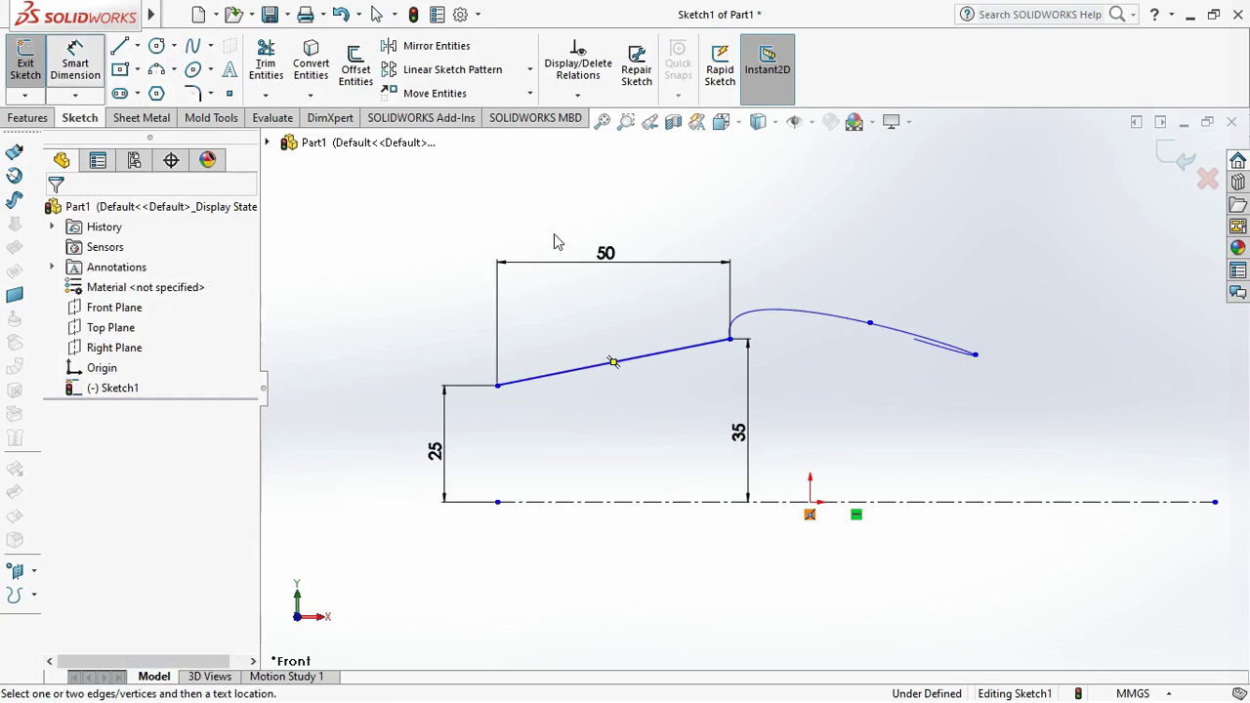
{"action": "left_click", "coordinate": [975, 356]}
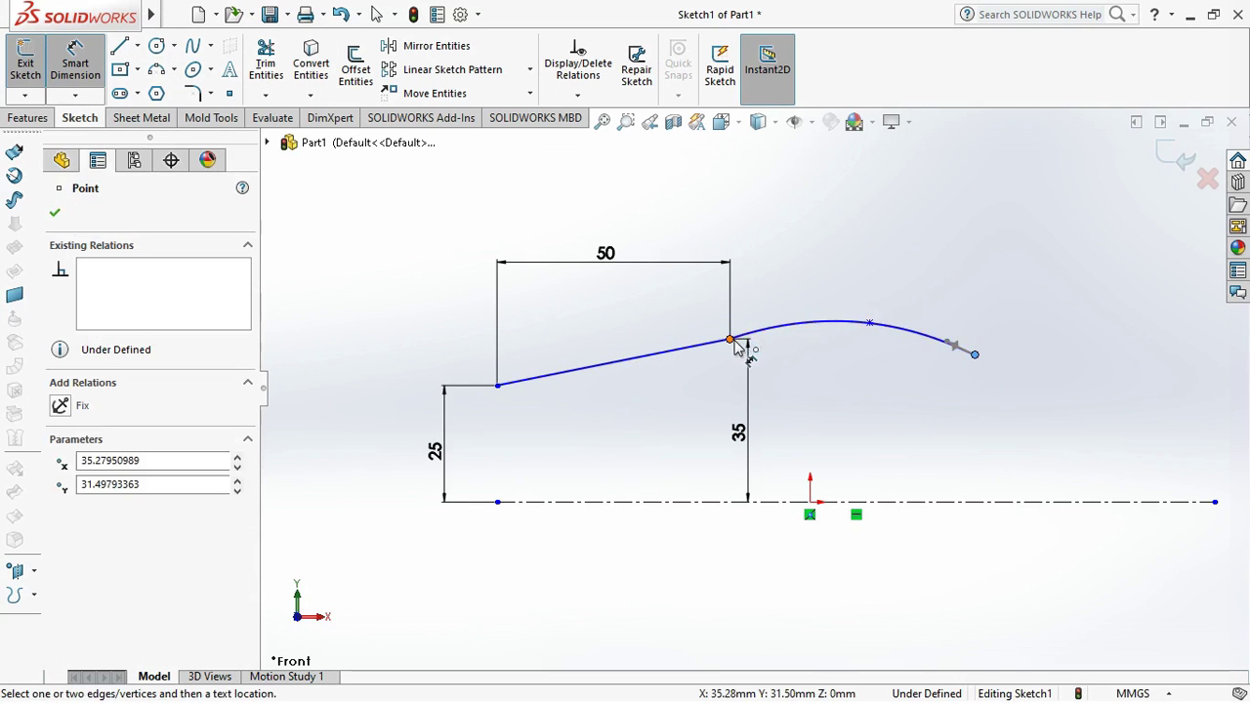
{"action": "left_click", "coordinate": [731, 341]}
{"action": "left_click", "coordinate": [873, 261]}
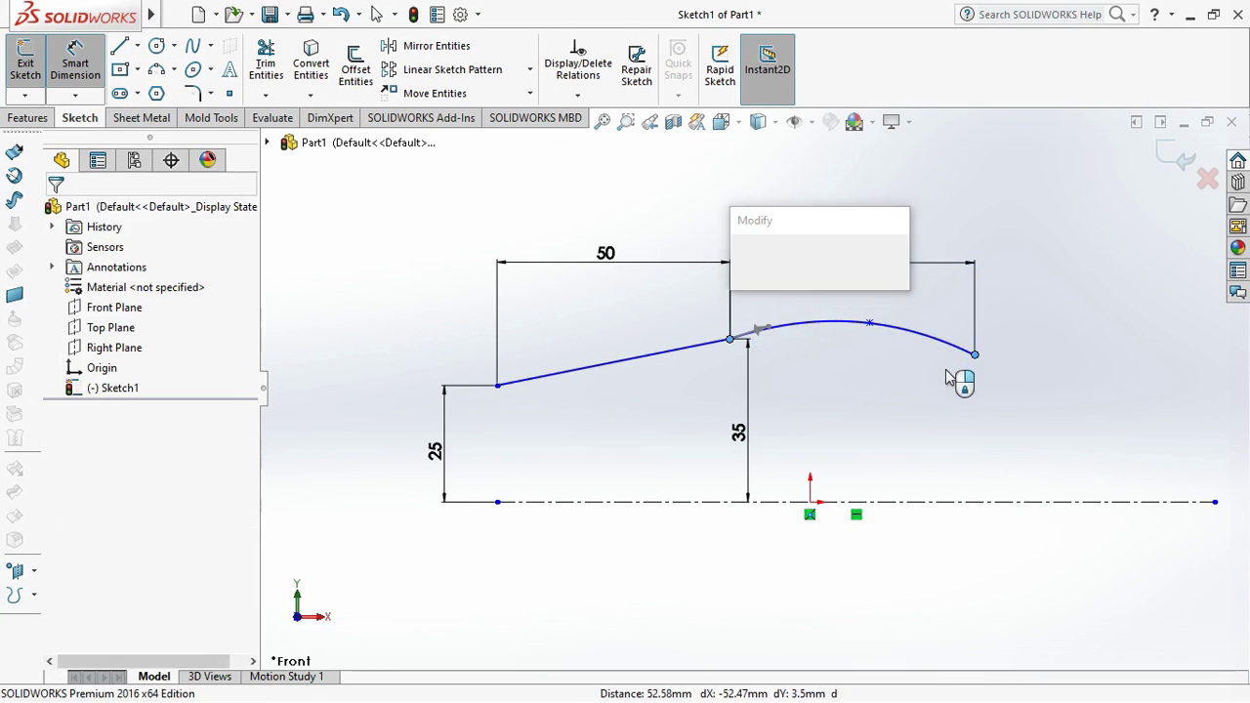
{"action": "type", "text": "5"}
{"action": "key", "text": "Return"}
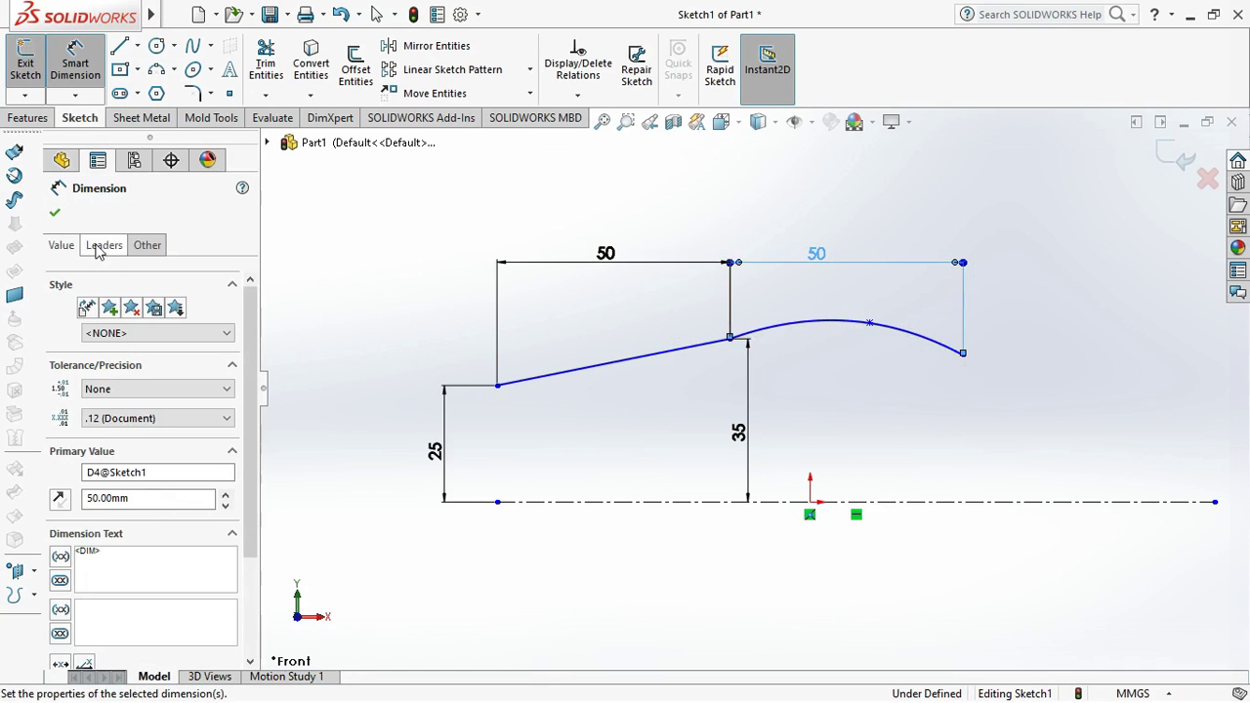
{"action": "left_click", "coordinate": [55, 215]}
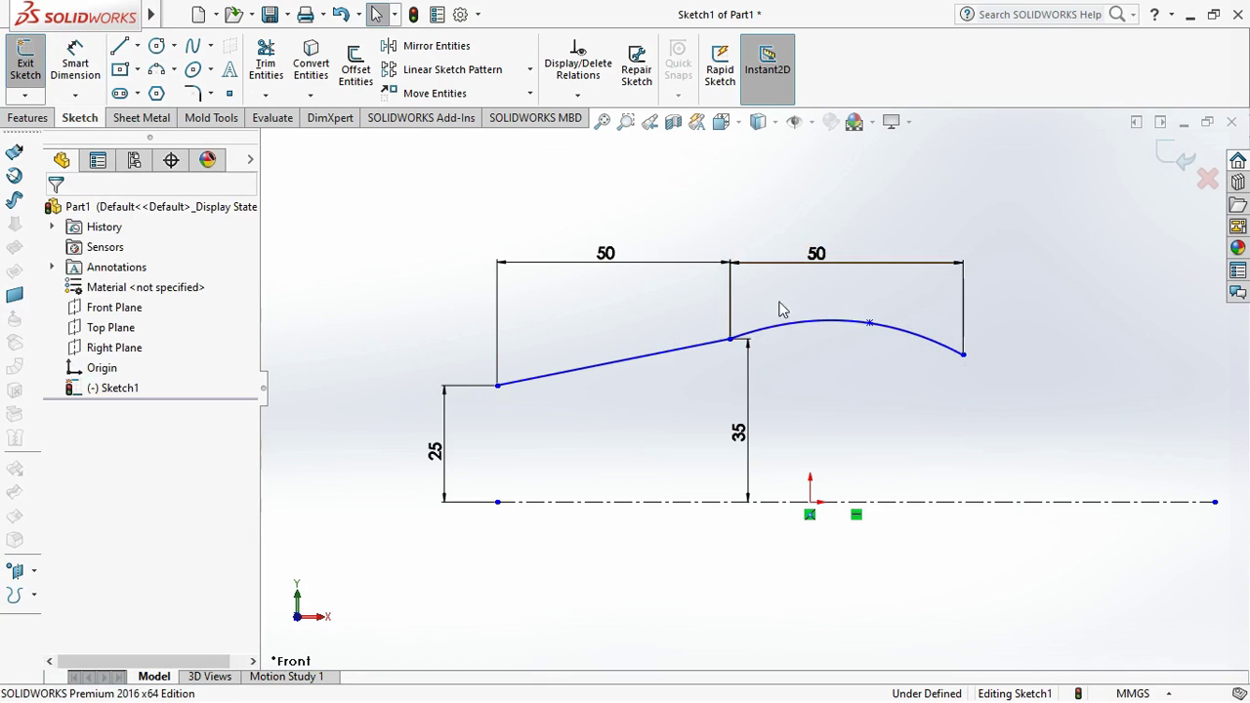
{"action": "left_click", "coordinate": [826, 332]}
{"action": "left_click", "coordinate": [646, 356]}
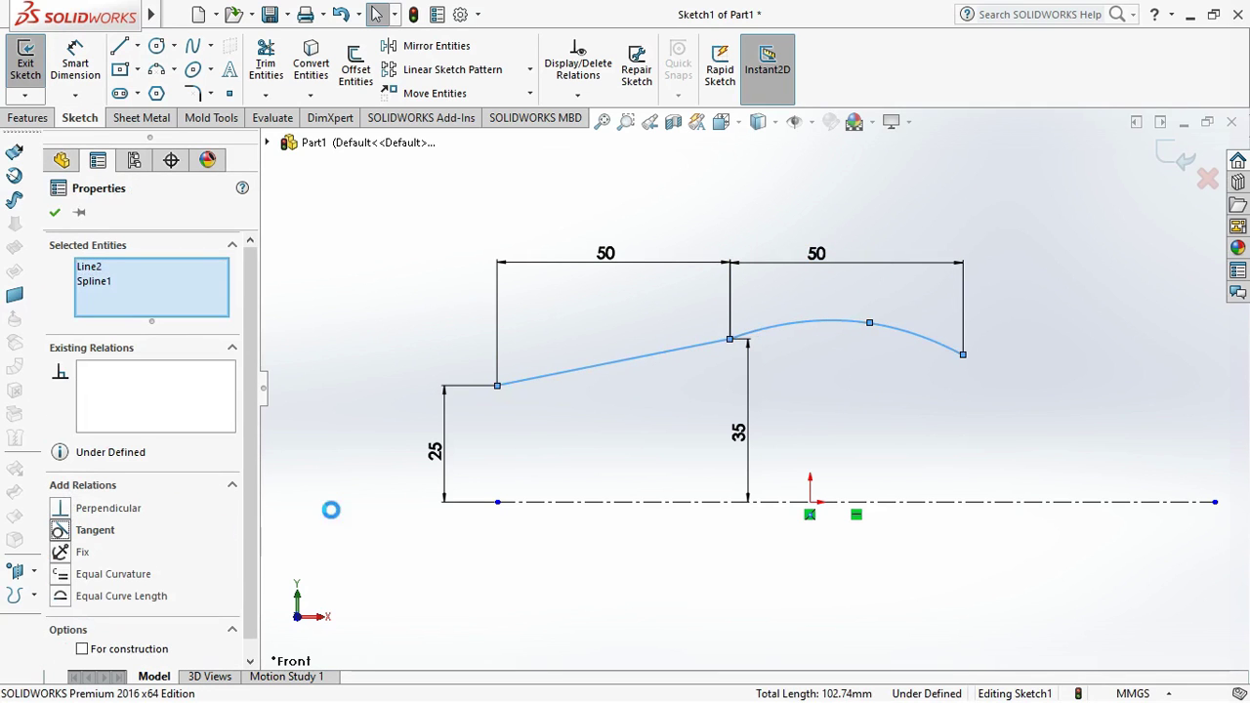
{"action": "left_click", "coordinate": [54, 217]}
Draw a trial spline from the first spline's end, then discard it
{"action": "left_click", "coordinate": [192, 46]}
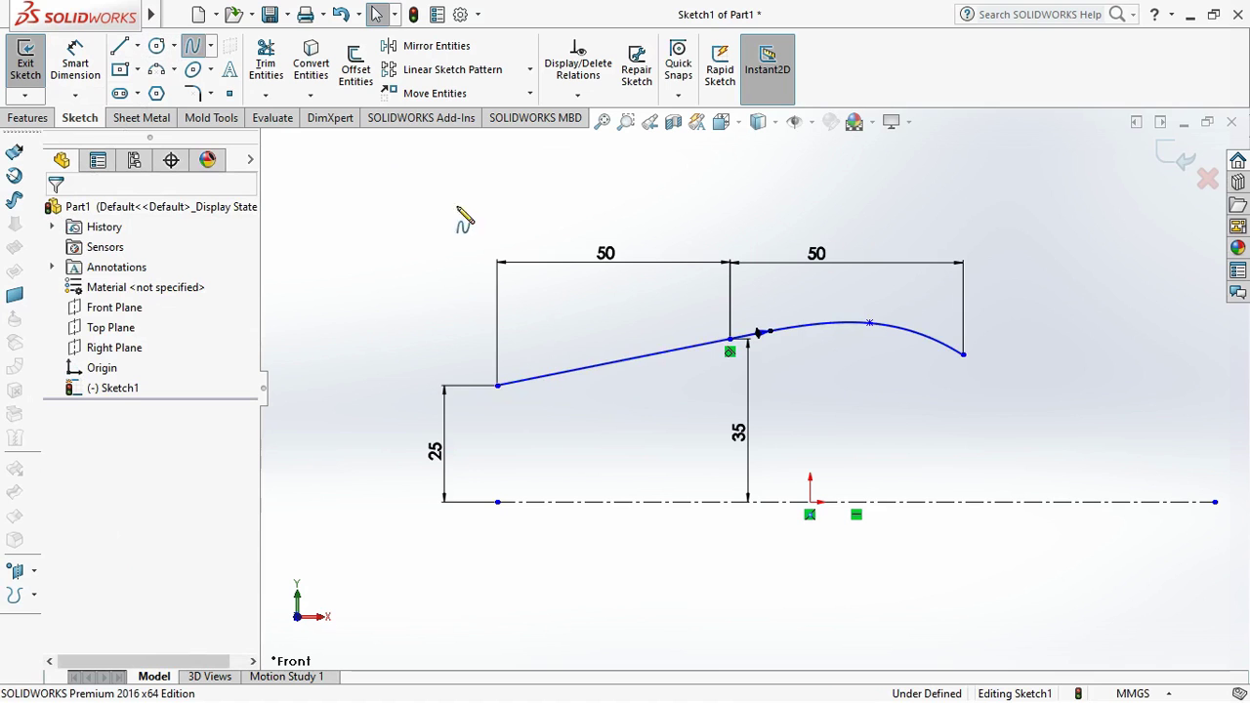
{"action": "scroll", "coordinate": [674, 366], "scroll_direction": "up", "scroll_amount": 2}
{"action": "scroll", "coordinate": [831, 411], "scroll_direction": "up", "scroll_amount": 2}
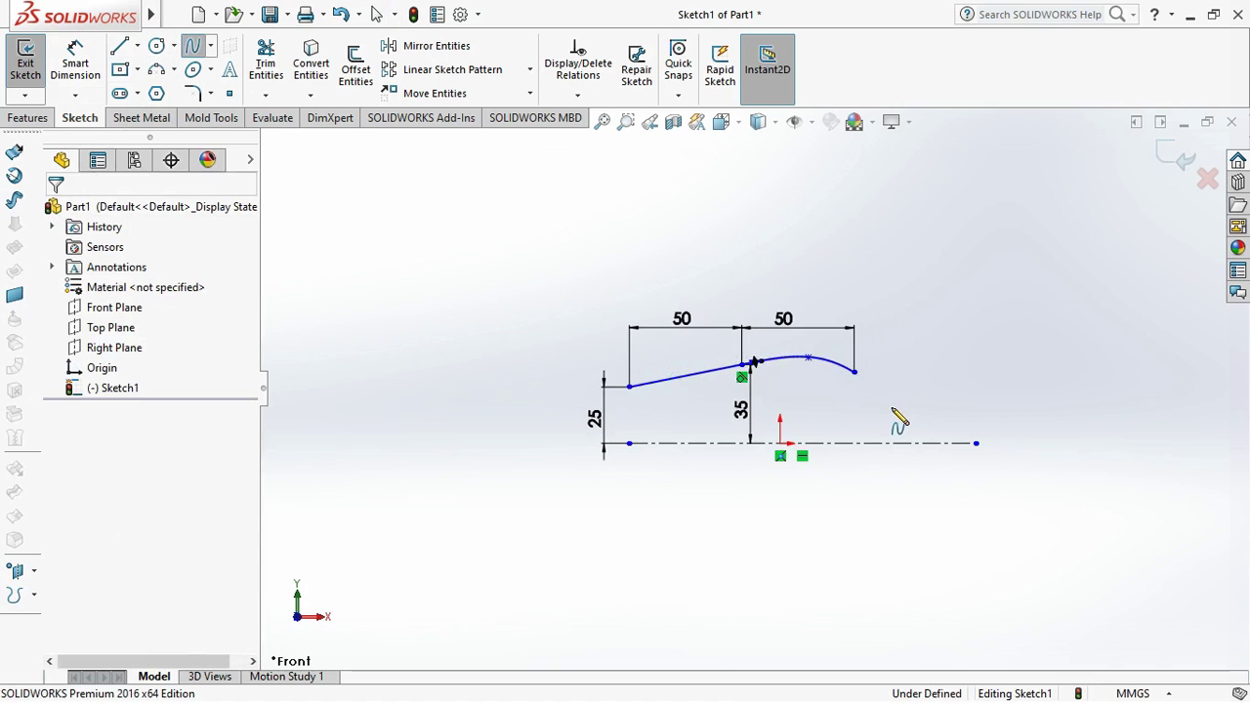
{"action": "left_click", "coordinate": [856, 372]}
{"action": "left_click", "coordinate": [919, 365]}
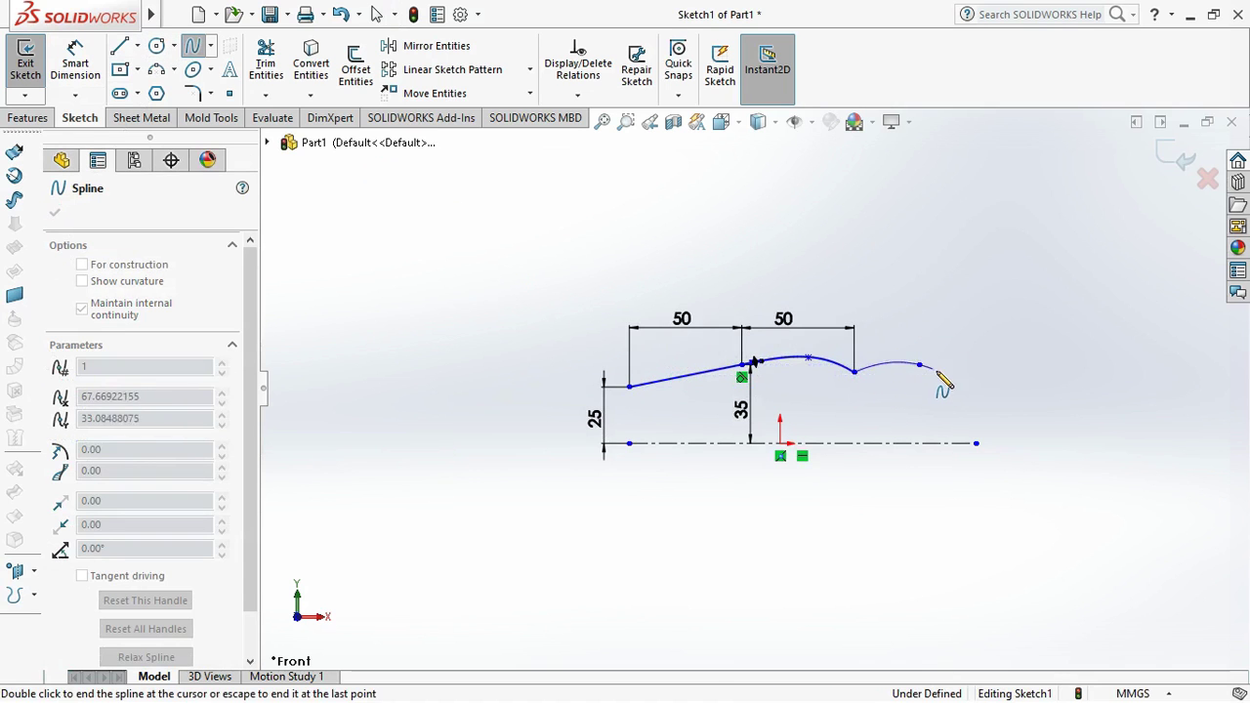
{"action": "left_click", "coordinate": [1004, 388]}
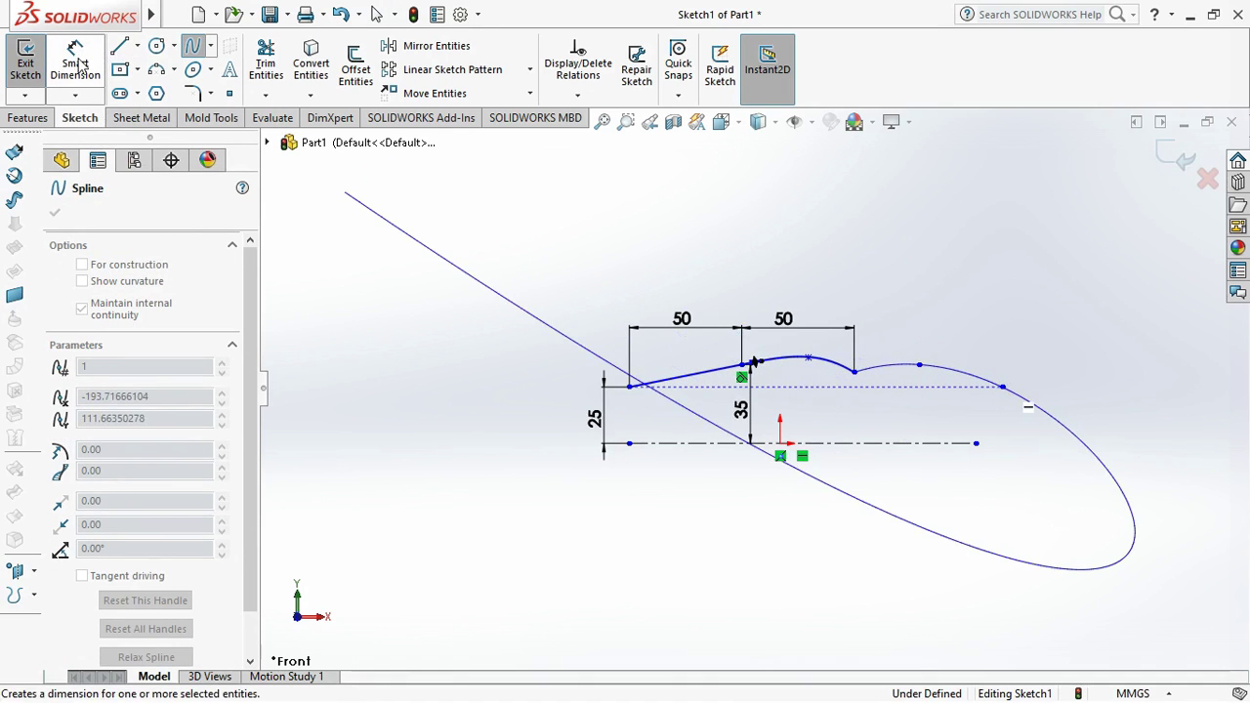
{"action": "left_click", "coordinate": [60, 86]}
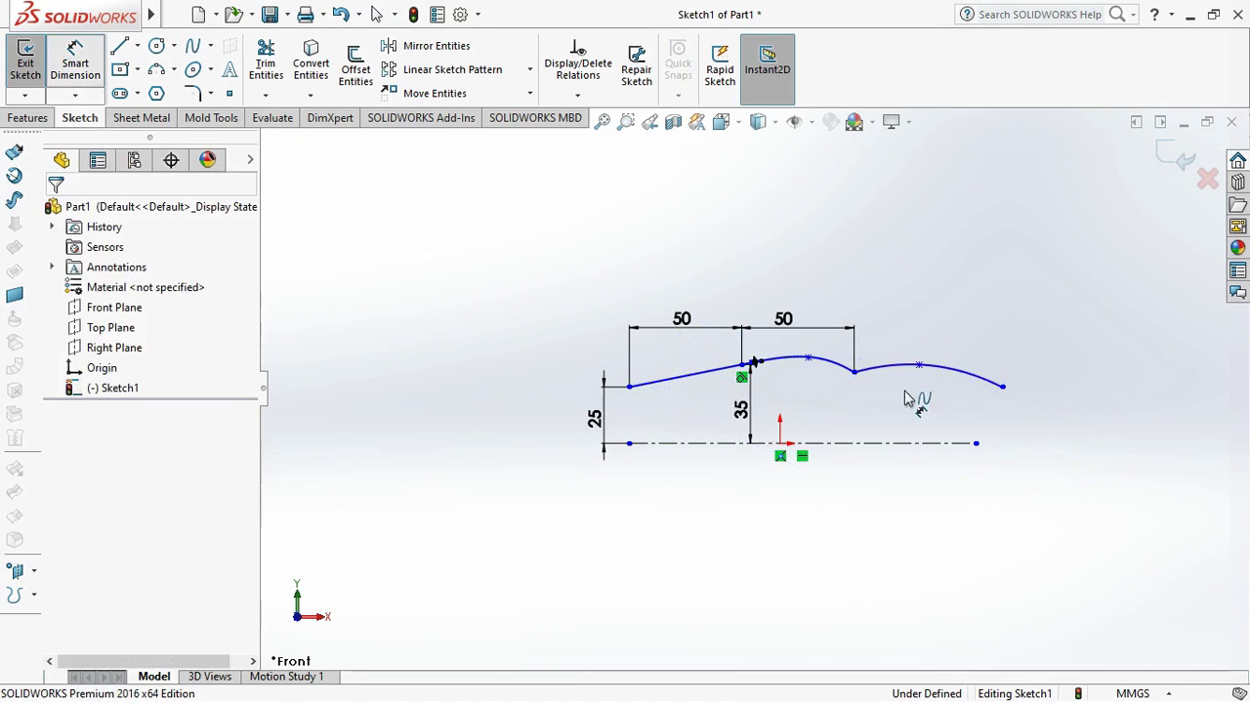
{"action": "left_click", "coordinate": [1001, 416]}
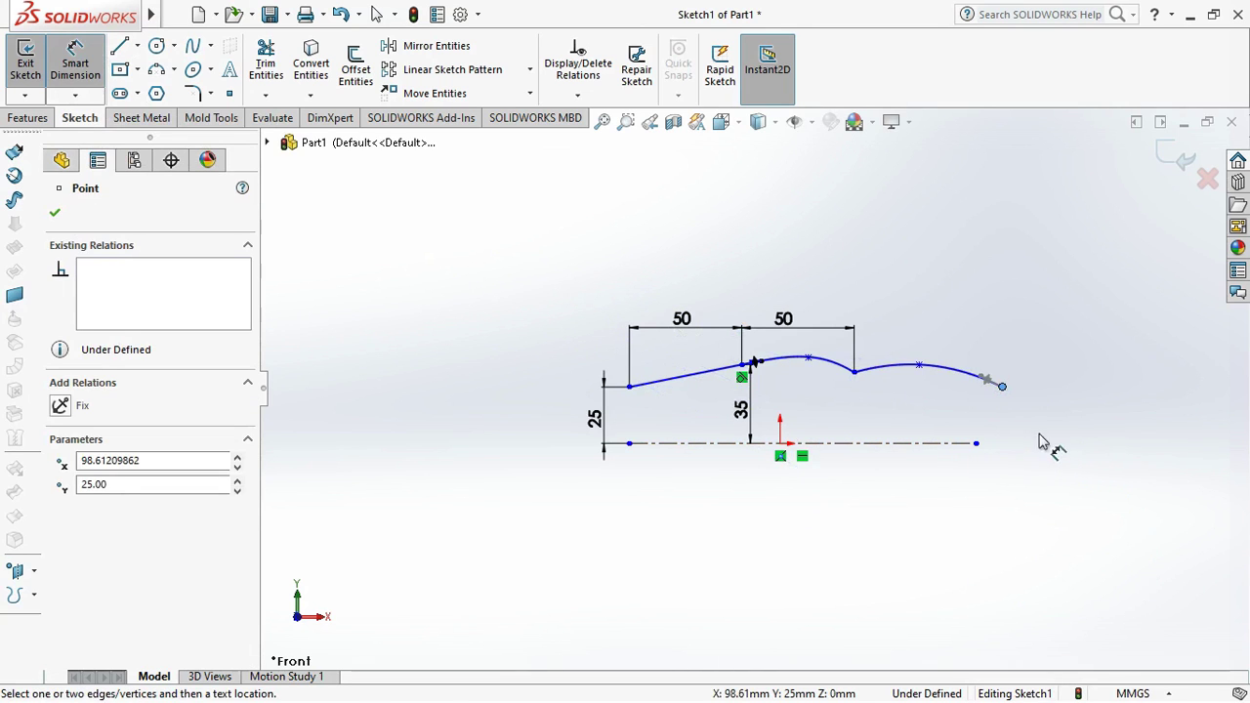
{"action": "key", "text": "Escape"}
{"action": "key", "text": "Escape"}
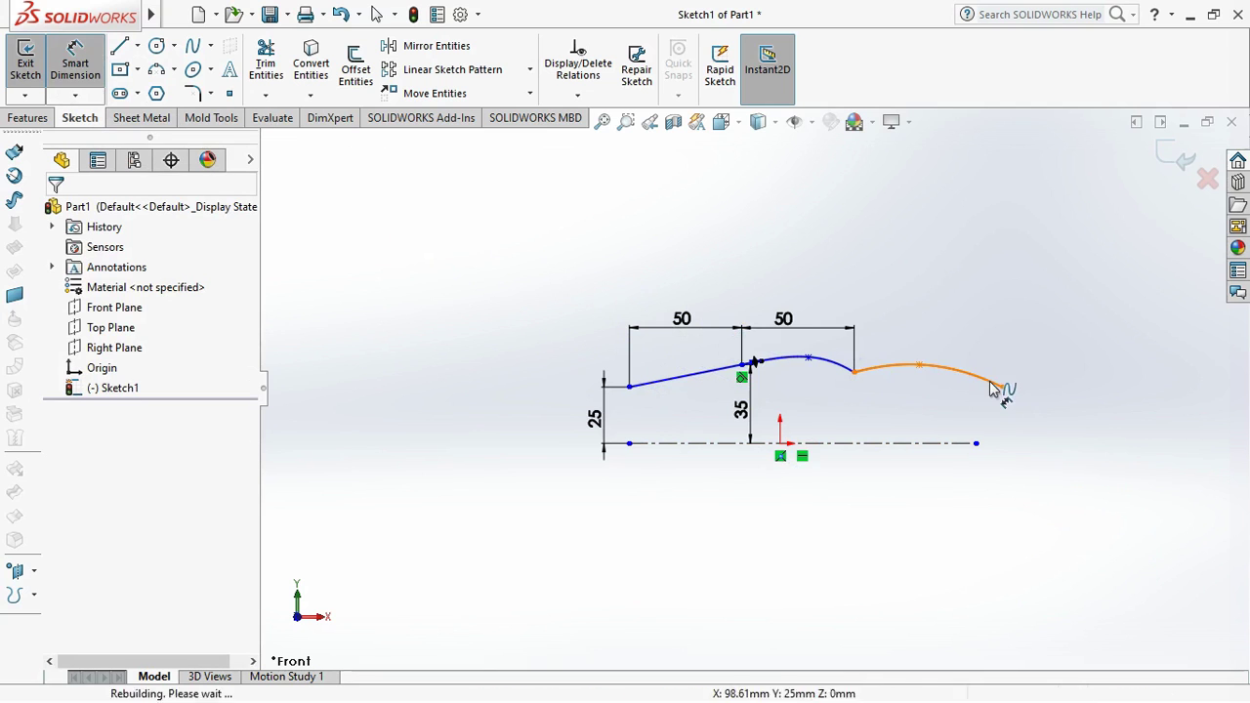
Dimension the spline's end point 30 mm above the centreline
{"action": "left_click", "coordinate": [76, 64]}
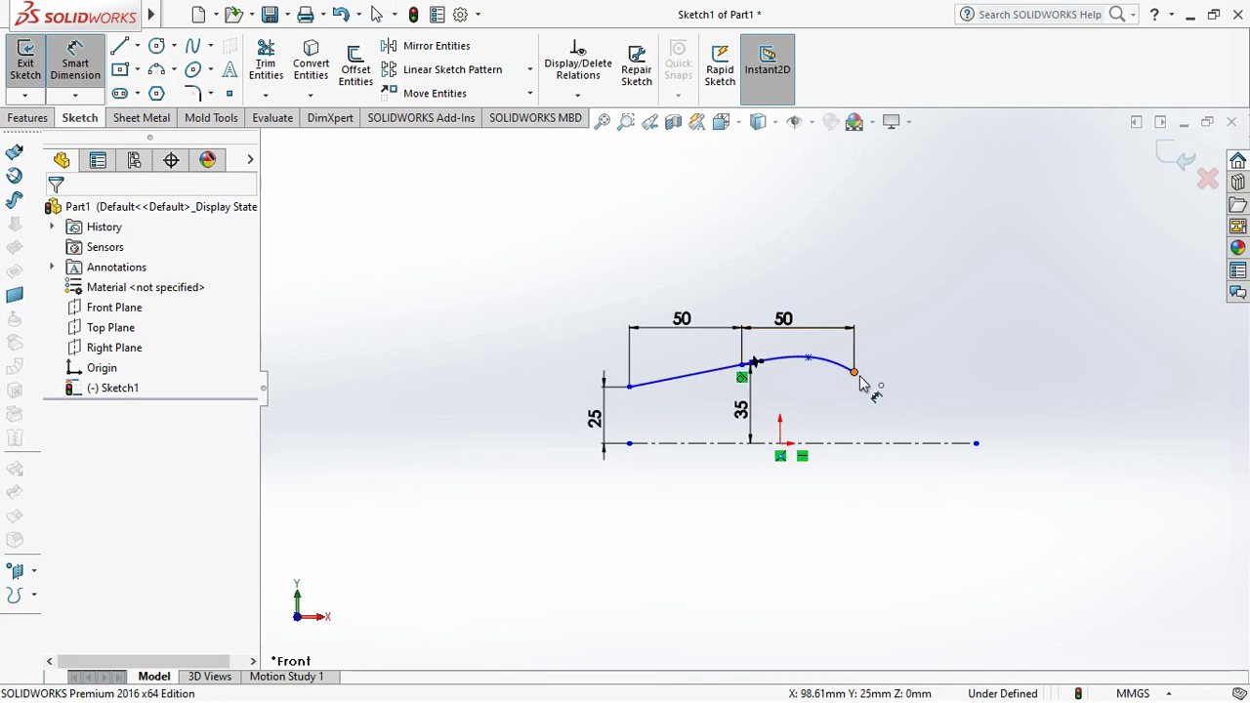
{"action": "left_click", "coordinate": [879, 443]}
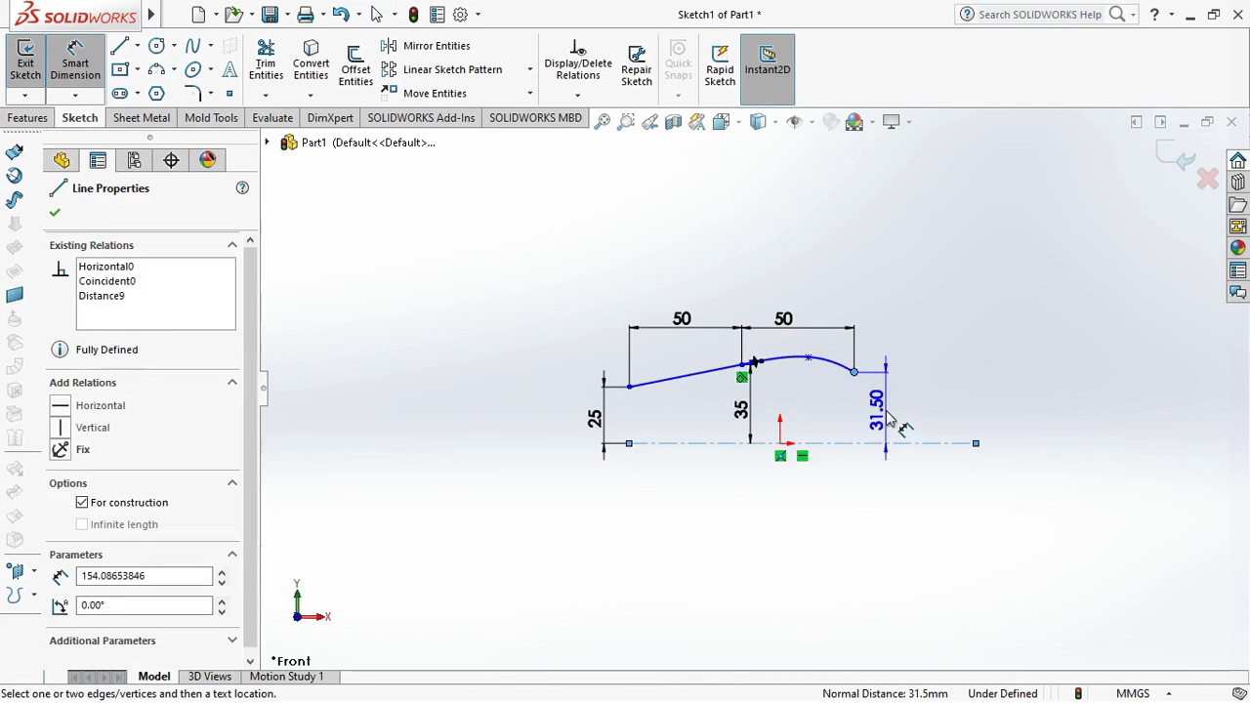
{"action": "left_click", "coordinate": [936, 427]}
{"action": "key", "text": "alt+Tab"}
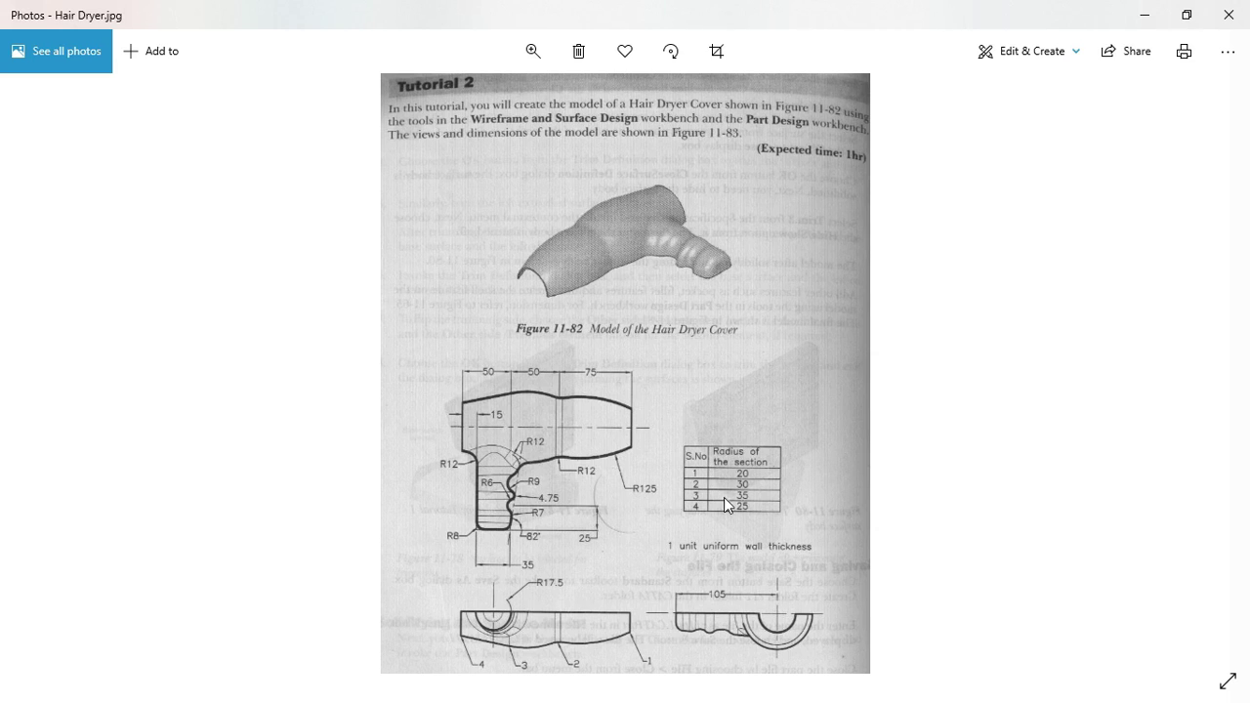
{"action": "key", "text": "alt+Tab"}
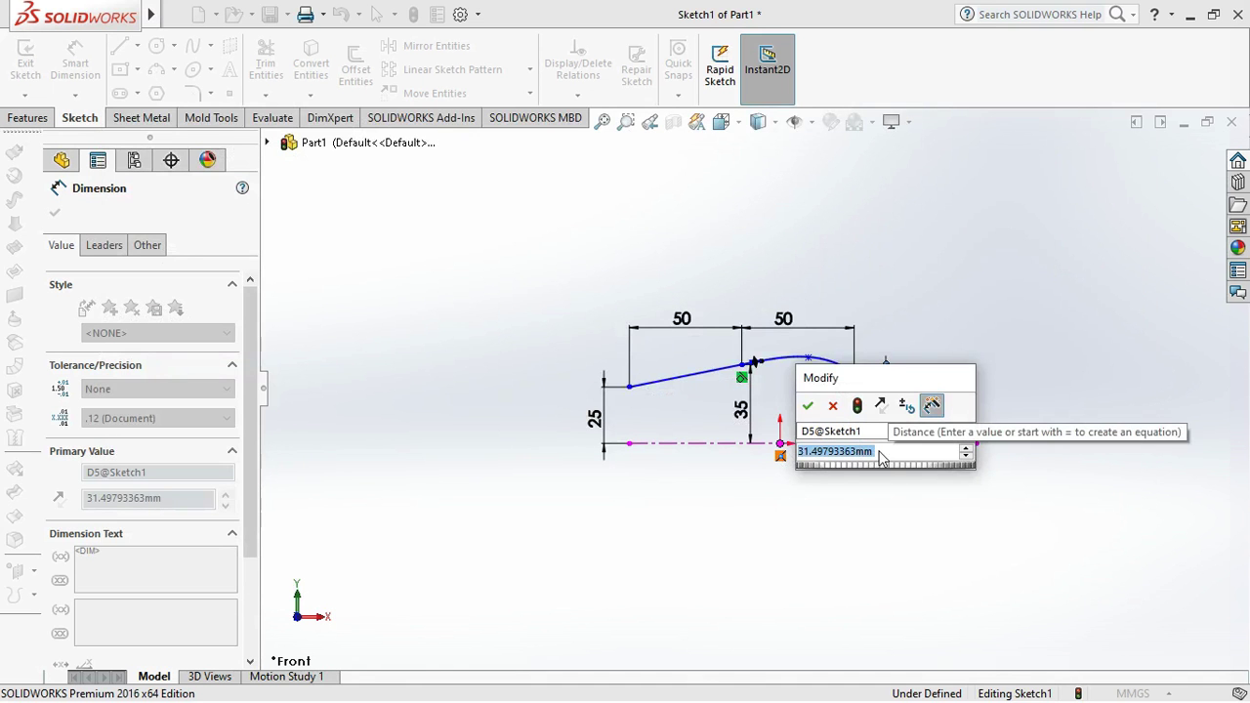
{"action": "key", "text": "alt+Tab"}
{"action": "key", "text": "alt+Tab"}
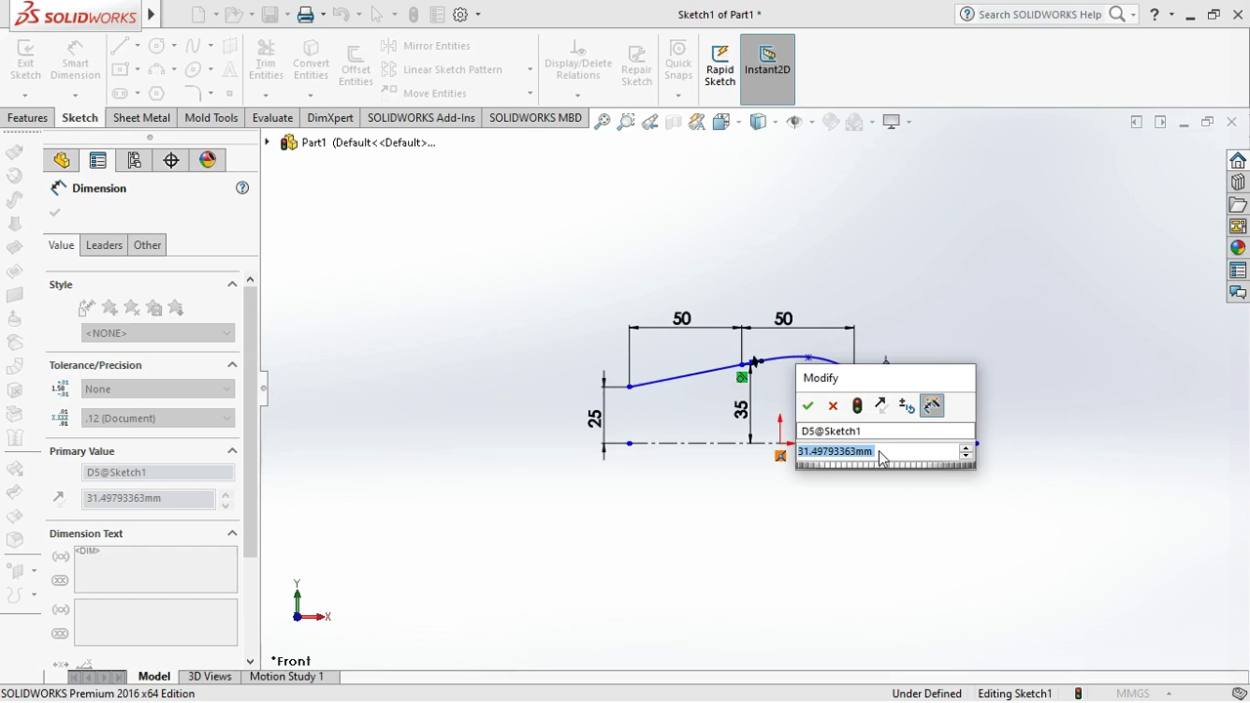
{"action": "type", "text": "31.5"}
{"action": "key", "text": "Return"}
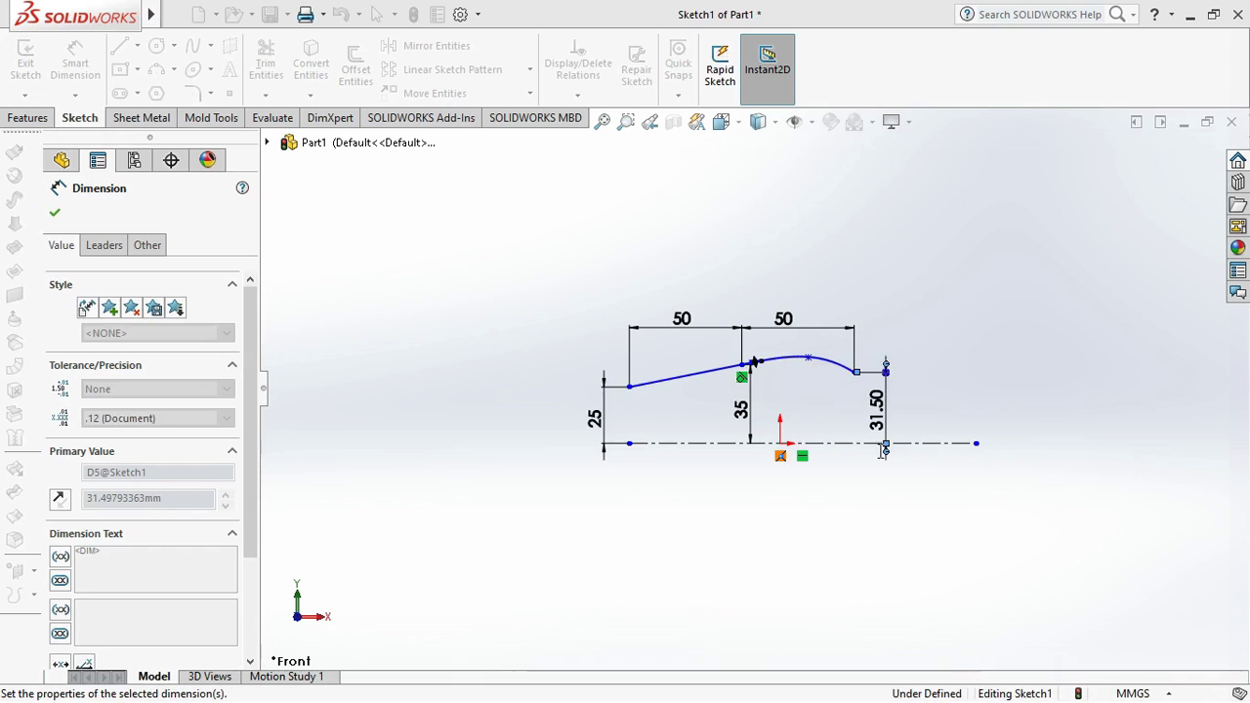
{"action": "key", "text": "ctrl+z"}
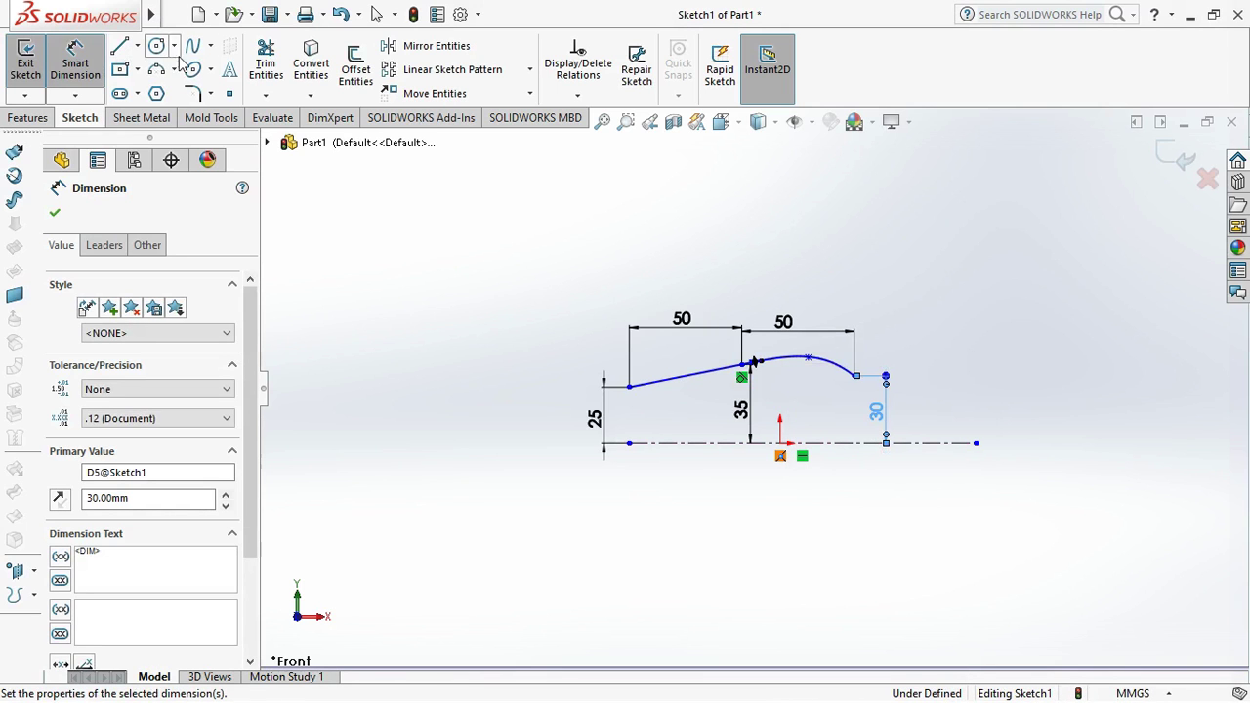
Draw a second spline from the first spline's end and dimension its horizontal span 75
{"action": "left_click", "coordinate": [192, 46]}
{"action": "left_click", "coordinate": [857, 376]}
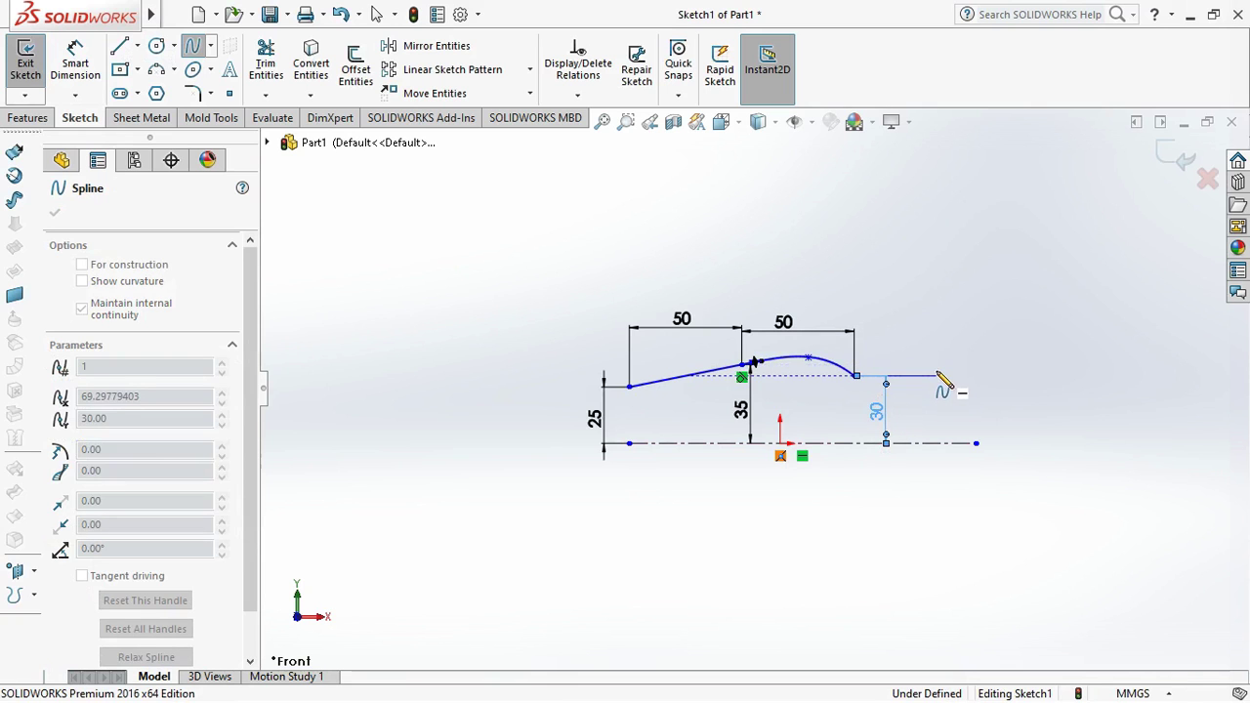
{"action": "left_click", "coordinate": [923, 366]}
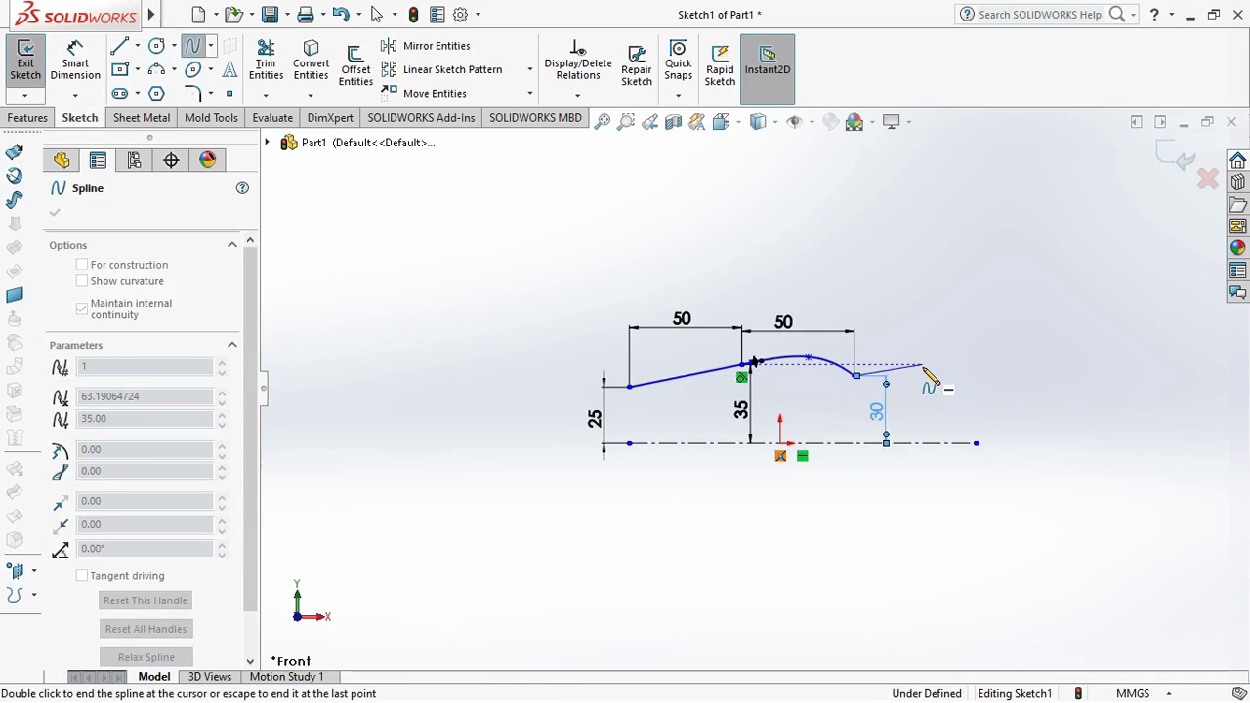
{"action": "left_click", "coordinate": [1023, 394]}
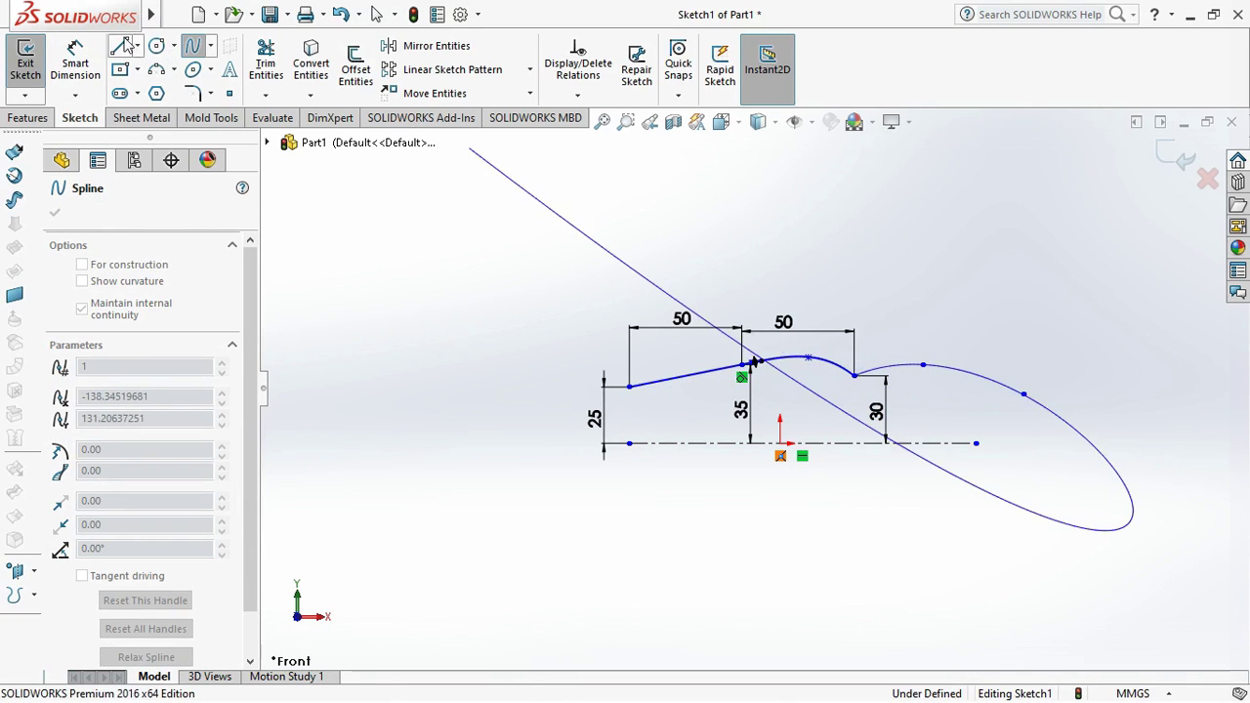
{"action": "left_click", "coordinate": [77, 56]}
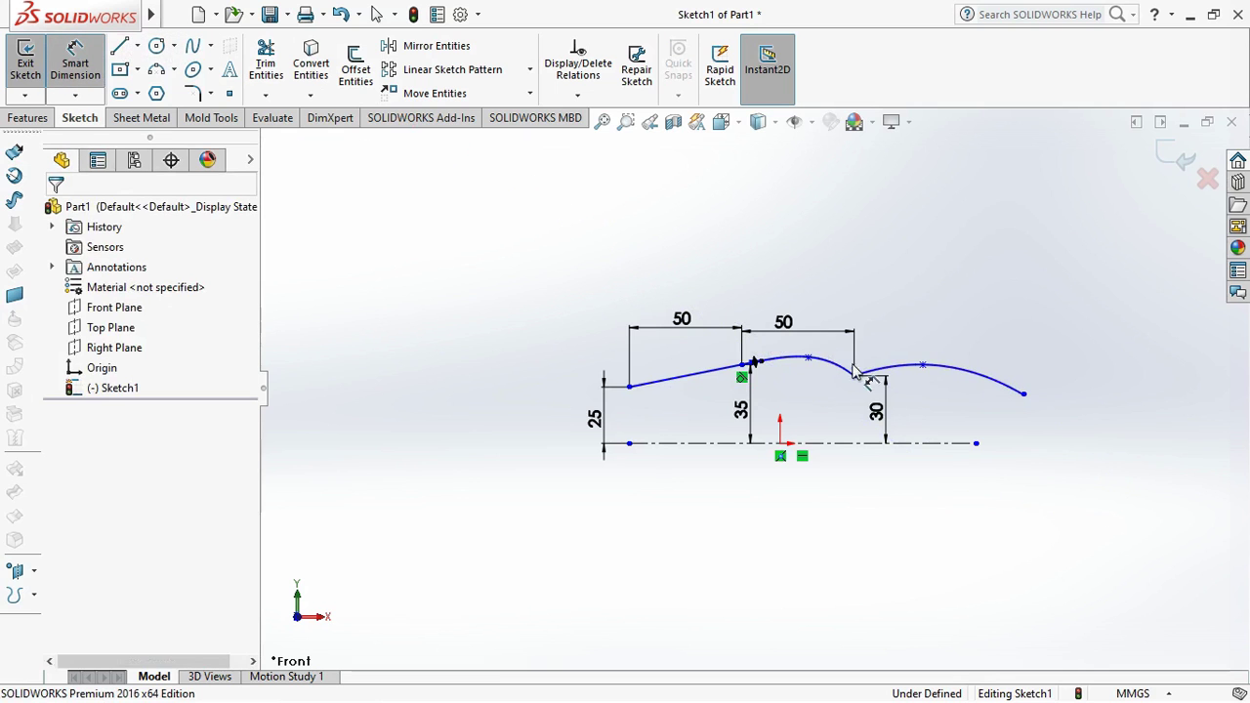
{"action": "left_click", "coordinate": [1022, 395]}
{"action": "left_click", "coordinate": [854, 376]}
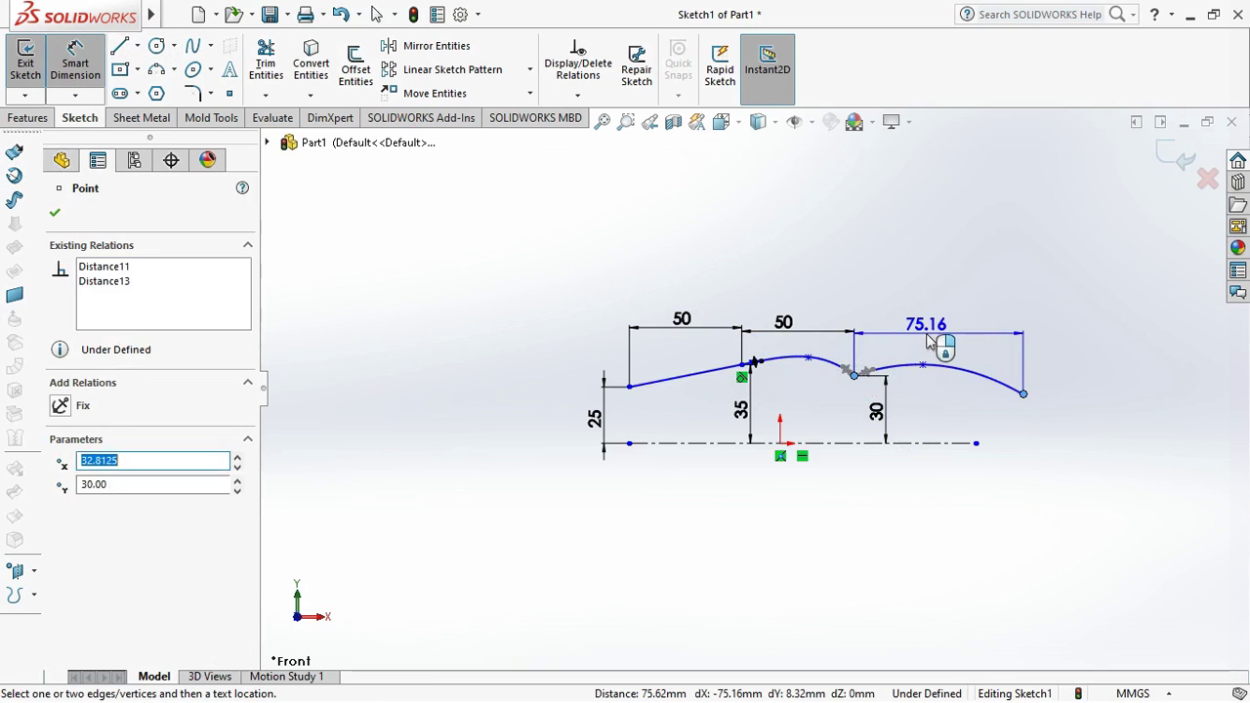
{"action": "left_click", "coordinate": [991, 371]}
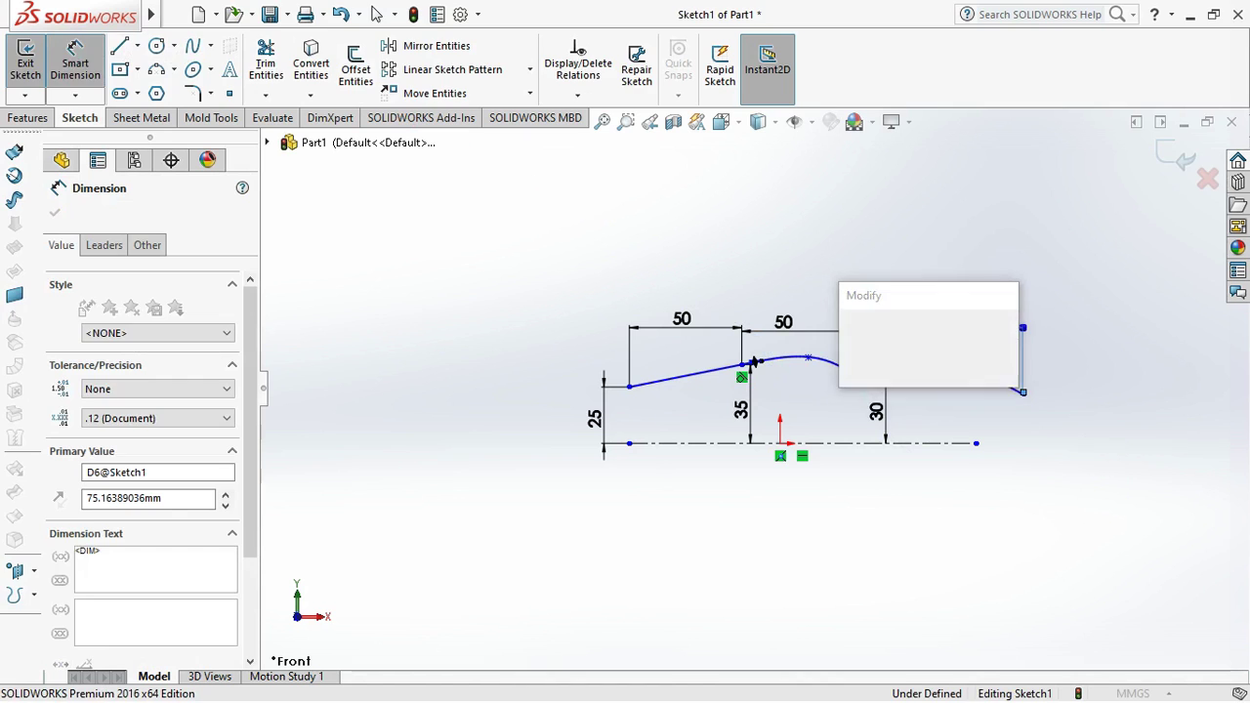
{"action": "type", "text": "75"}
{"action": "key", "text": "Return"}
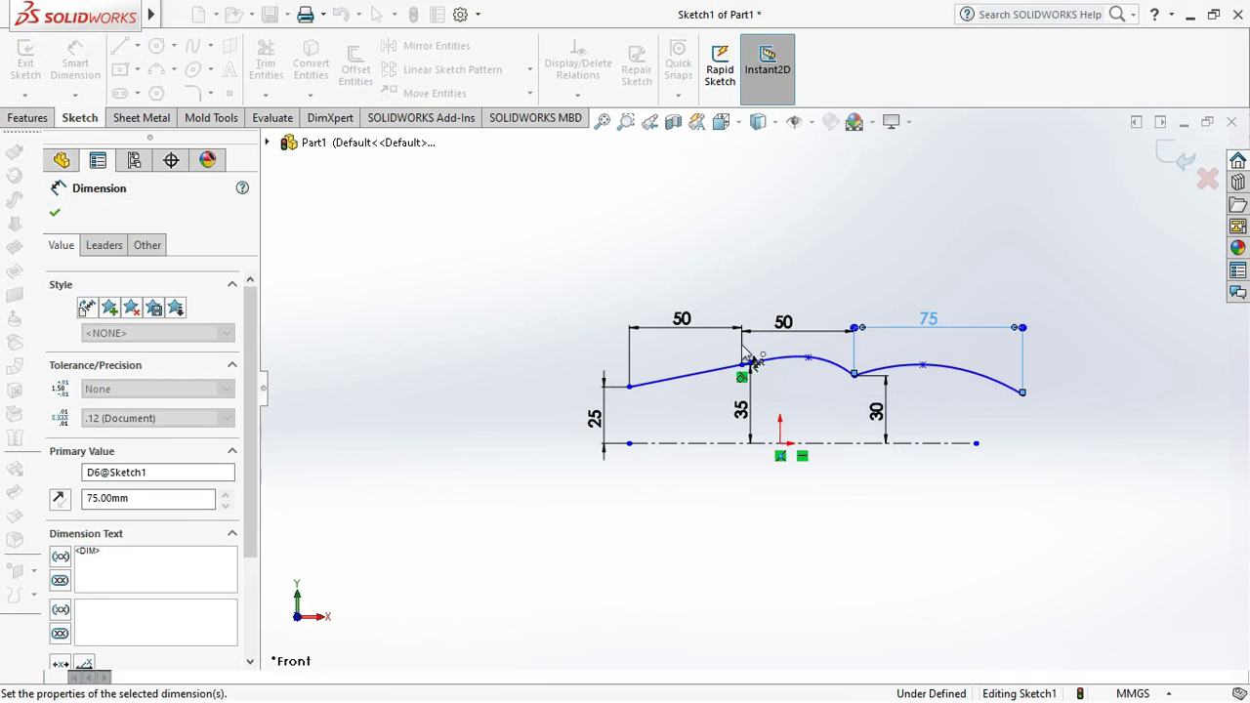
{"action": "left_click", "coordinate": [75, 64]}
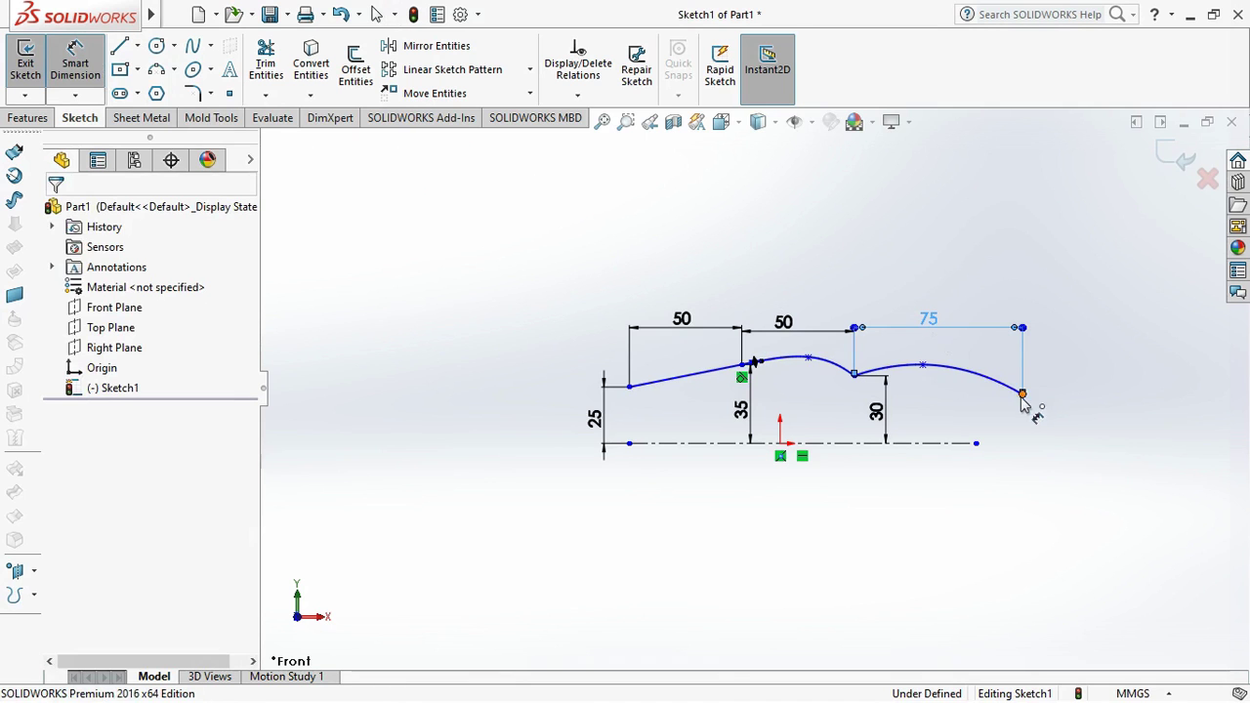
Dimension the curve's end point 20 above the centreline and exit the sketch
{"action": "left_click", "coordinate": [975, 444]}
{"action": "key", "text": "alt+Tab"}
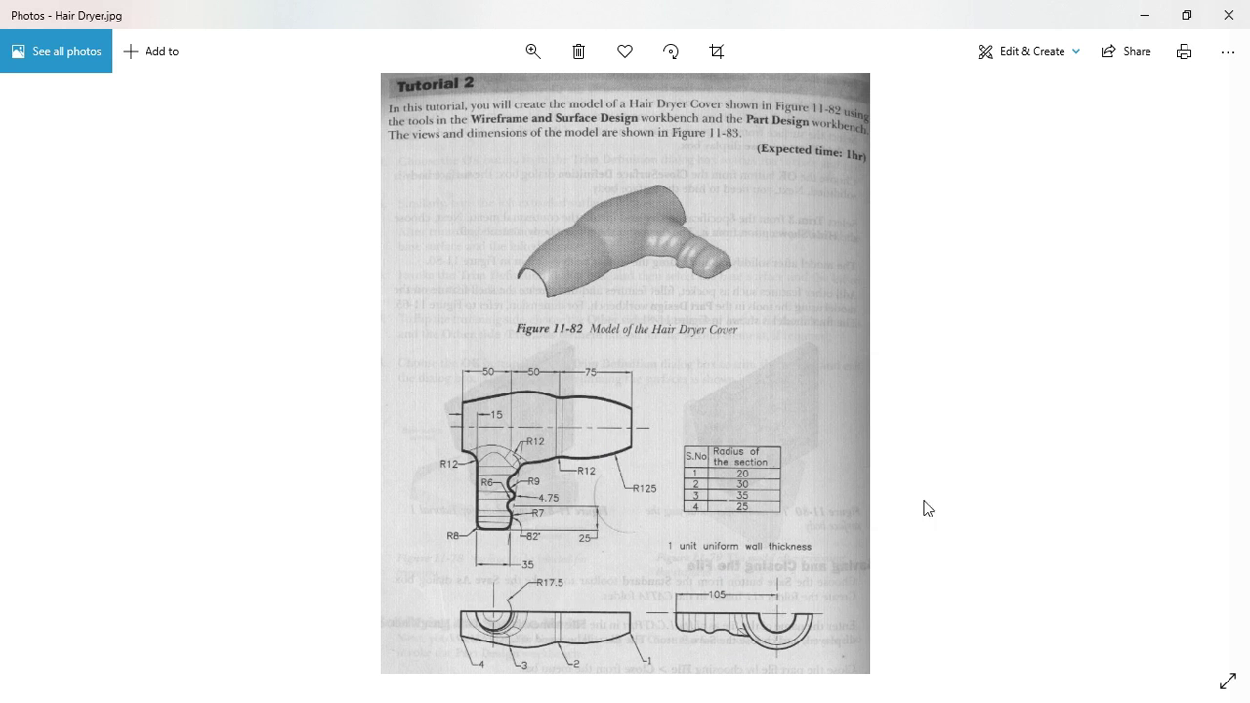
{"action": "key", "text": "alt+Tab"}
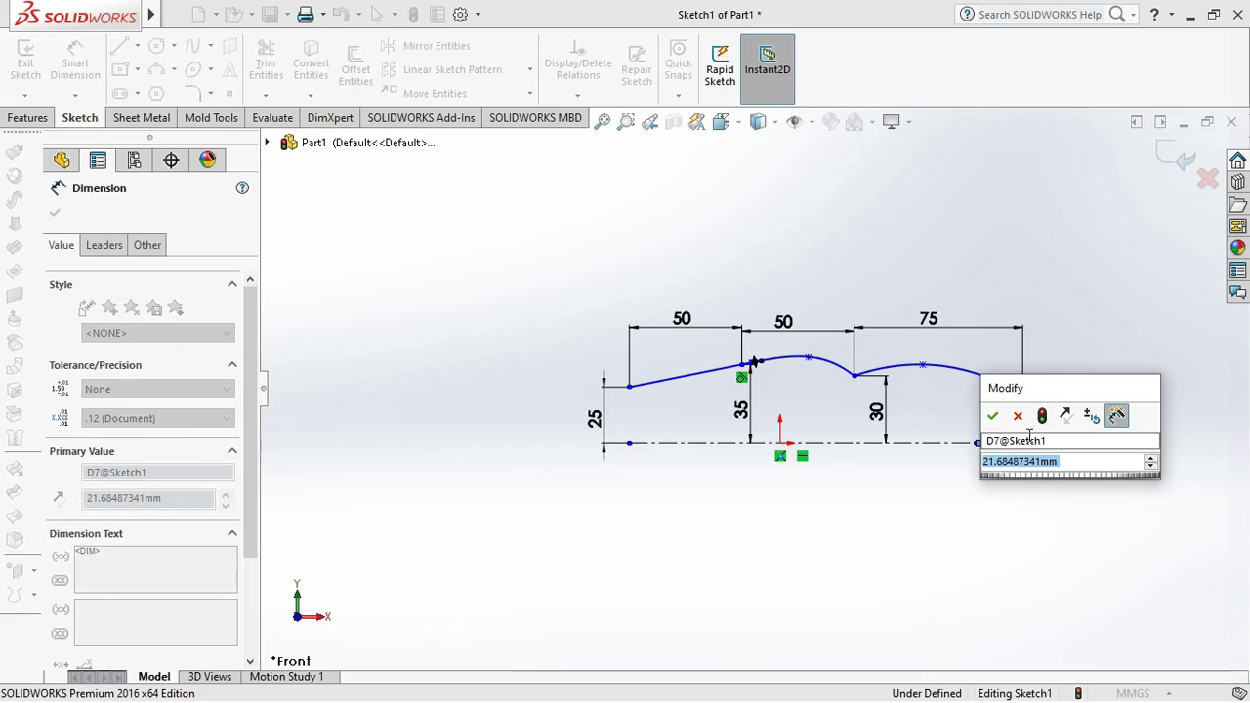
{"action": "type", "text": "20"}
{"action": "key", "text": "Return"}
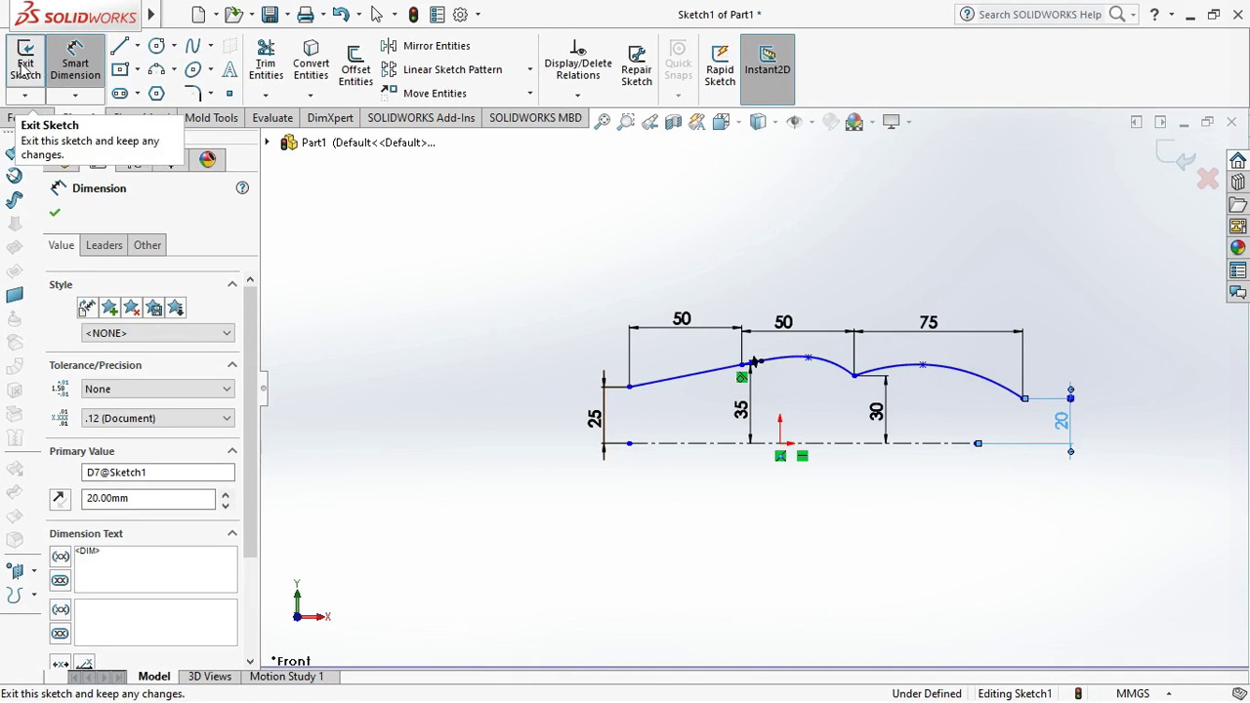
{"action": "left_click", "coordinate": [25, 61]}
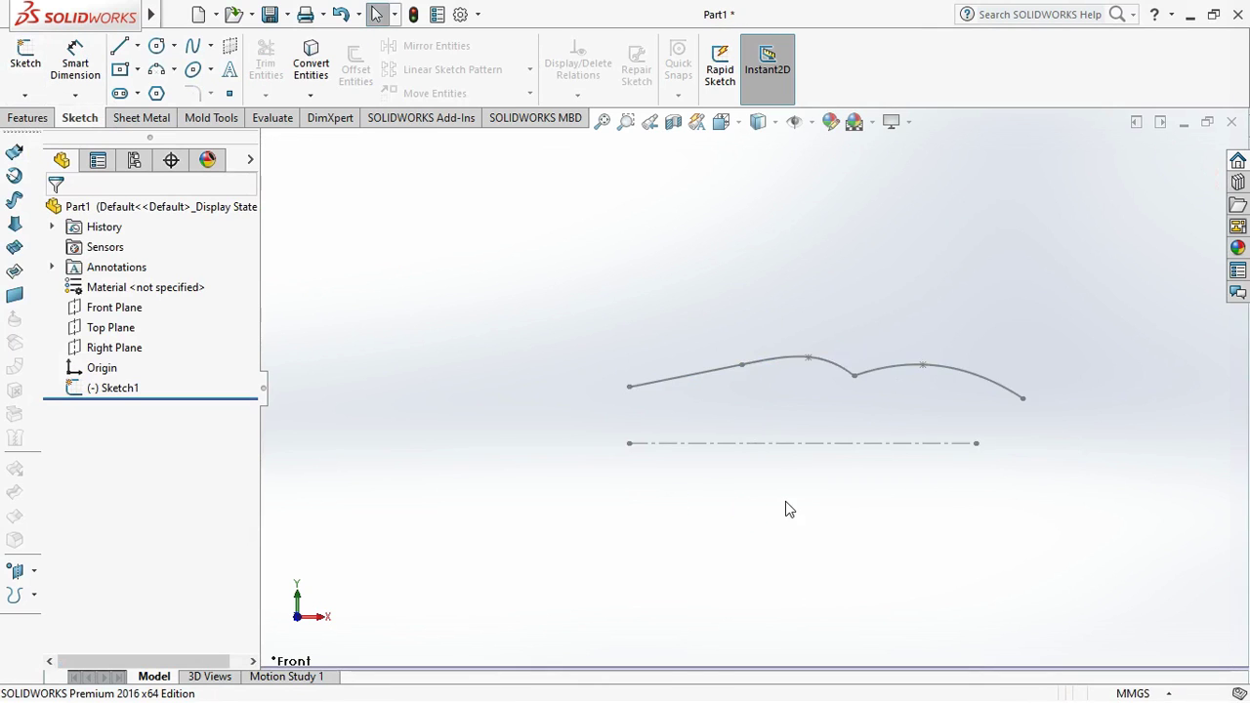
Revolve Sketch1 360° about its Line1 centerline into Surface-Revolve1
{"action": "middle_click_drag", "start_coordinate": [763, 483], "coordinate": [791, 329]}
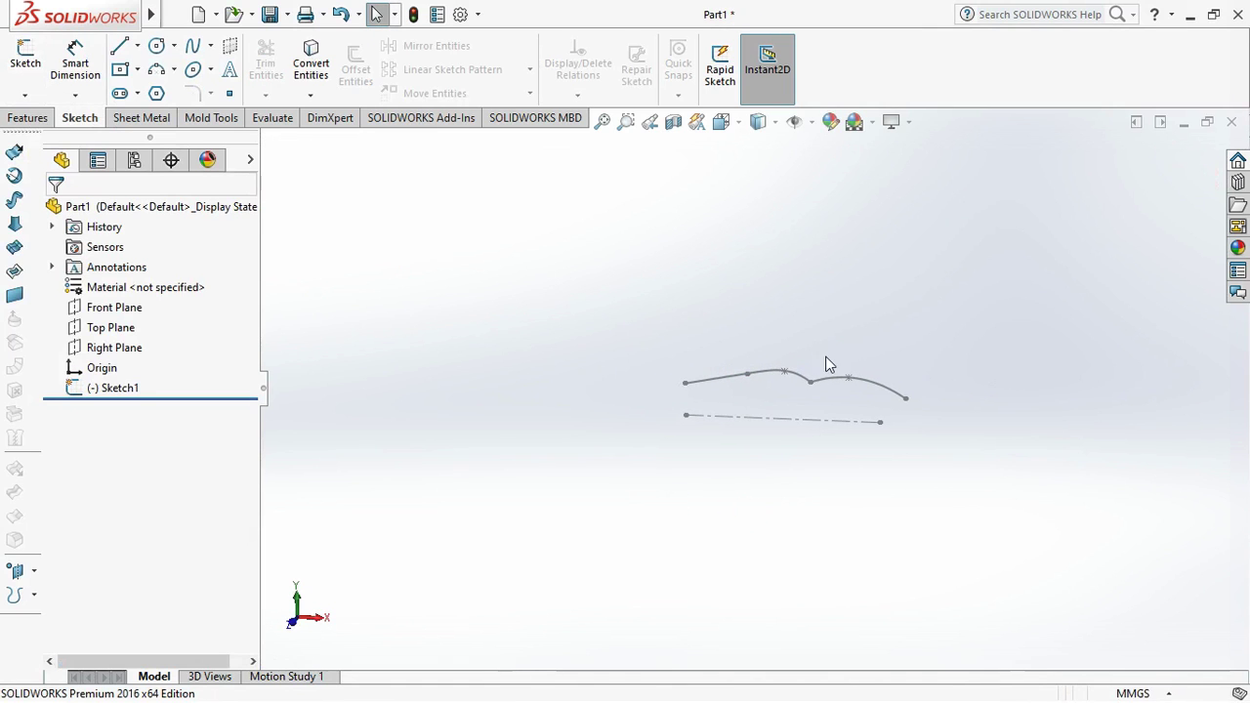
{"action": "left_click", "coordinate": [804, 422]}
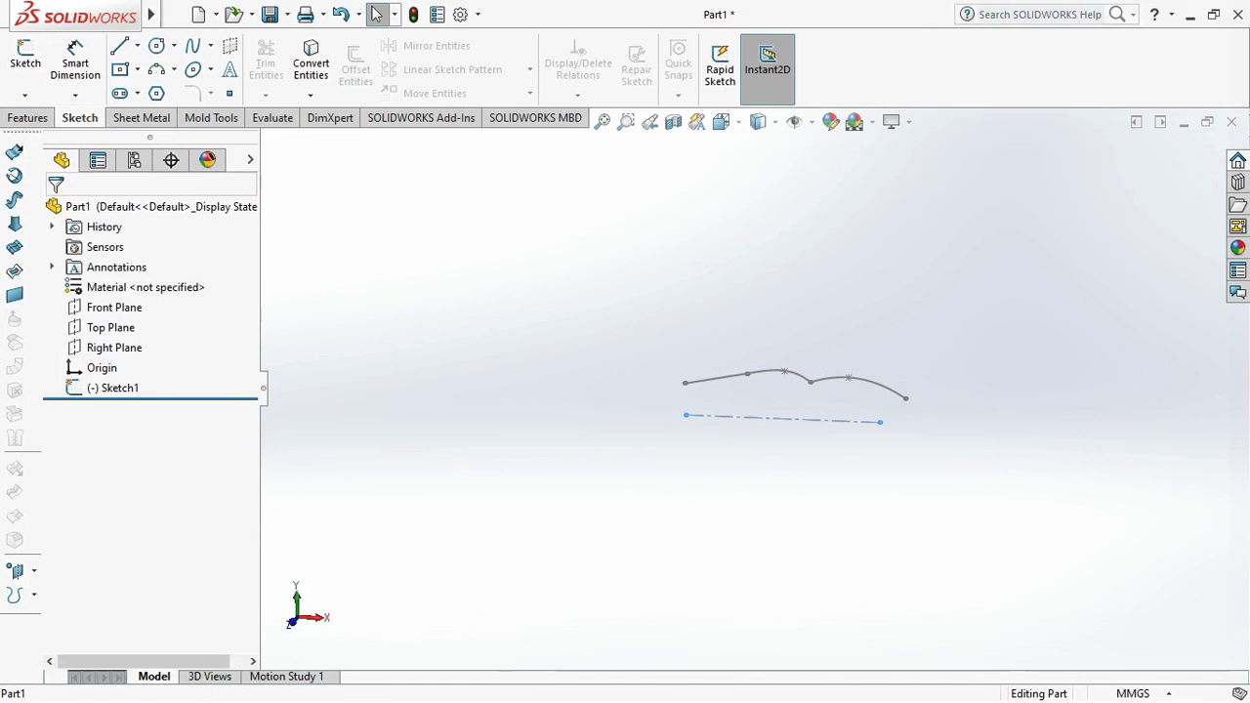
{"action": "left_click", "coordinate": [621, 422]}
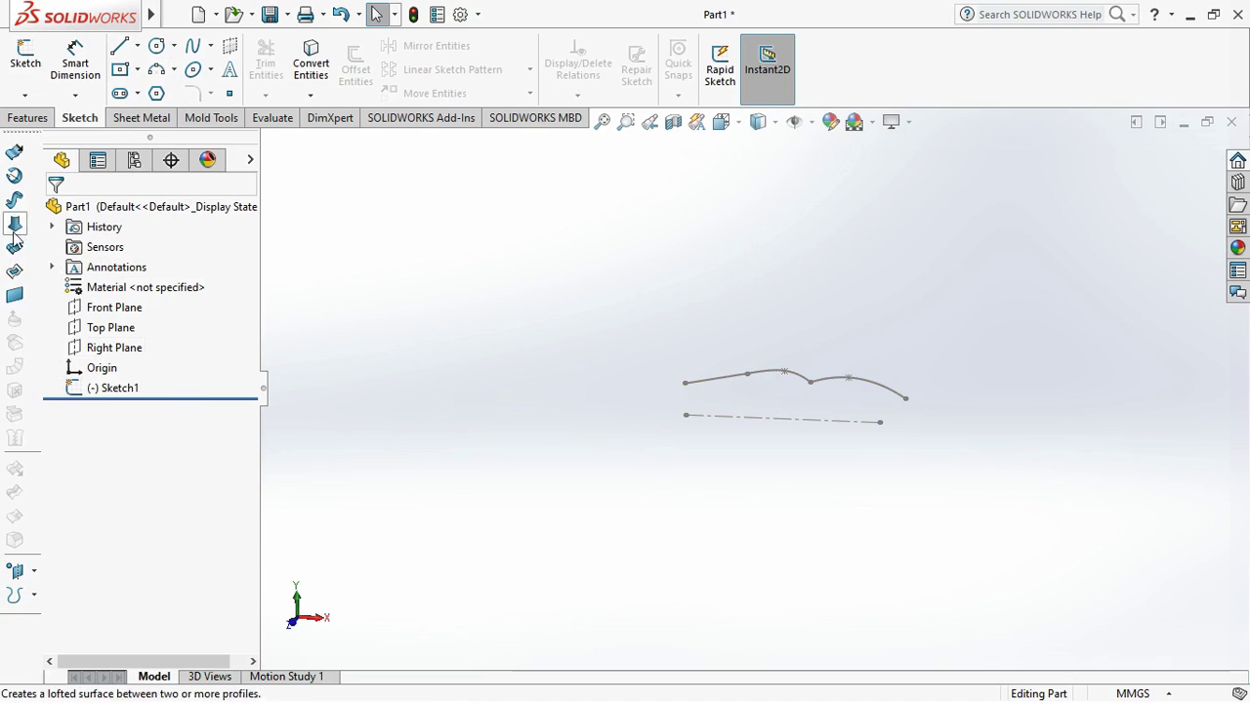
{"action": "left_click", "coordinate": [13, 175]}
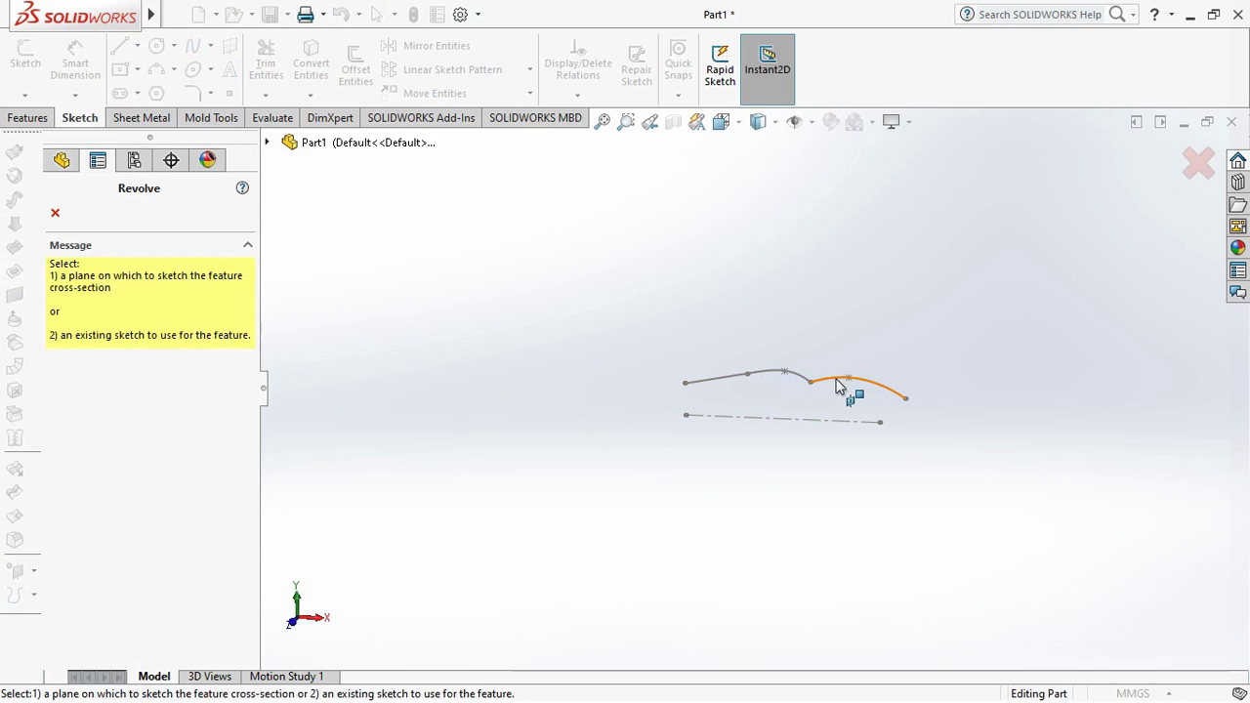
{"action": "left_click", "coordinate": [827, 421]}
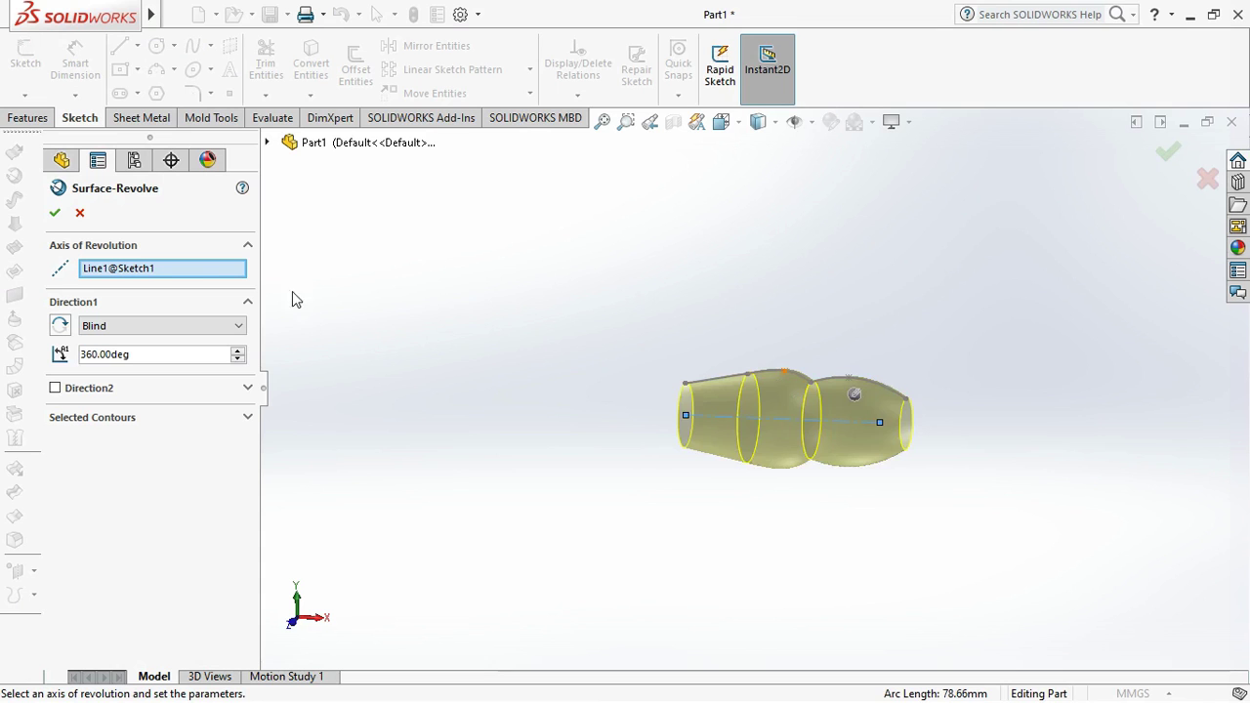
{"action": "scroll", "coordinate": [687, 415], "scroll_direction": "down", "scroll_amount": 3}
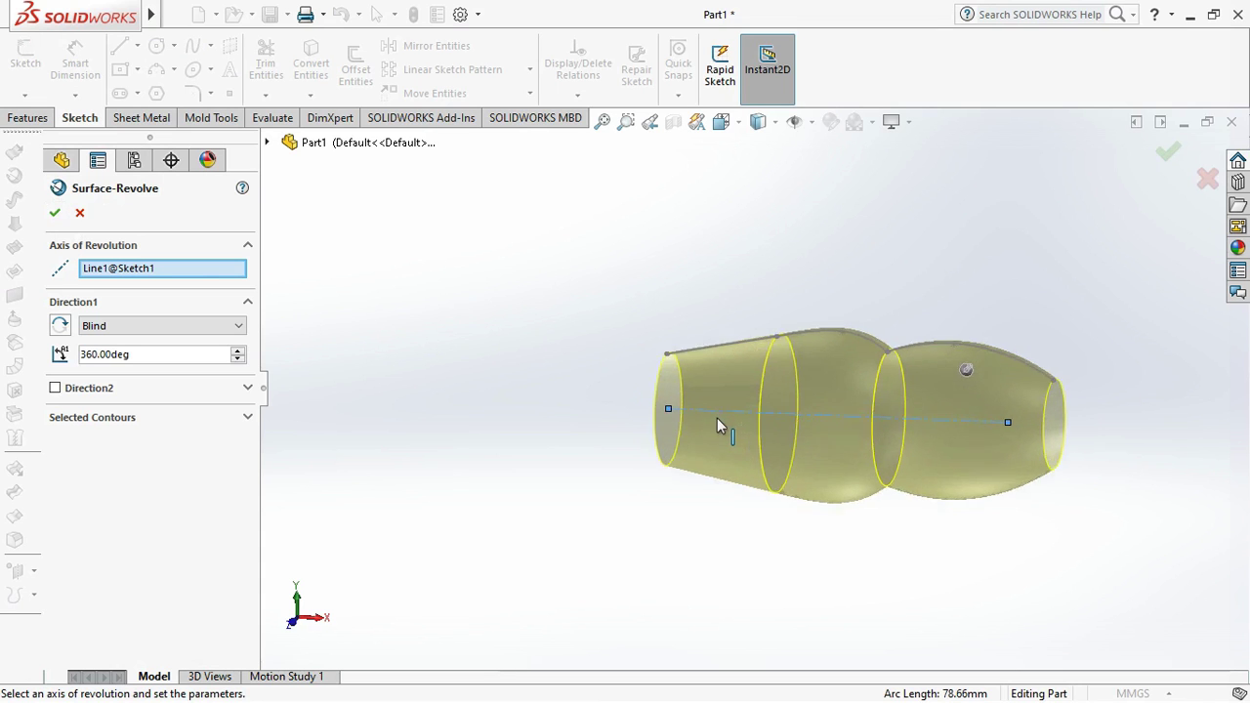
{"action": "scroll", "coordinate": [720, 424], "scroll_direction": "down", "scroll_amount": 2}
{"action": "mouse_move", "coordinate": [879, 420]}
{"action": "middle_mouse_down"}
{"action": "mouse_move", "coordinate": [1199, 409]}
{"action": "mouse_move", "coordinate": [765, 420]}
{"action": "middle_mouse_up"}
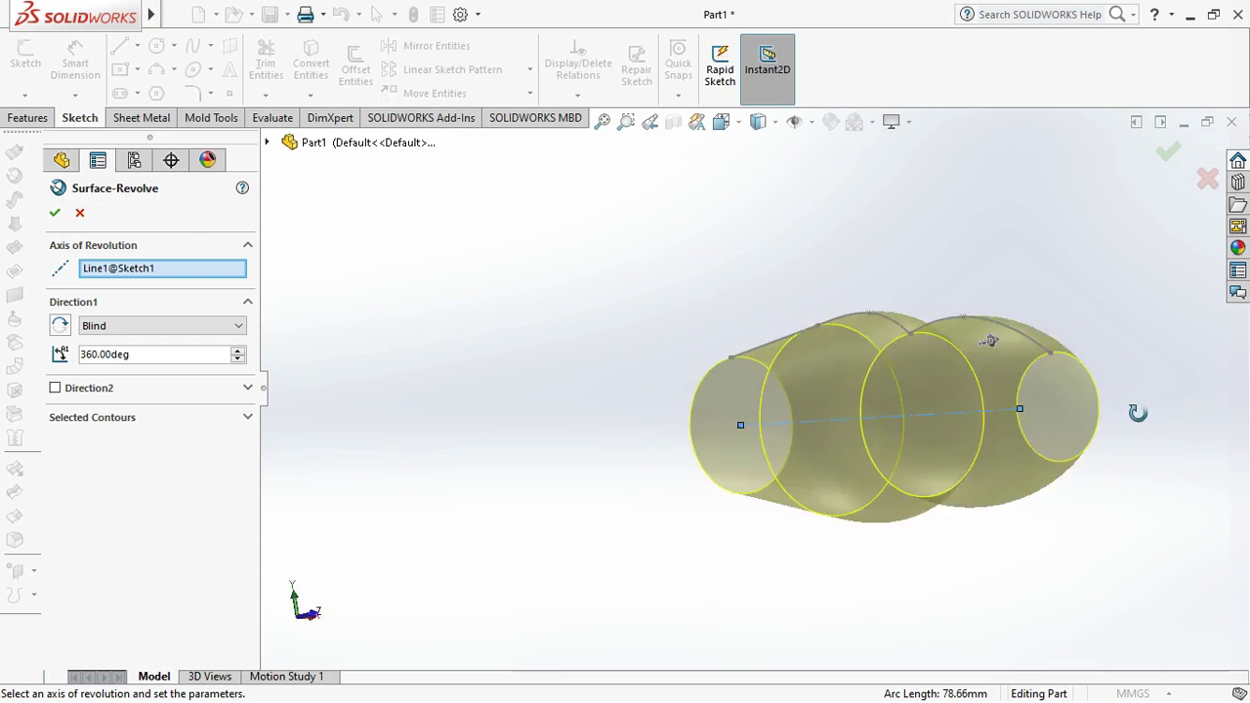
{"action": "left_click", "coordinate": [54, 213]}
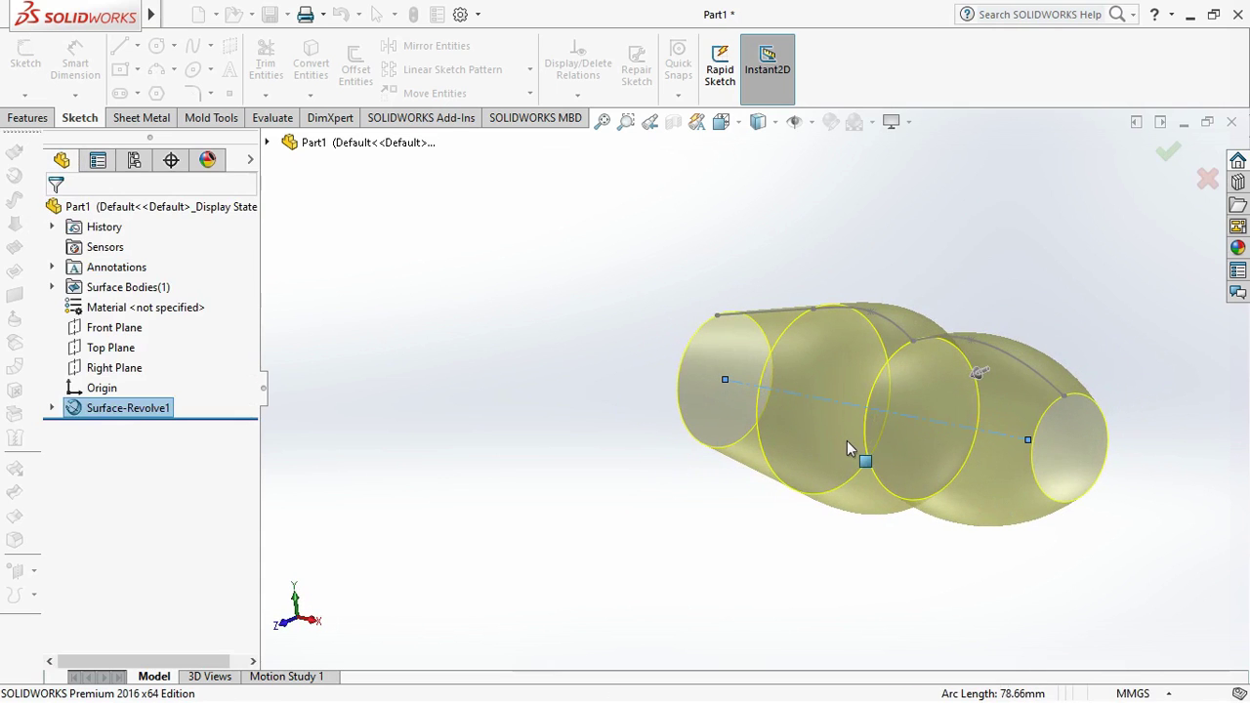
{"action": "mouse_move", "coordinate": [847, 440]}
{"action": "middle_mouse_down"}
{"action": "mouse_move", "coordinate": [876, 396]}
{"action": "mouse_move", "coordinate": [983, 391]}
{"action": "middle_mouse_up"}
{"action": "left_click", "coordinate": [1004, 398]}
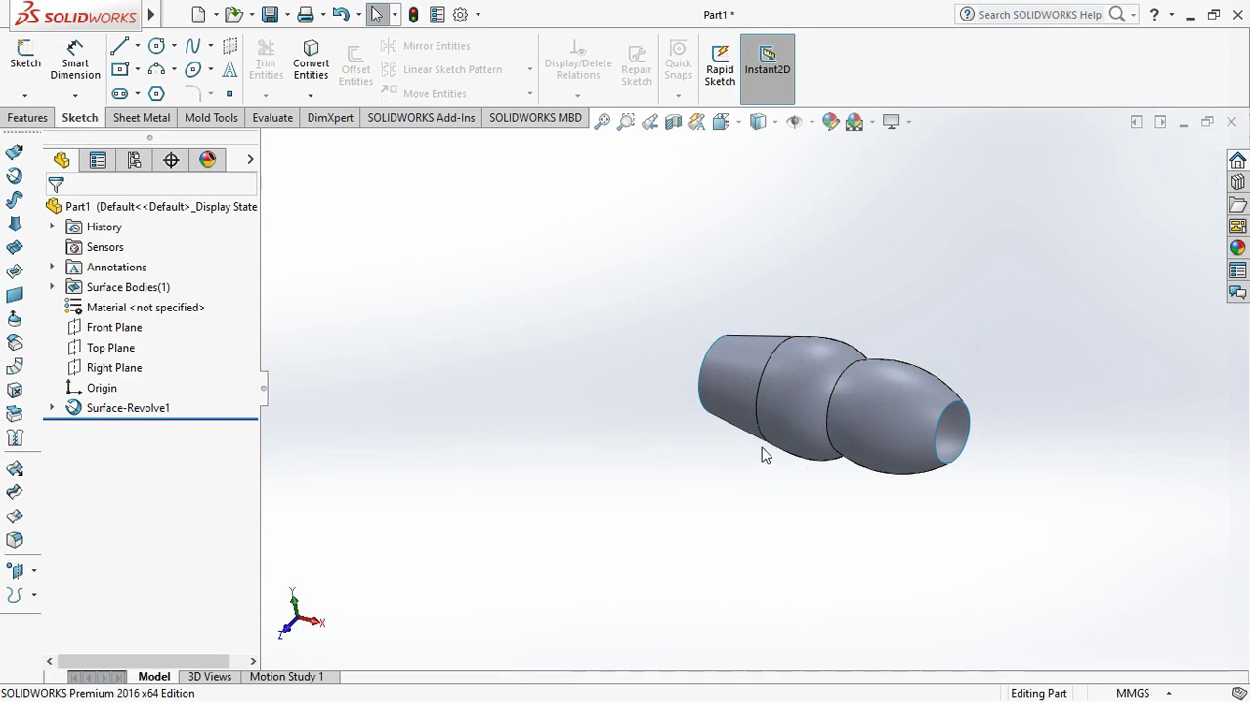
Start a new sketch on the Front Plane and view it face-on
{"action": "key", "text": "ctrl+1"}
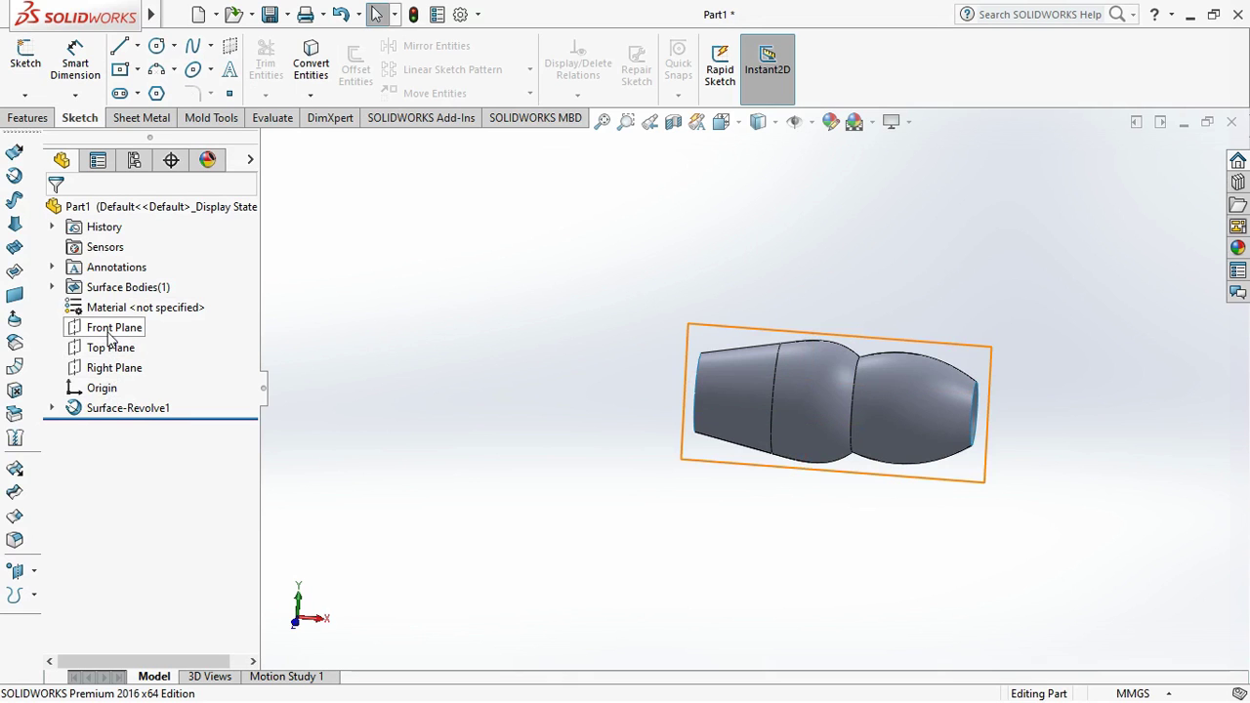
{"action": "left_click", "coordinate": [111, 337]}
{"action": "mouse_move", "coordinate": [860, 391]}
{"action": "middle_mouse_down"}
{"action": "mouse_move", "coordinate": [935, 279]}
{"action": "mouse_move", "coordinate": [872, 260]}
{"action": "middle_mouse_up"}
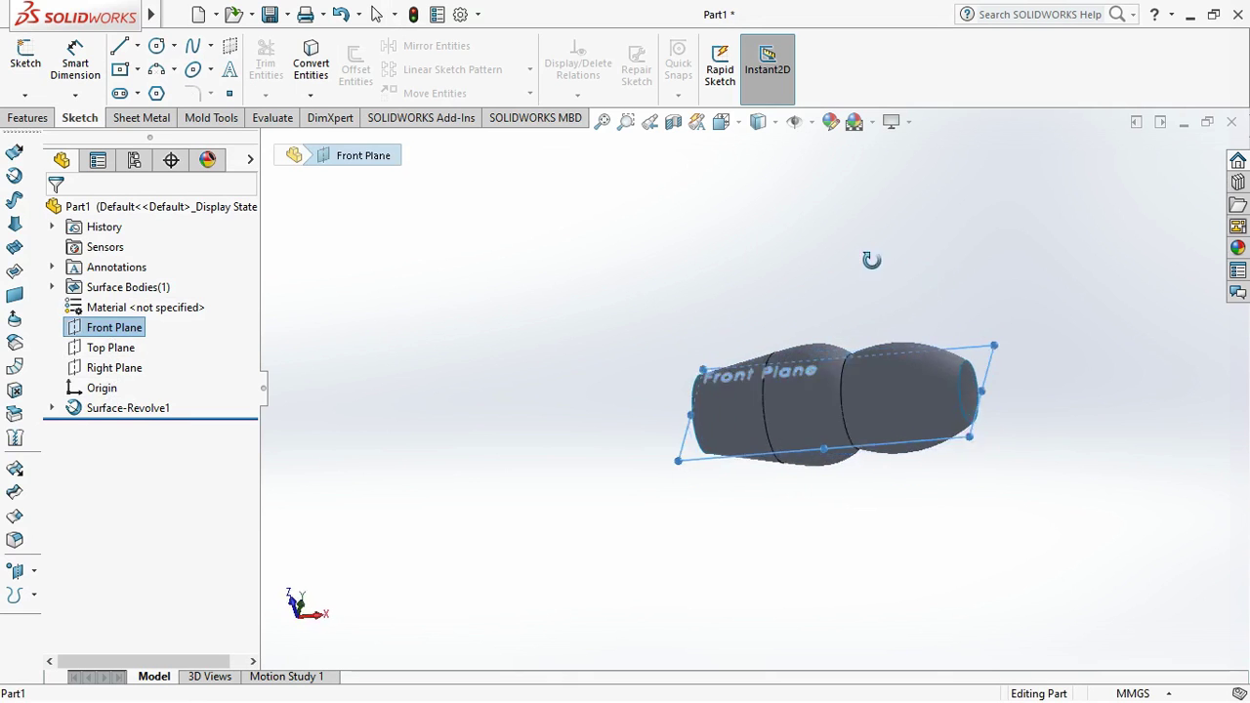
{"action": "left_click", "coordinate": [25, 58]}
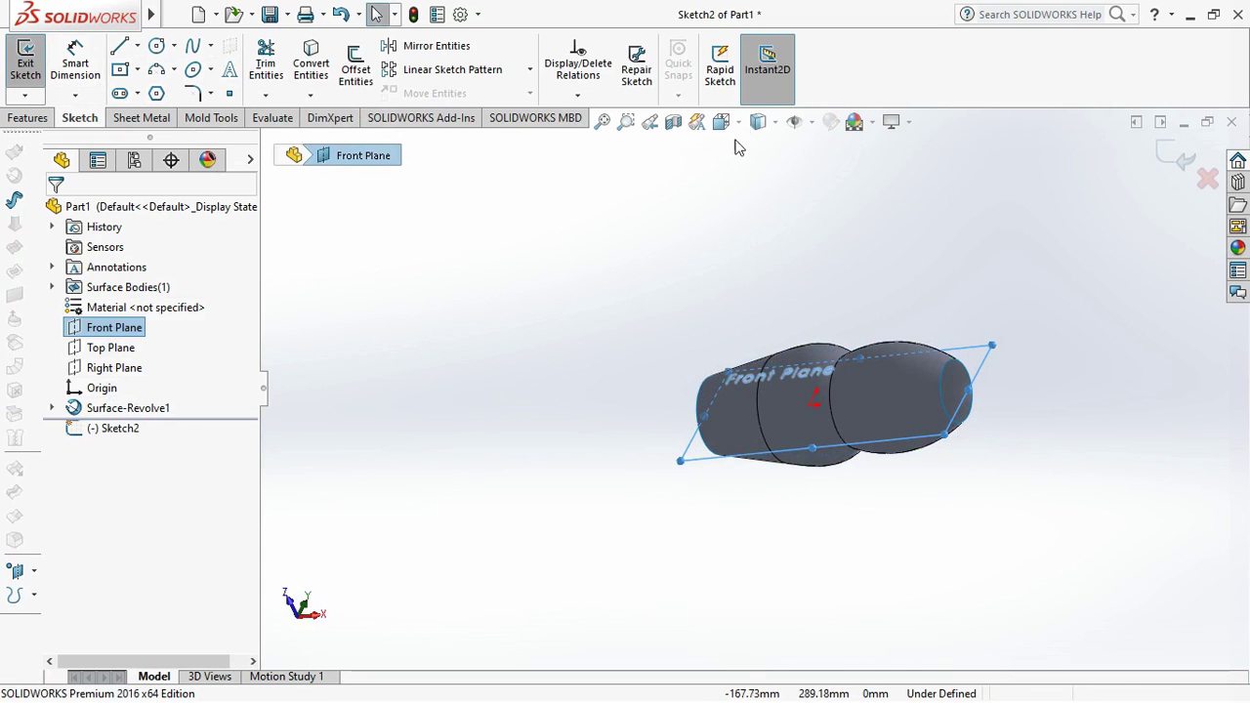
{"action": "left_click", "coordinate": [820, 224]}
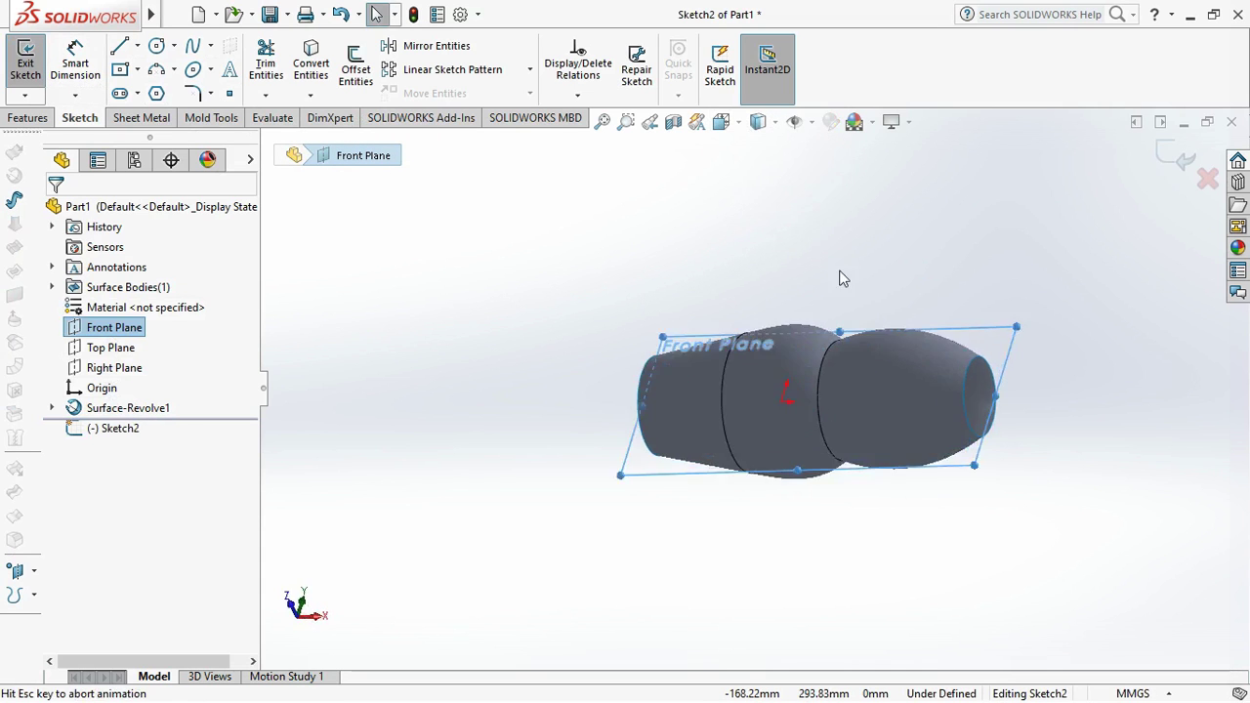
{"action": "scroll", "coordinate": [822, 391], "scroll_direction": "up", "scroll_amount": 4}
{"action": "scroll", "coordinate": [789, 408], "scroll_direction": "up", "scroll_amount": 1}
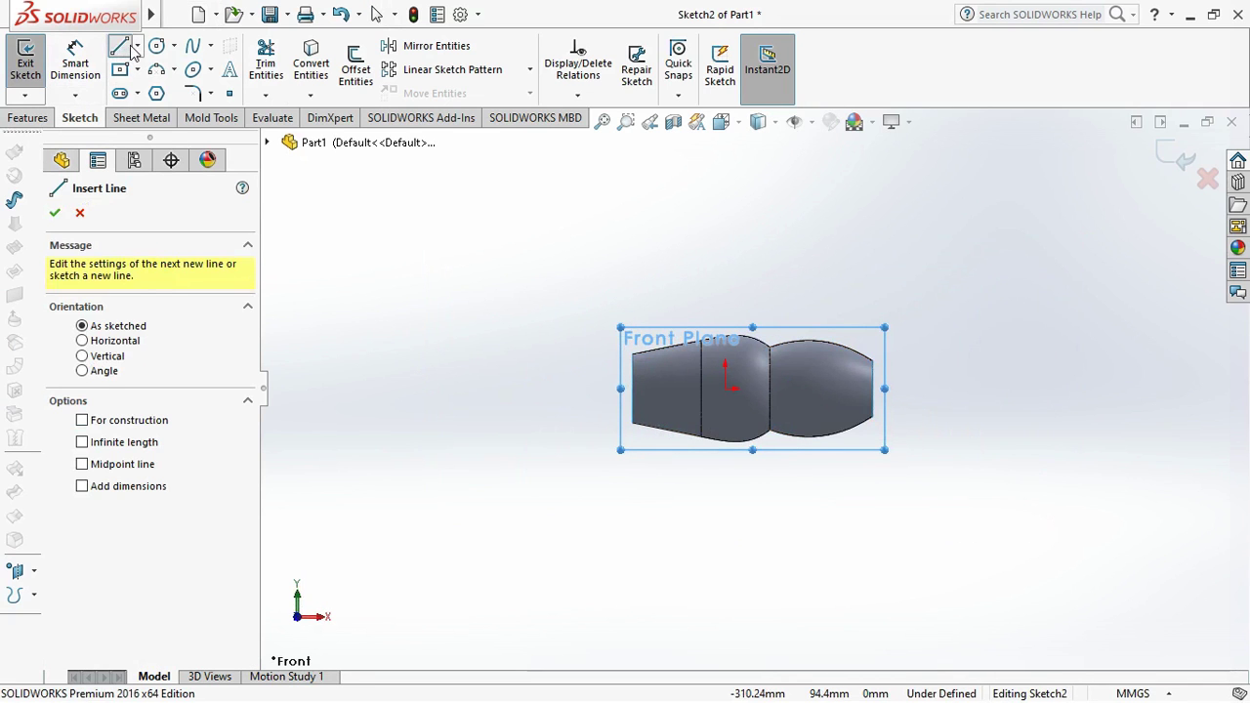
Draw a horizontal centerline across the barrel's axis and exit Sketch2
{"action": "left_click", "coordinate": [137, 46]}
{"action": "left_click", "coordinate": [161, 89]}
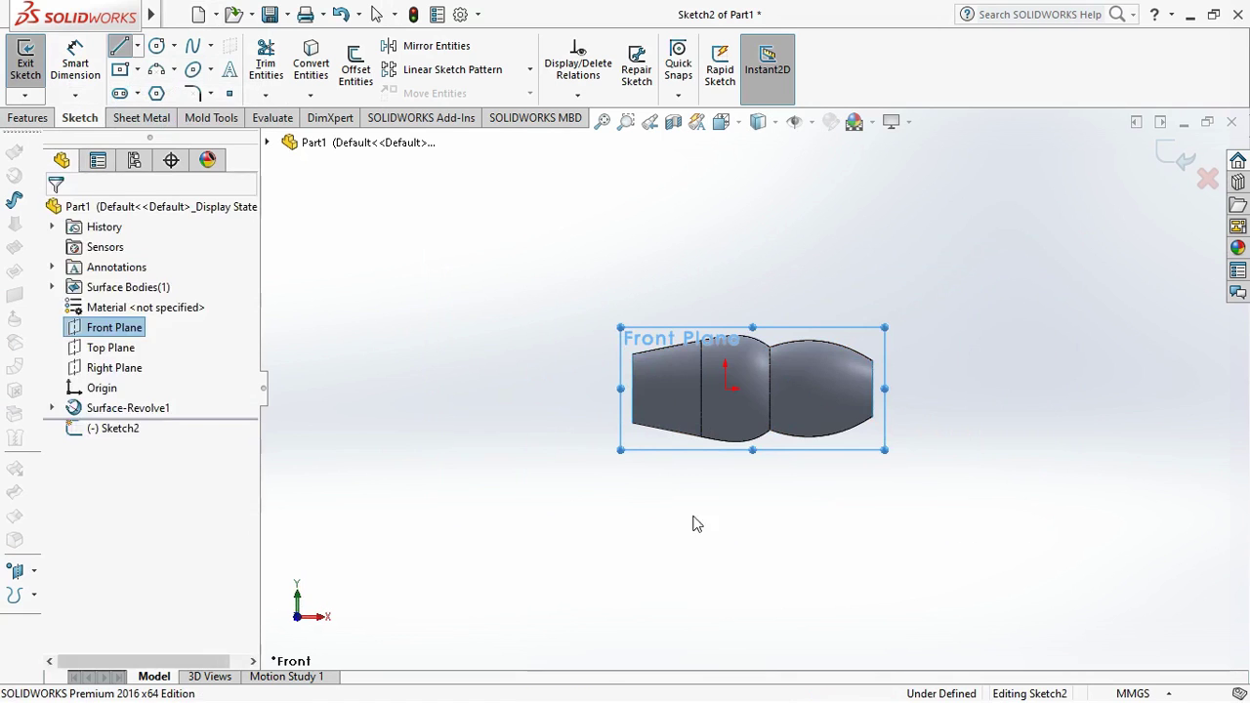
{"action": "left_click", "coordinate": [618, 390]}
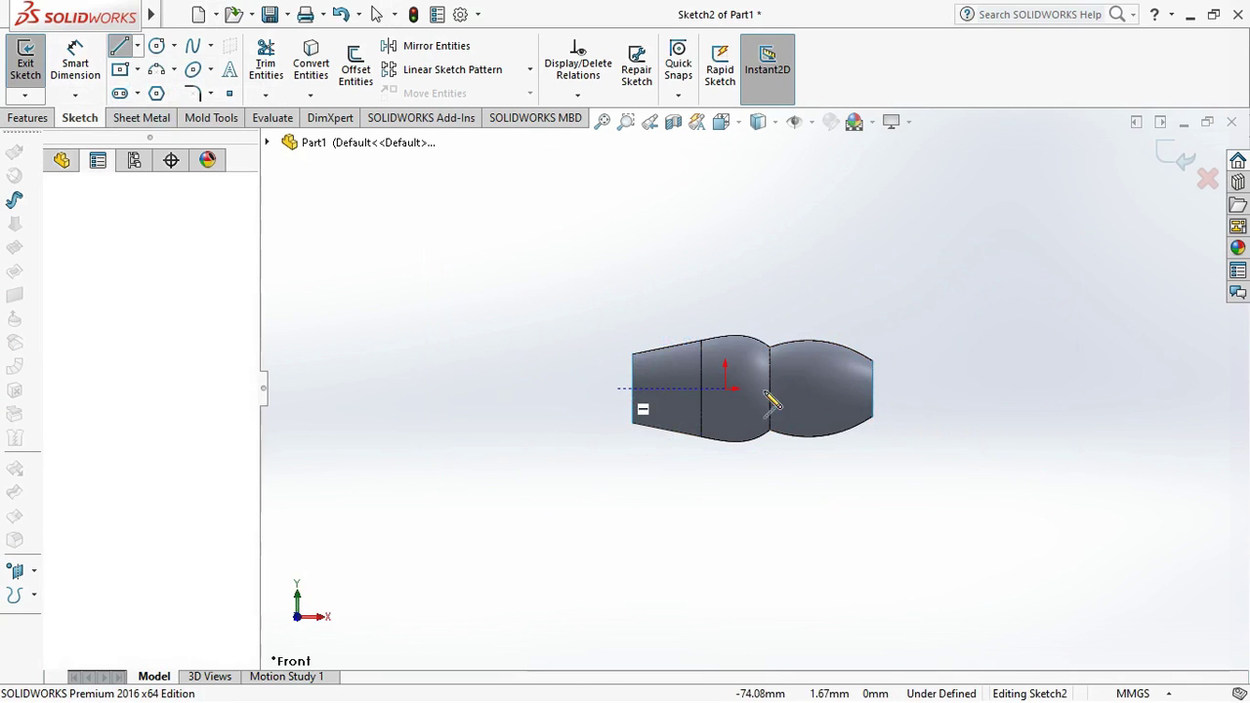
{"action": "left_click", "coordinate": [898, 390]}
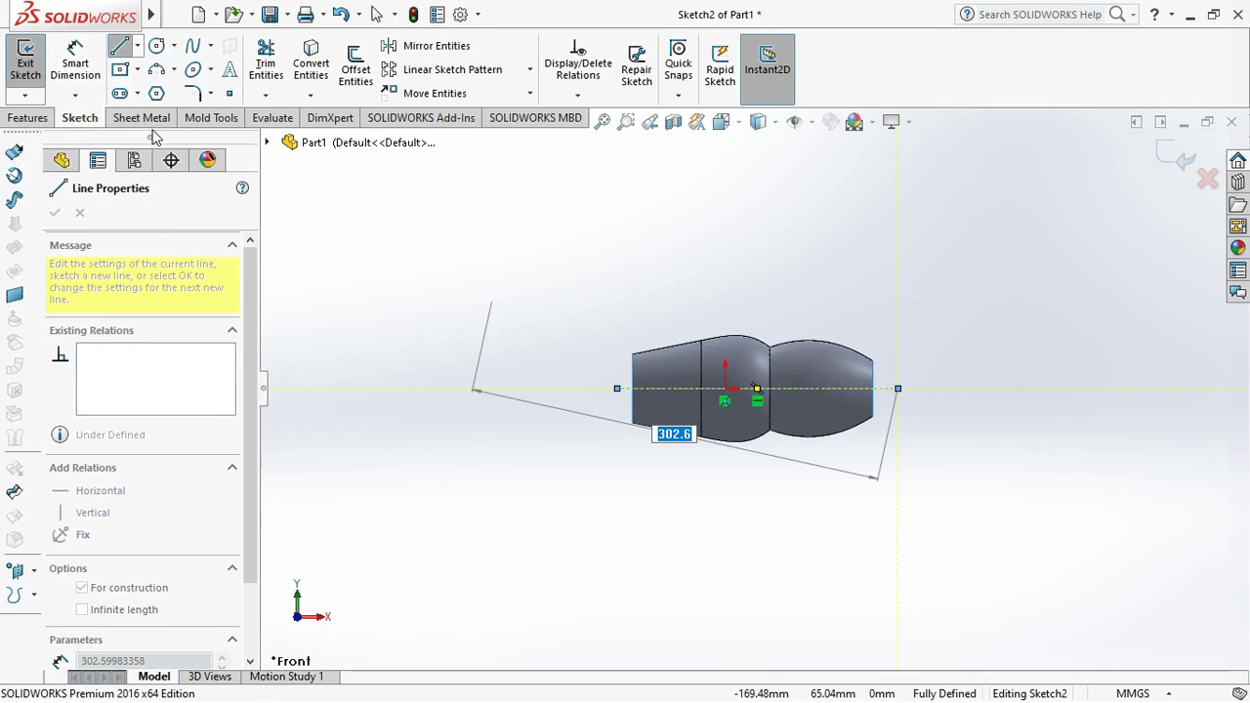
{"action": "left_click", "coordinate": [27, 59]}
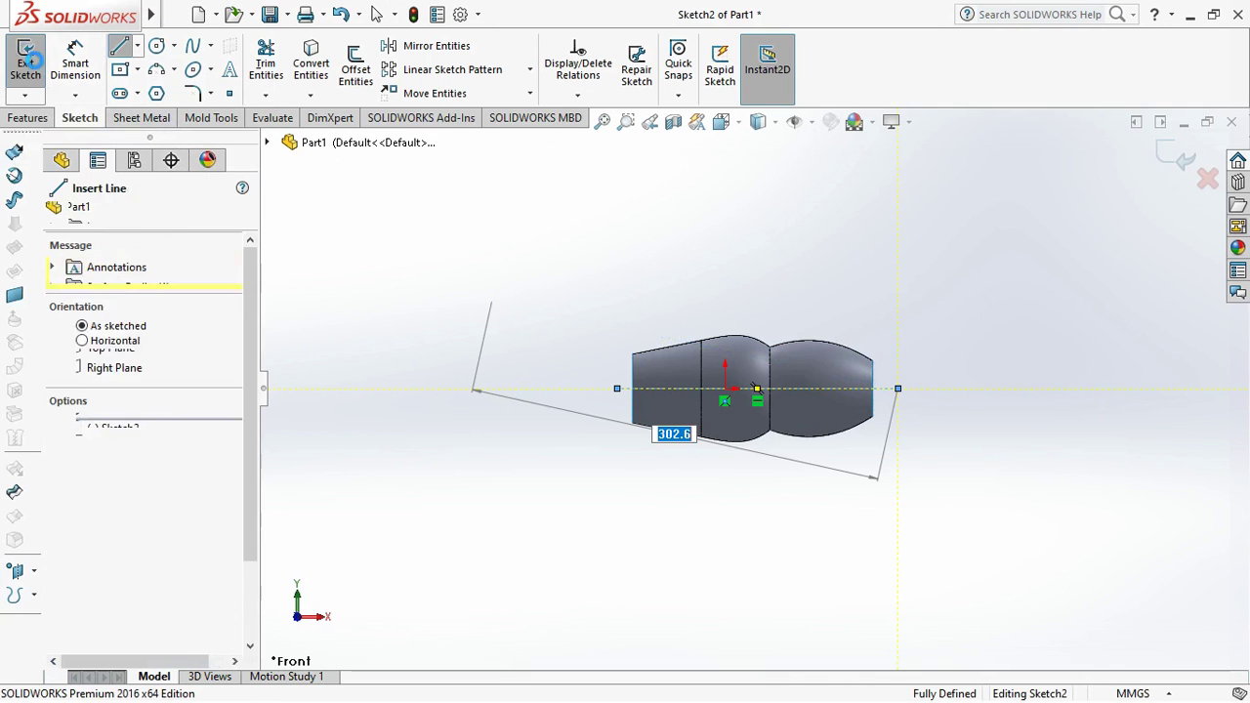
Start another Front Plane sketch, viewed Normal To
{"action": "key", "text": "Escape"}
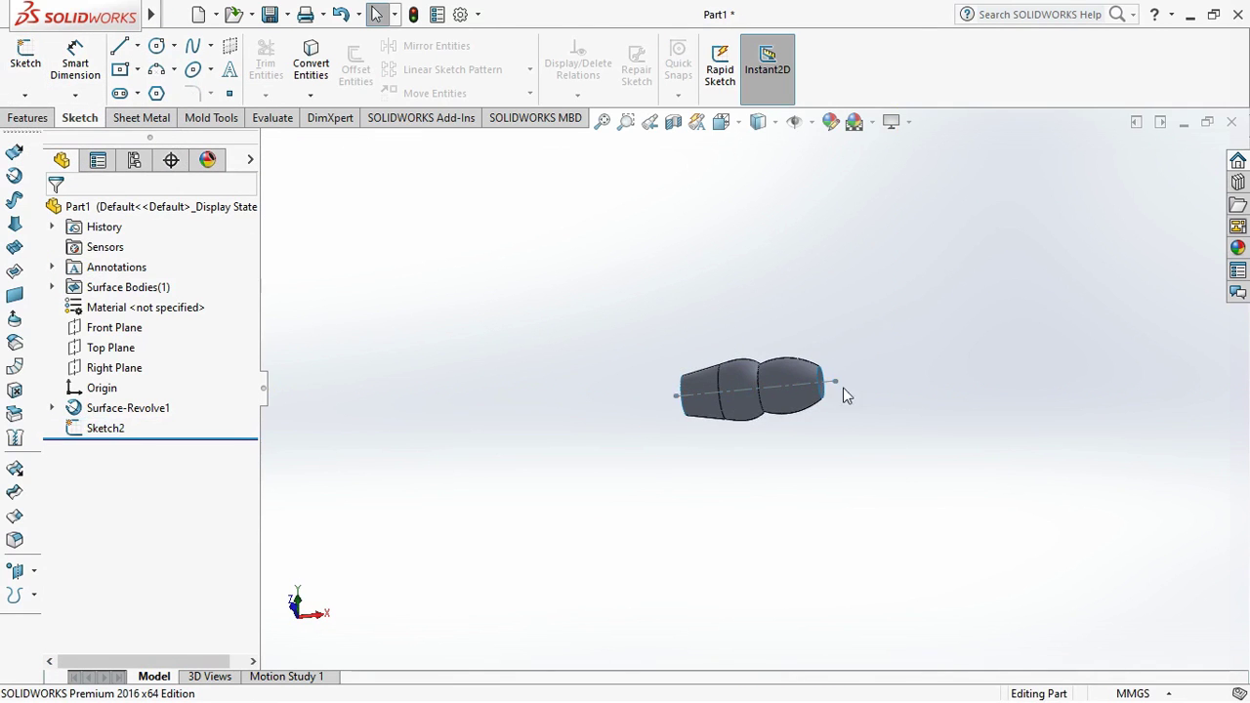
{"action": "left_click", "coordinate": [111, 332]}
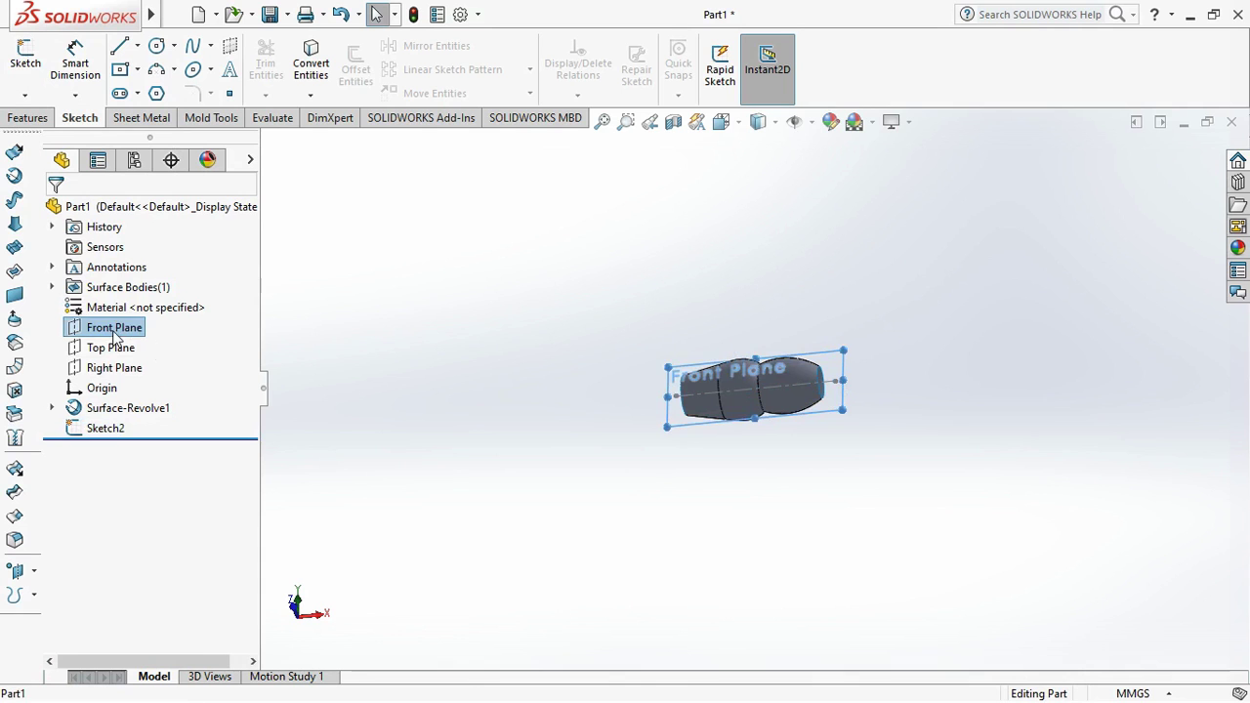
{"action": "middle_click_drag", "start_coordinate": [821, 433], "coordinate": [826, 453]}
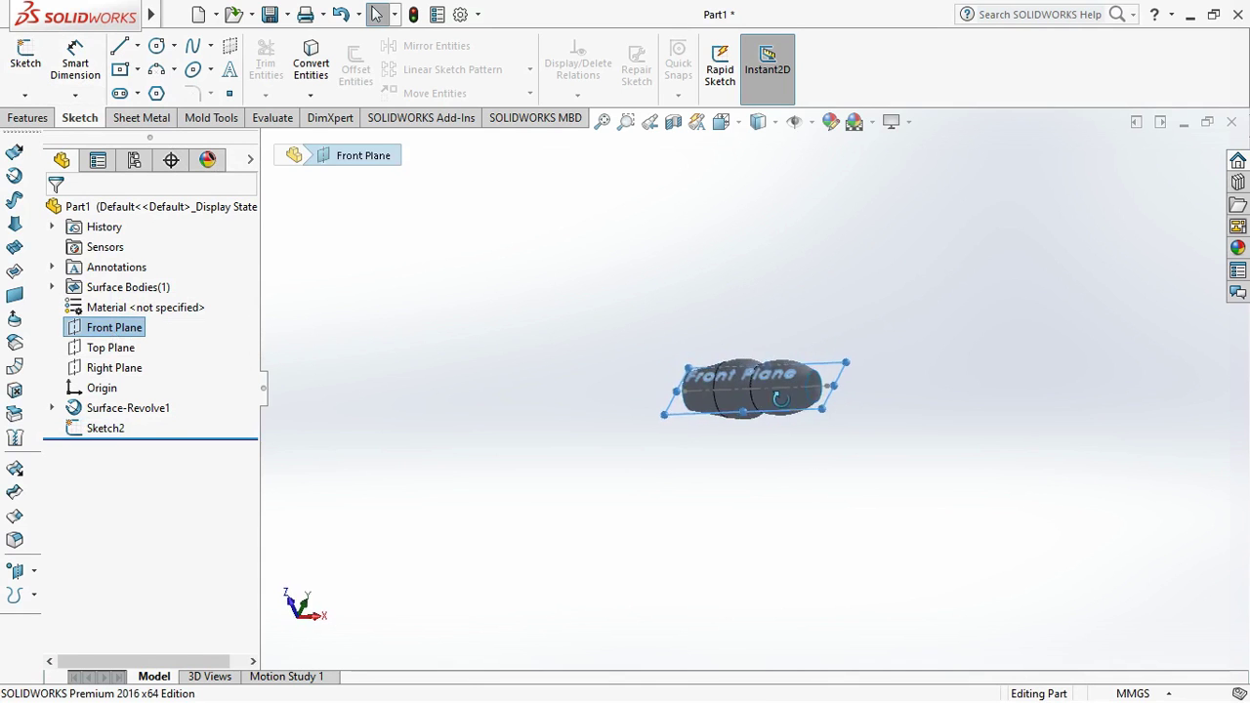
{"action": "left_click", "coordinate": [24, 57]}
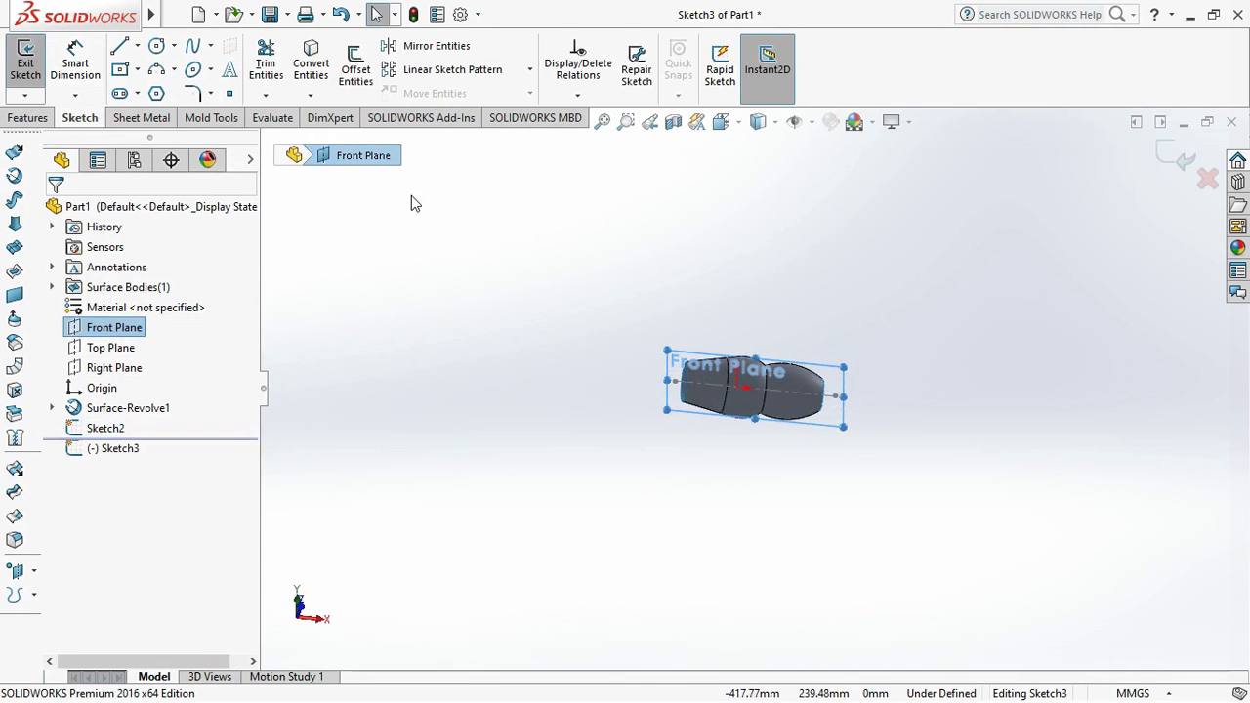
{"action": "left_click", "coordinate": [758, 121]}
{"action": "left_click", "coordinate": [826, 235]}
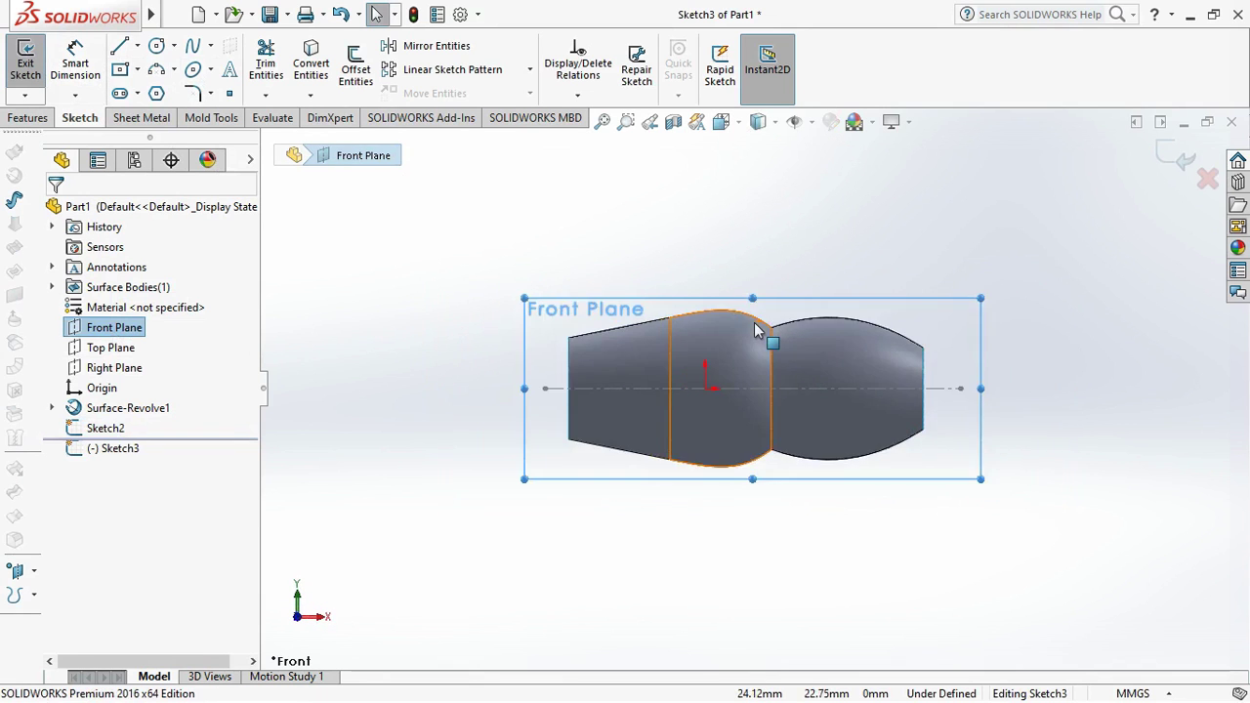
Draw a vertical line down from the barrel axis and dimension it 105 mm long
{"action": "left_click", "coordinate": [121, 49]}
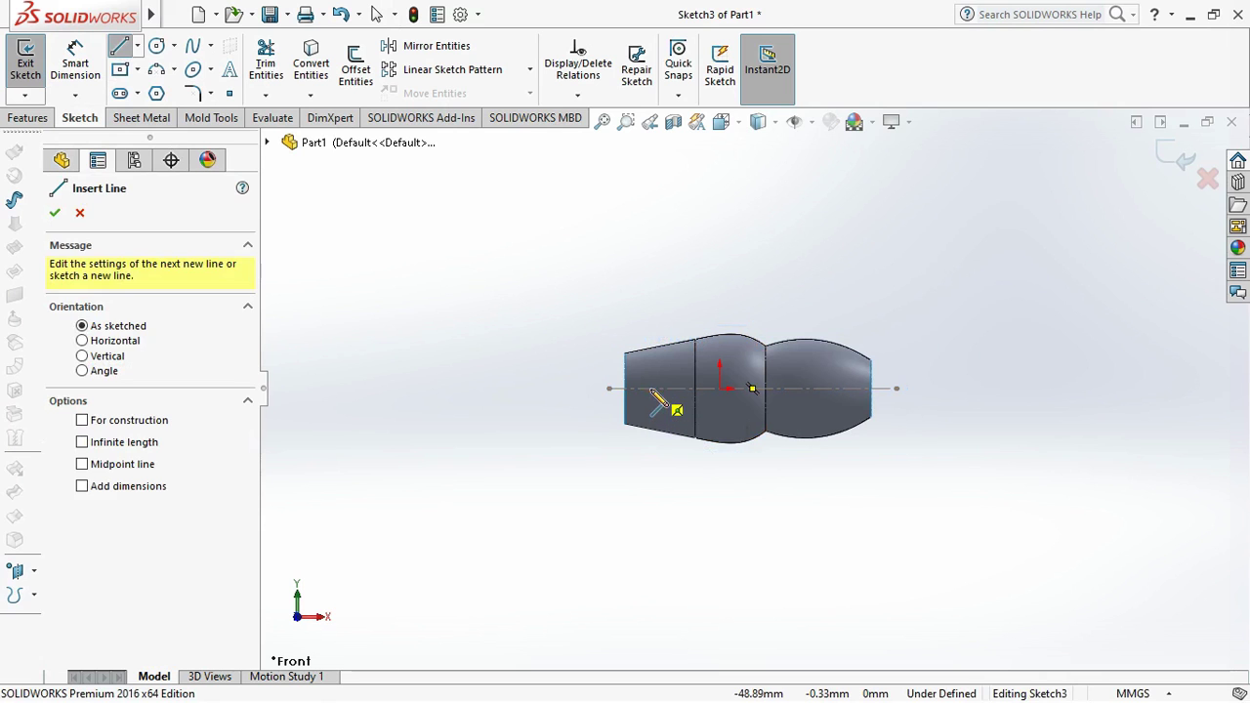
{"action": "left_click", "coordinate": [651, 389]}
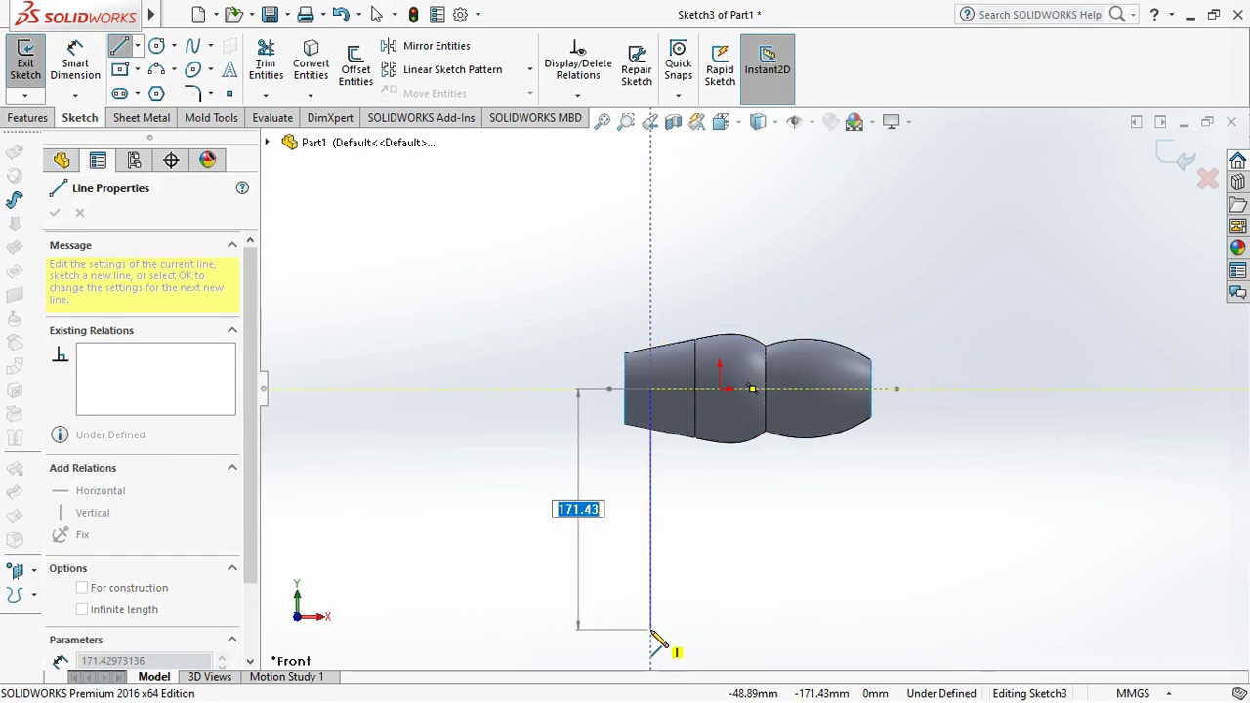
{"action": "left_click", "coordinate": [651, 629]}
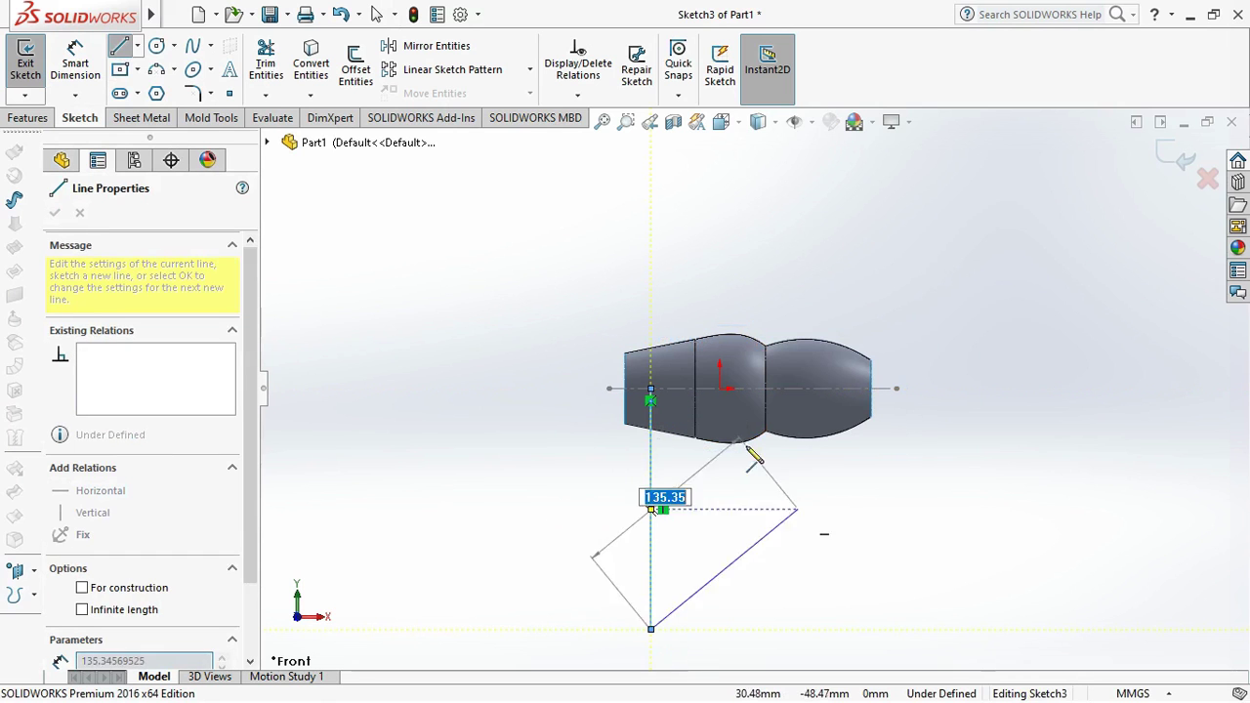
{"action": "key", "text": "Escape"}
{"action": "left_click", "coordinate": [650, 523]}
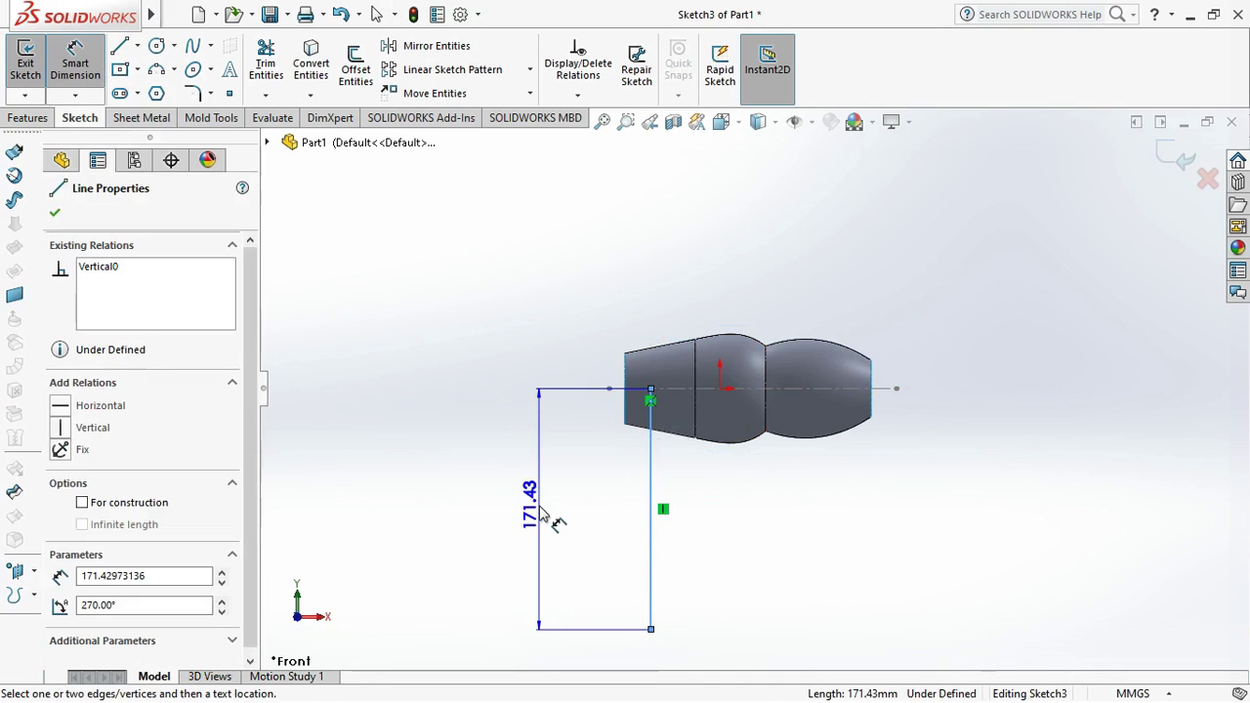
{"action": "left_click", "coordinate": [543, 512]}
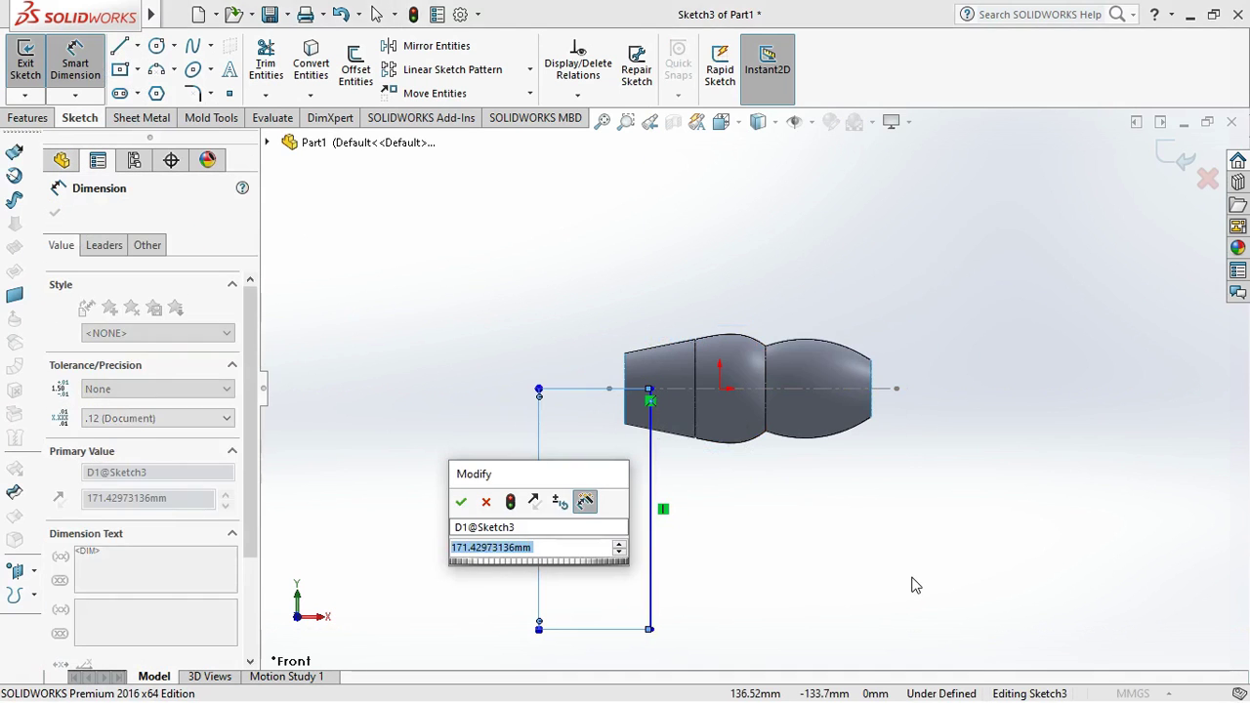
{"action": "key", "text": "alt+Tab"}
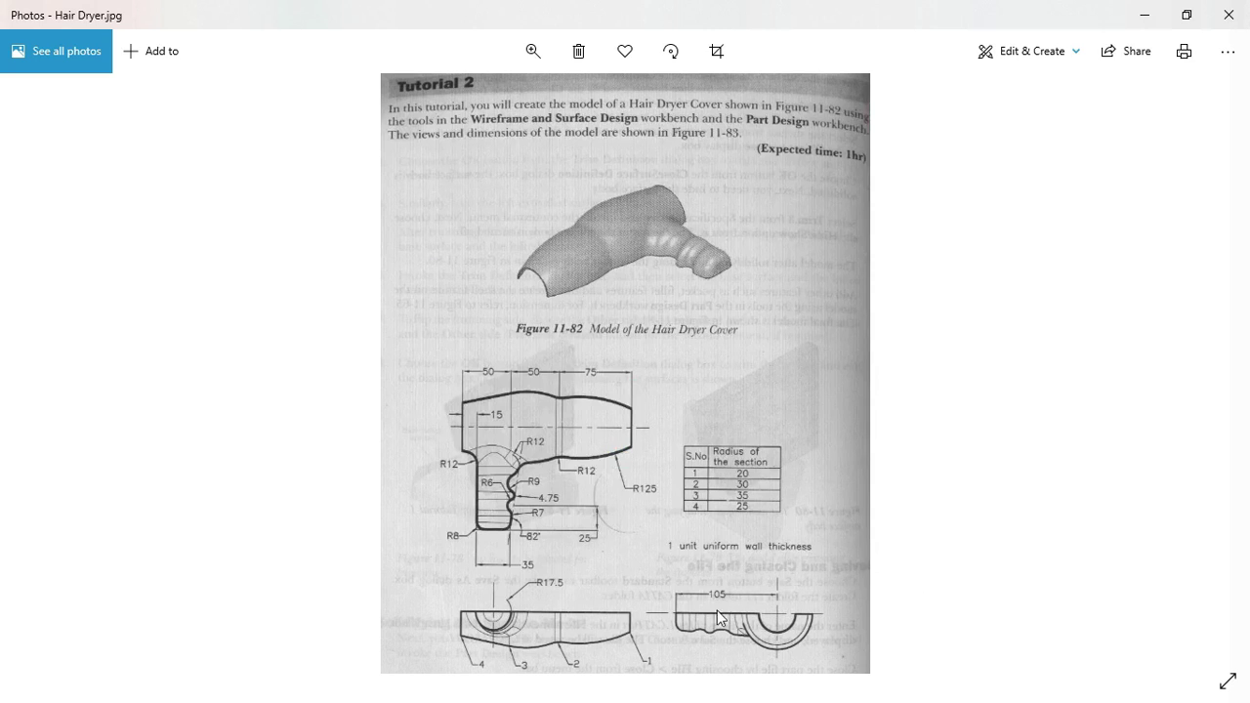
{"action": "key", "text": "alt+Tab"}
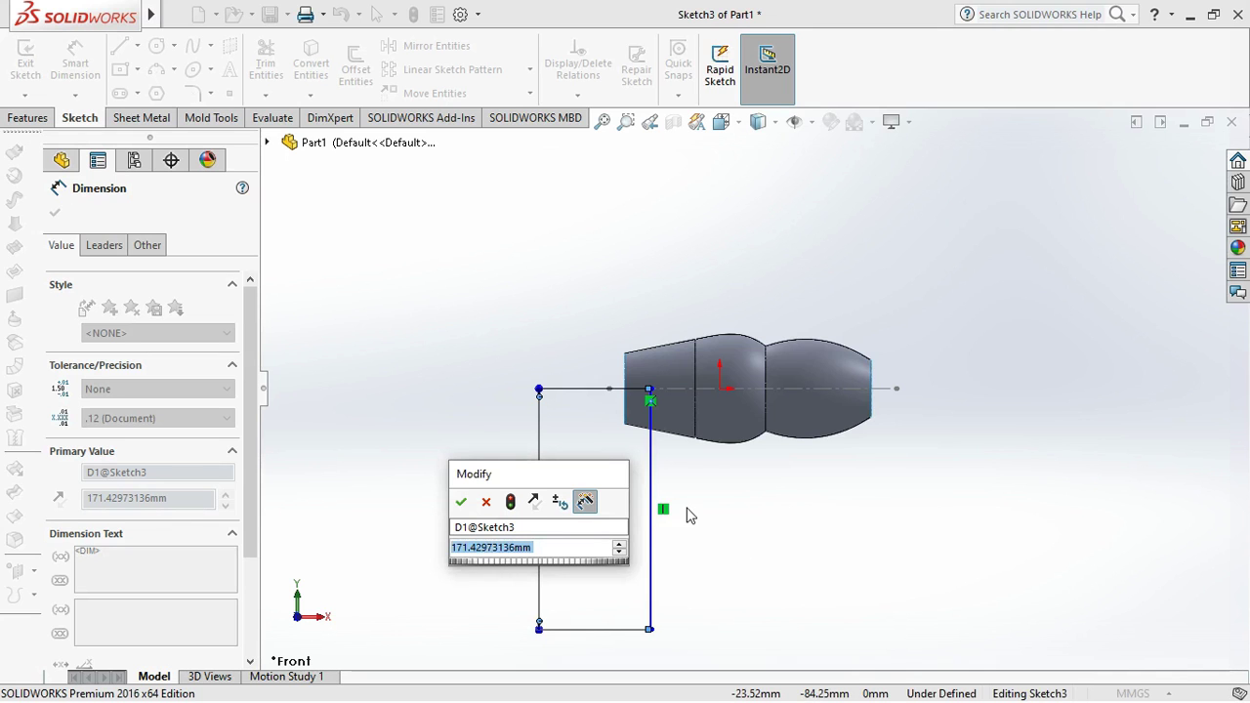
{"action": "type", "text": "105"}
{"action": "key", "text": "Return"}
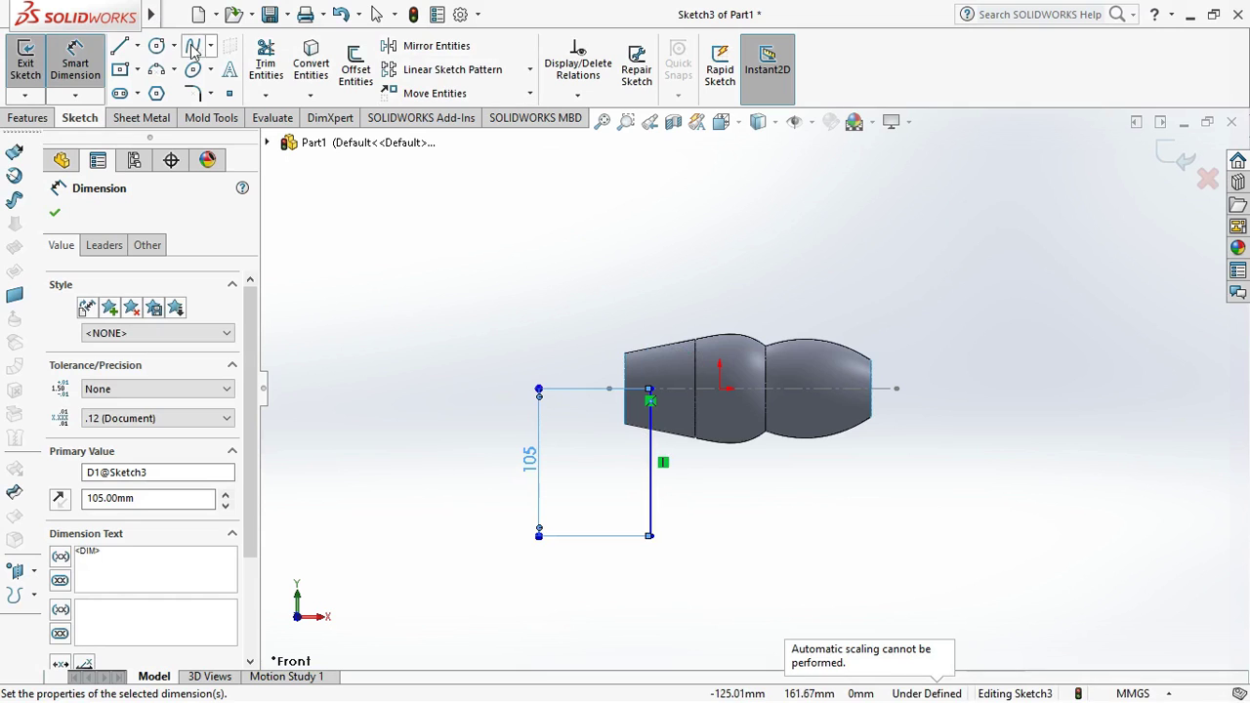
{"action": "left_click", "coordinate": [76, 61]}
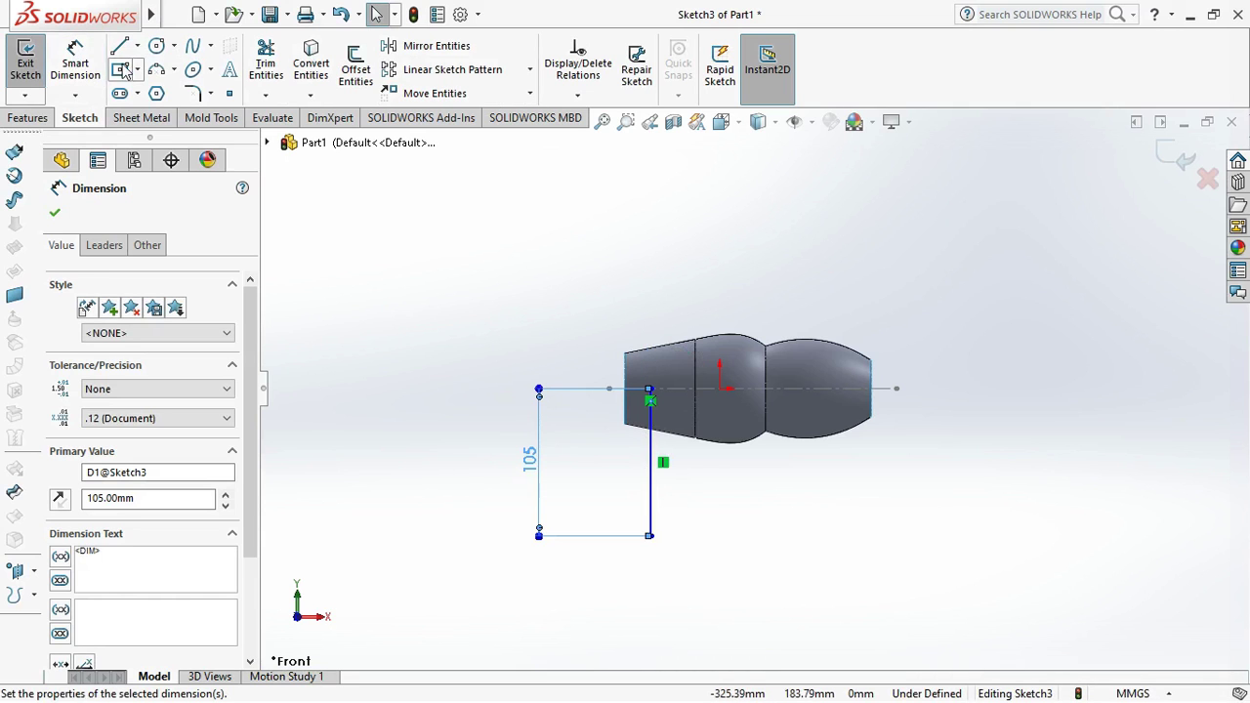
Dimension the line 15 mm from the barrel's end and exit Sketch3
{"action": "left_click", "coordinate": [649, 430]}
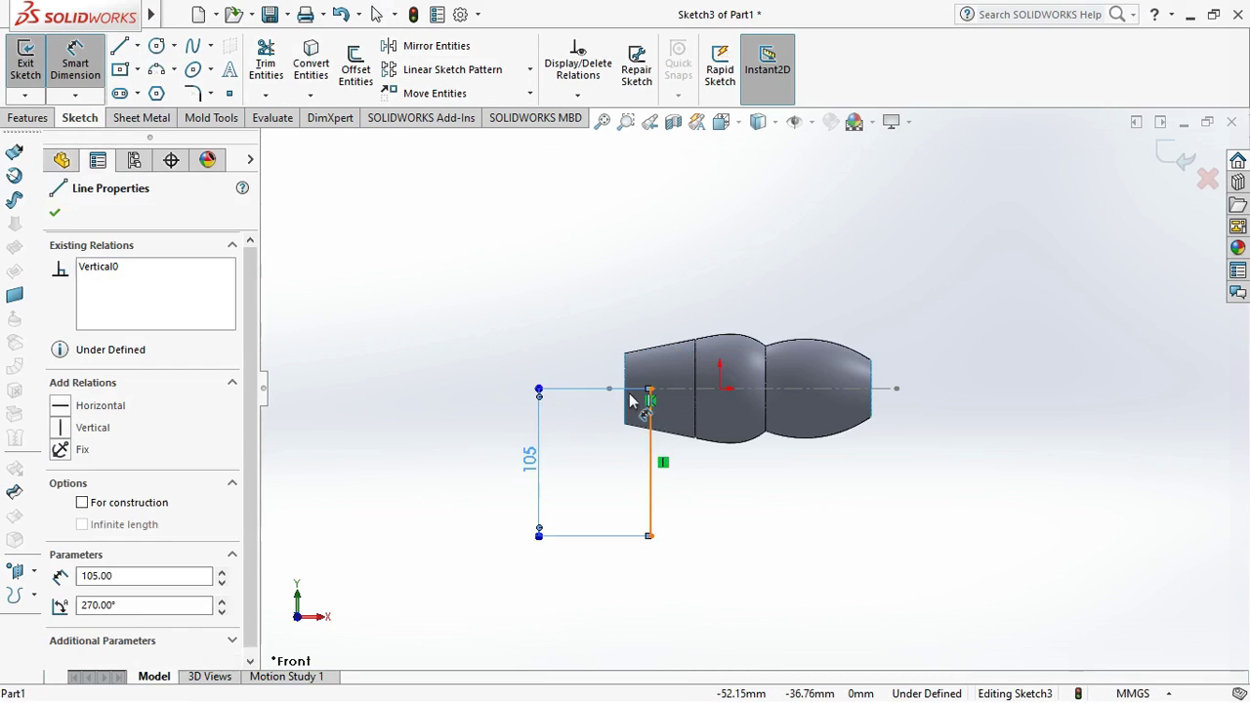
{"action": "left_click", "coordinate": [625, 401]}
{"action": "left_click", "coordinate": [650, 401]}
{"action": "left_click", "coordinate": [636, 283]}
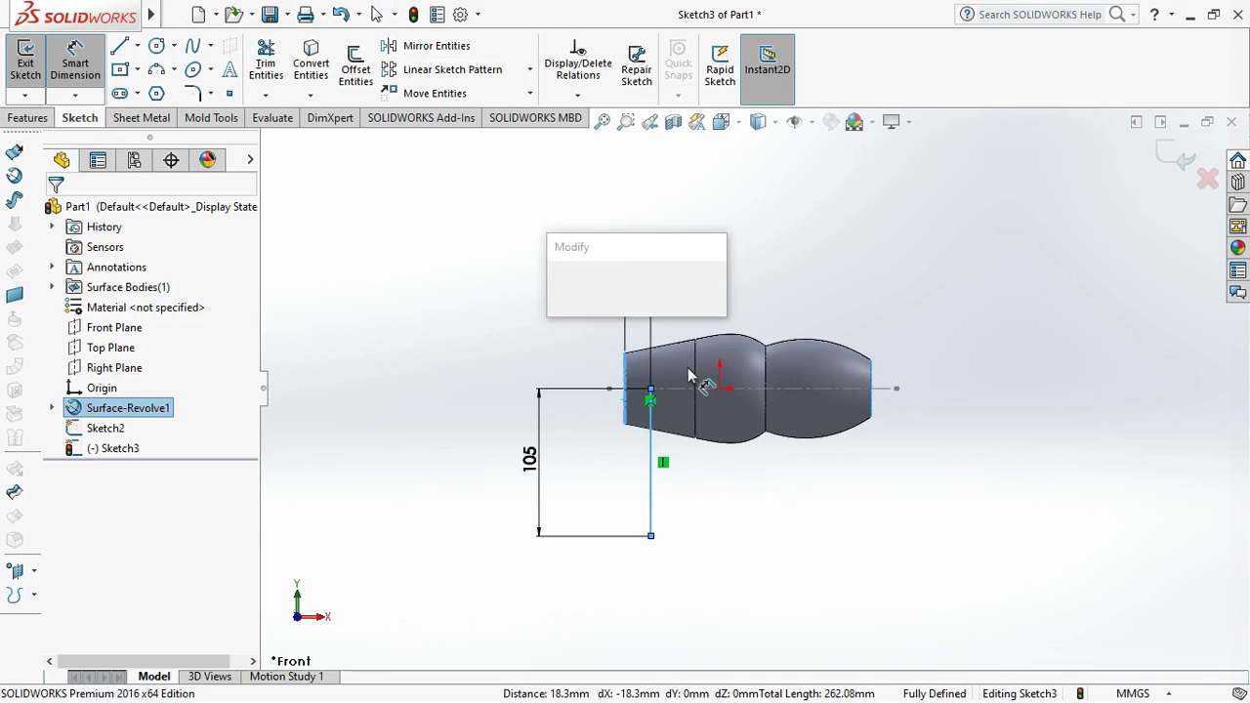
{"action": "key", "text": "alt+Tab"}
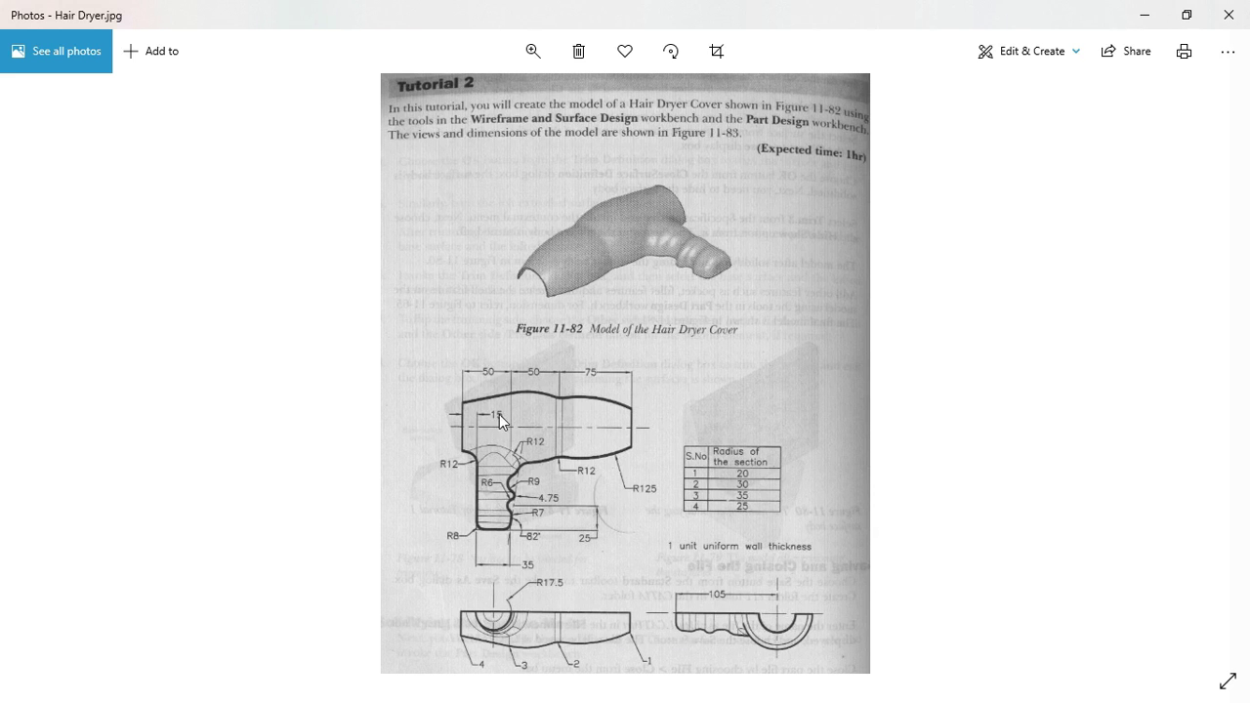
{"action": "key", "text": "alt+Tab"}
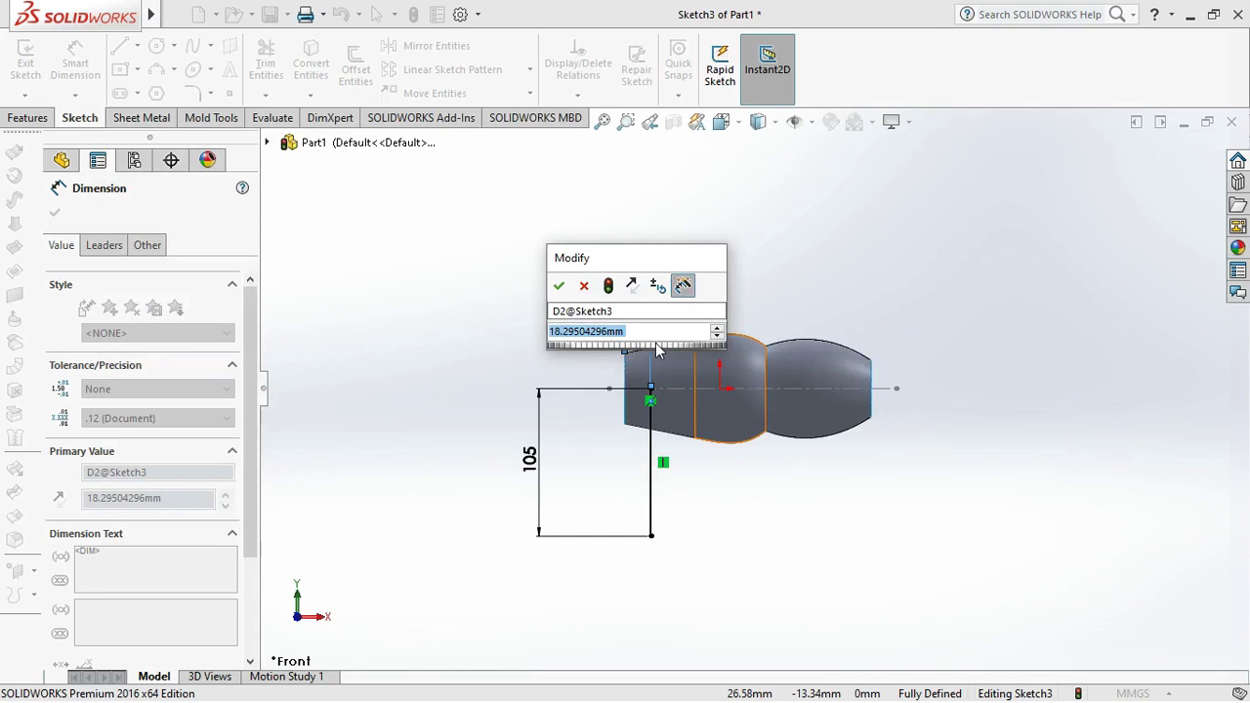
{"action": "type", "text": "15"}
{"action": "key", "text": "Return"}
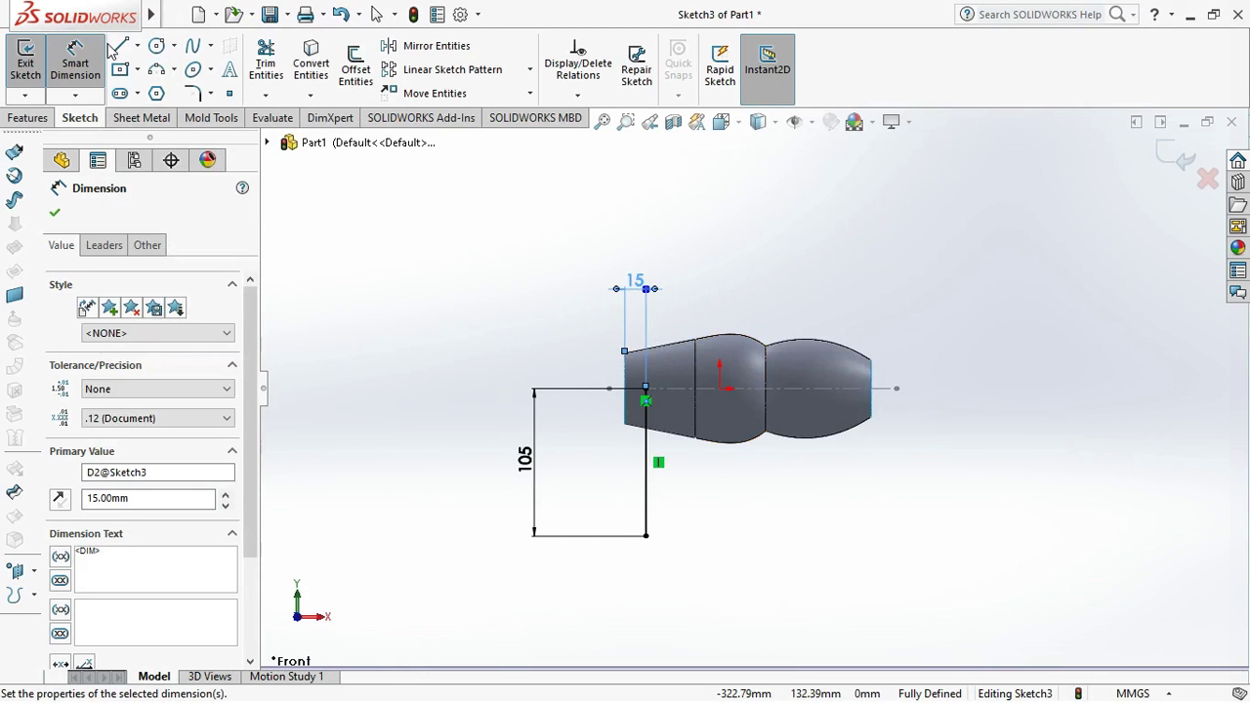
{"action": "left_click", "coordinate": [8, 69]}
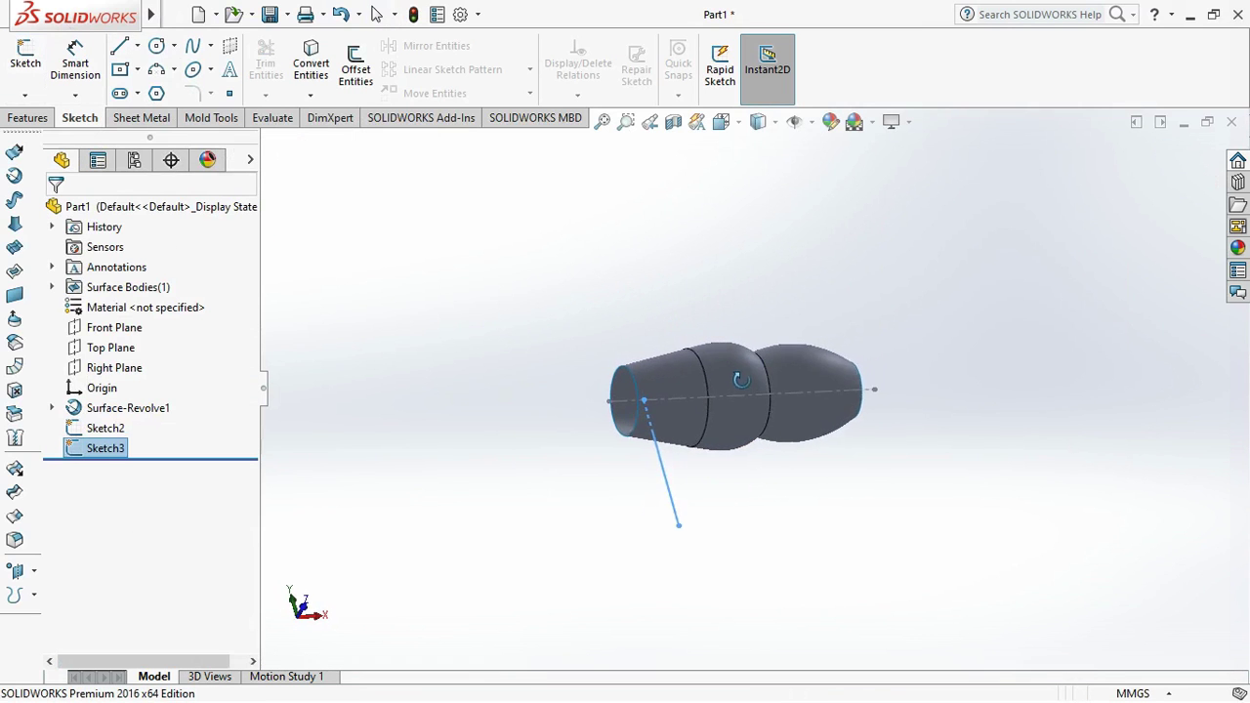
Open Sketch4 on the Front Plane in Normal To view, ready for centerlines
{"action": "left_click", "coordinate": [932, 334]}
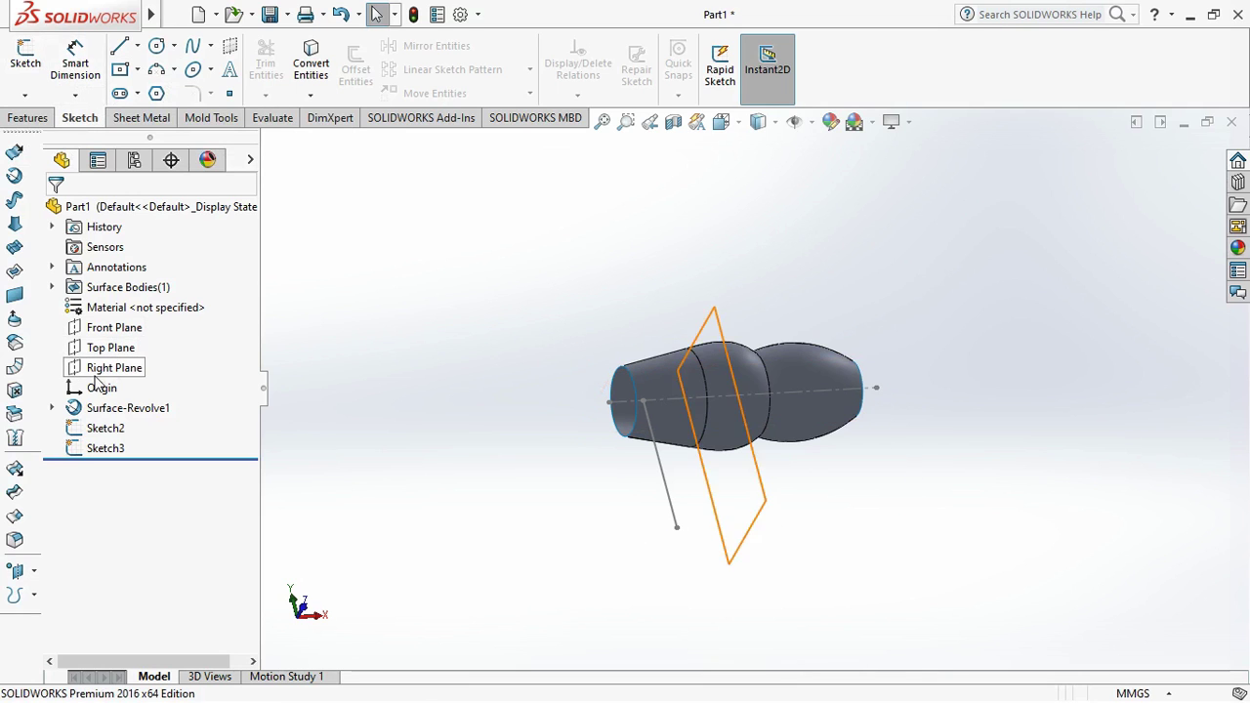
{"action": "left_click", "coordinate": [115, 330]}
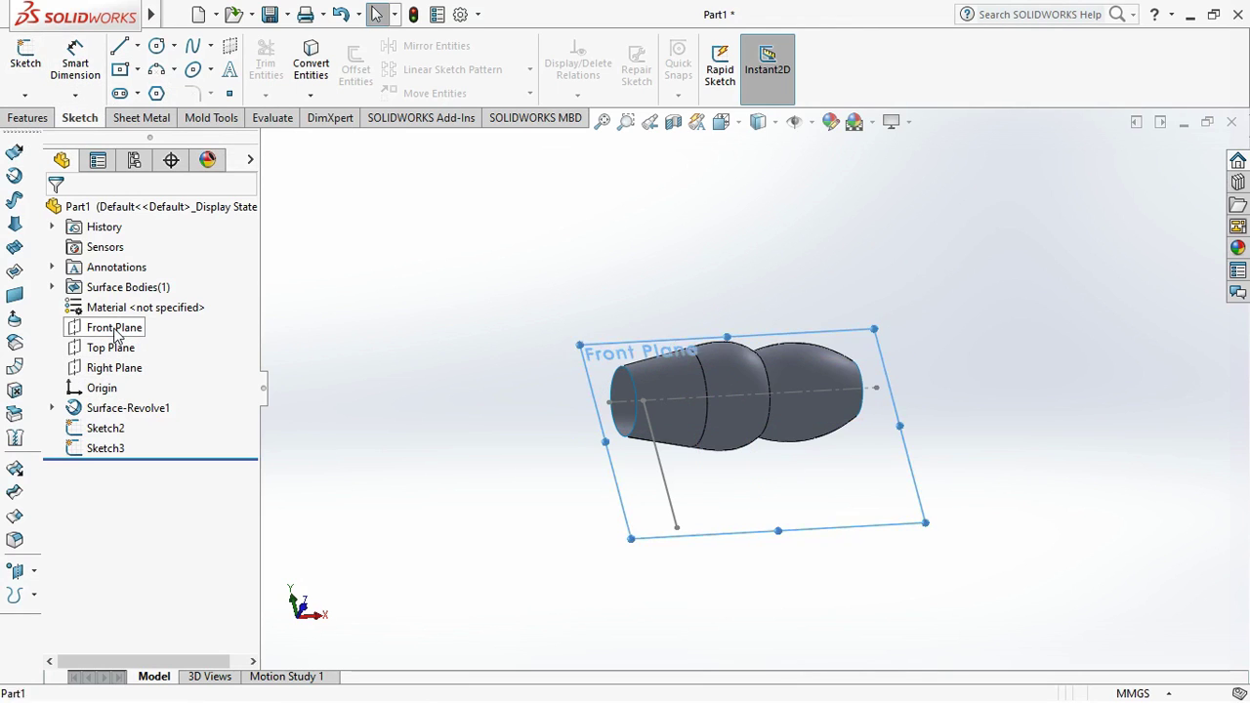
{"action": "left_click", "coordinate": [29, 69]}
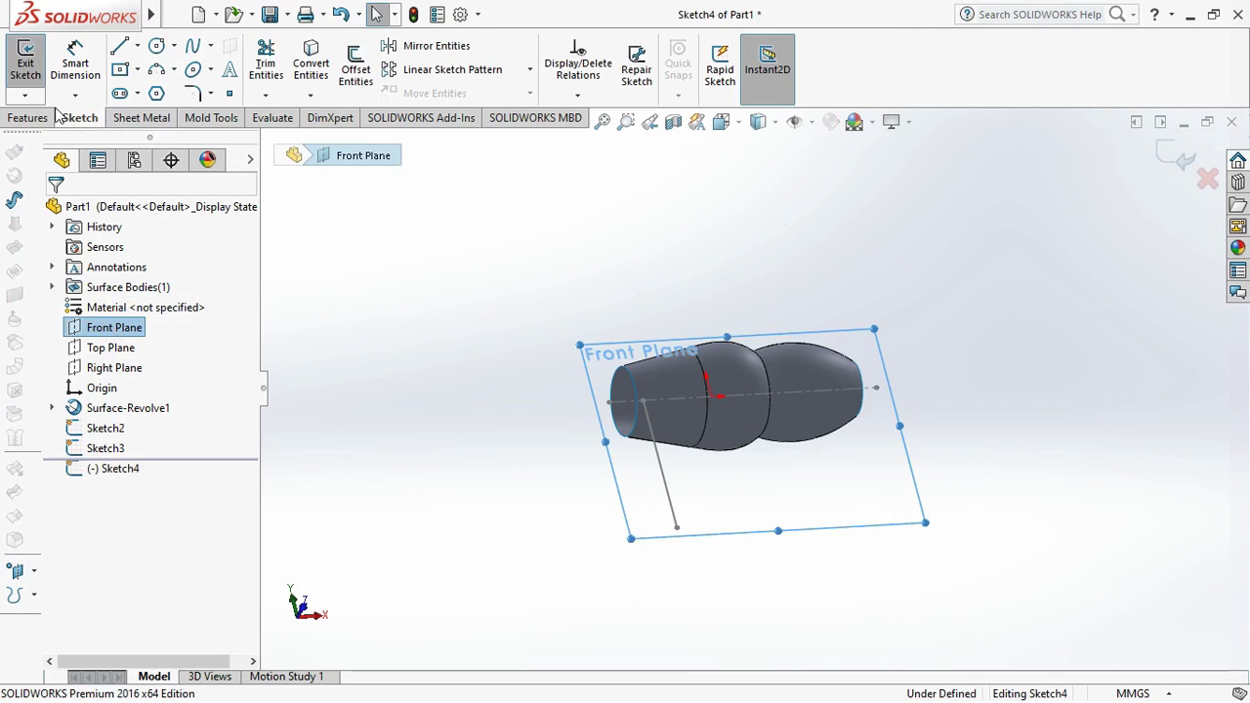
{"action": "left_click", "coordinate": [725, 123]}
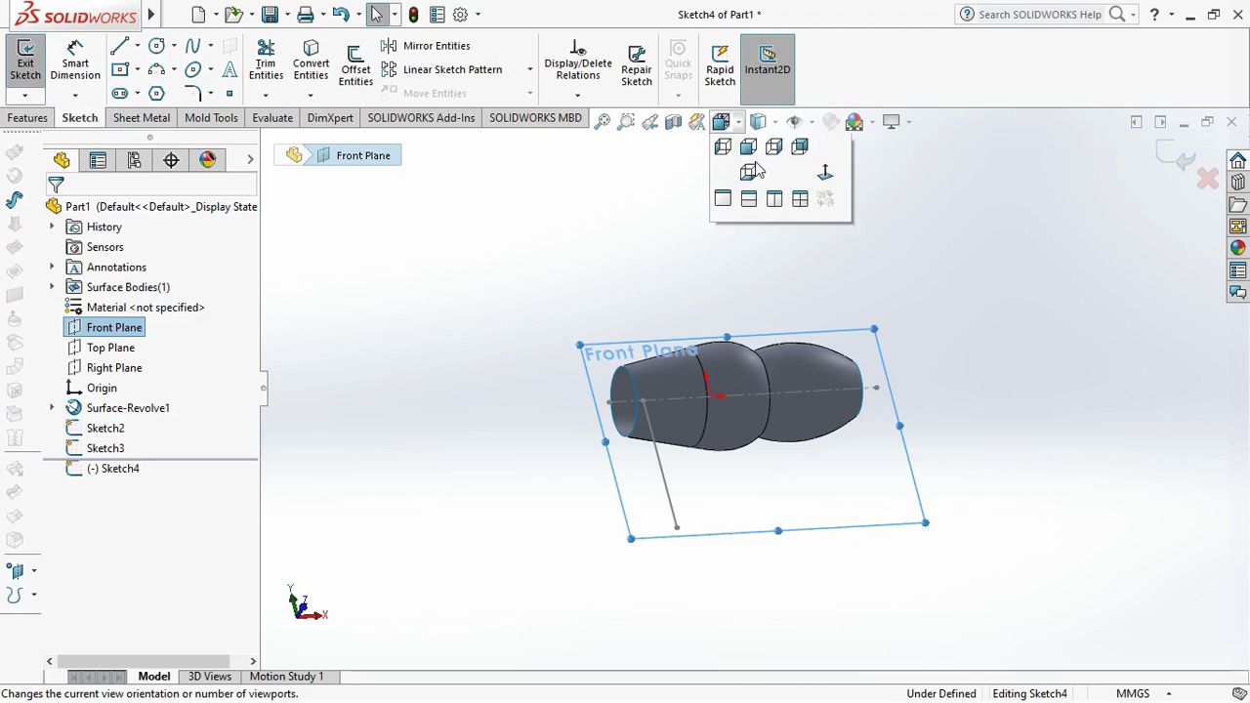
{"action": "left_click", "coordinate": [827, 225]}
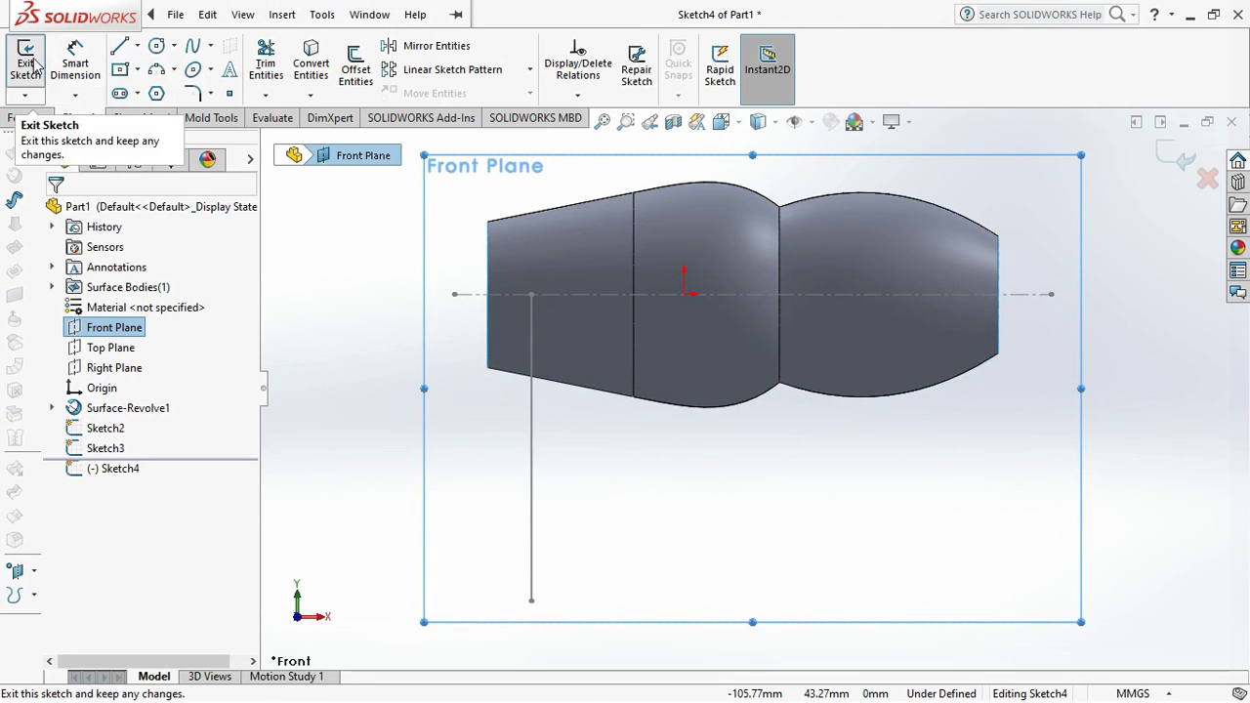
{"action": "left_click", "coordinate": [138, 47]}
{"action": "left_click", "coordinate": [149, 91]}
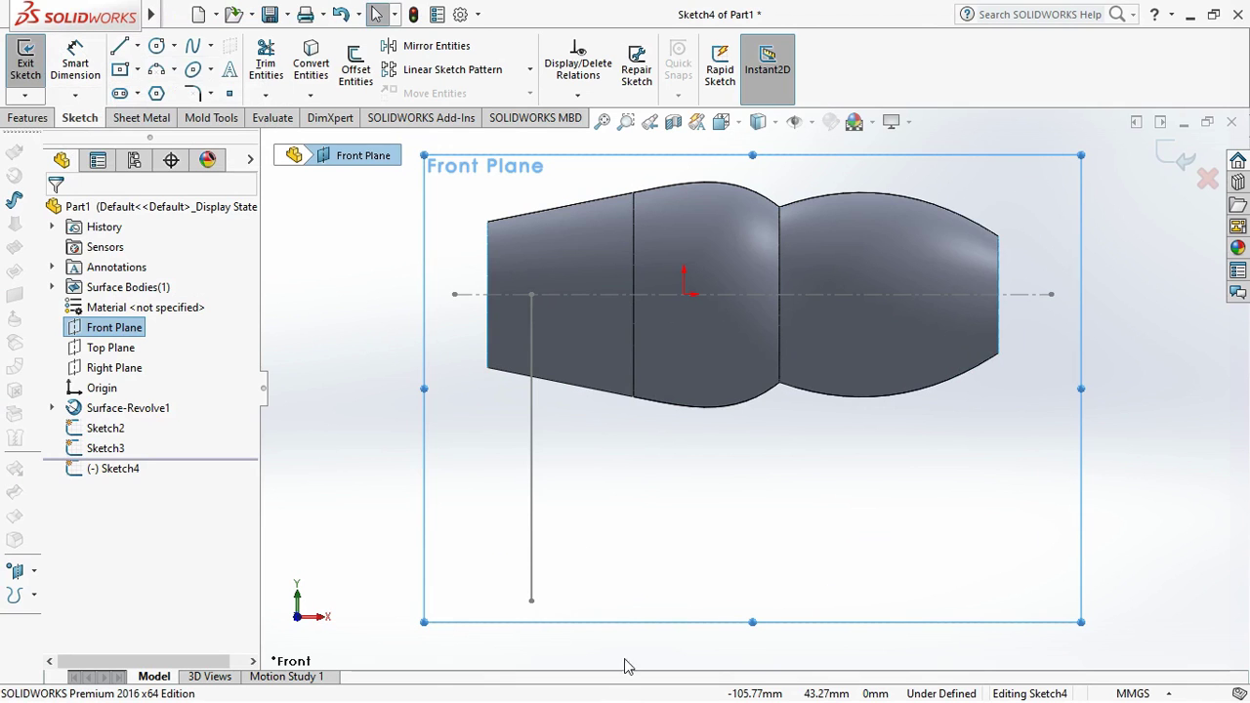
Draw a horizontal centerline from the vertical line's foot and a short slanted line above it
{"action": "left_click", "coordinate": [531, 602]}
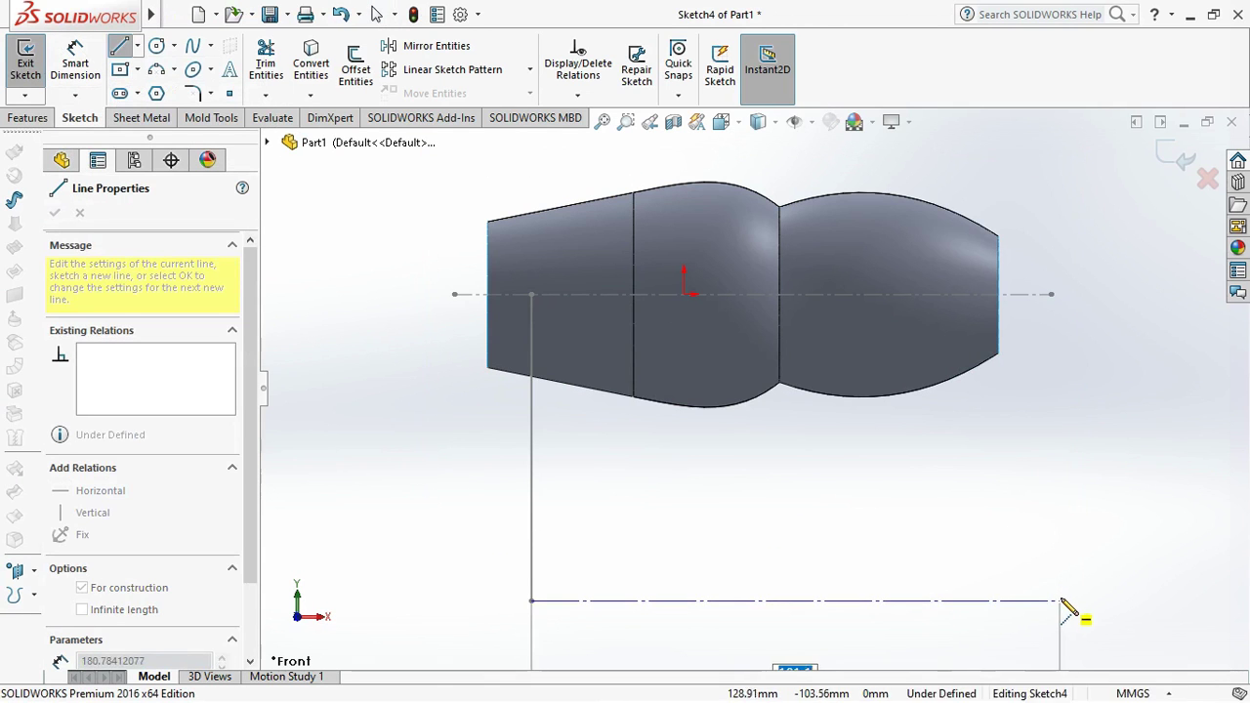
{"action": "left_click", "coordinate": [1065, 603]}
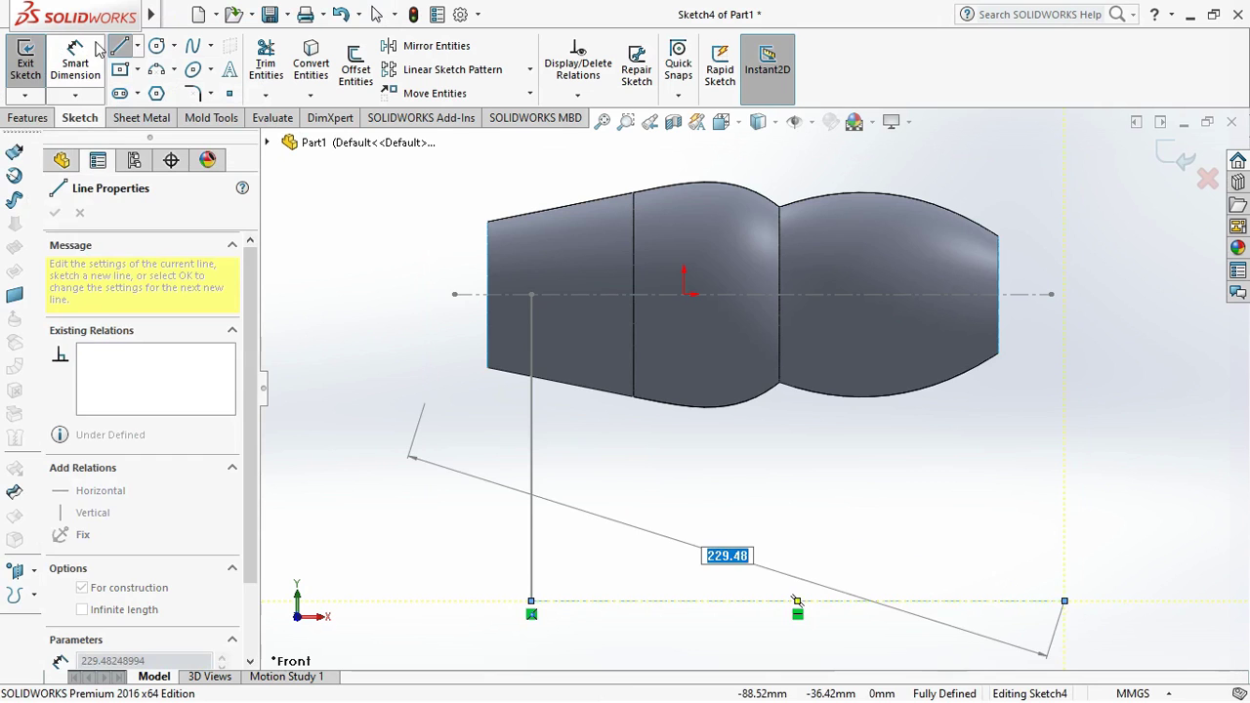
{"action": "left_click", "coordinate": [638, 603]}
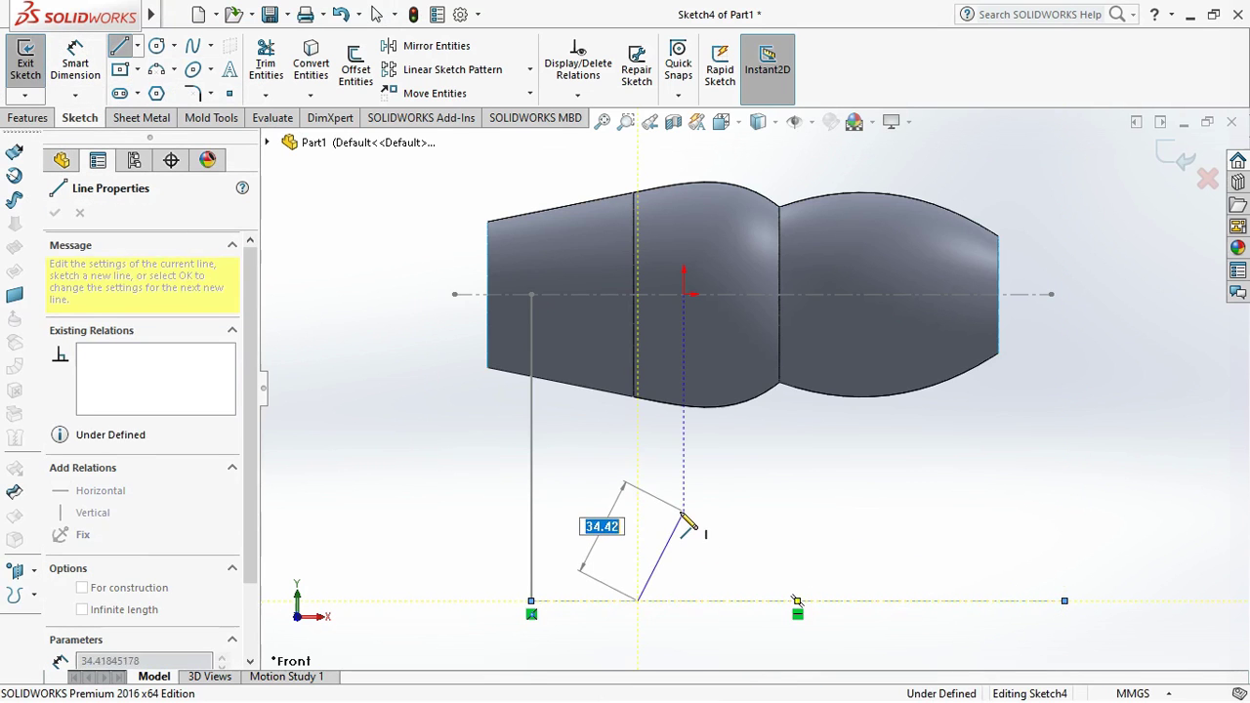
{"action": "left_click", "coordinate": [684, 512]}
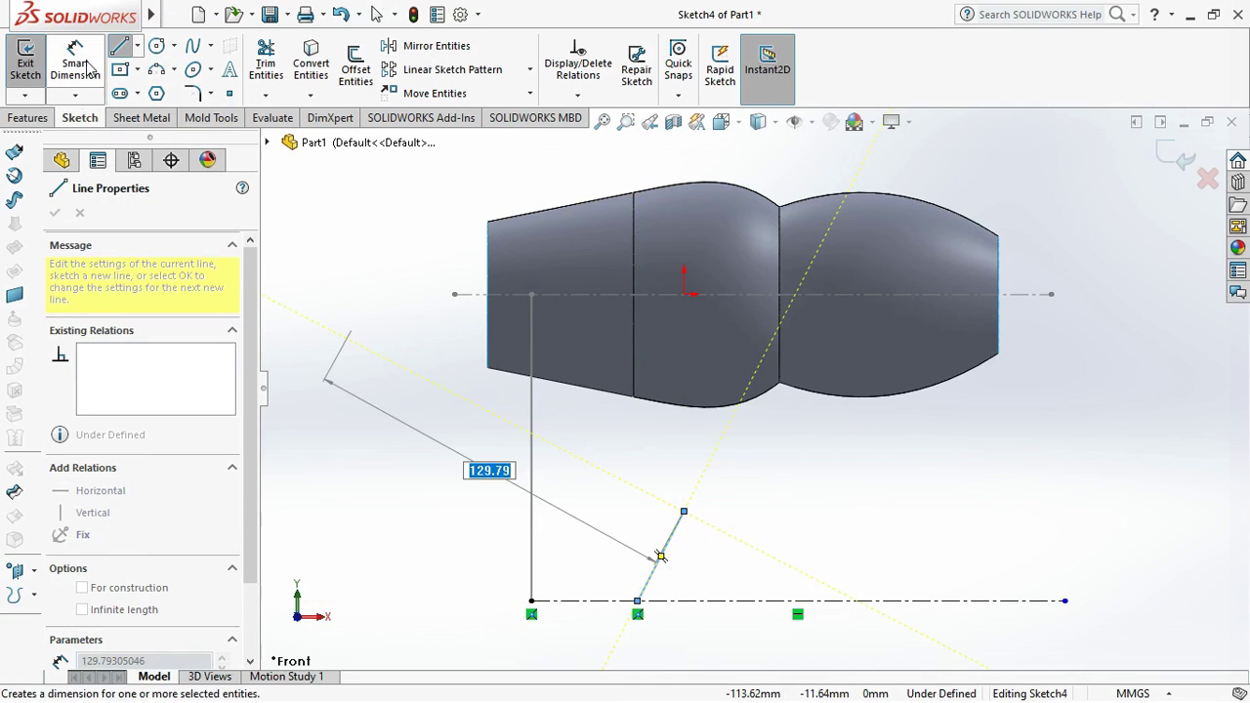
{"action": "key", "text": "Escape"}
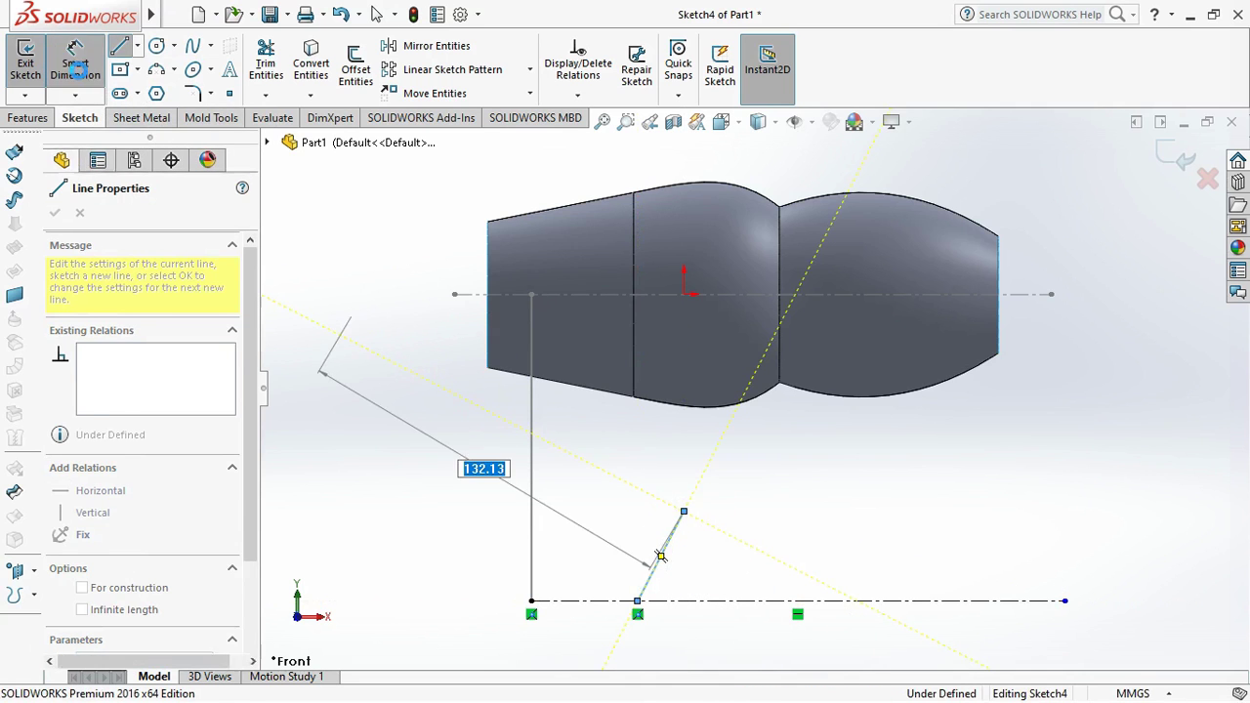
Dimension the slanted line to 15 mm high at 82° from the centerline
{"action": "left_click", "coordinate": [719, 602]}
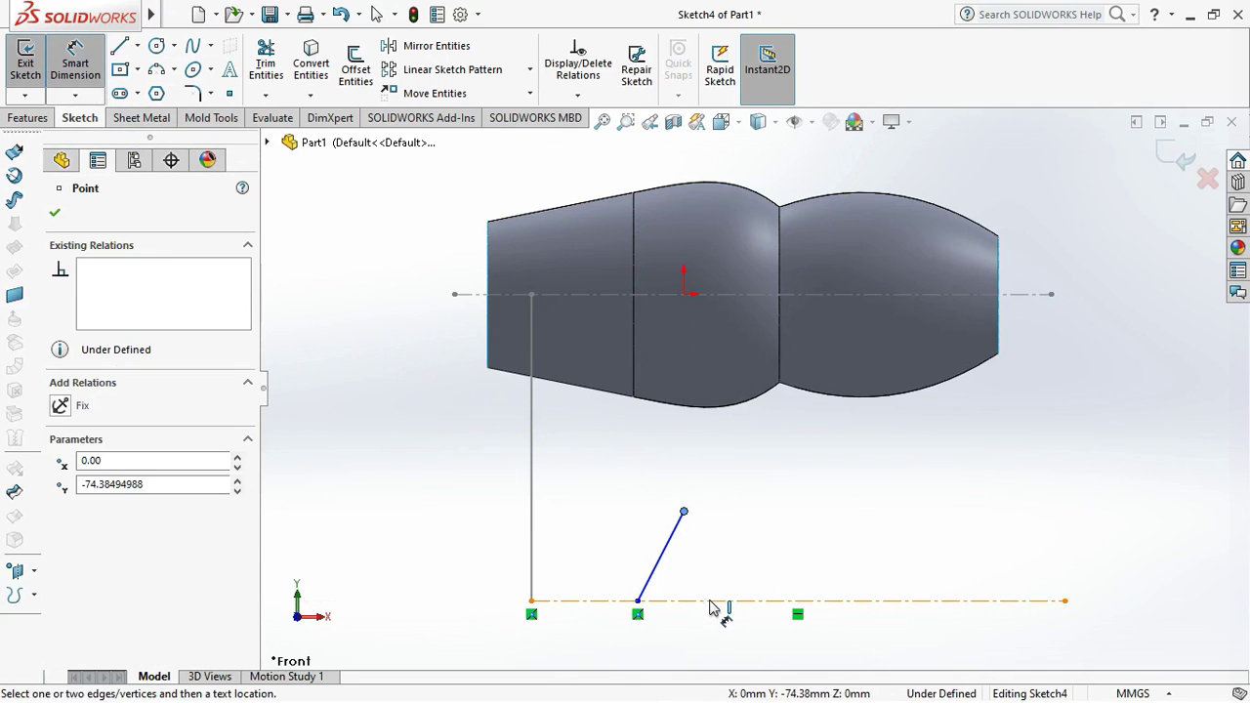
{"action": "left_click", "coordinate": [752, 578]}
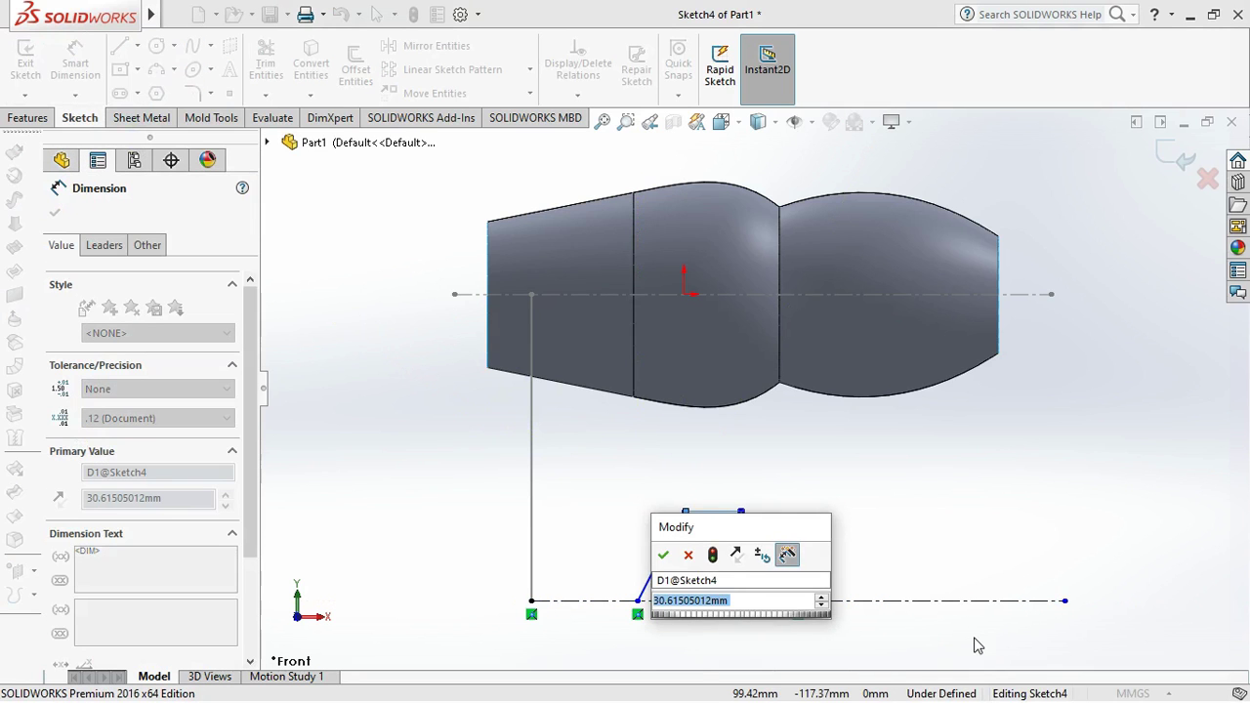
{"action": "type", "text": "15"}
{"action": "key", "text": "Return"}
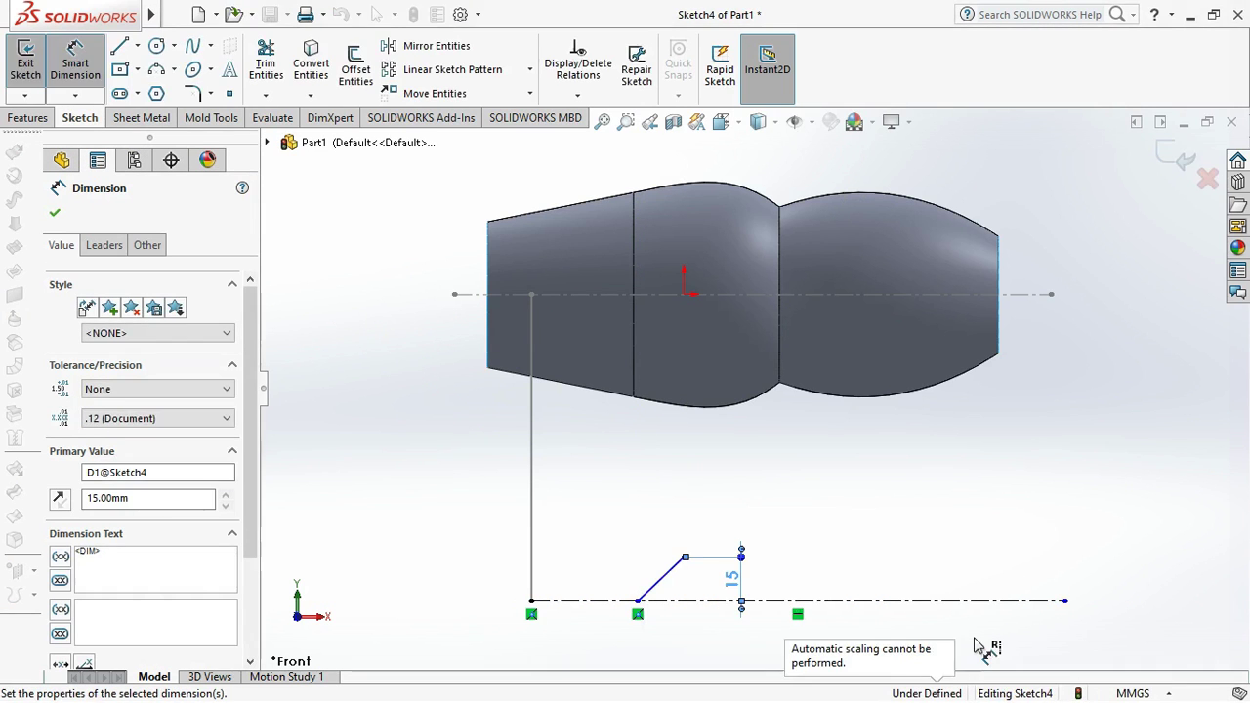
{"action": "left_click", "coordinate": [671, 572]}
{"action": "left_click", "coordinate": [687, 601]}
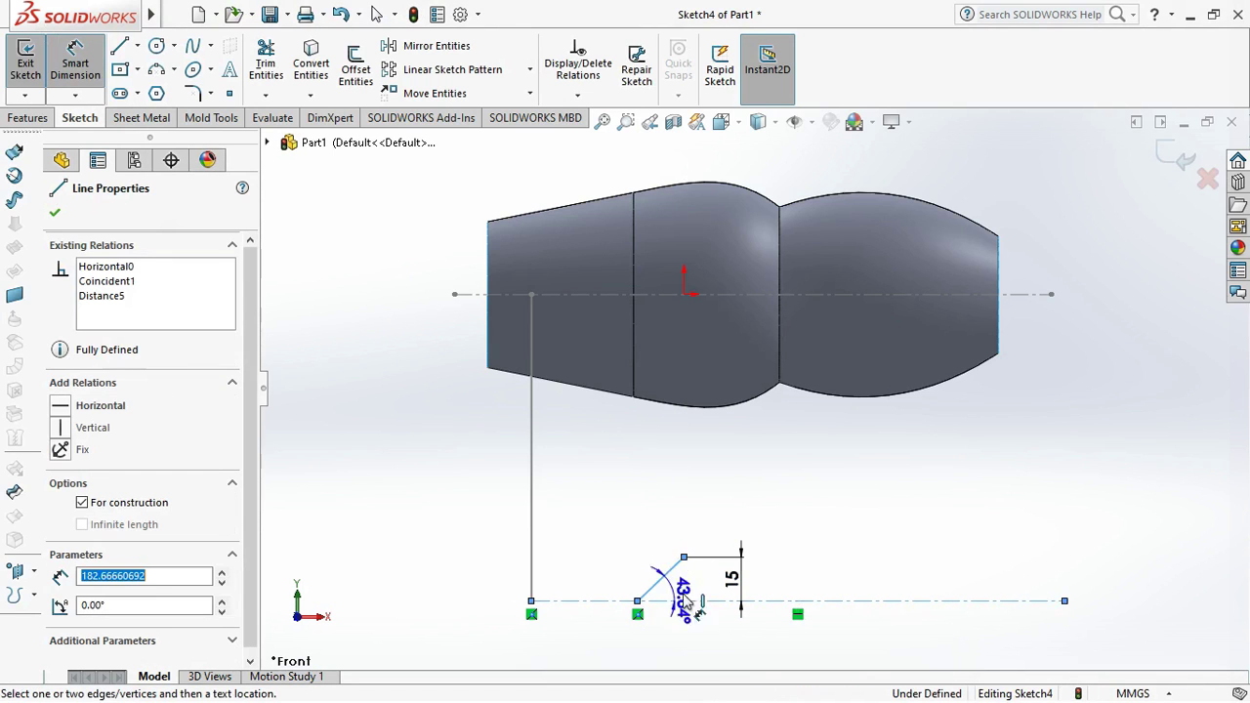
{"action": "left_click", "coordinate": [691, 586]}
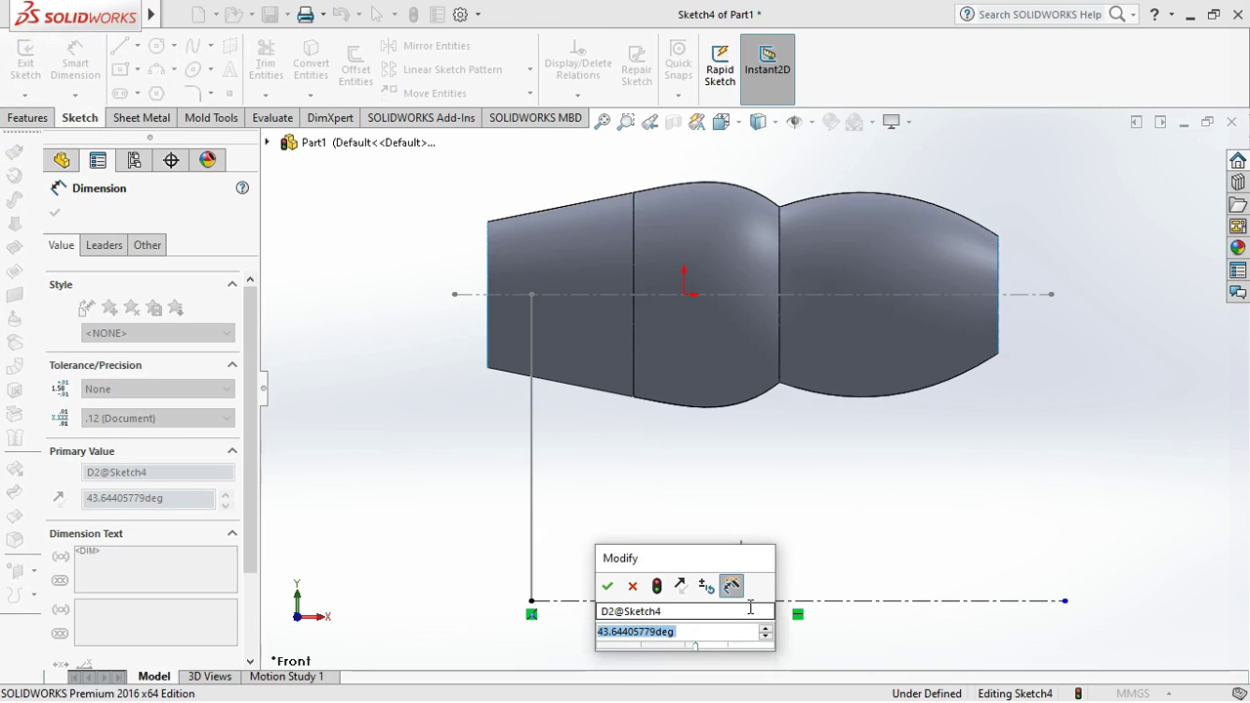
{"action": "type", "text": "82"}
{"action": "key", "text": "Return"}
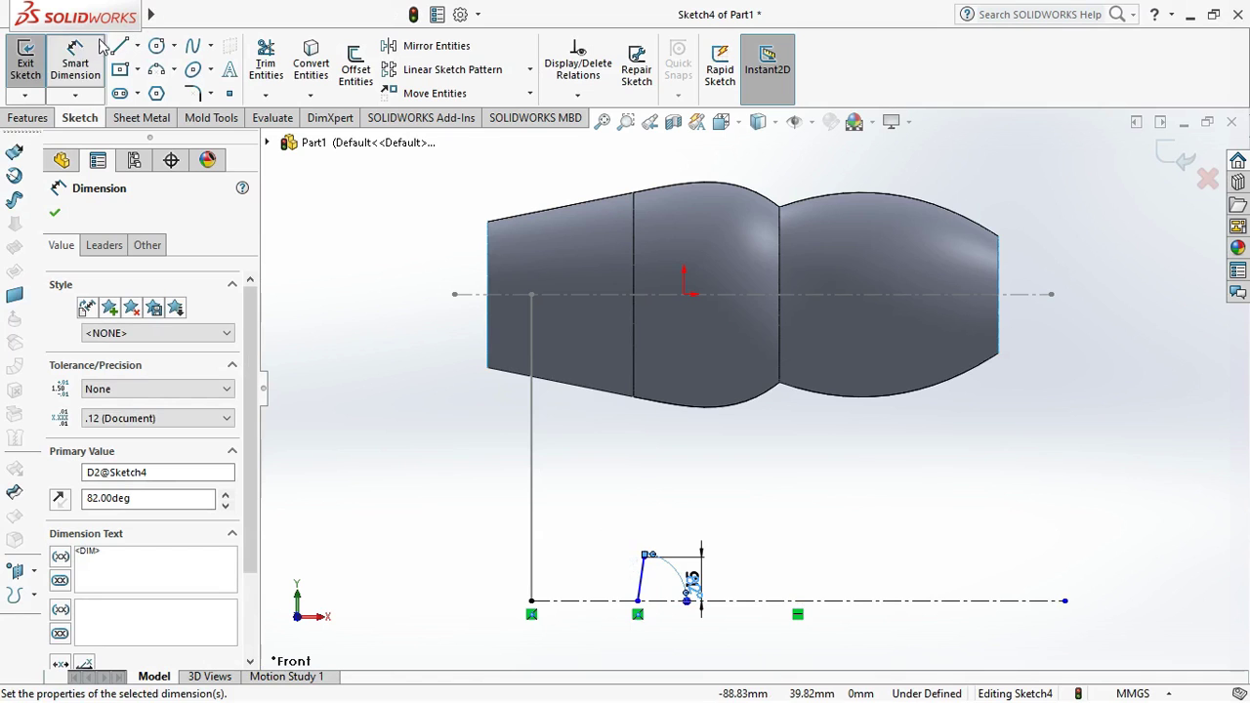
{"action": "key", "text": "Escape"}
Place a horizontal dimension (36.46 mm) from the vertical line's foot to the slanted line, checking the reference drawing
{"action": "left_click", "coordinate": [637, 602]}
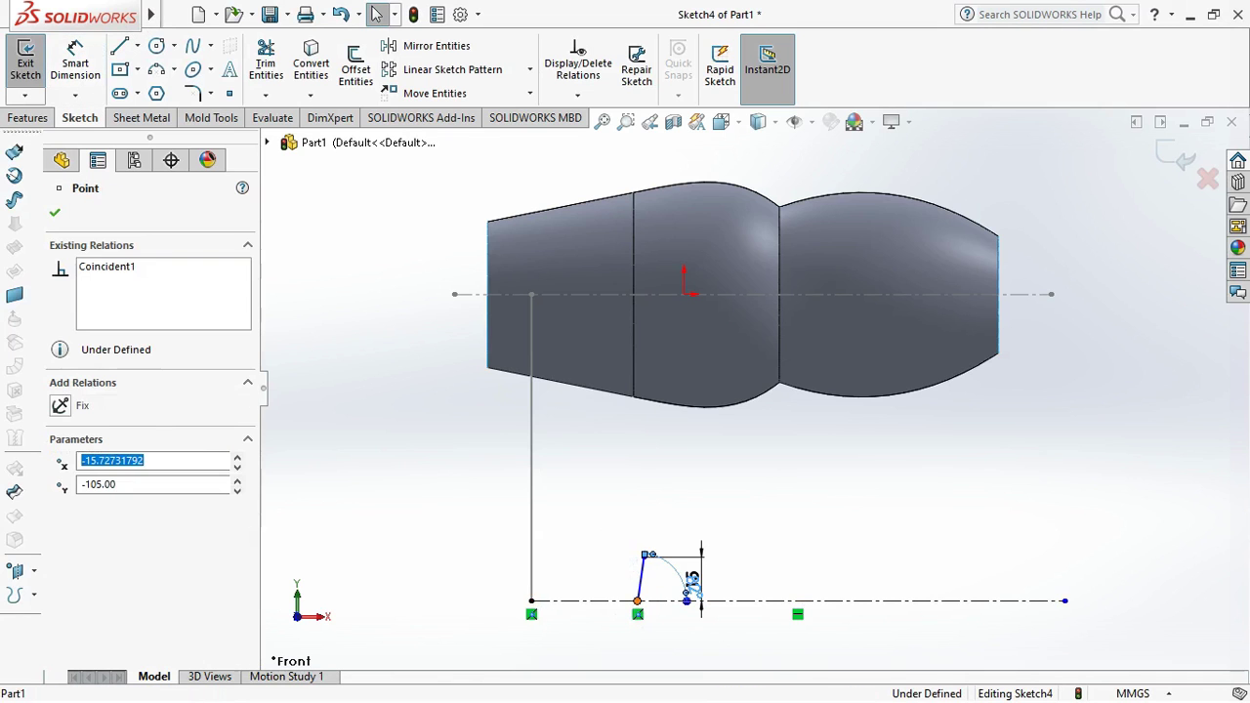
{"action": "left_click", "coordinate": [329, 287]}
{"action": "left_click", "coordinate": [636, 606]}
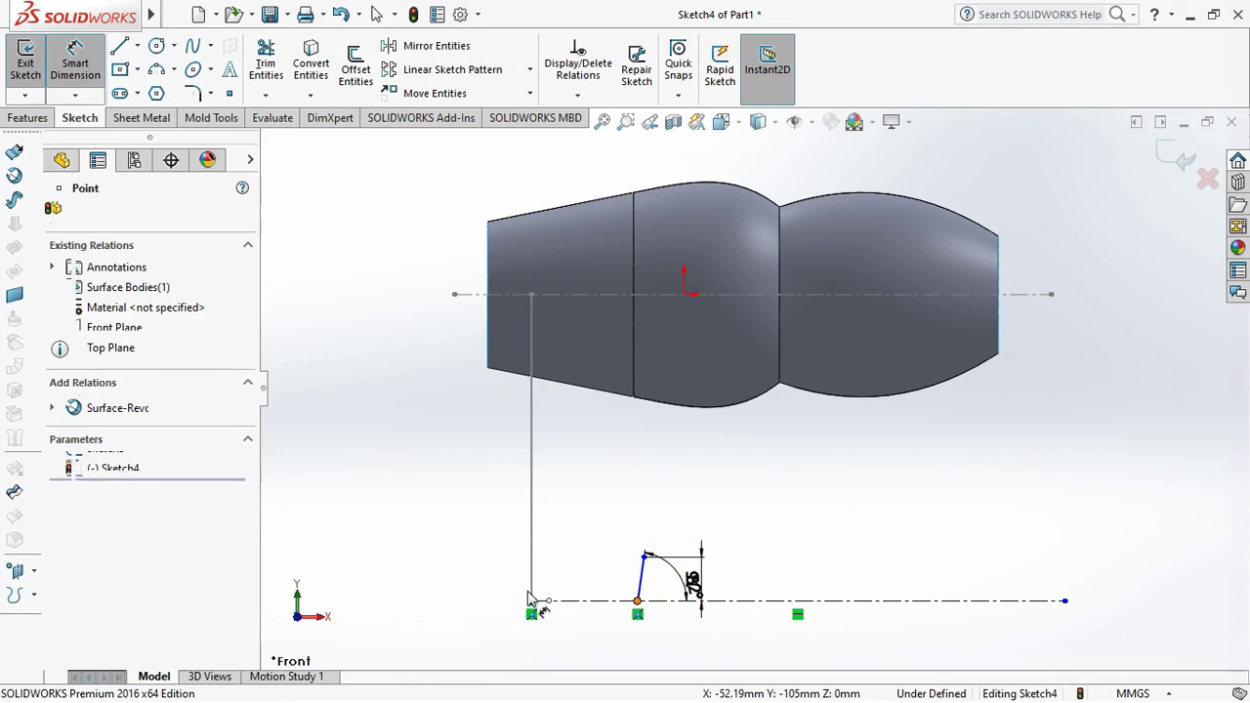
{"action": "left_click", "coordinate": [587, 508]}
{"action": "key", "text": "alt+Tab"}
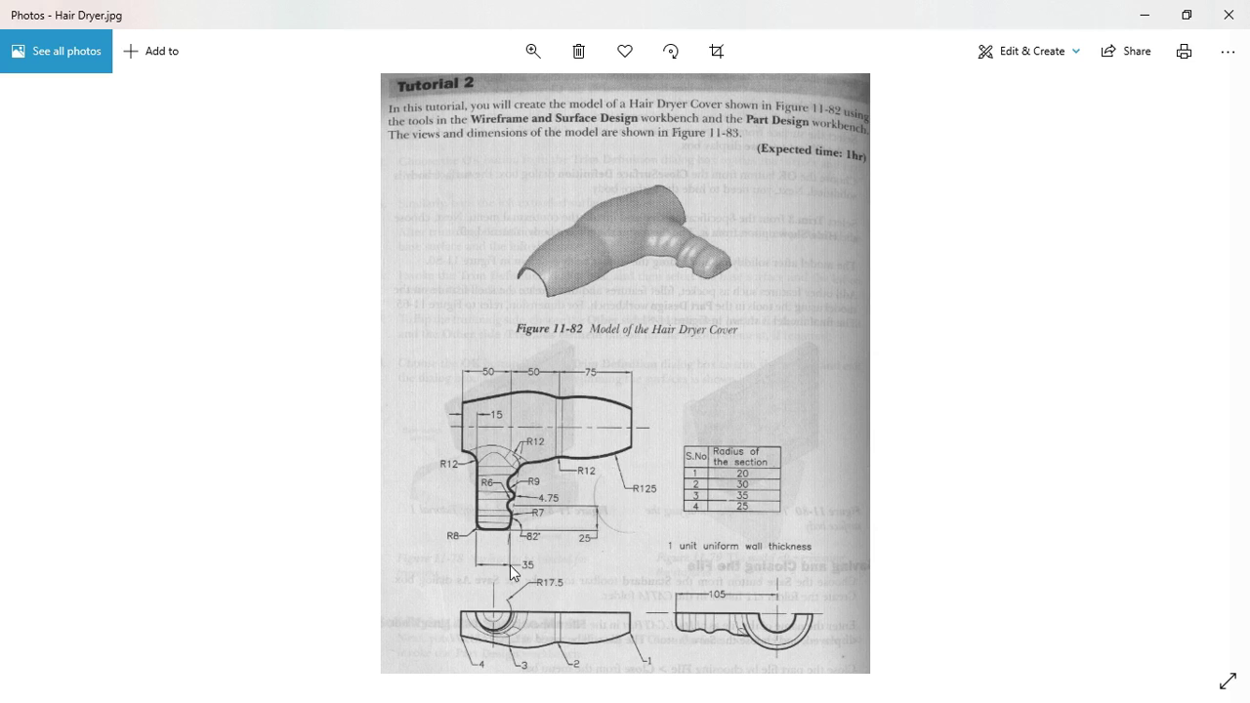
{"action": "key", "text": "alt+Tab"}
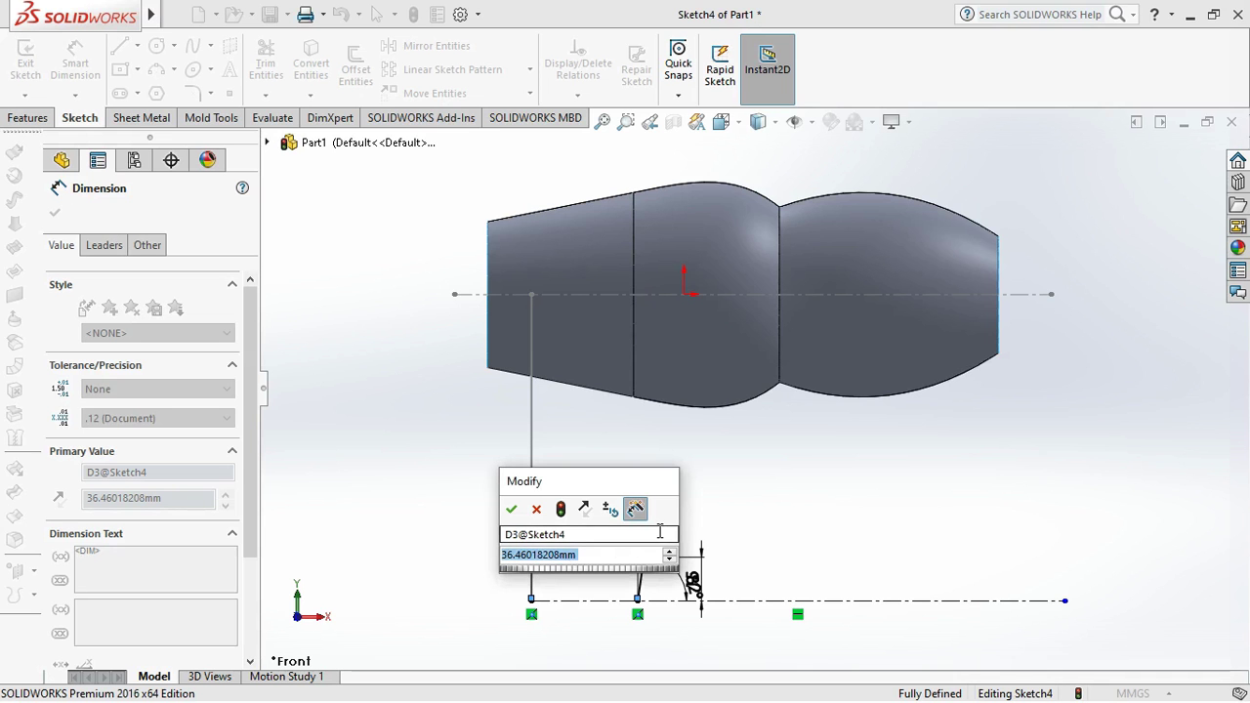
Set the horizontal offset to 35 mm, then sketch a trial spline upward and undo it
{"action": "type", "text": "35"}
{"action": "key", "text": "Return"}
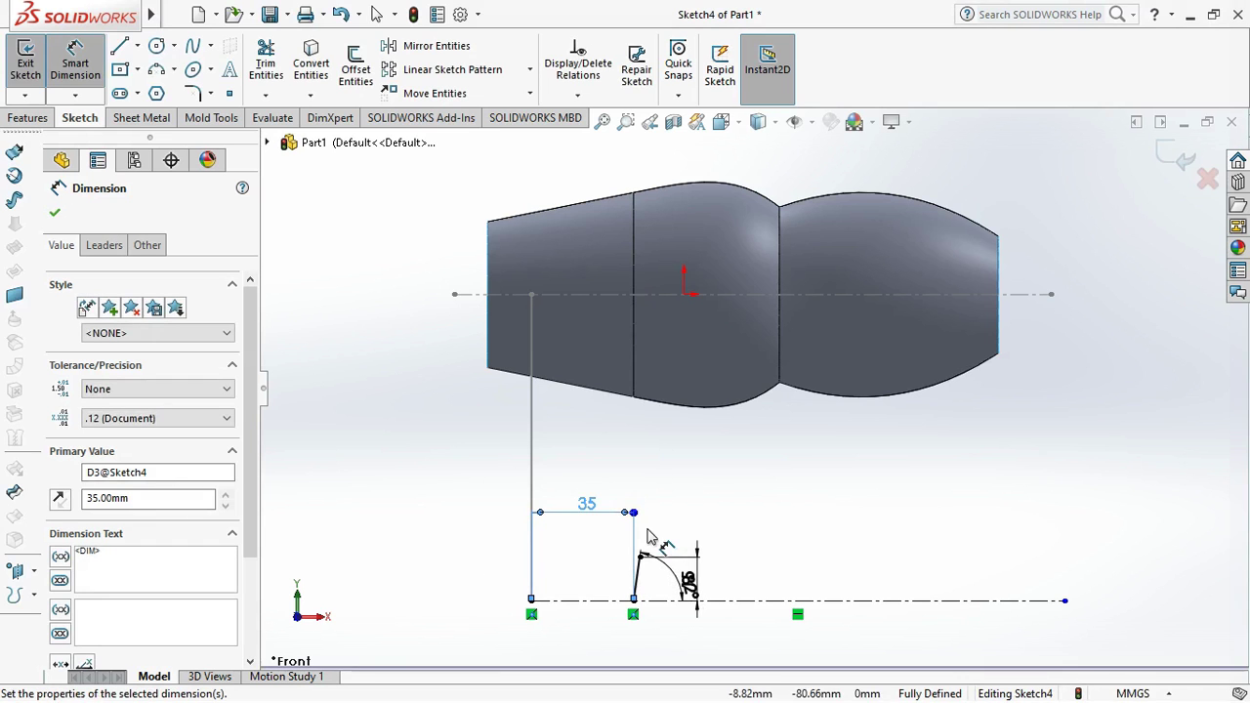
{"action": "left_click", "coordinate": [194, 47]}
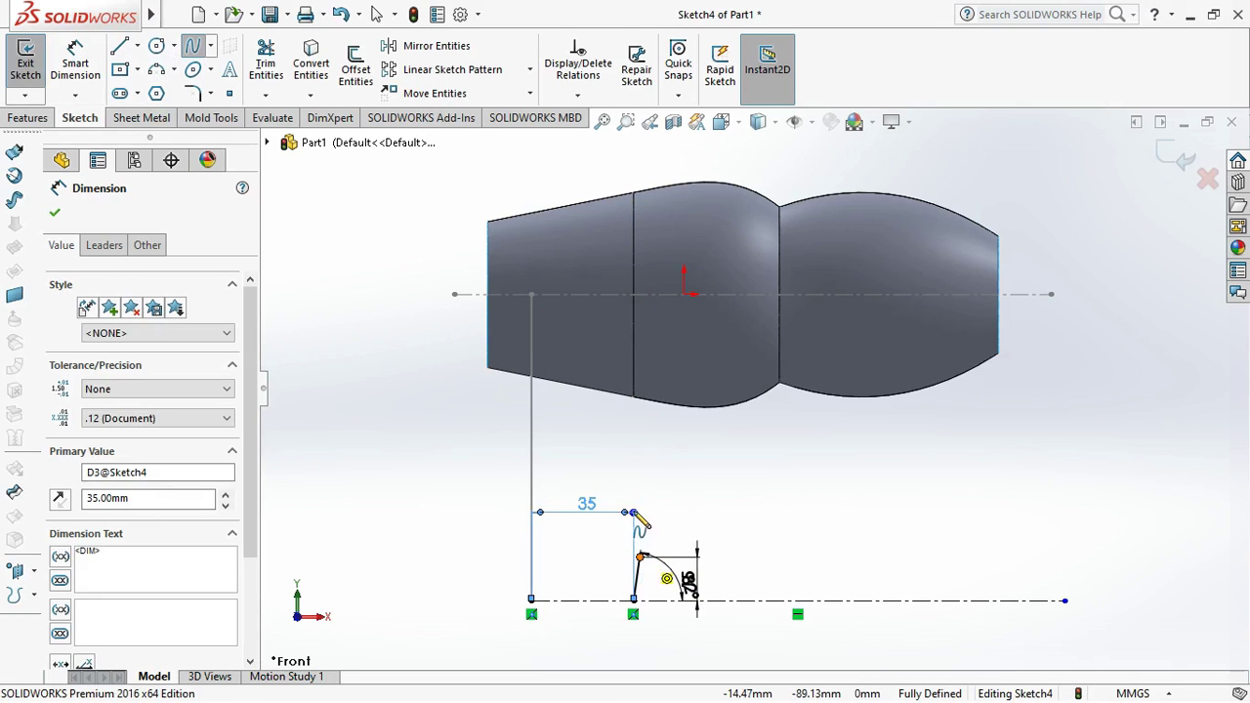
{"action": "left_click", "coordinate": [636, 579]}
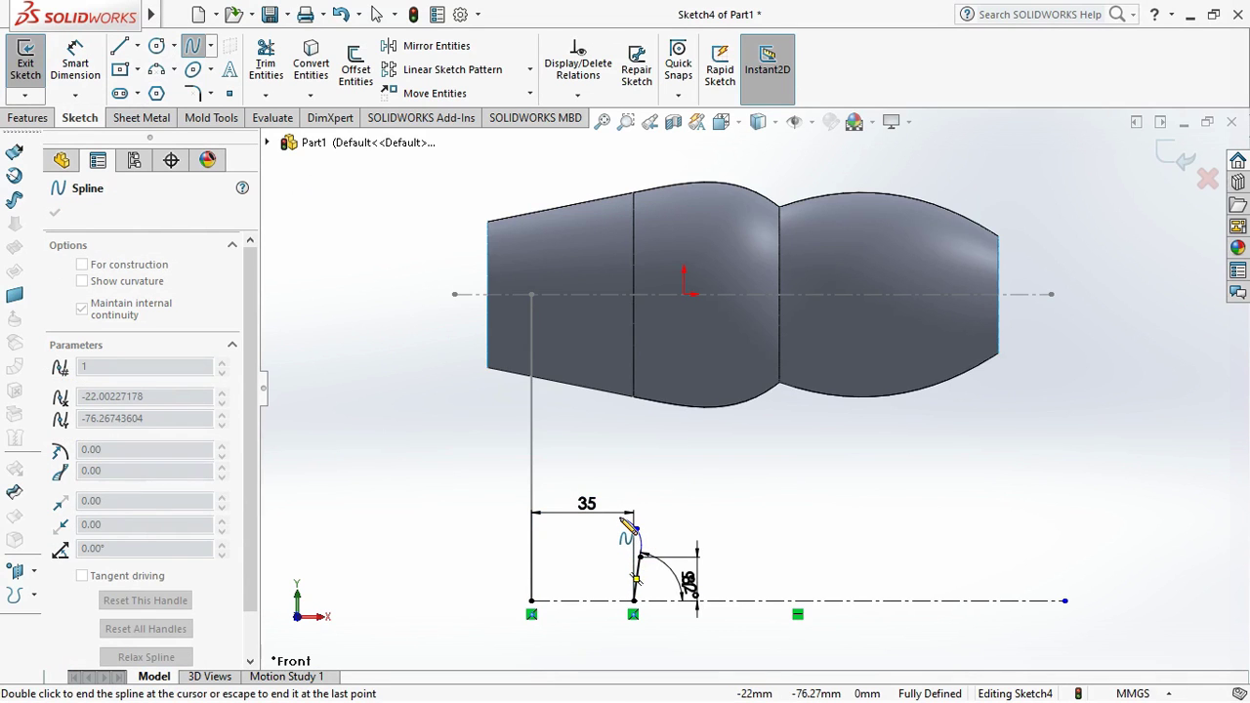
{"action": "left_click", "coordinate": [635, 529]}
{"action": "left_click", "coordinate": [619, 515]}
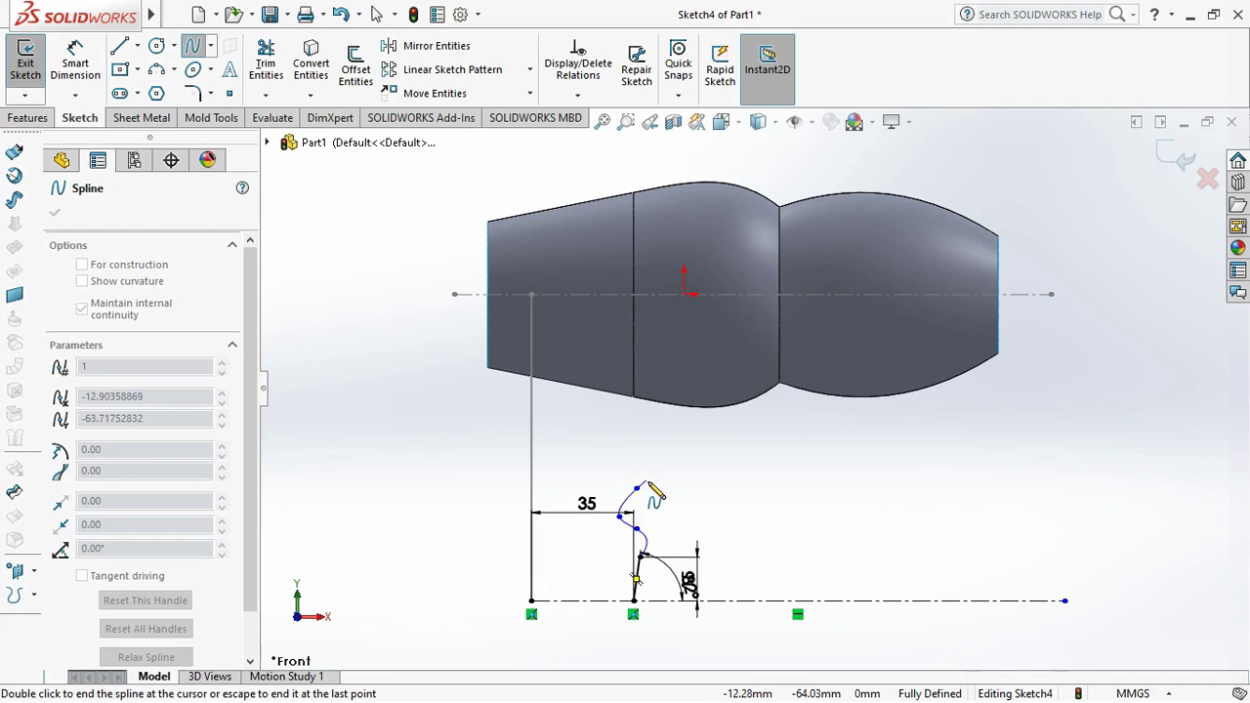
{"action": "key", "text": "Escape"}
{"action": "key", "text": "ctrl+z"}
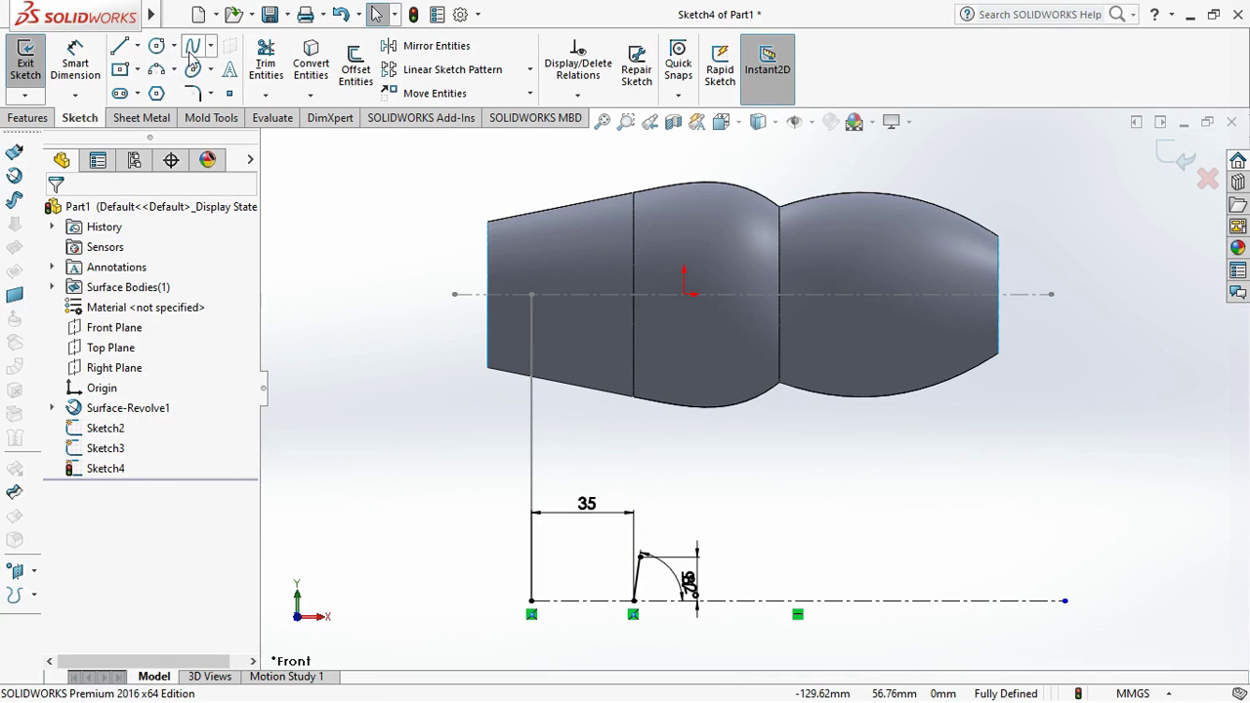
{"action": "left_click", "coordinate": [192, 49]}
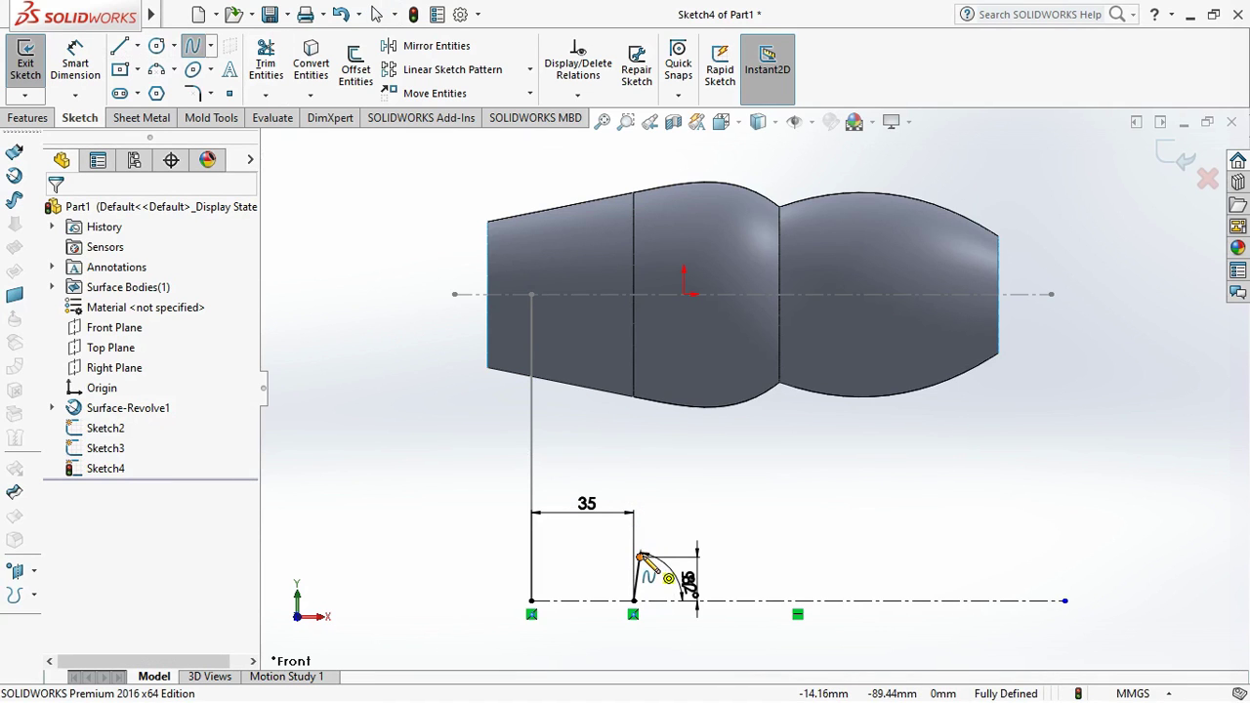
{"action": "left_click", "coordinate": [636, 539]}
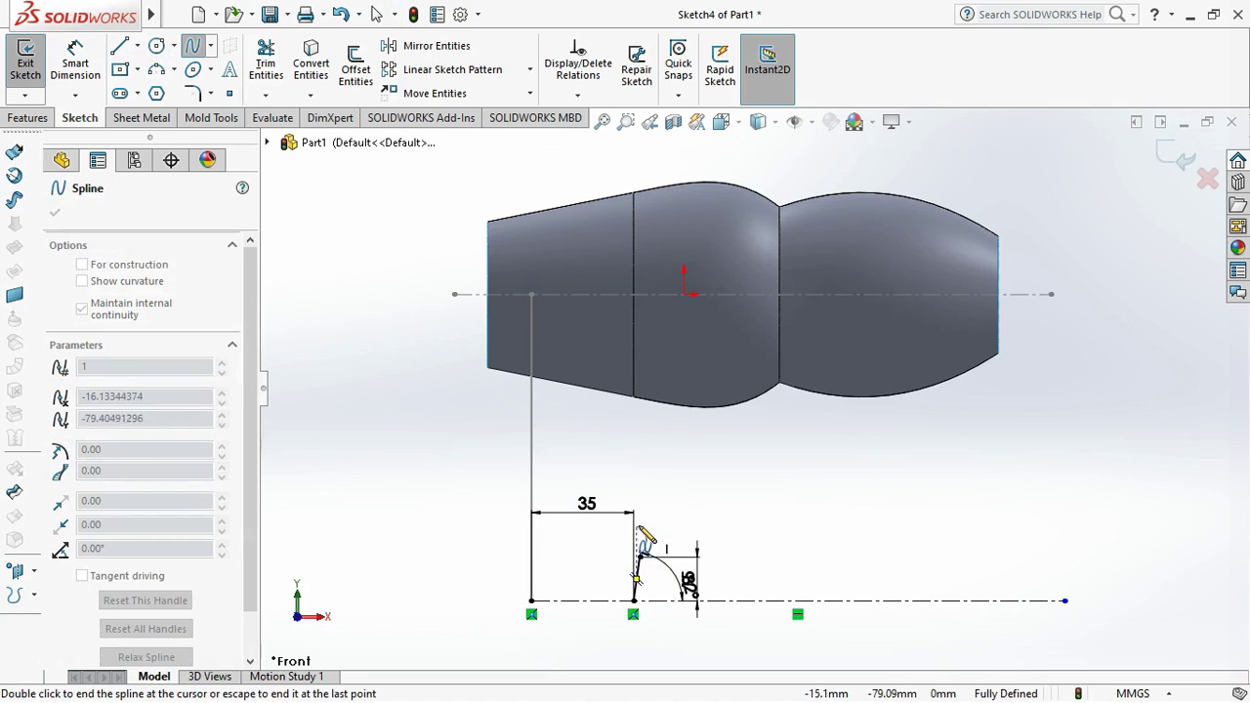
{"action": "left_click", "coordinate": [642, 531]}
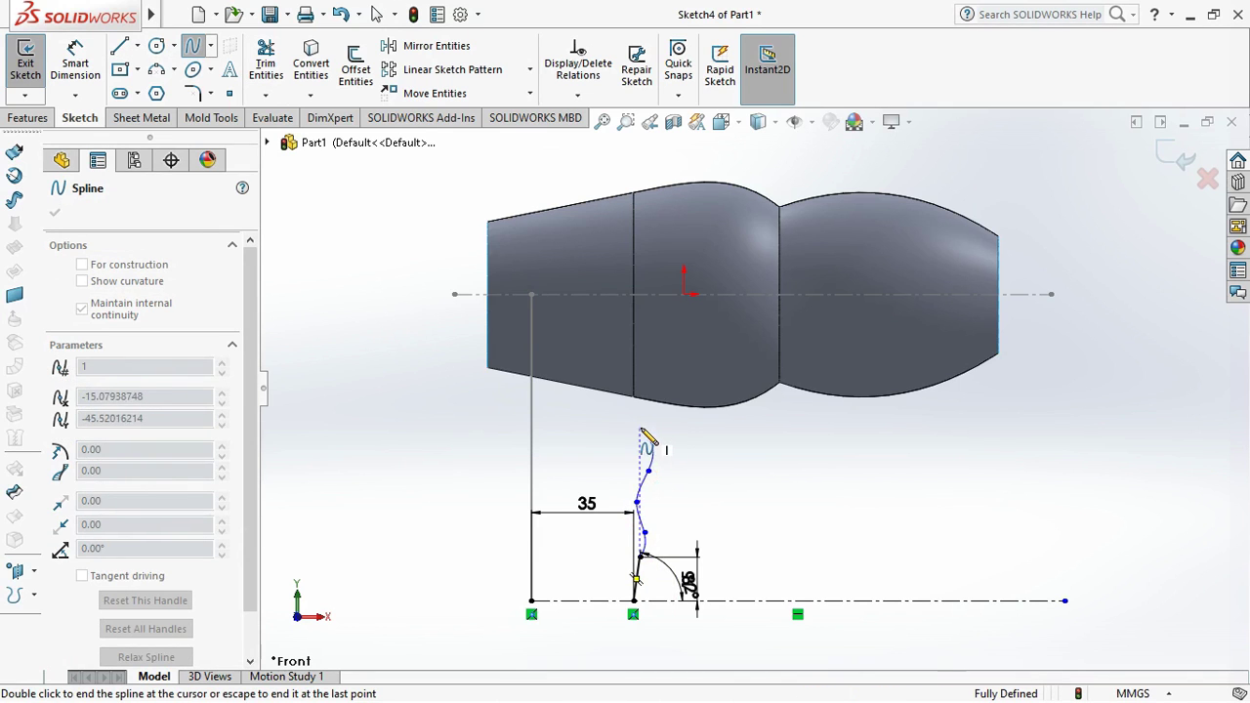
{"action": "double_click", "coordinate": [641, 429]}
{"action": "key", "text": "Escape"}
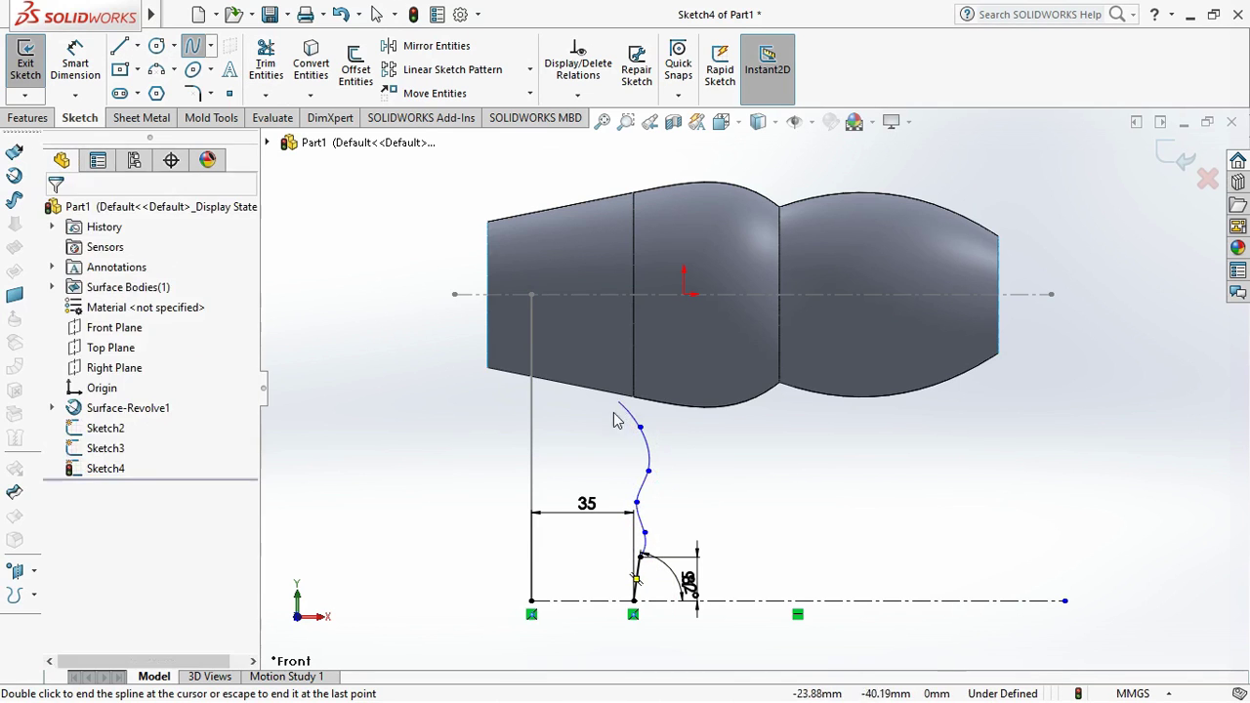
{"action": "key", "text": "ctrl+z"}
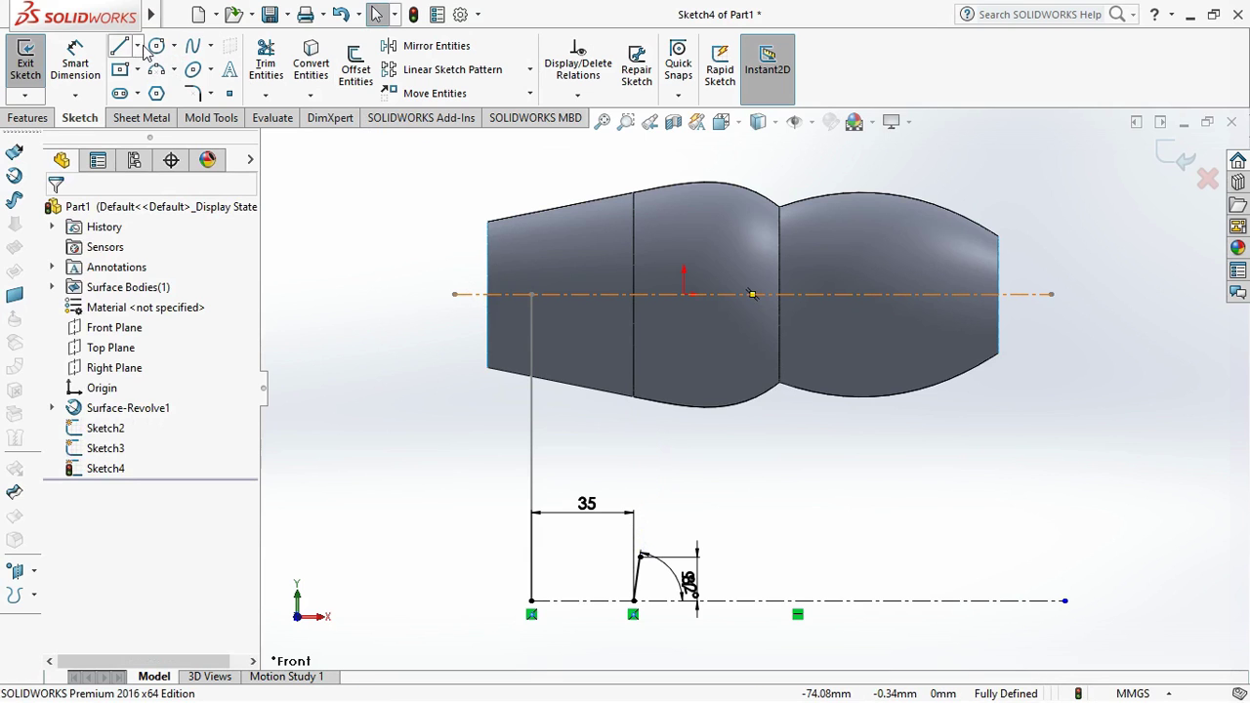
{"action": "left_click", "coordinate": [193, 53]}
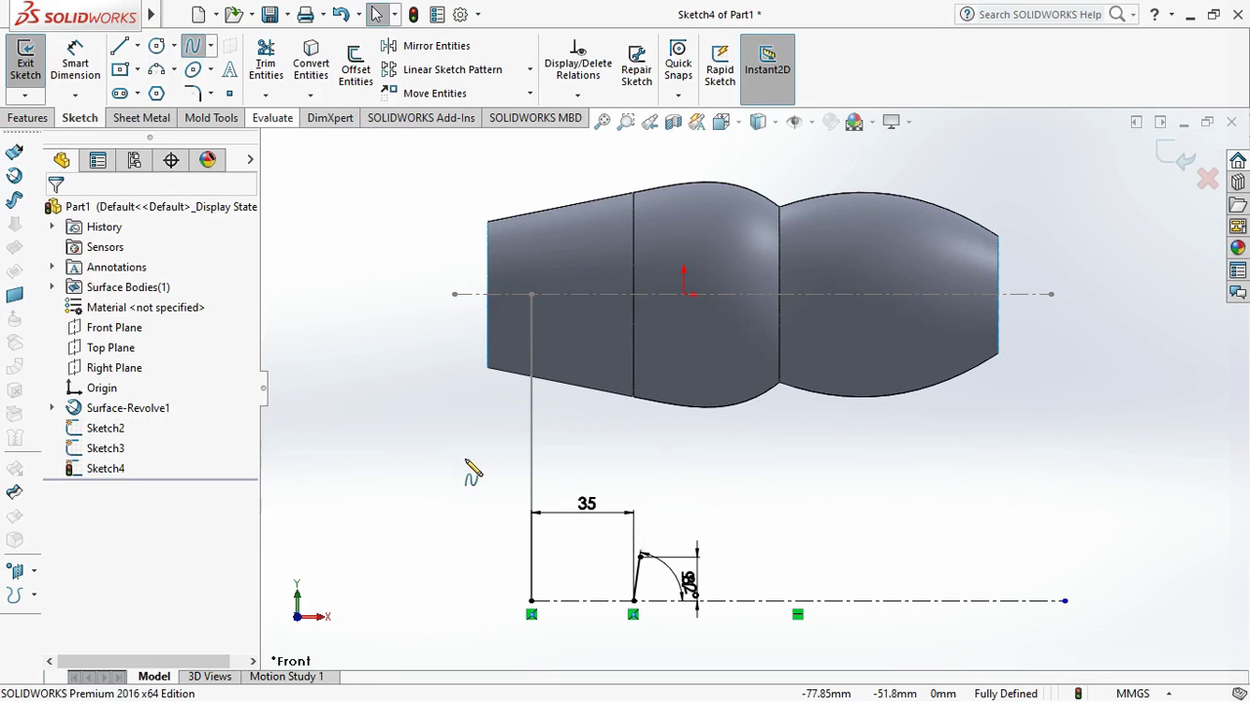
{"action": "left_click", "coordinate": [640, 555]}
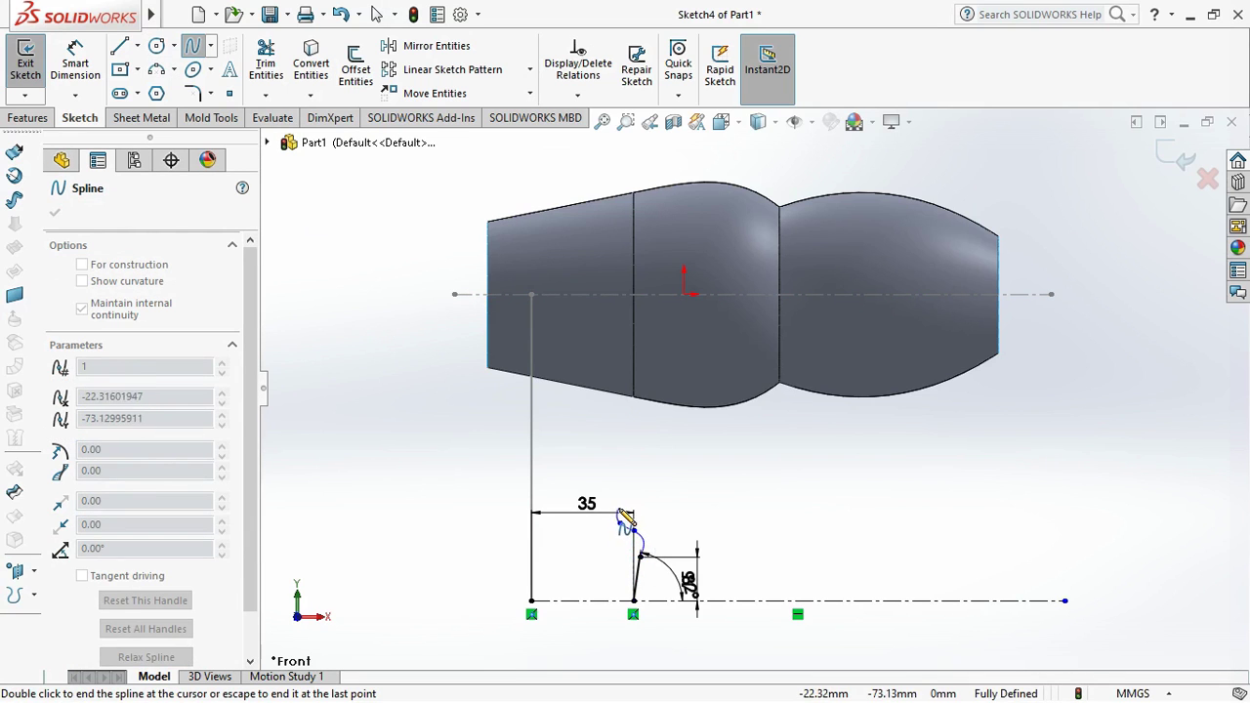
{"action": "left_click", "coordinate": [618, 502]}
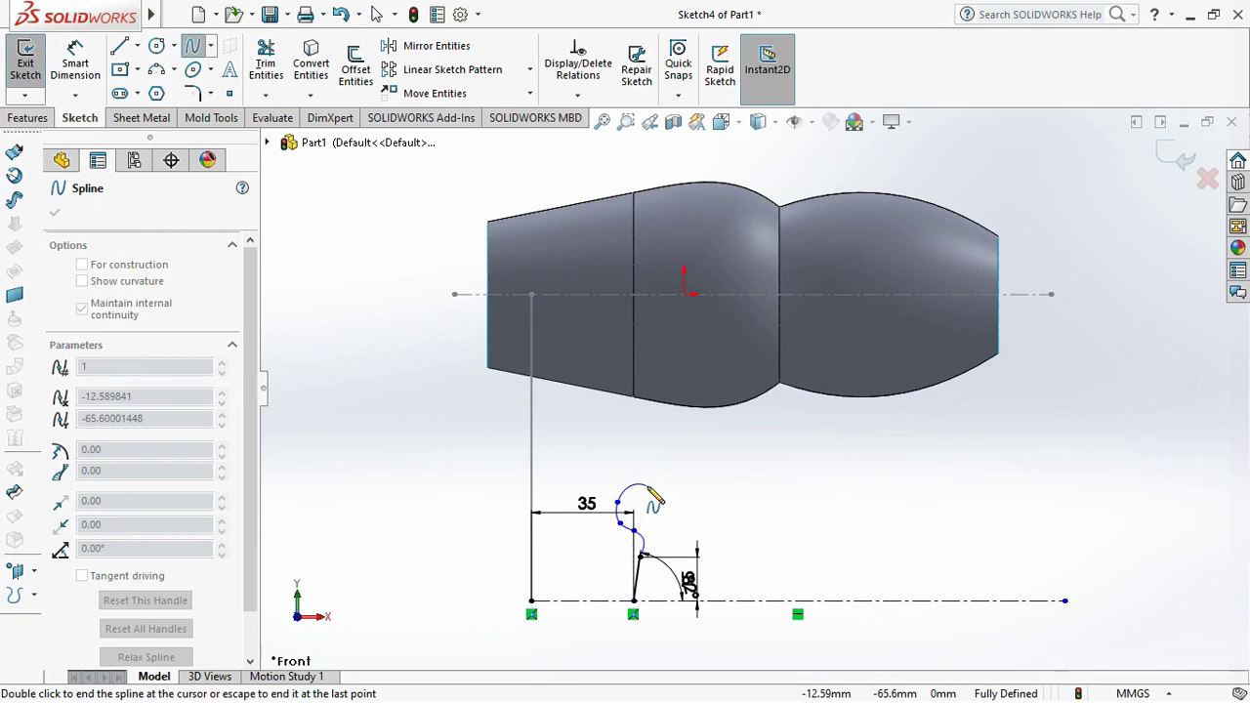
{"action": "key", "text": "Escape"}
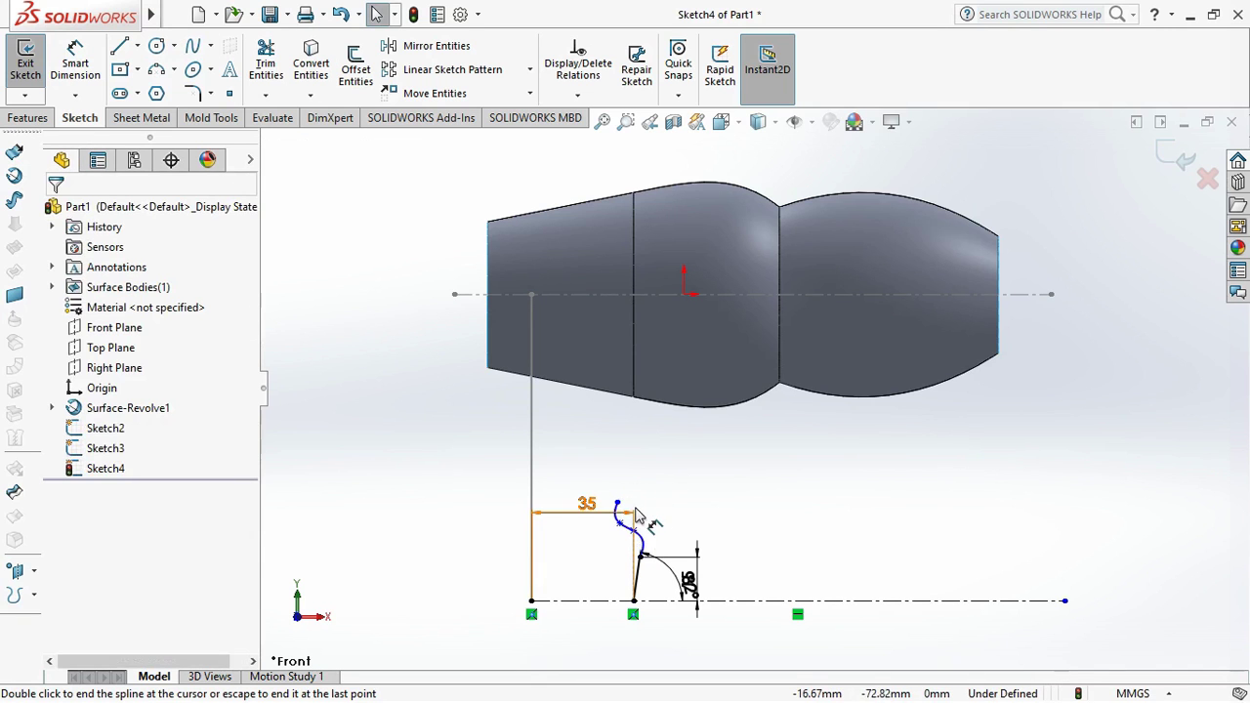
{"action": "key", "text": "ctrl+z"}
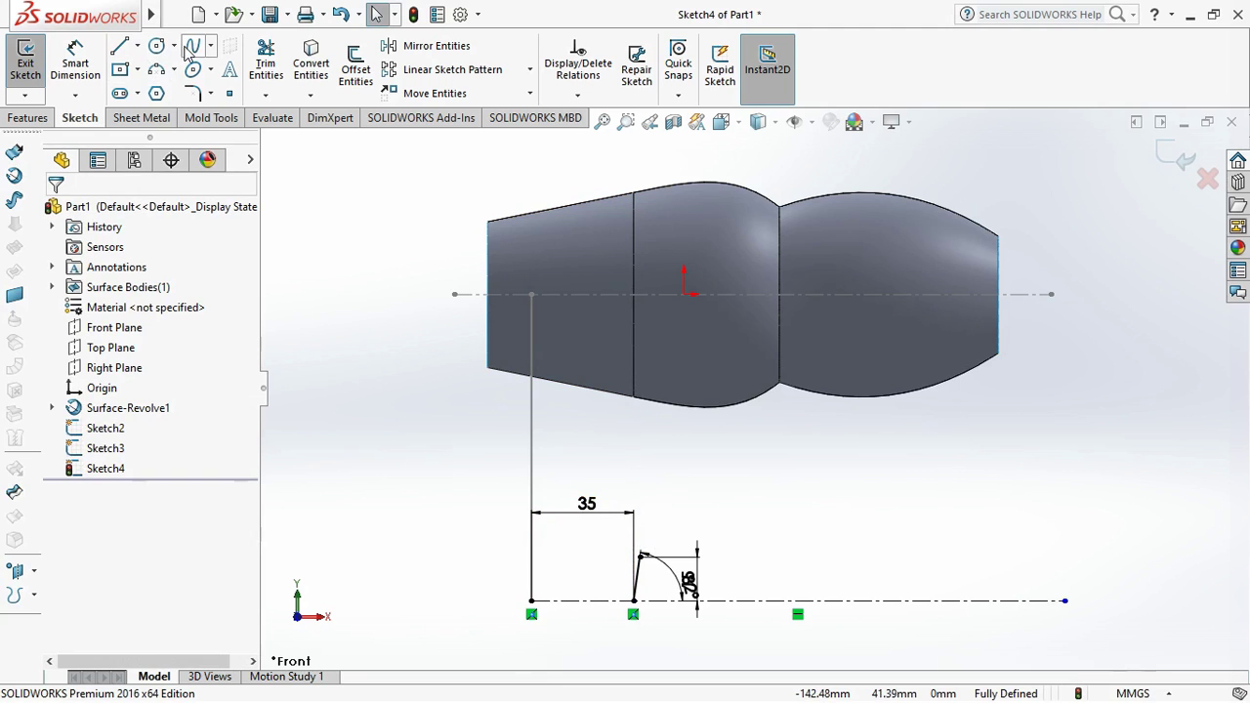
Draw a wavy spline from the arc endpoint up to the body's lower edge, then start a line from its top
{"action": "left_click", "coordinate": [190, 48]}
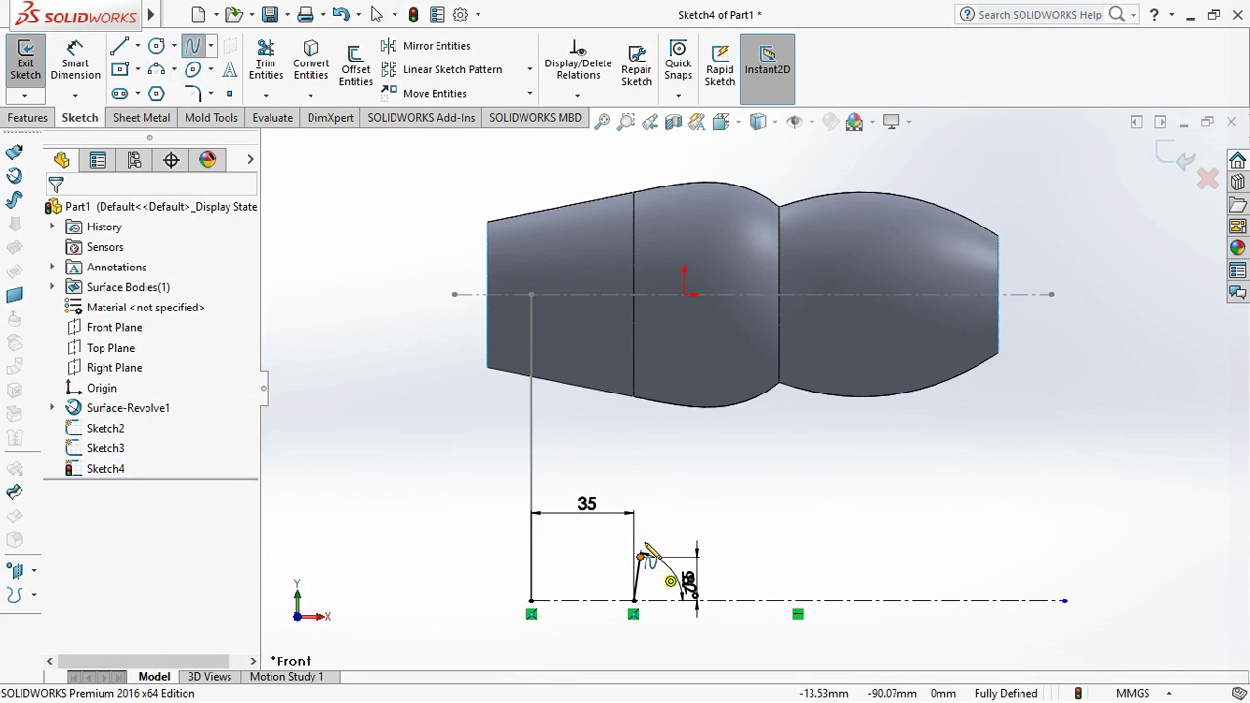
{"action": "left_click", "coordinate": [645, 558]}
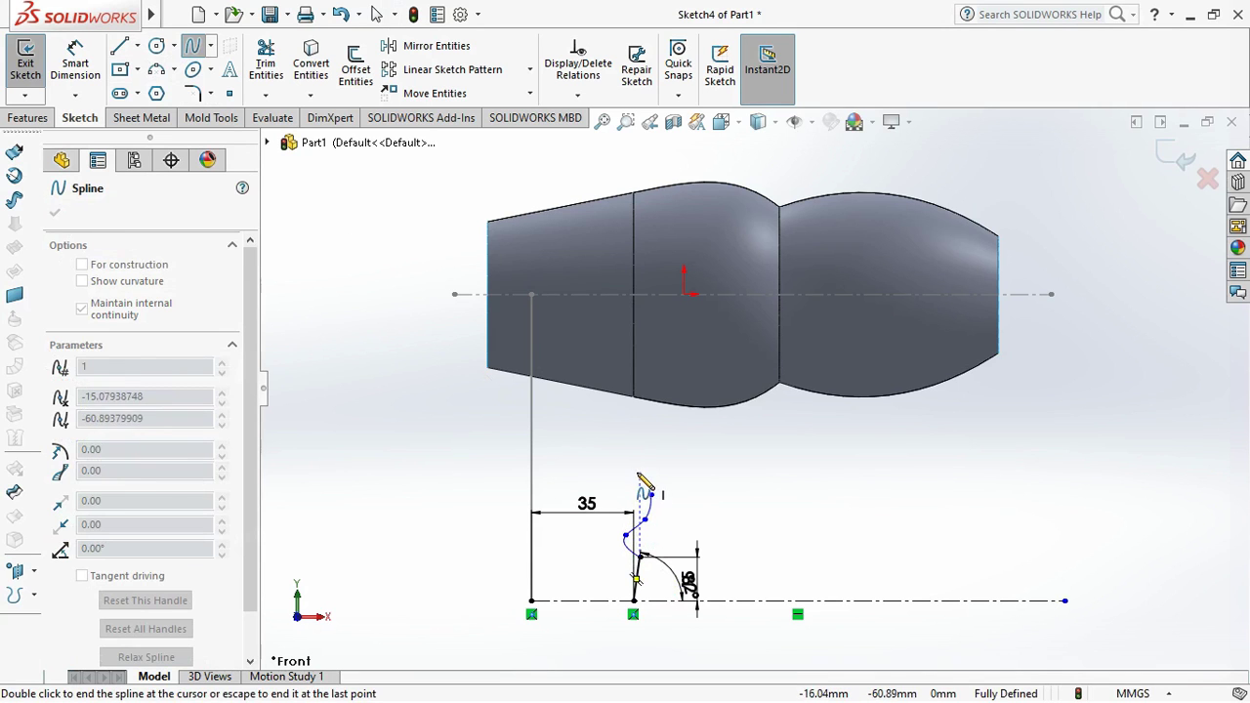
{"action": "key", "text": "Escape"}
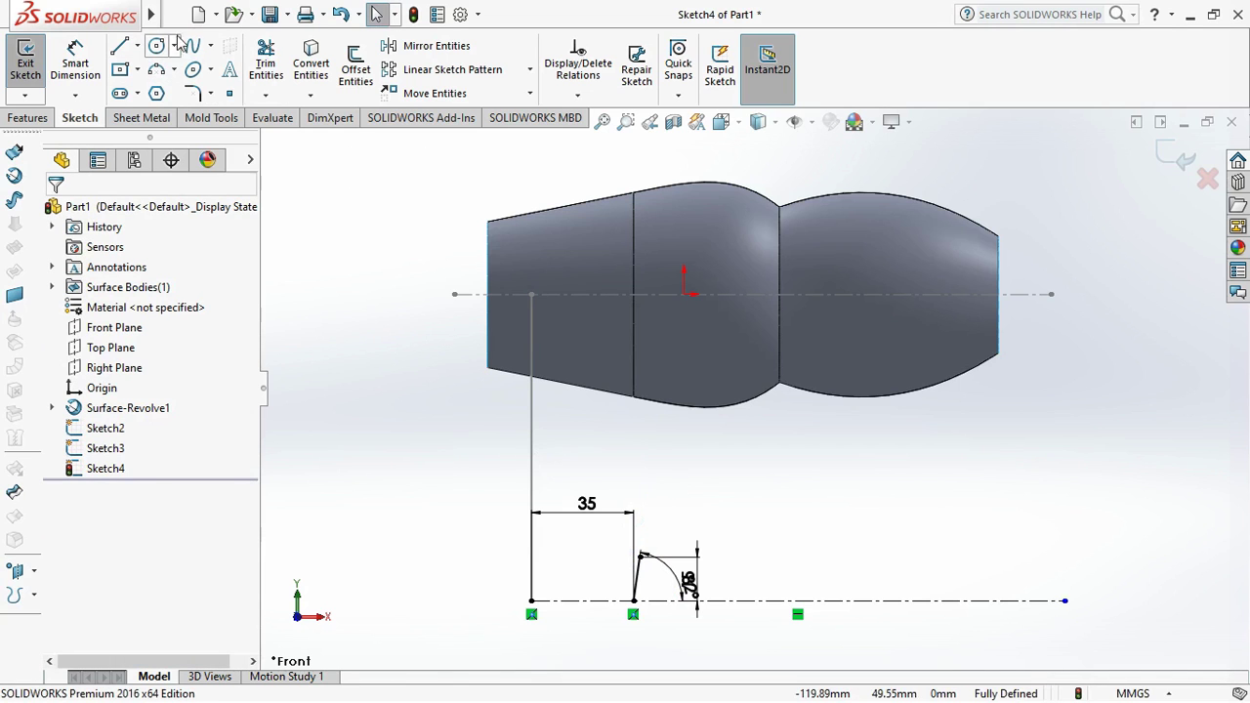
{"action": "left_click", "coordinate": [192, 46]}
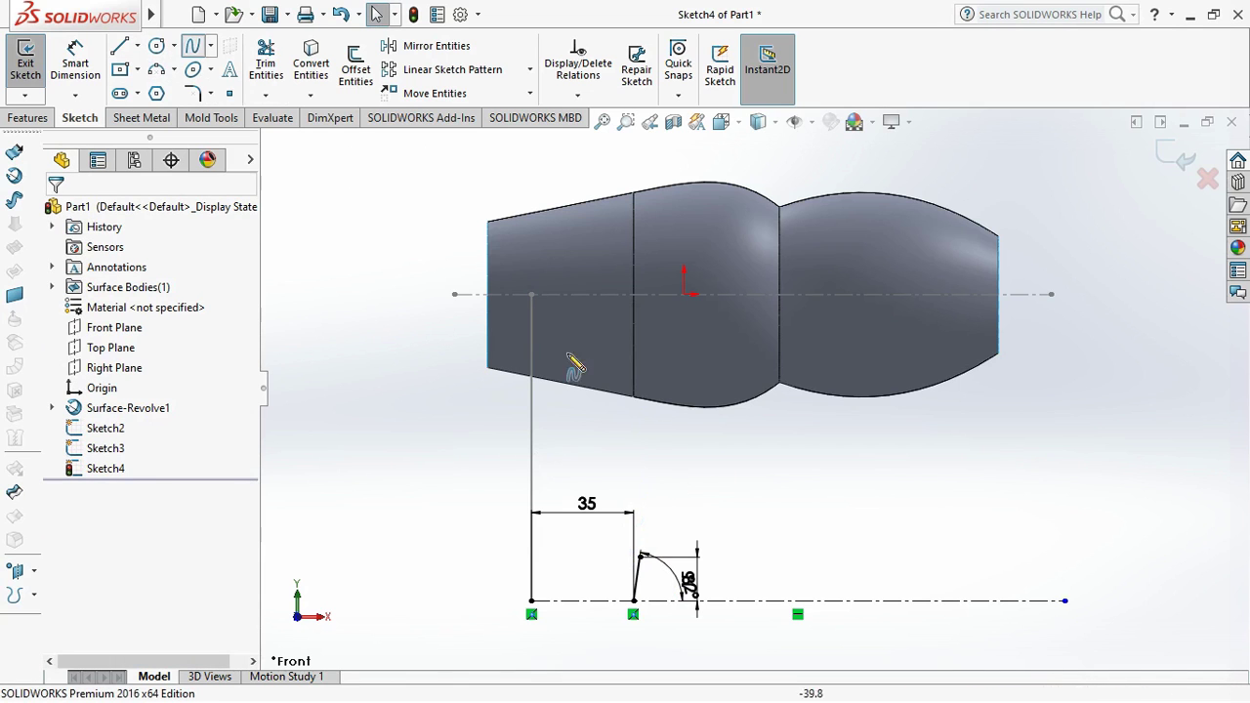
{"action": "left_click", "coordinate": [619, 536]}
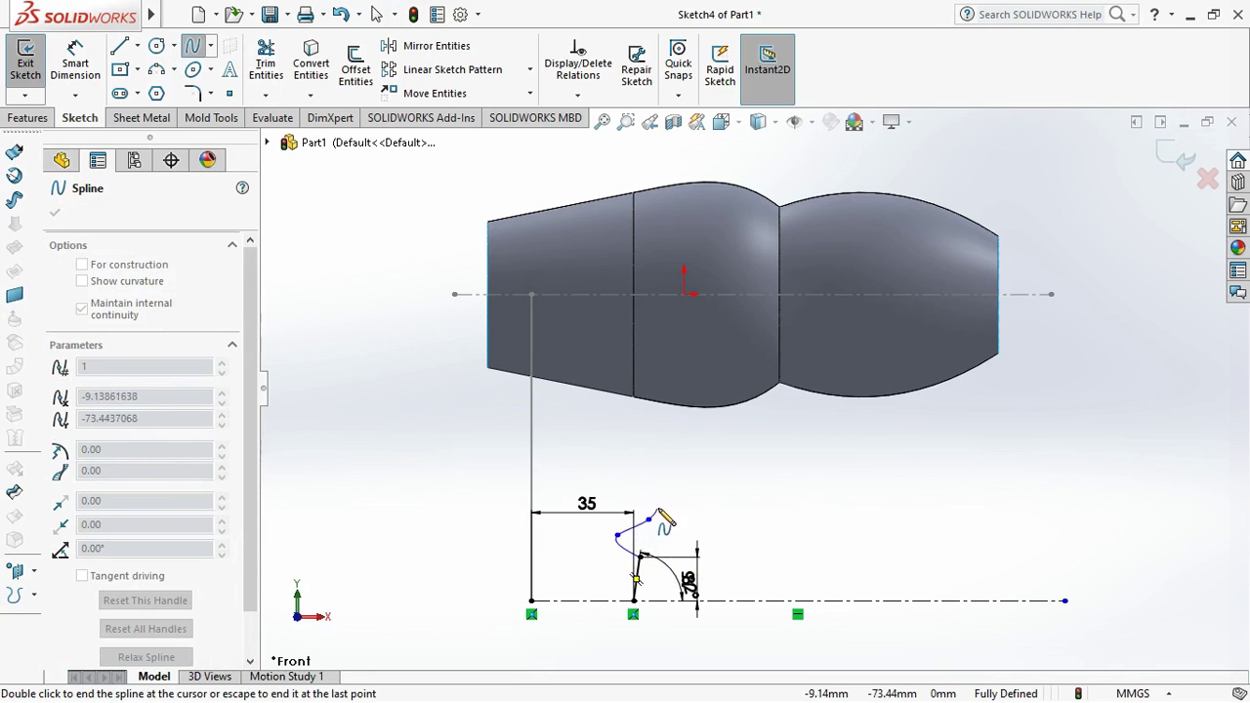
{"action": "left_click", "coordinate": [647, 519]}
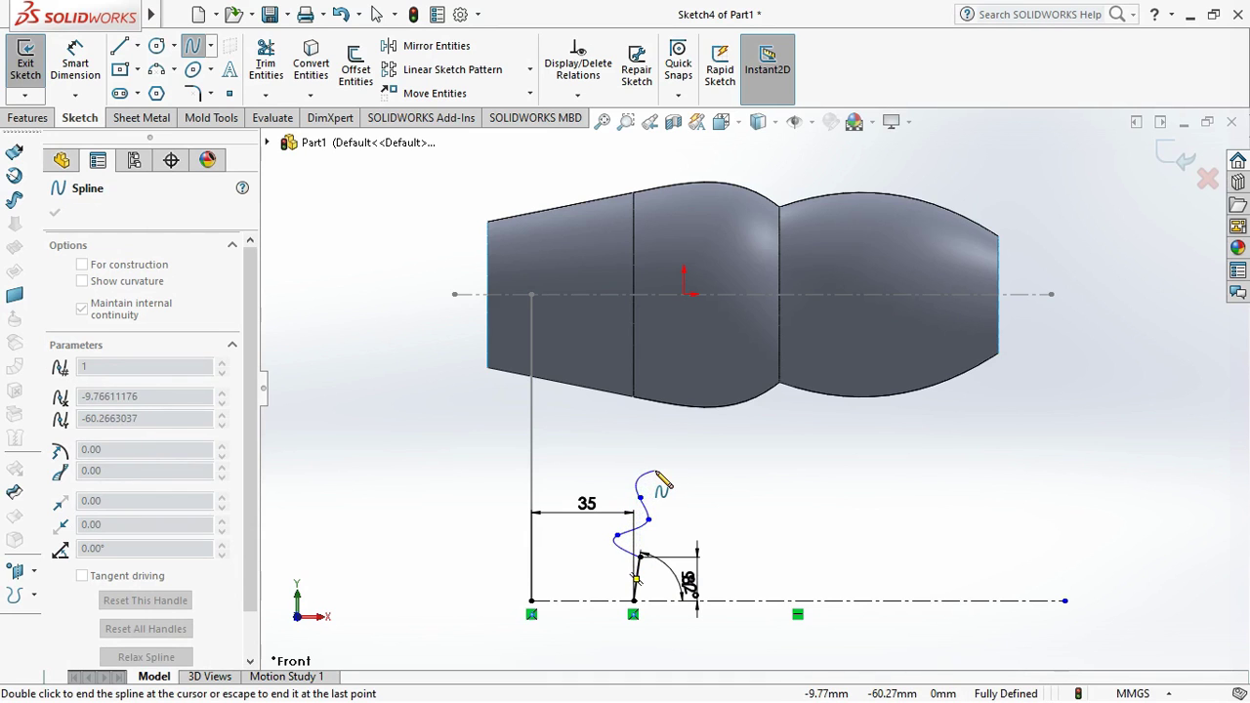
{"action": "left_click", "coordinate": [656, 469]}
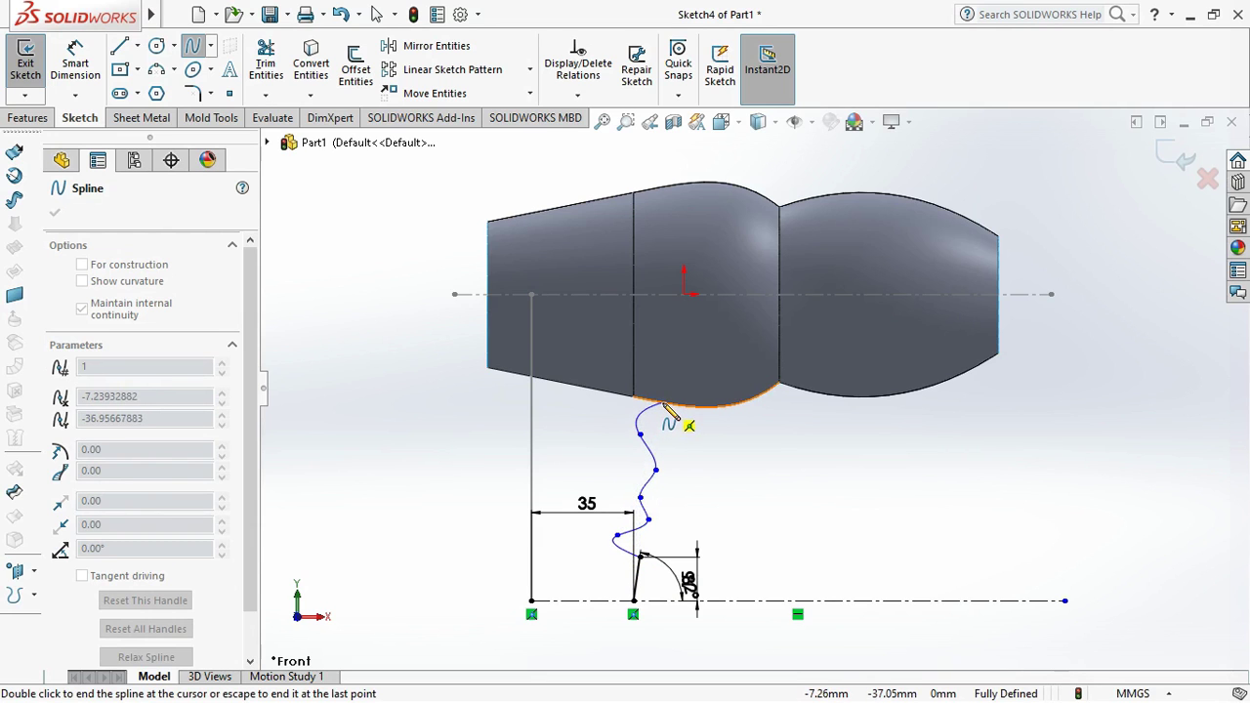
{"action": "double_click", "coordinate": [664, 404]}
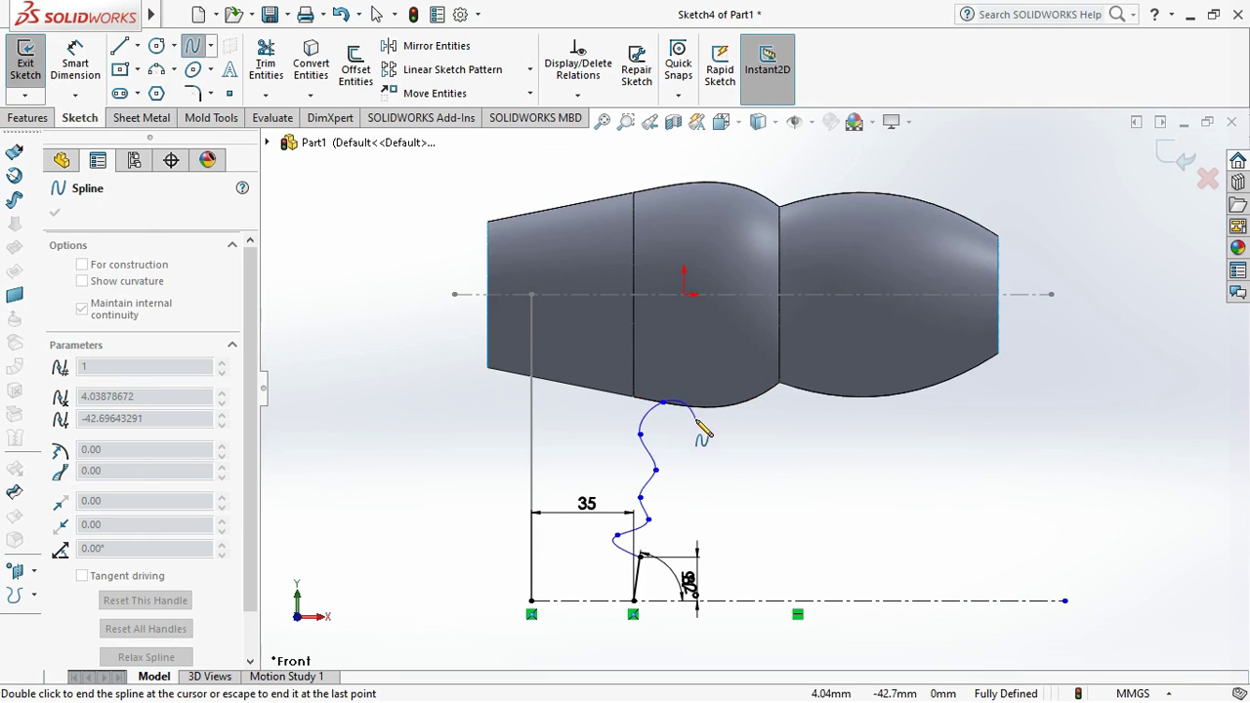
{"action": "key", "text": "Escape"}
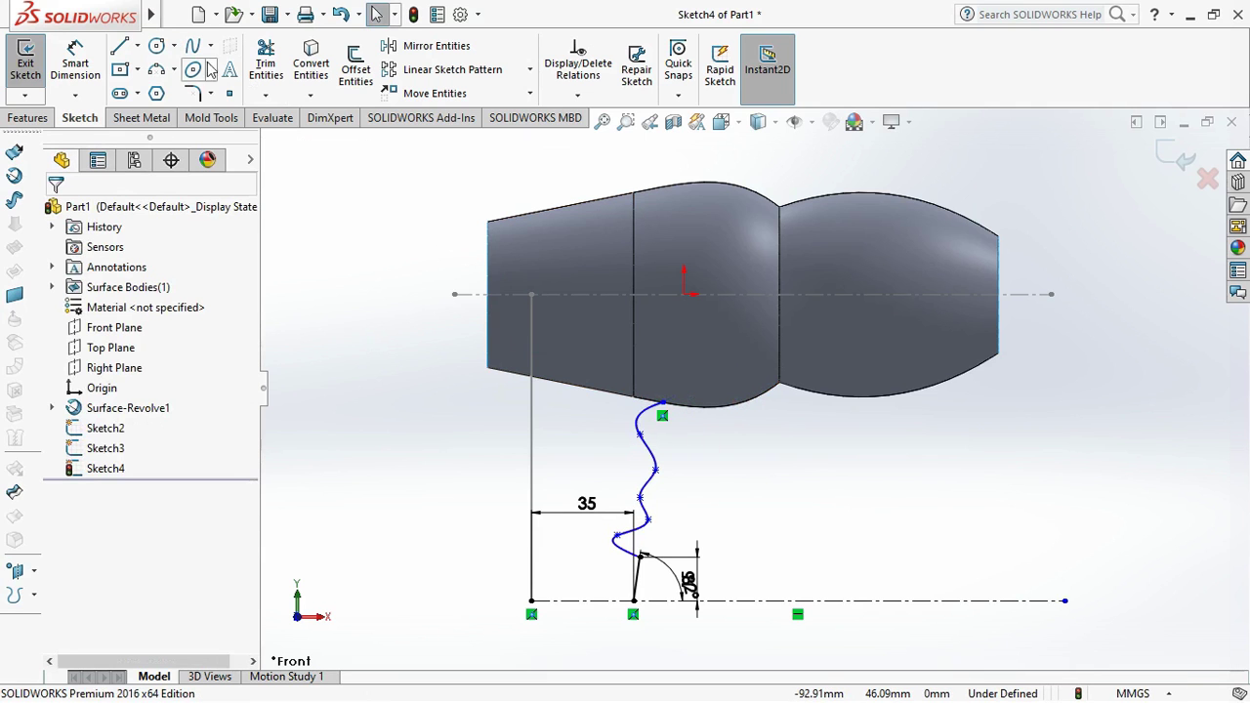
{"action": "left_click", "coordinate": [663, 402]}
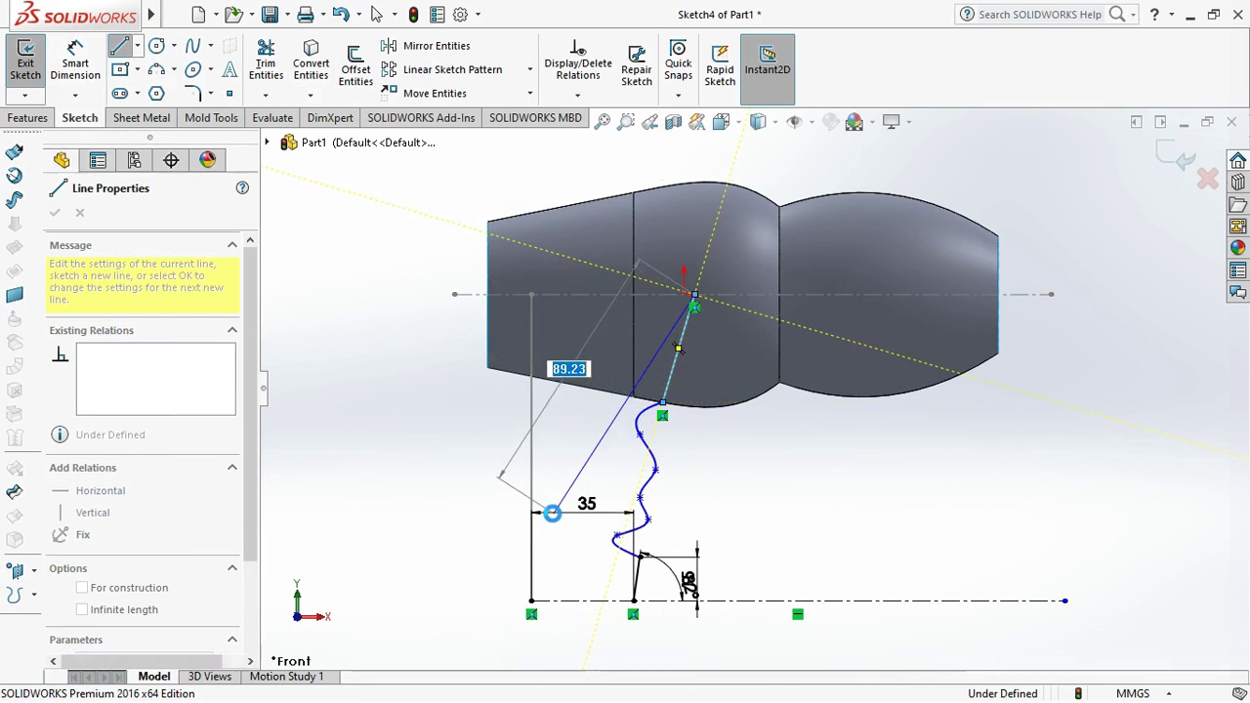
End the line and draw a small circle just left of the arc
{"action": "key", "text": "Escape"}
{"action": "left_click", "coordinate": [161, 49]}
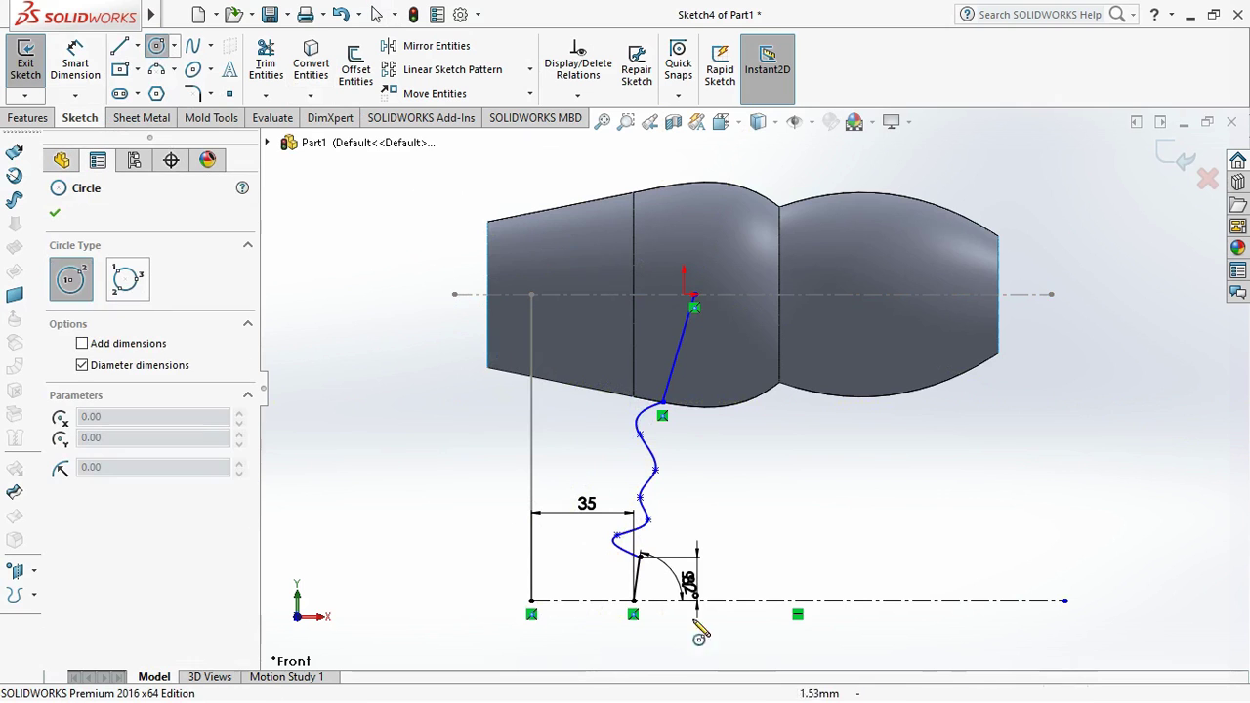
{"action": "left_click", "coordinate": [601, 567]}
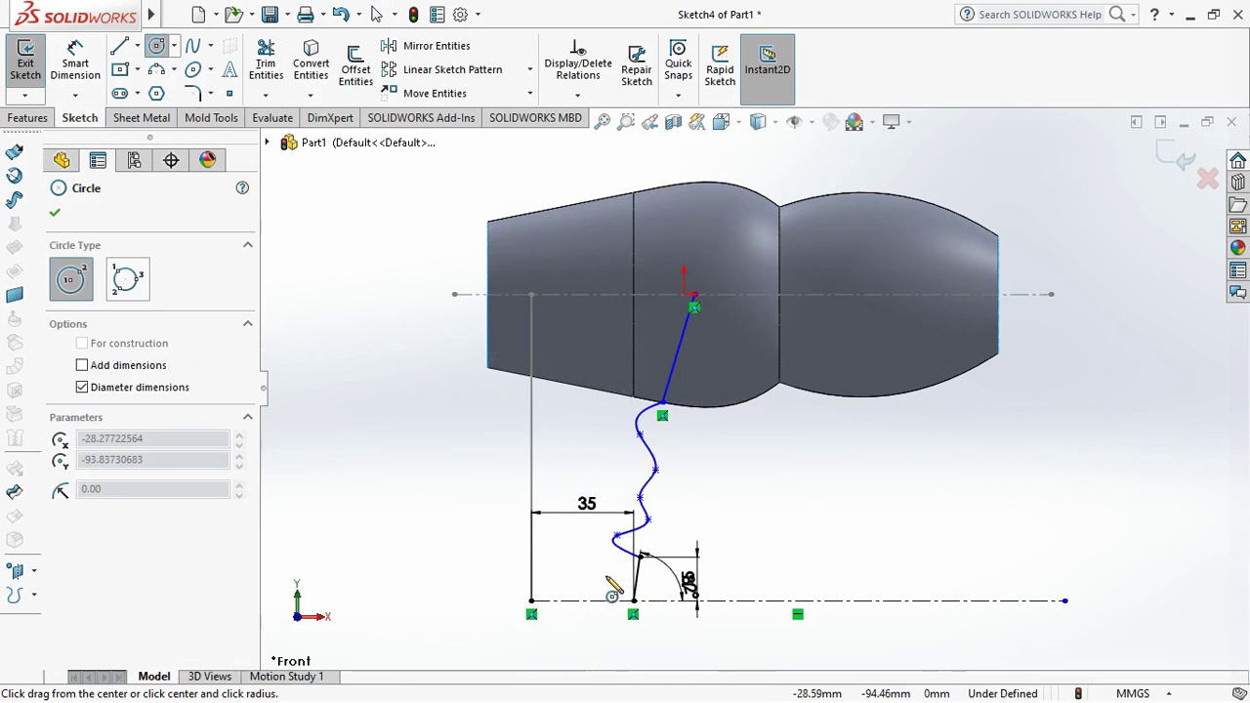
{"action": "left_click", "coordinate": [616, 582]}
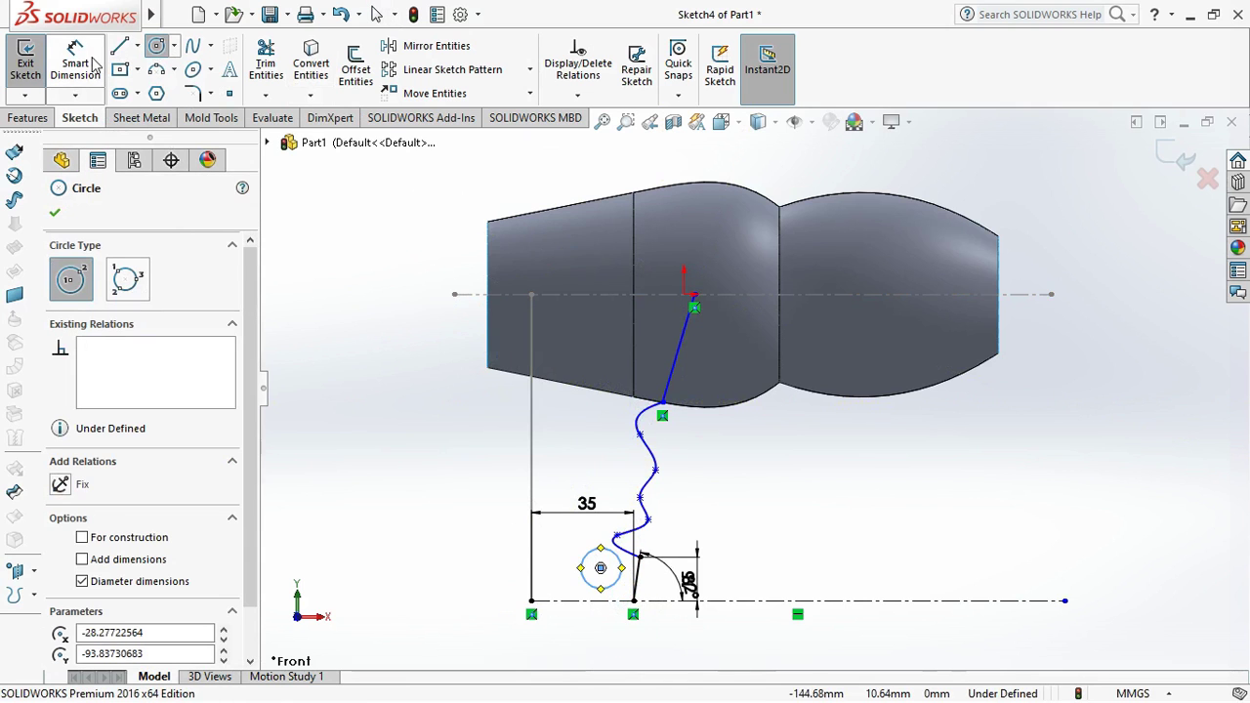
{"action": "key", "text": "Escape"}
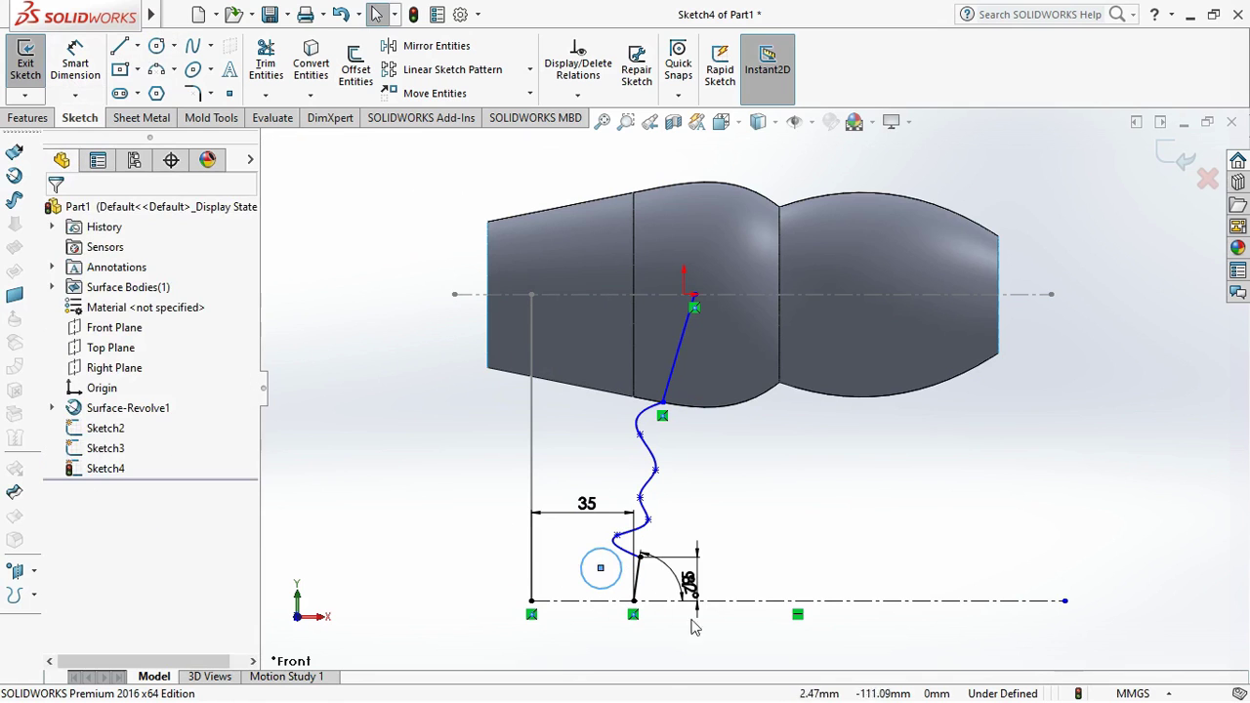
Make the small circle tangent to both the spline and the short slanted line
{"action": "left_click", "coordinate": [615, 564]}
{"action": "left_click", "coordinate": [637, 559]}
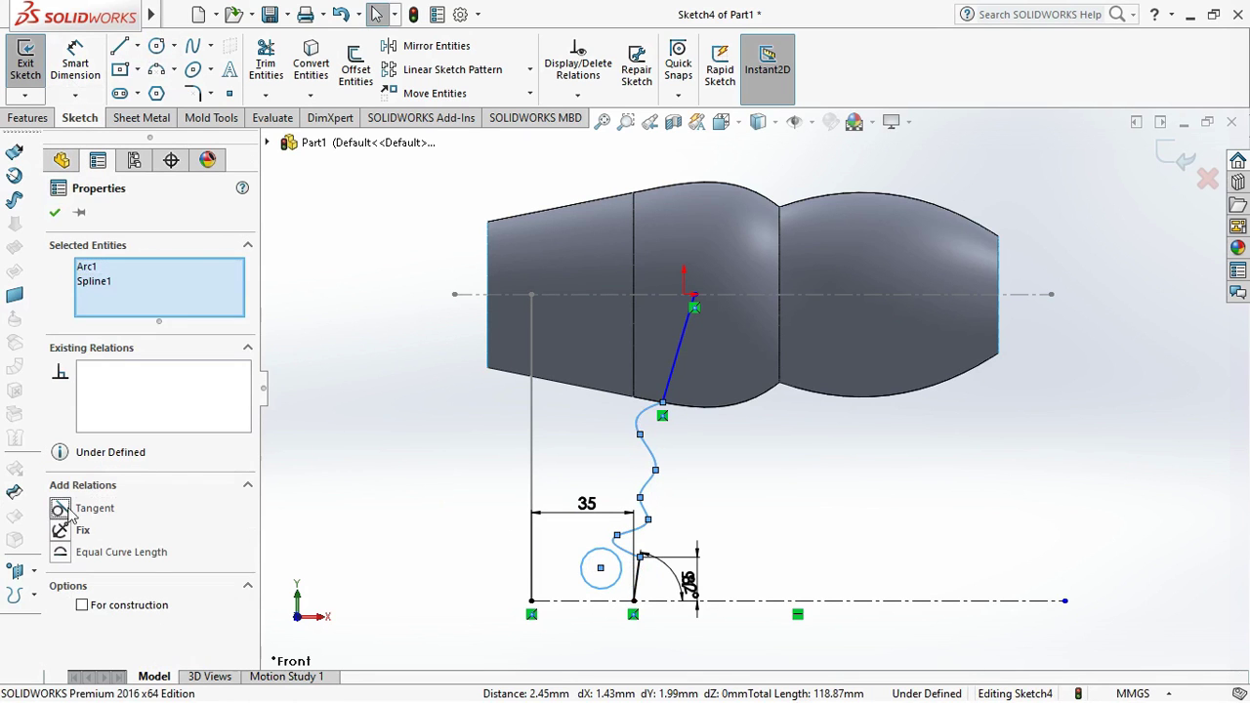
{"action": "left_click", "coordinate": [63, 510]}
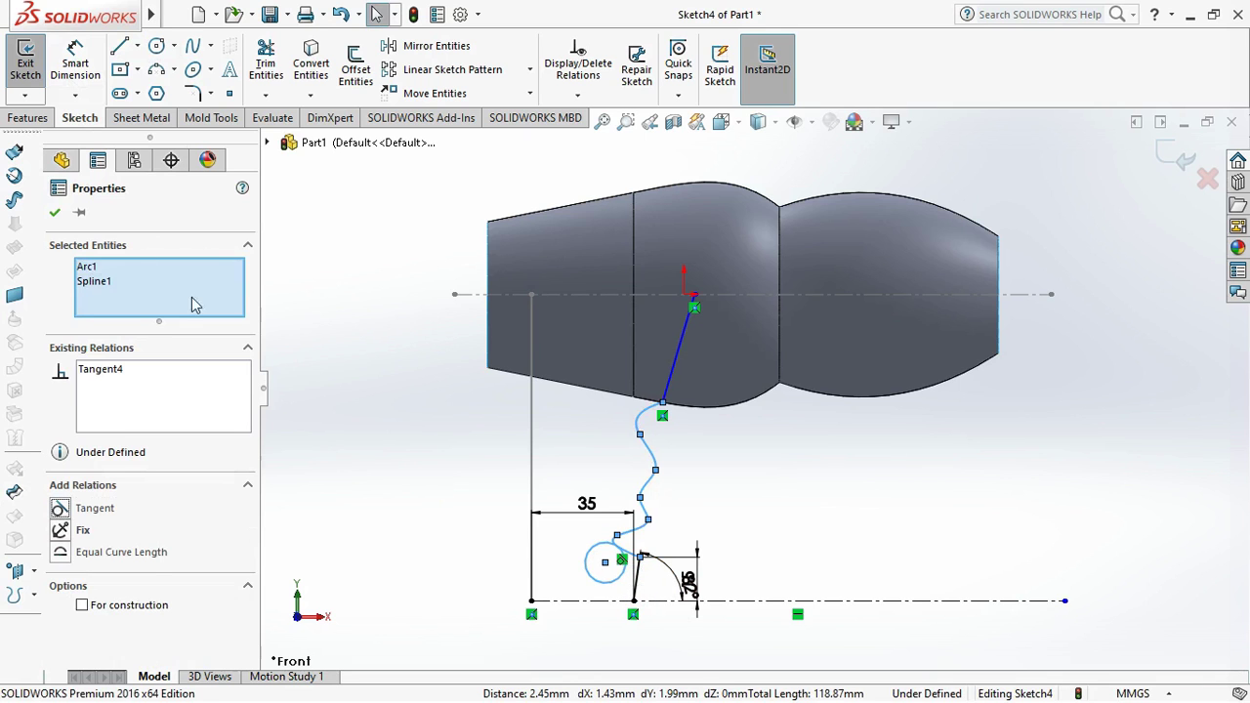
{"action": "left_click", "coordinate": [56, 213]}
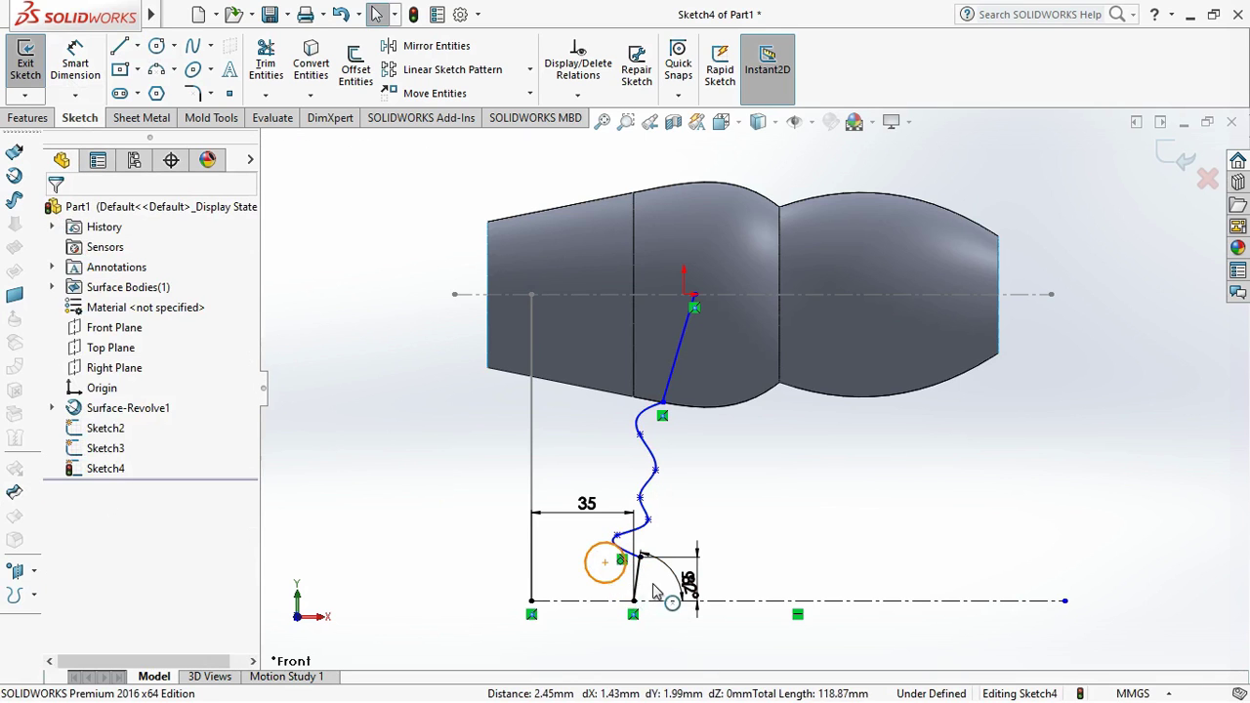
{"action": "left_click", "coordinate": [608, 582]}
{"action": "left_click", "coordinate": [637, 582]}
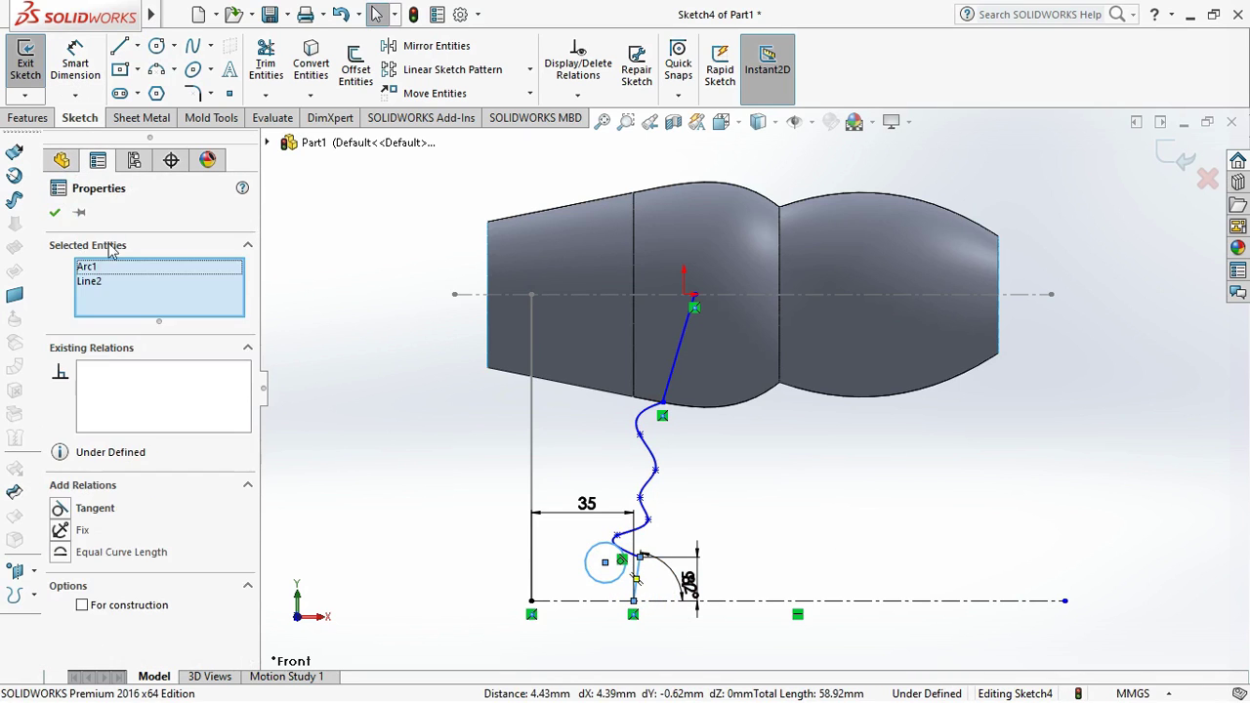
{"action": "left_click", "coordinate": [60, 510]}
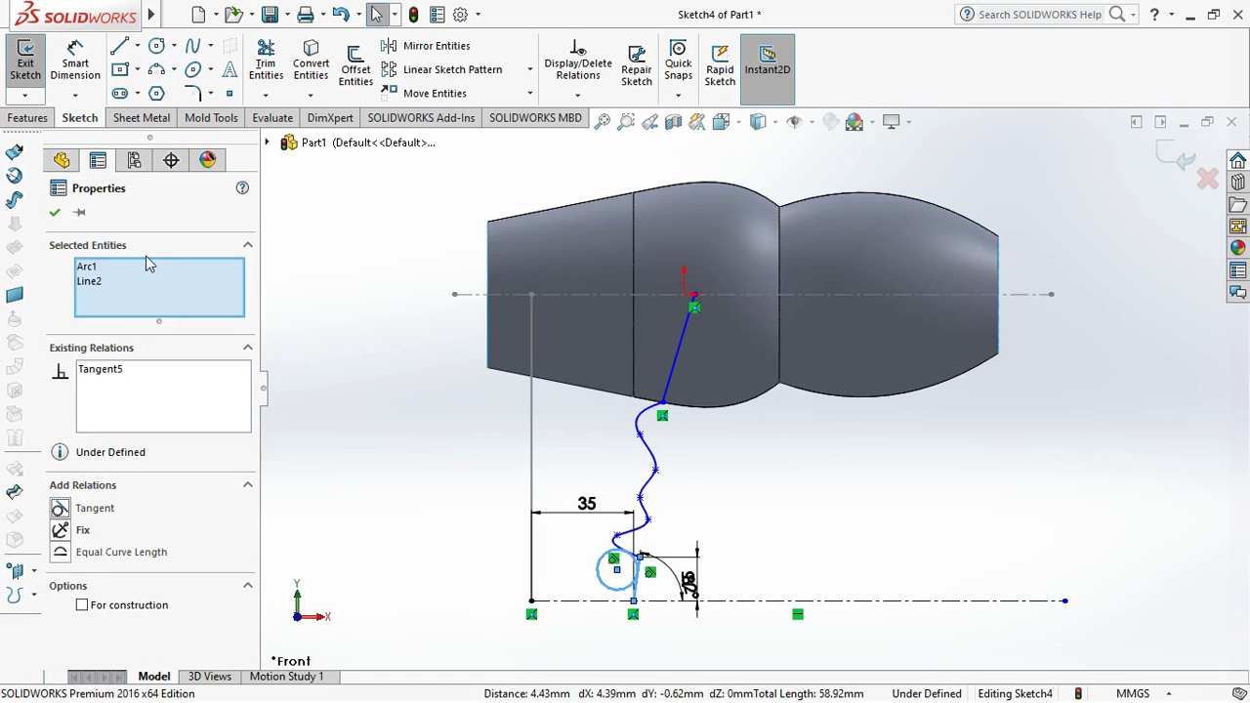
{"action": "scroll", "coordinate": [630, 592], "scroll_direction": "down", "scroll_amount": 3}
{"action": "scroll", "coordinate": [630, 592], "scroll_direction": "down", "scroll_amount": 2}
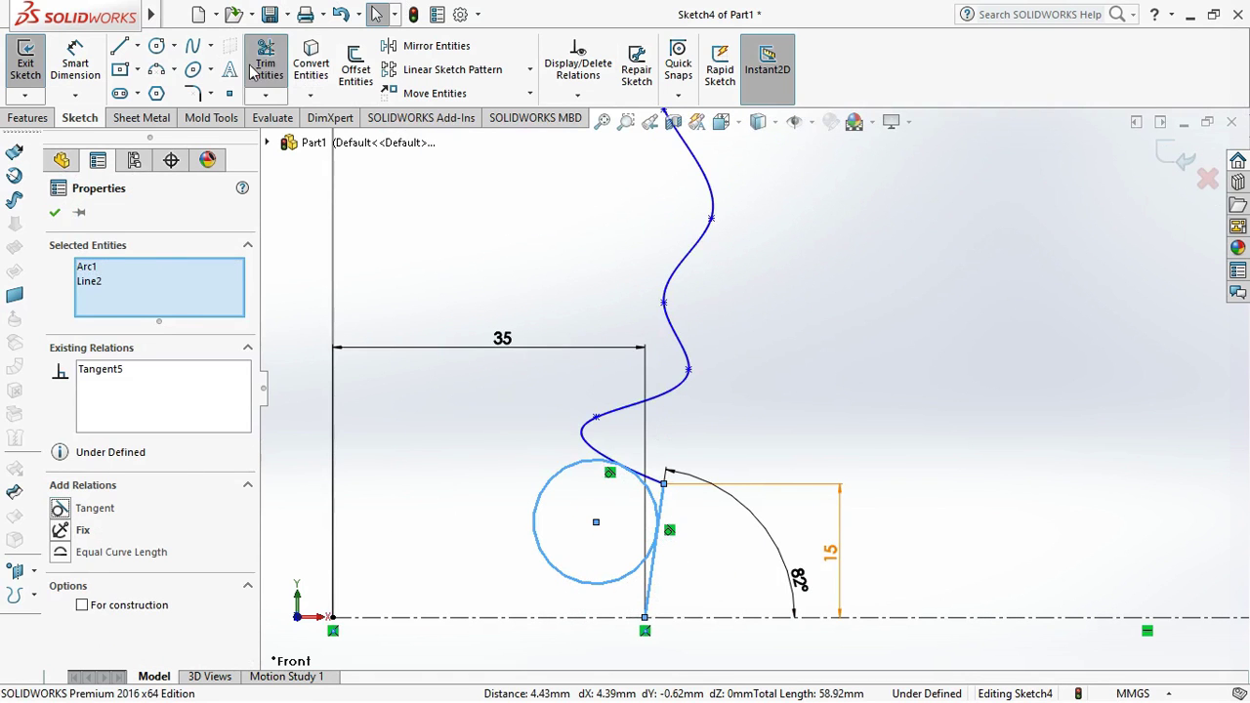
Trim away the extra line pieces near the arc
{"action": "left_click", "coordinate": [255, 69]}
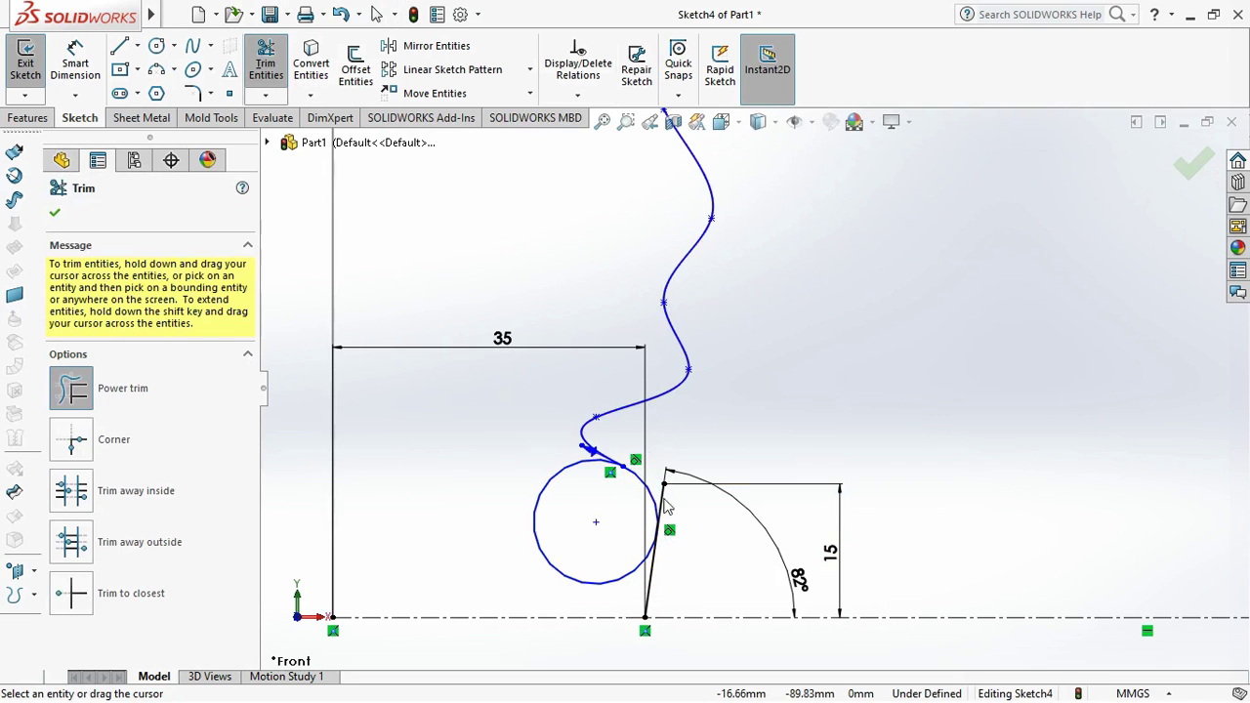
{"action": "left_click_drag", "start_coordinate": [681, 520], "coordinate": [660, 505]}
{"action": "scroll", "coordinate": [594, 447], "scroll_direction": "up", "scroll_amount": 1}
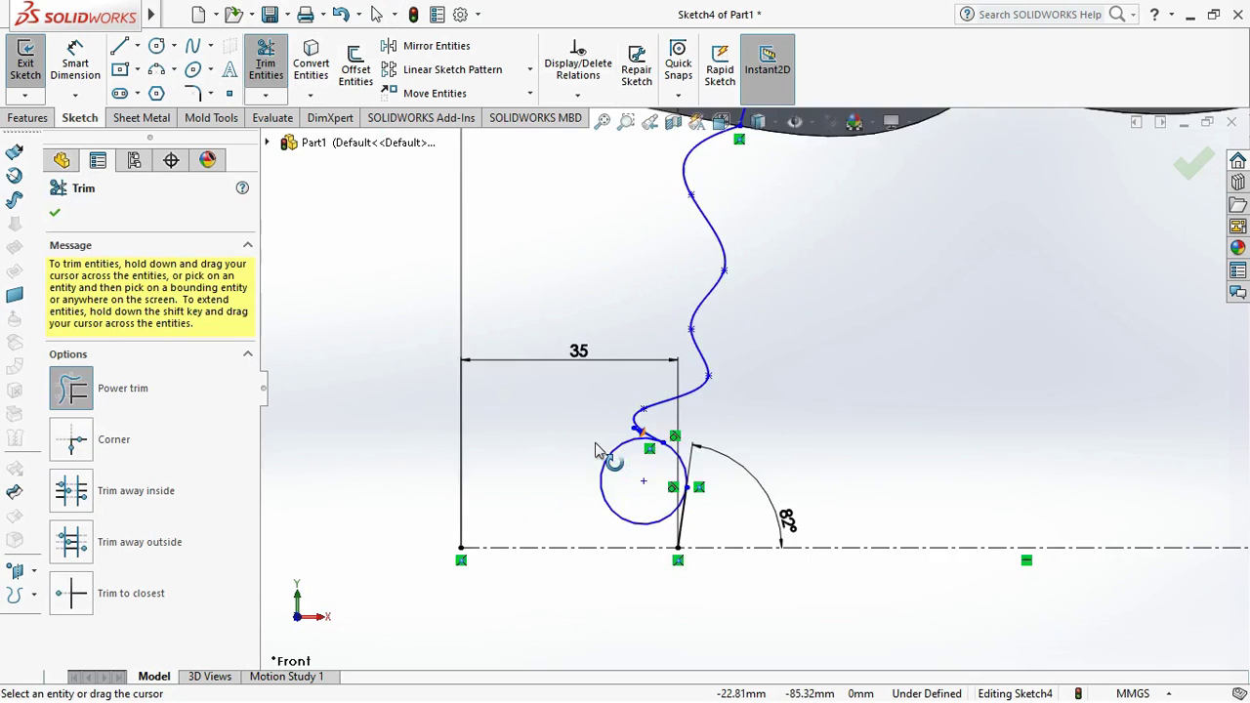
{"action": "scroll", "coordinate": [594, 447], "scroll_direction": "up", "scroll_amount": 2}
{"action": "scroll", "coordinate": [686, 417], "scroll_direction": "down", "scroll_amount": 2}
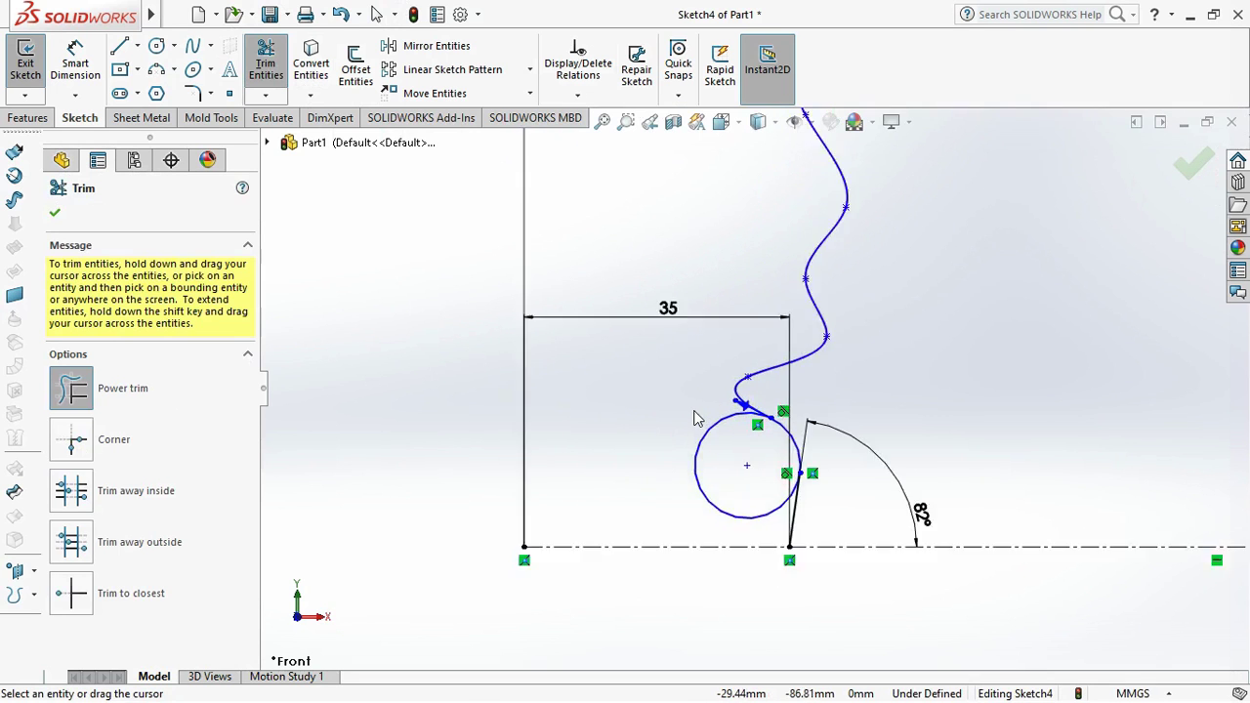
{"action": "scroll", "coordinate": [695, 400], "scroll_direction": "down", "scroll_amount": 1}
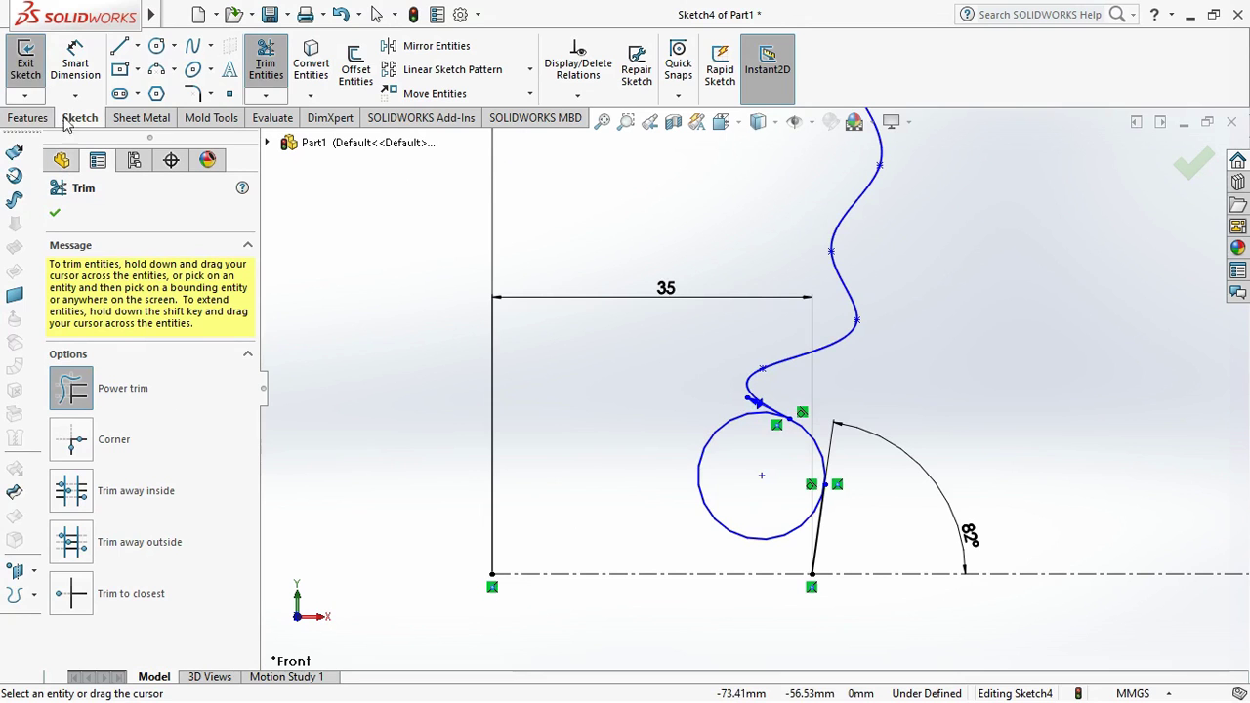
Draw a small circle, about 6.18 mm across, just right of the spline's lower bend
{"action": "left_click", "coordinate": [157, 46]}
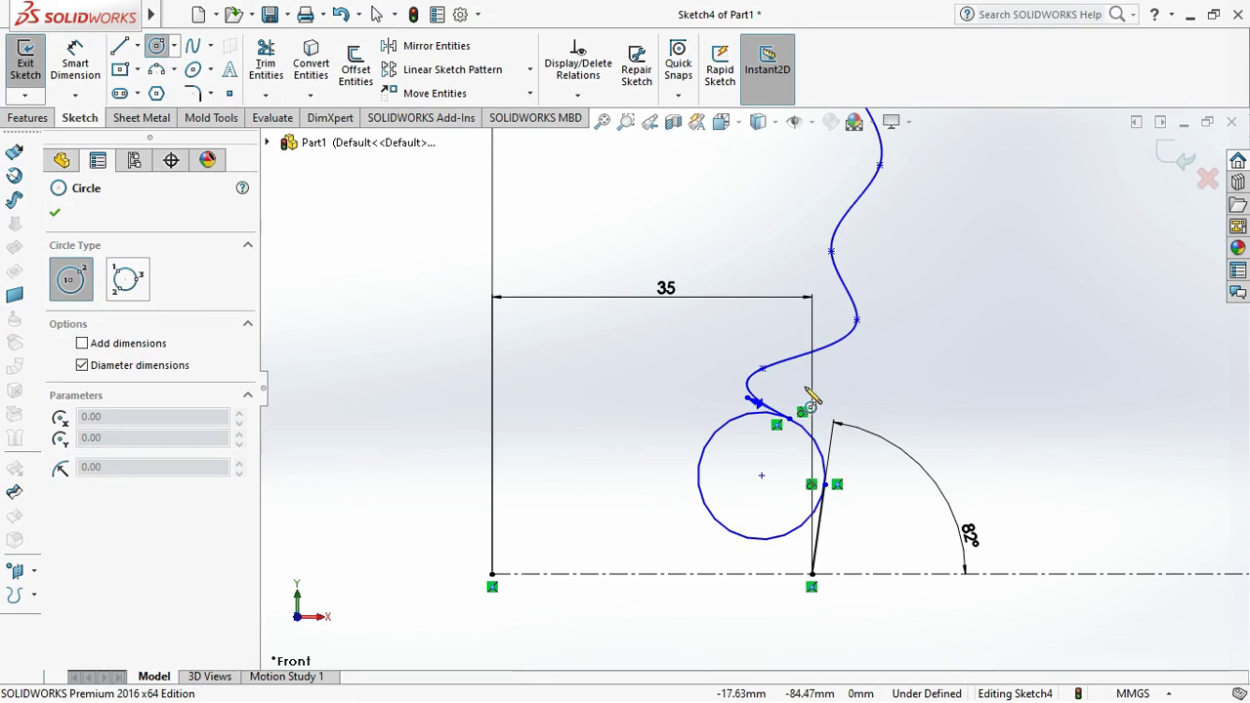
{"action": "left_click", "coordinate": [858, 377]}
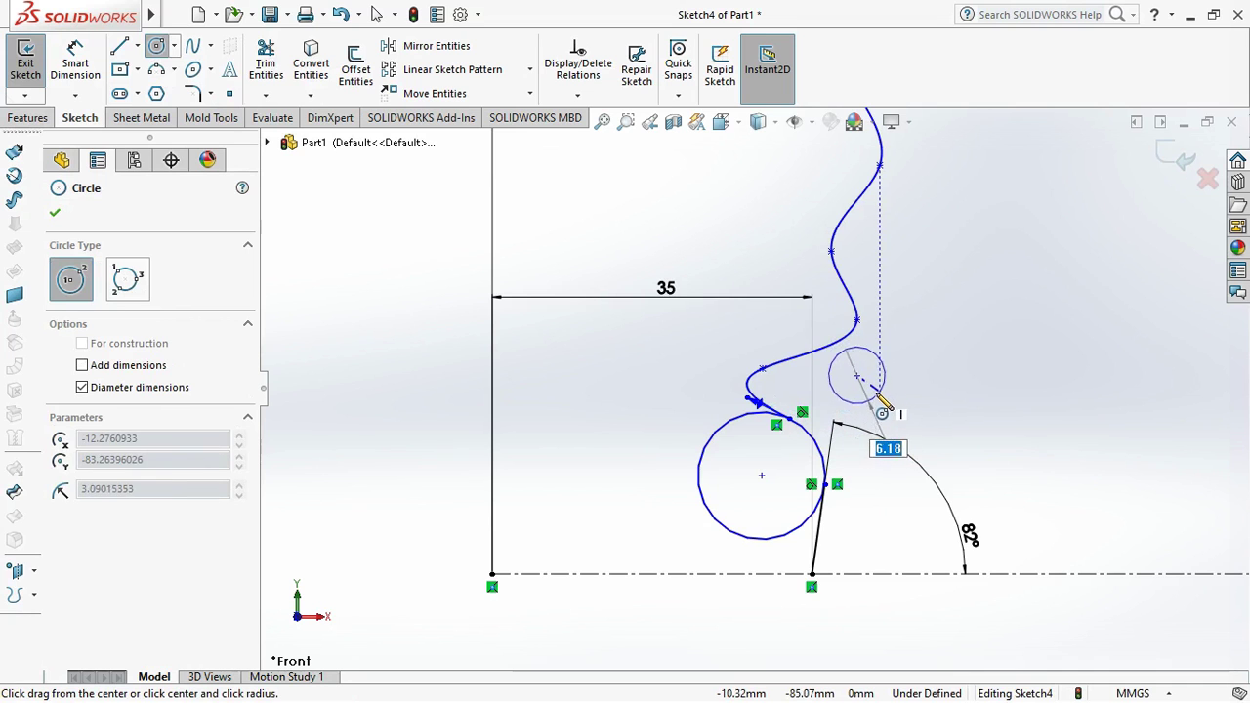
{"action": "left_click", "coordinate": [882, 396]}
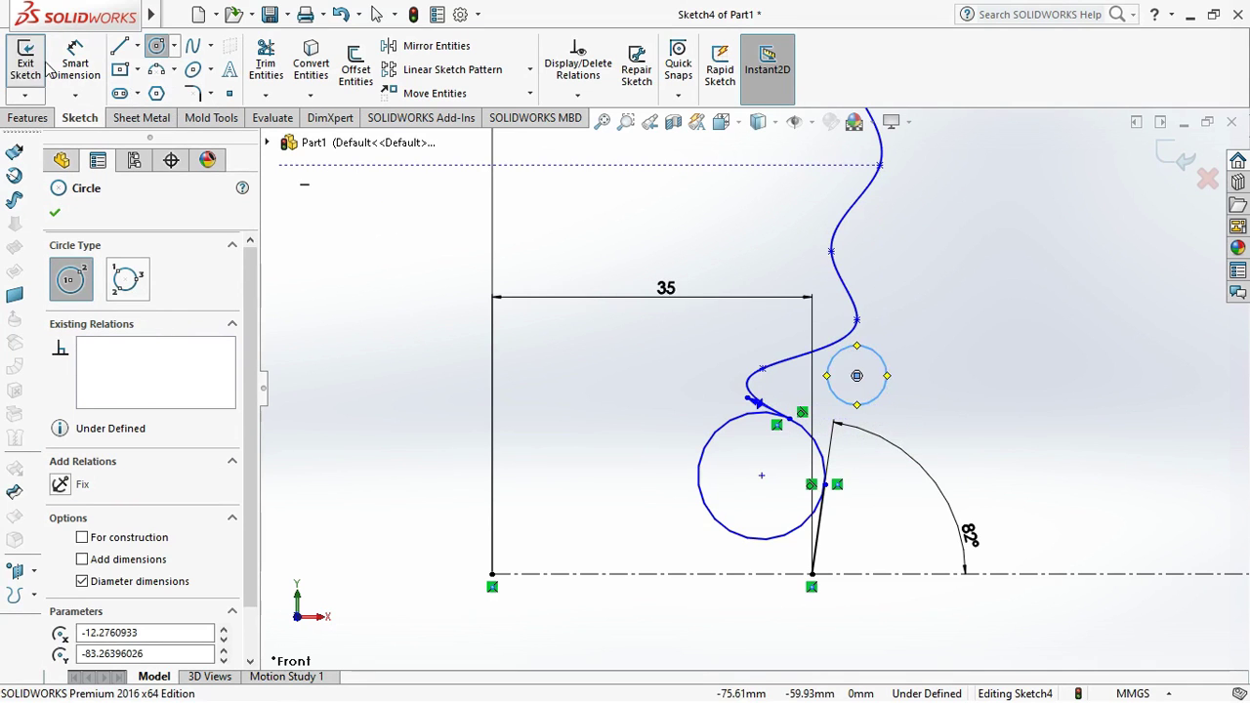
{"action": "key", "text": "Escape"}
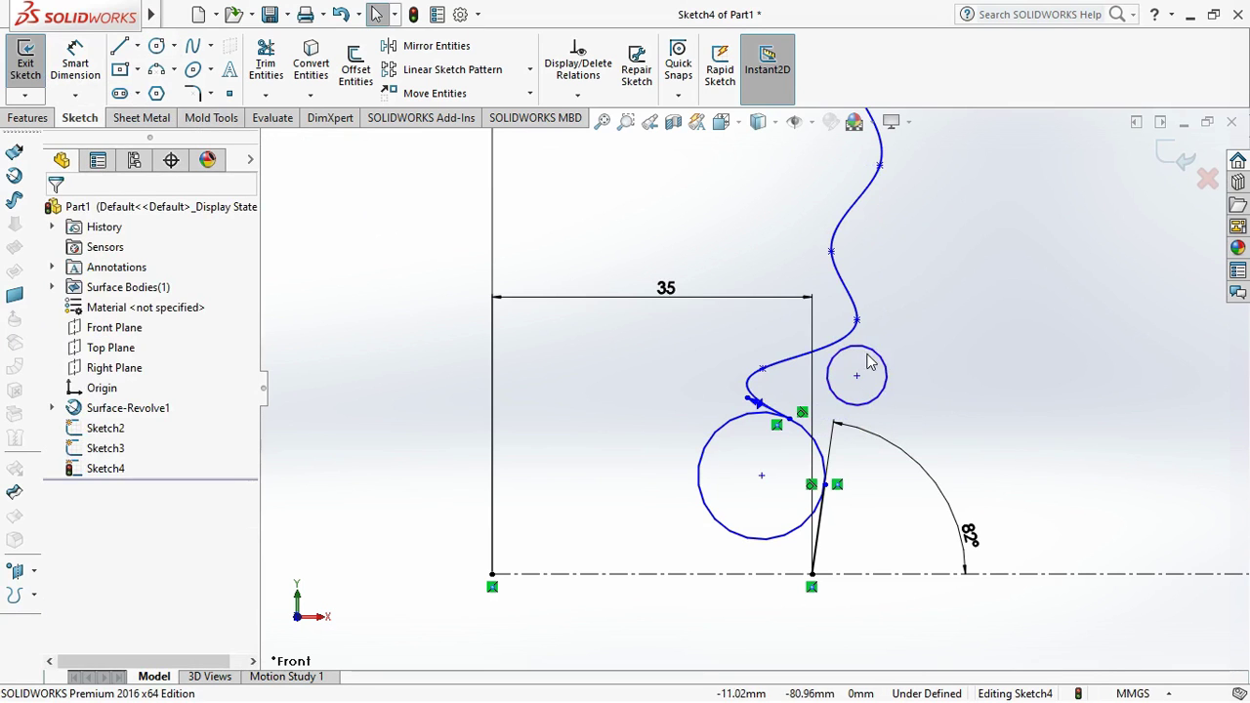
Add Tangent relations between the small circle and the guide spline, and between the two circles
{"action": "left_click", "coordinate": [865, 357]}
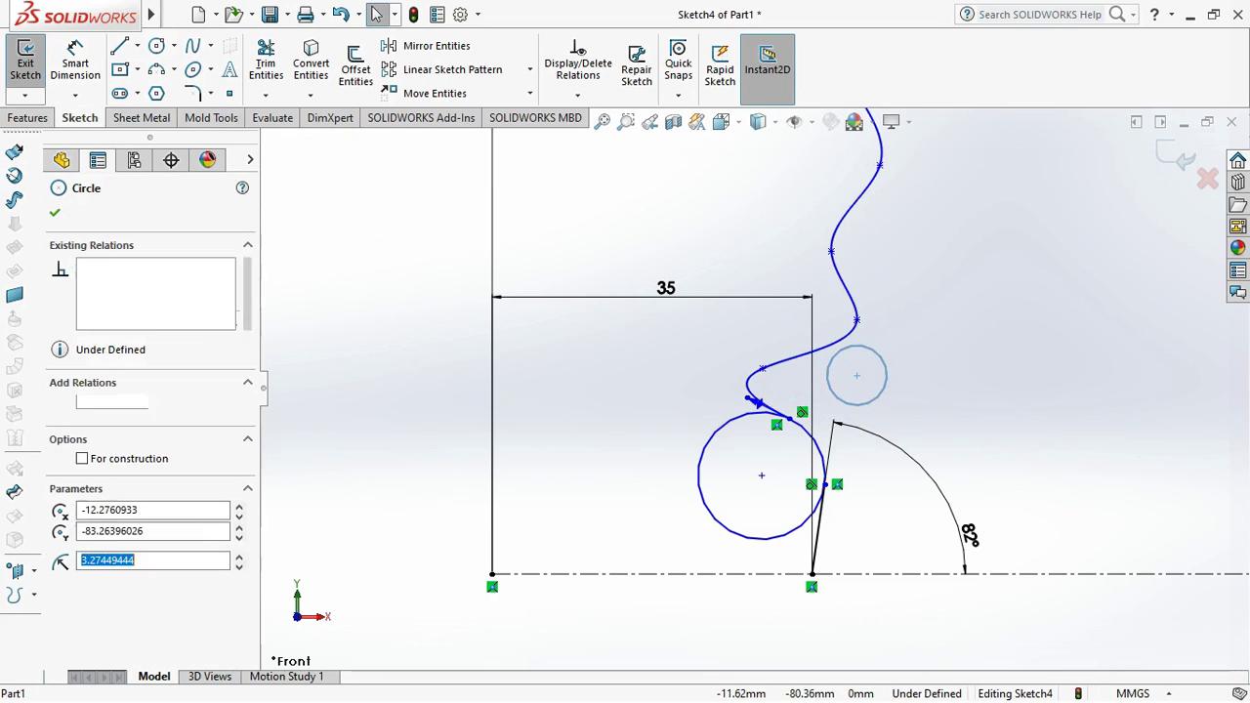
{"action": "left_click", "coordinate": [803, 349]}
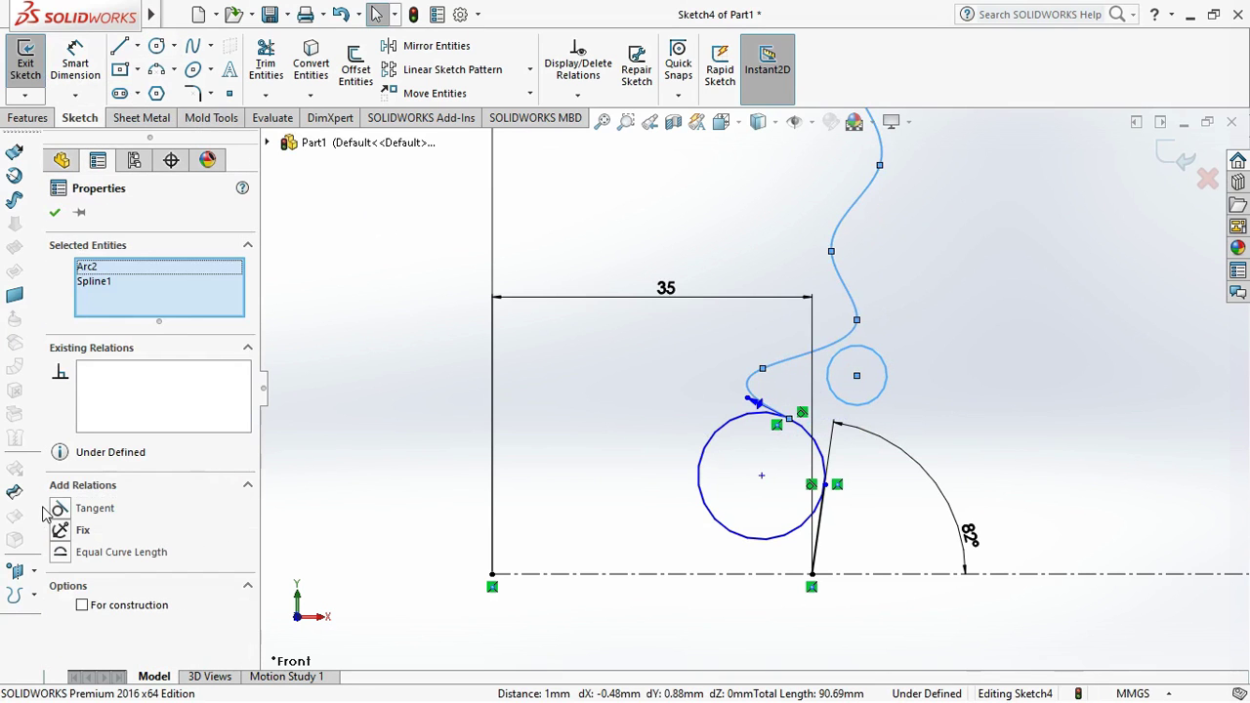
{"action": "left_click", "coordinate": [58, 509]}
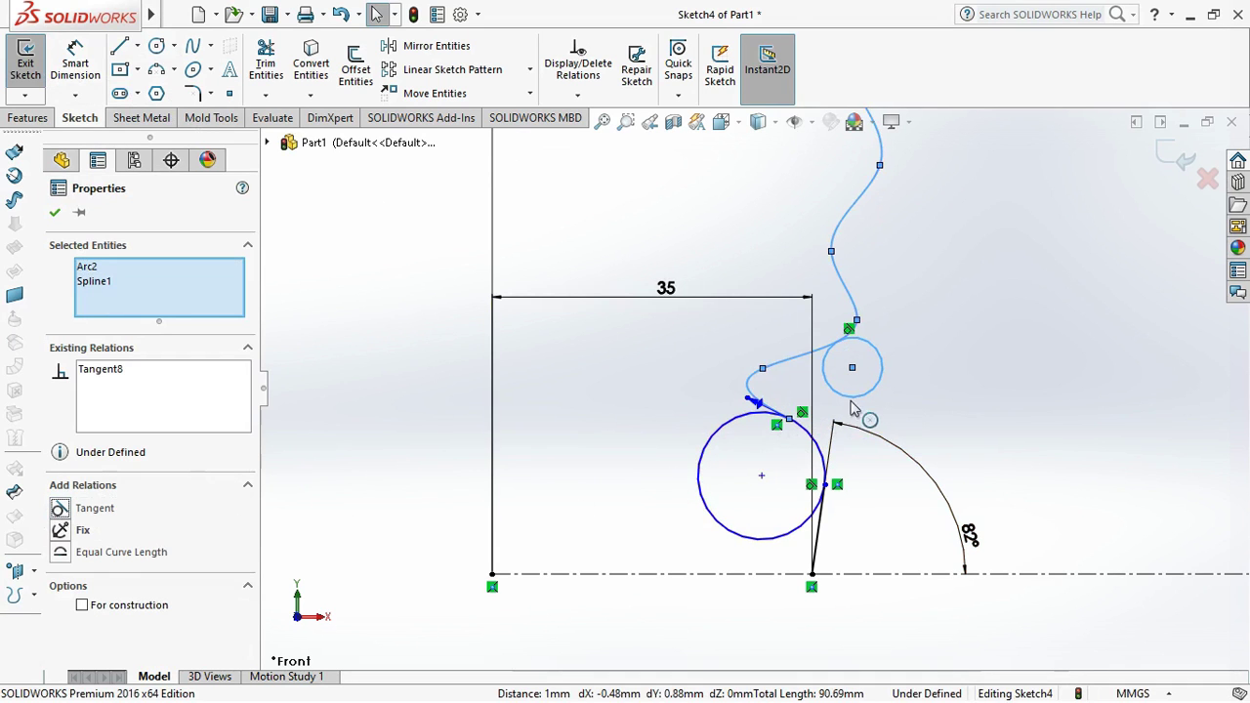
{"action": "left_click", "coordinate": [55, 215]}
{"action": "left_click", "coordinate": [852, 402]}
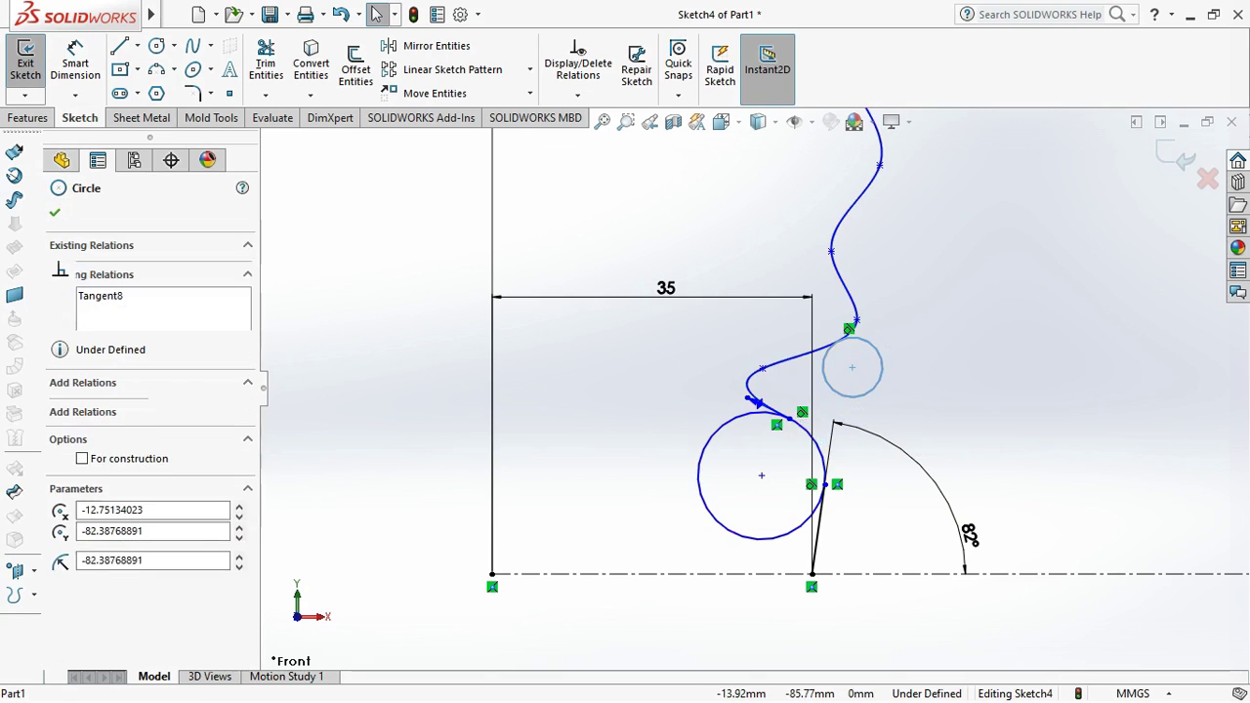
{"action": "left_click", "coordinate": [791, 420], "text": "ctrl"}
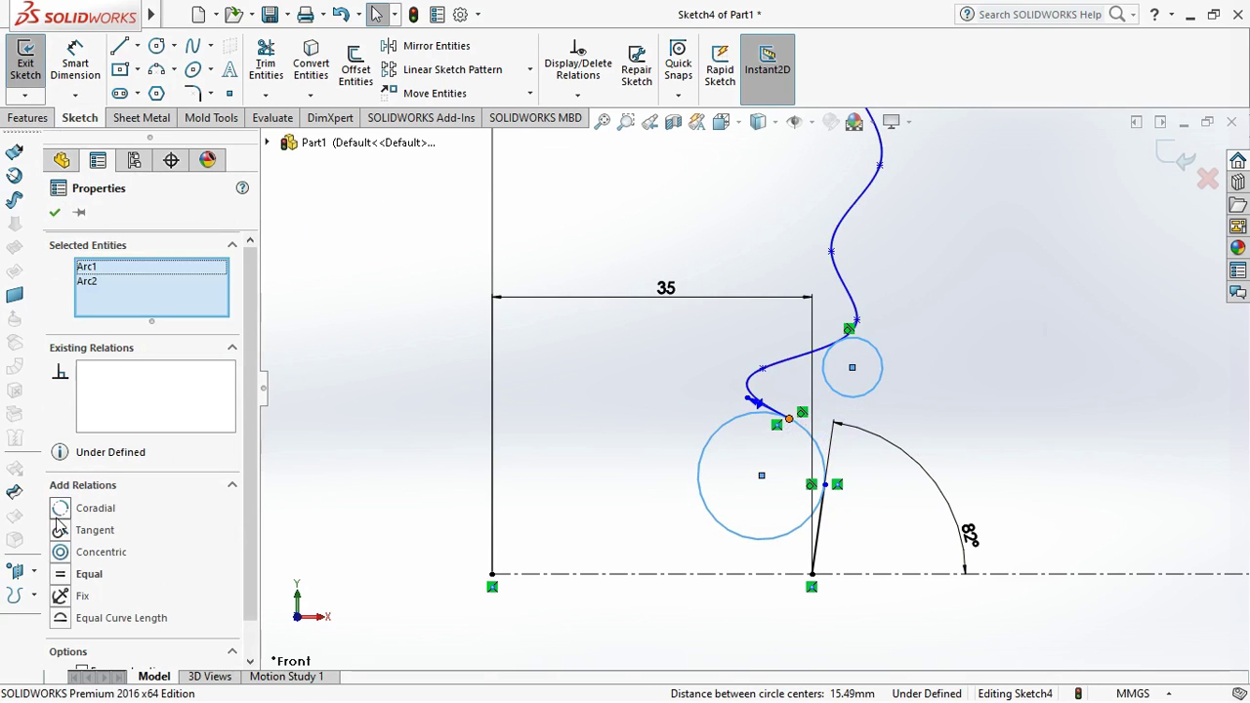
{"action": "left_click", "coordinate": [59, 529]}
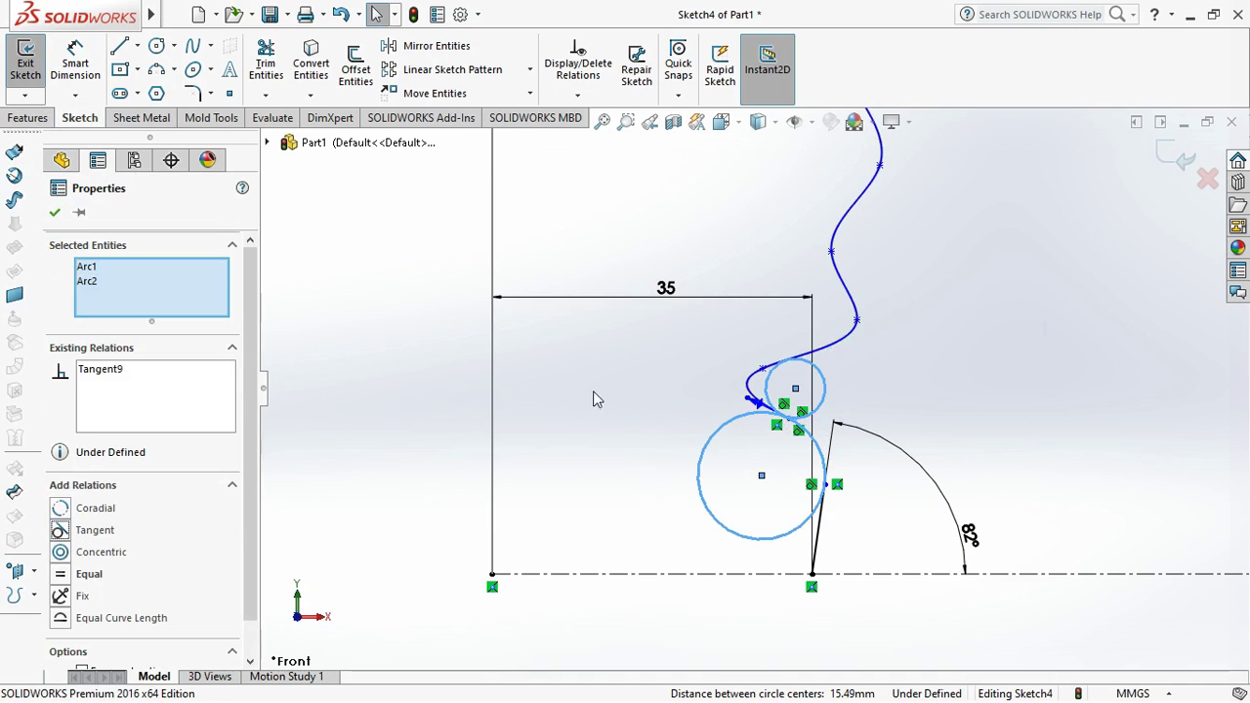
{"action": "left_click", "coordinate": [266, 61]}
Power-trim the unused arcs of the large and small circles
{"action": "scroll", "coordinate": [664, 362], "scroll_direction": "down", "scroll_amount": 2}
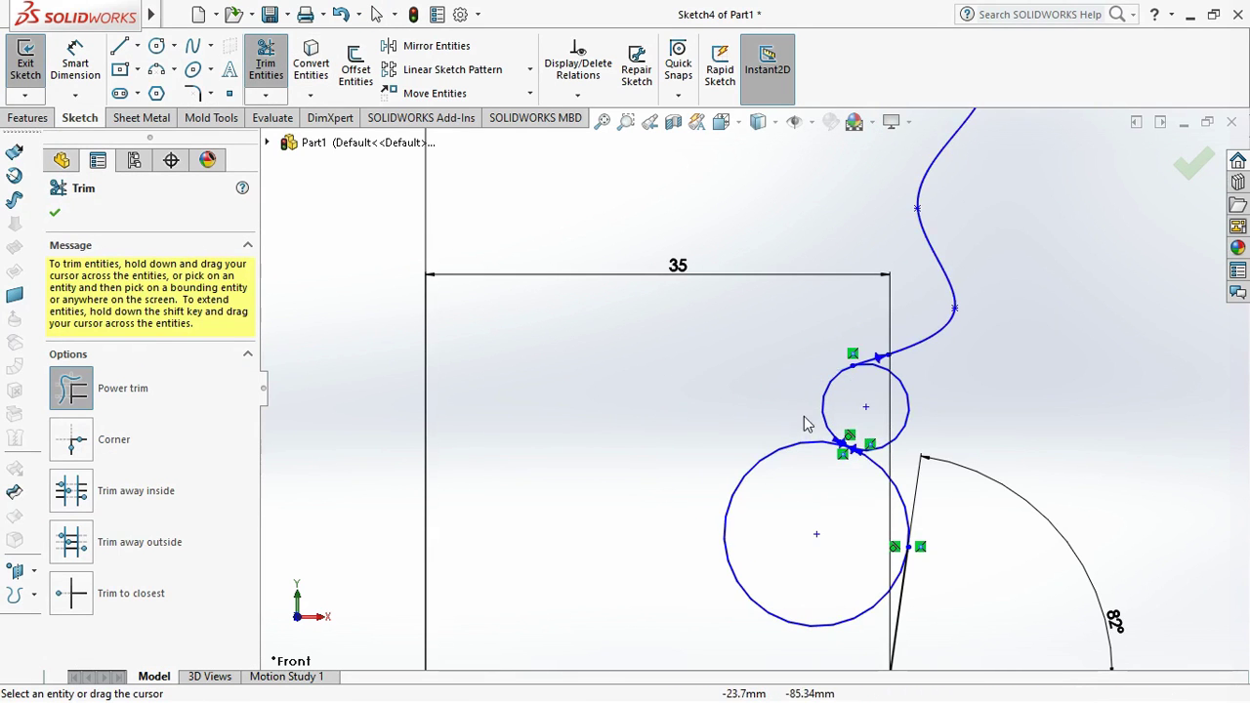
{"action": "left_click_drag", "start_coordinate": [765, 478], "coordinate": [849, 647]}
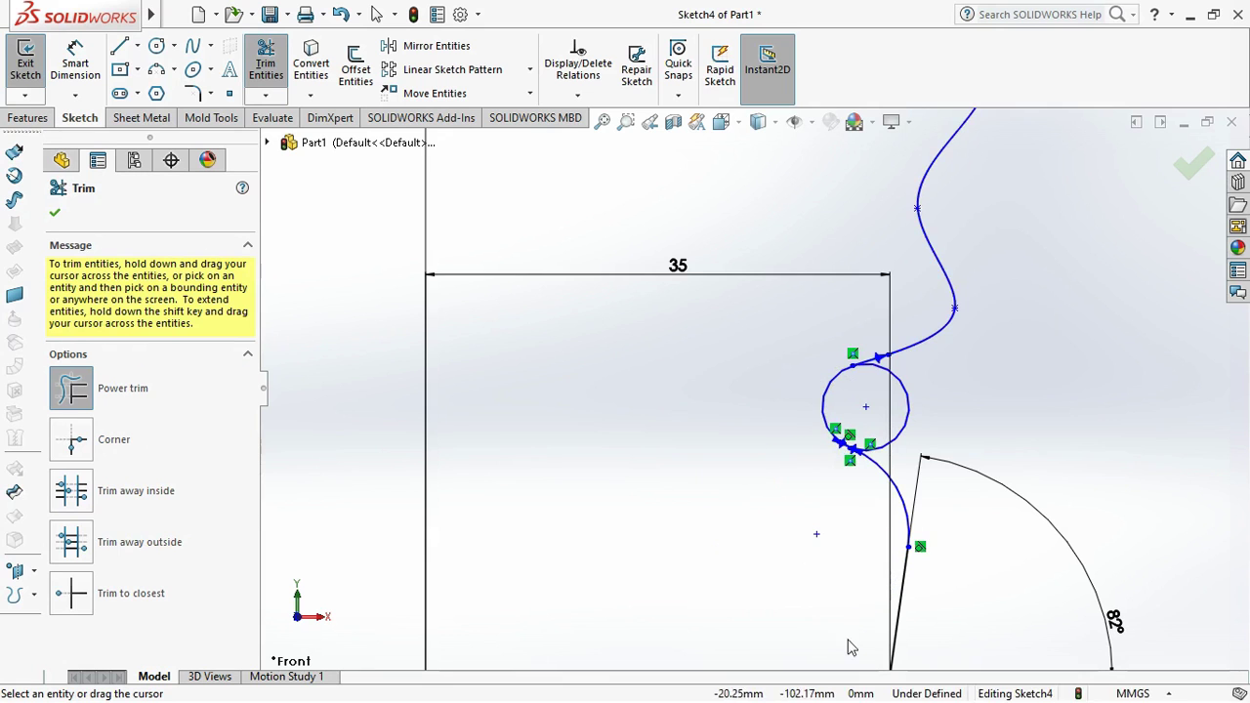
{"action": "left_click_drag", "start_coordinate": [948, 430], "coordinate": [897, 406]}
{"action": "scroll", "coordinate": [944, 488], "scroll_direction": "up", "scroll_amount": 2}
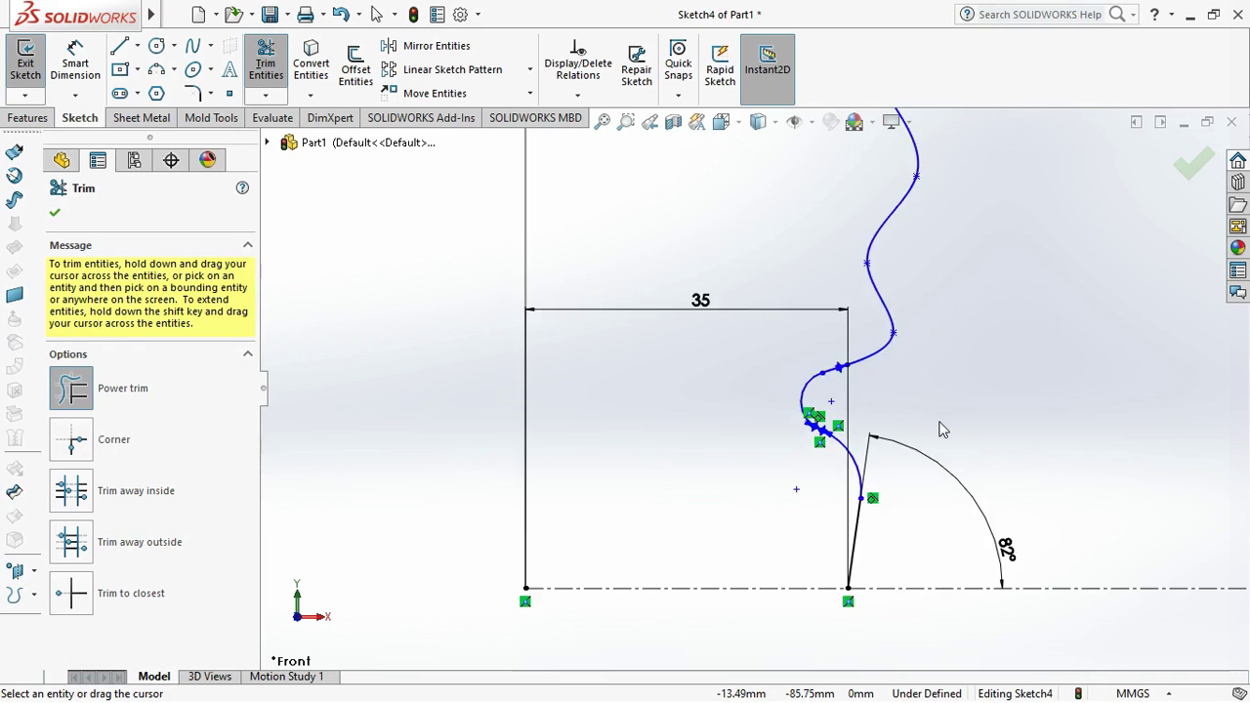
{"action": "scroll", "coordinate": [941, 427], "scroll_direction": "up", "scroll_amount": 1}
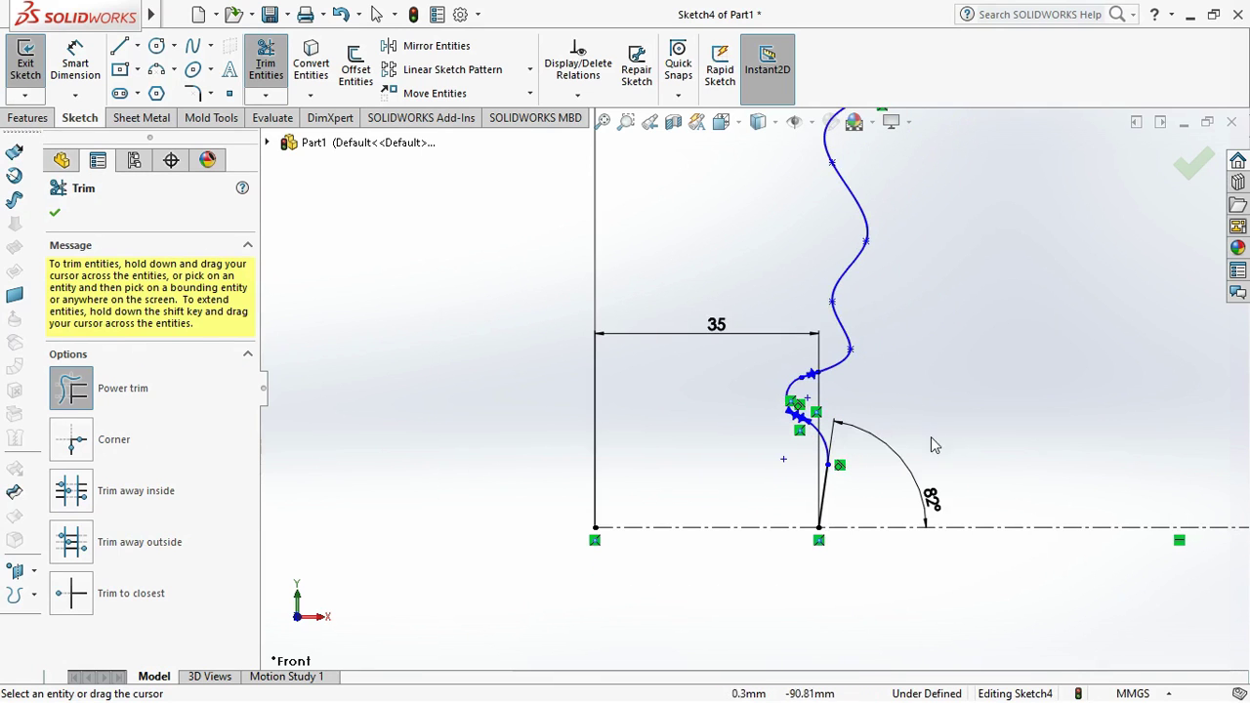
{"action": "left_click", "coordinate": [55, 216]}
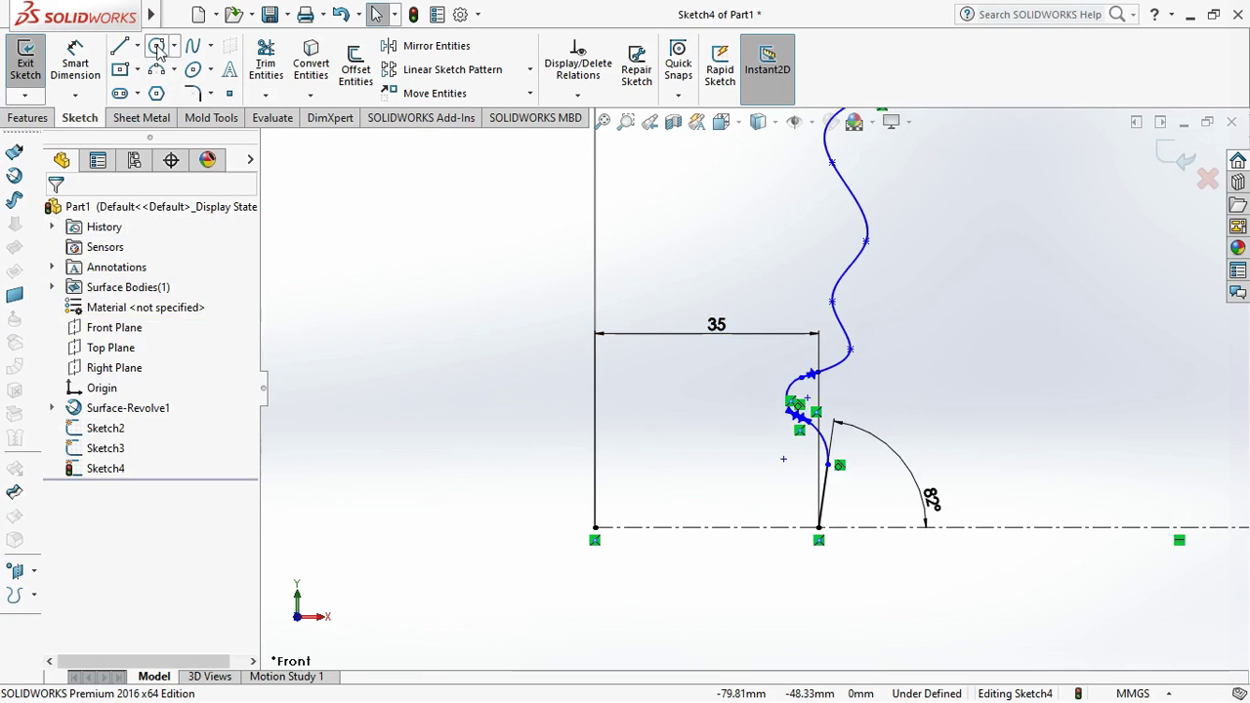
Make the remaining lower arc tangent to the sloped line
{"action": "scroll", "coordinate": [628, 483], "scroll_direction": "down", "scroll_amount": 2}
{"action": "scroll", "coordinate": [628, 483], "scroll_direction": "down", "scroll_amount": 1}
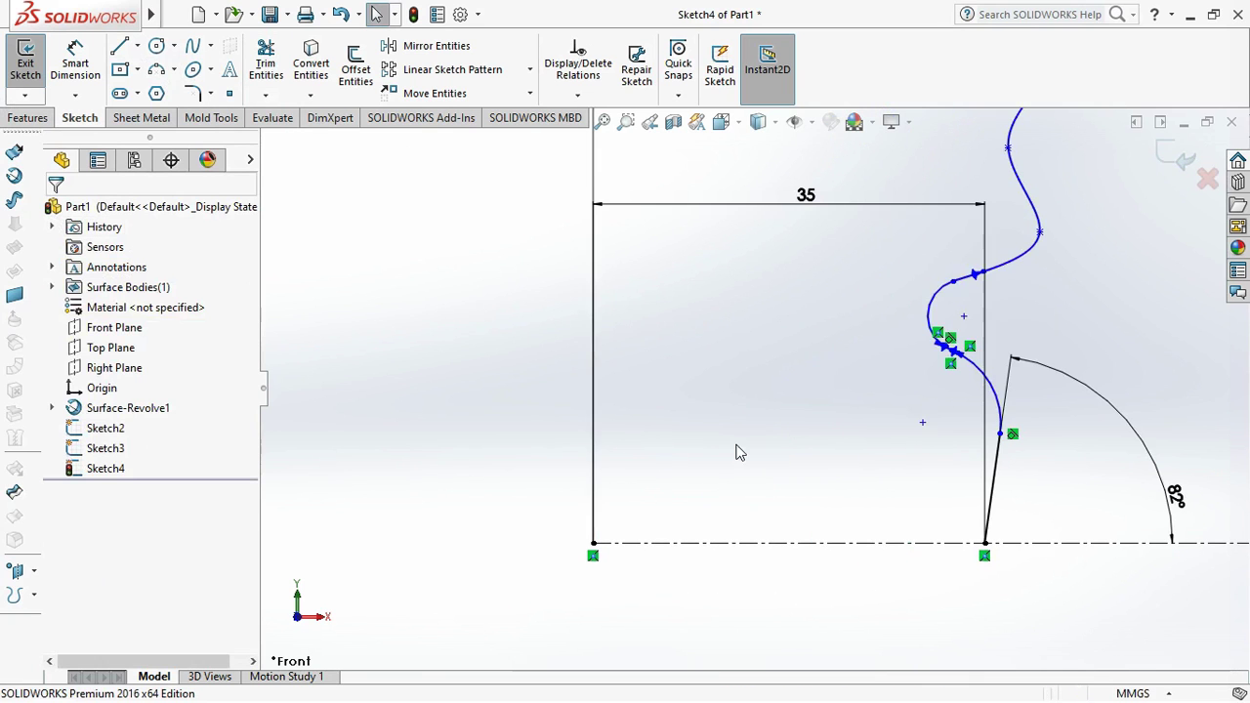
{"action": "left_click", "coordinate": [1005, 420]}
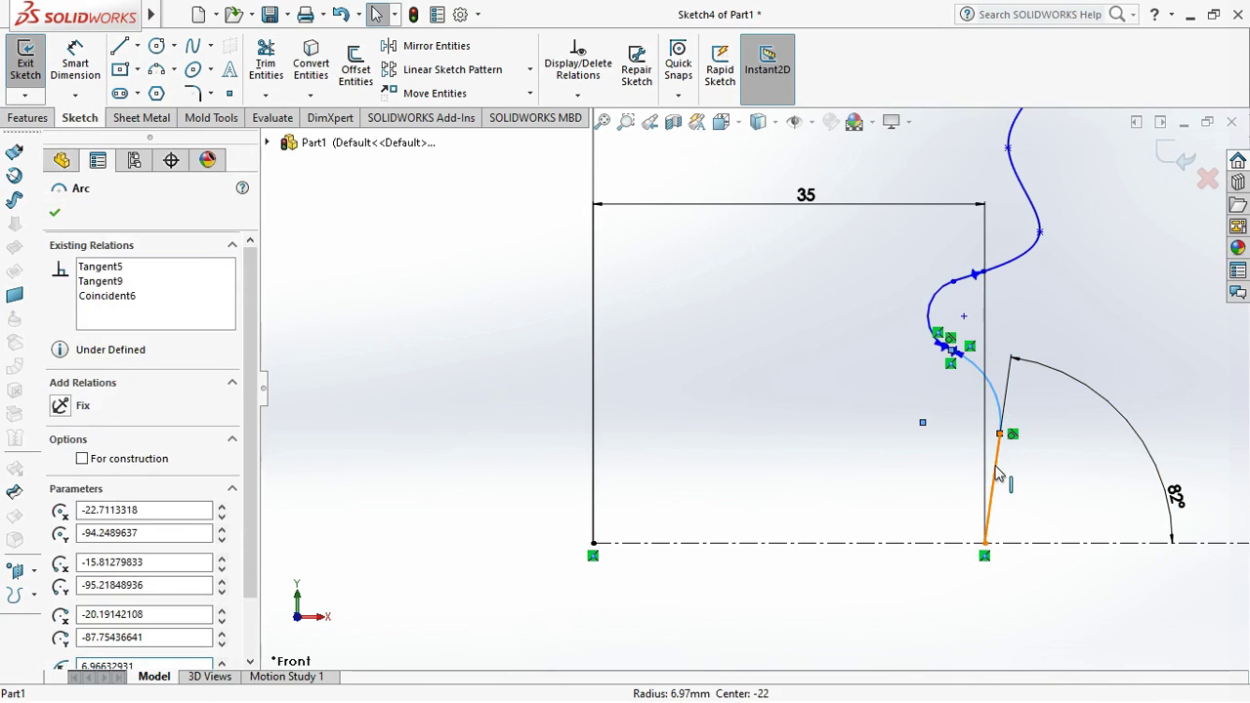
{"action": "left_click", "coordinate": [992, 488], "text": "ctrl"}
{"action": "left_click", "coordinate": [58, 509]}
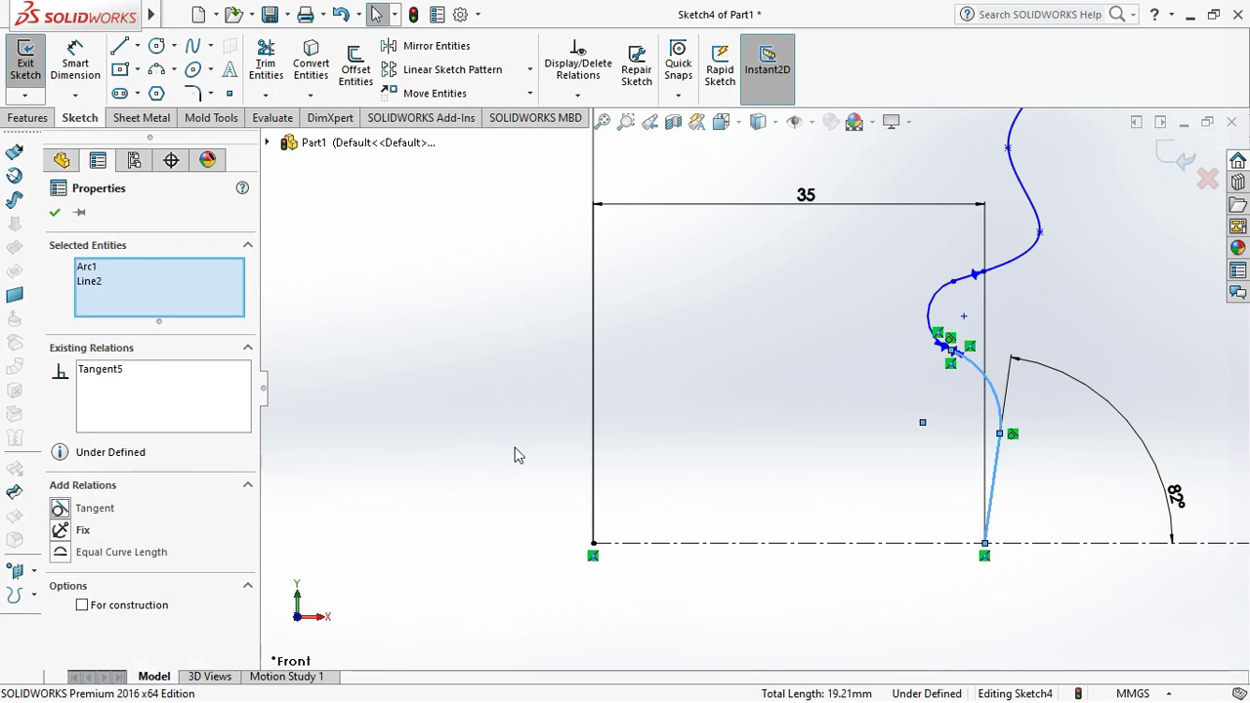
Leave the guide-curve sketch and frame the whole revolved body
{"action": "key", "text": "z"}
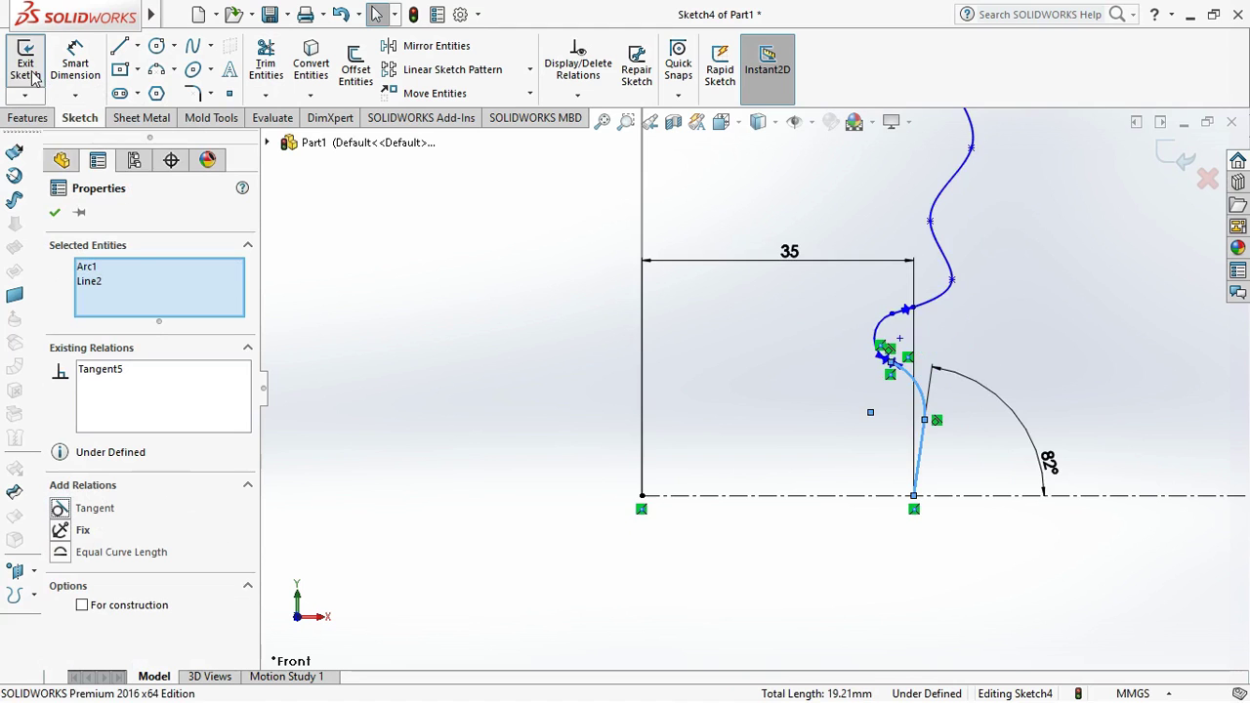
{"action": "left_click", "coordinate": [27, 64]}
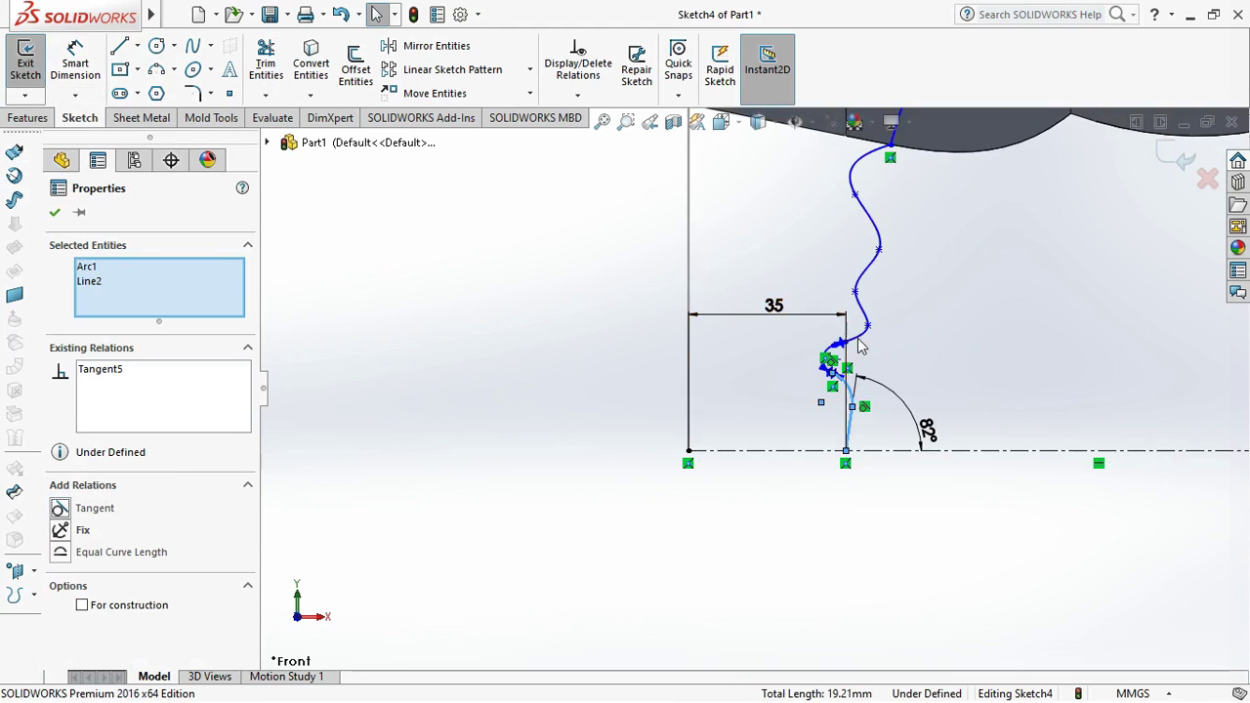
{"action": "scroll", "coordinate": [869, 334], "scroll_direction": "up", "scroll_amount": 3}
{"action": "scroll", "coordinate": [865, 388], "scroll_direction": "up", "scroll_amount": 2}
{"action": "middle_click_drag", "start_coordinate": [856, 388], "coordinate": [818, 577], "text": "ctrl"}
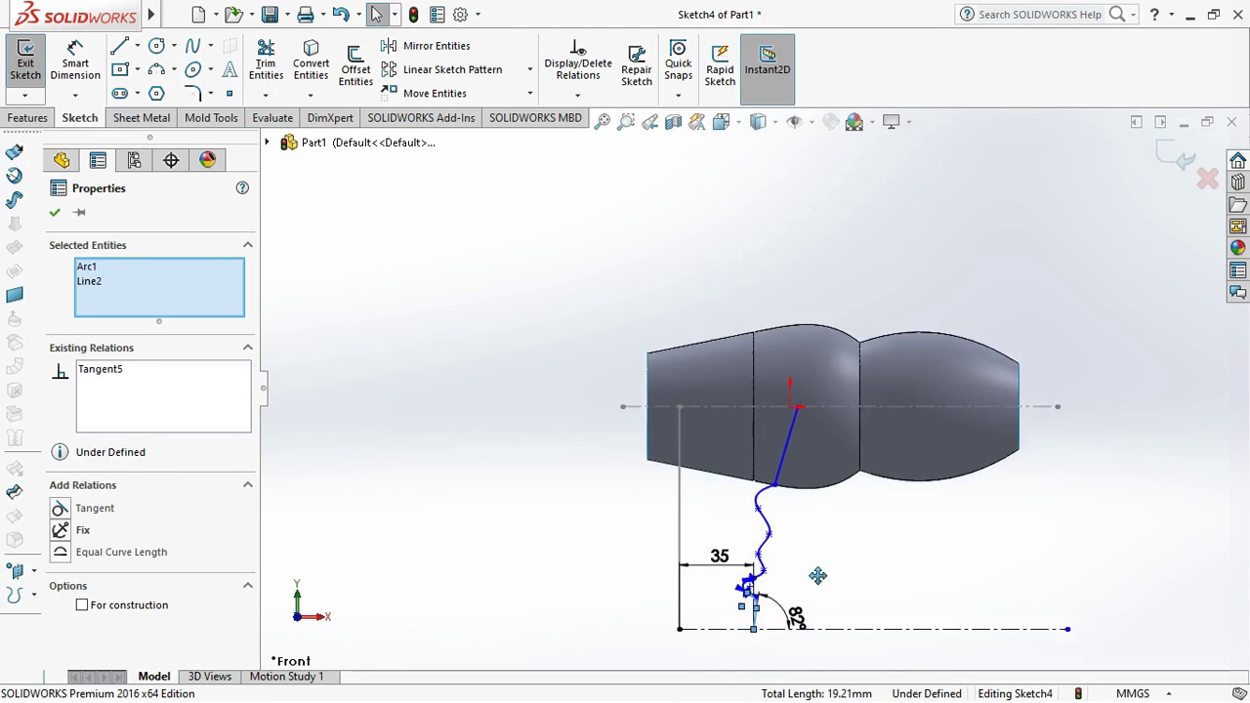
{"action": "scroll", "coordinate": [788, 501], "scroll_direction": "down", "scroll_amount": 1}
{"action": "scroll", "coordinate": [788, 501], "scroll_direction": "down", "scroll_amount": 4}
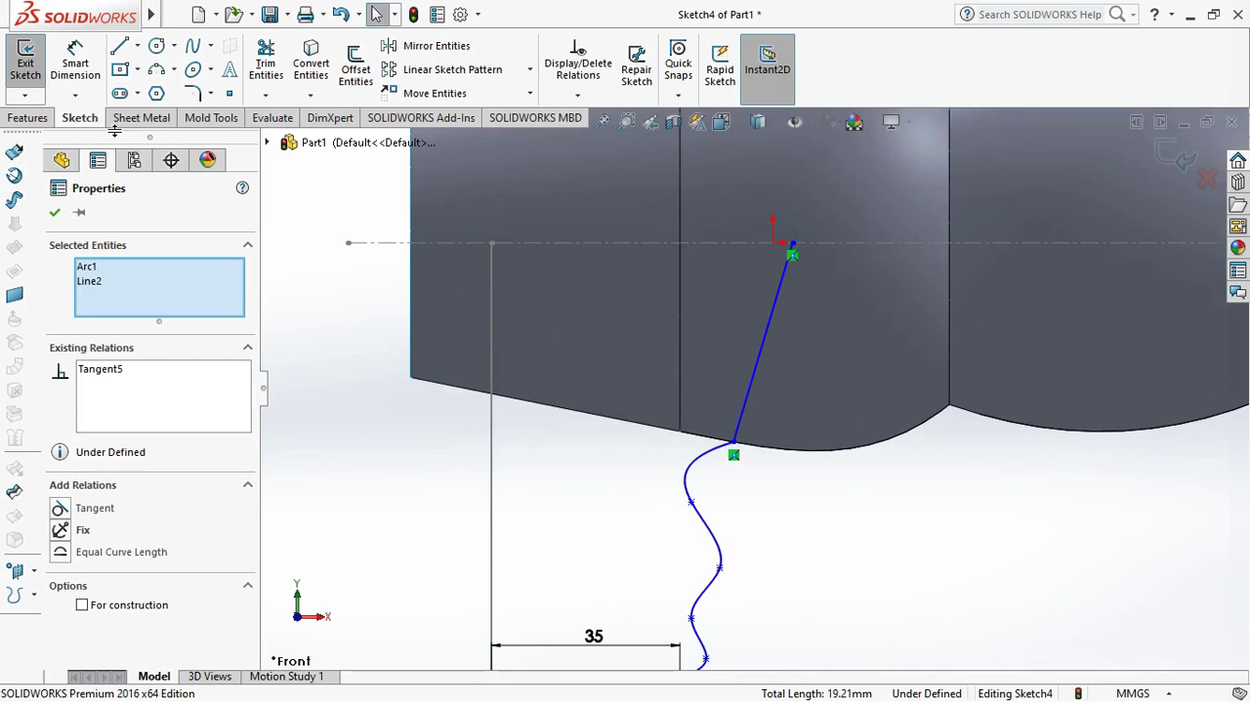
Exit Sketch4 and orbit to an angled 3D view of the guide curve beside the barrel
{"action": "left_click", "coordinate": [26, 61]}
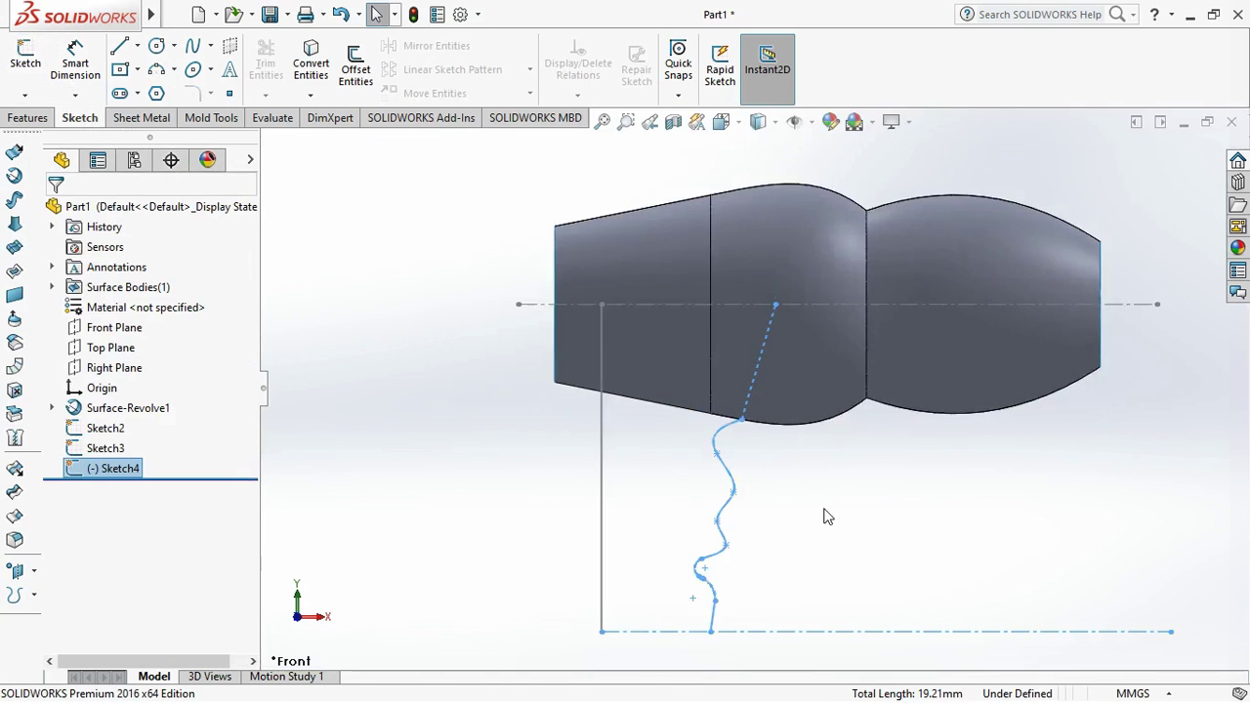
{"action": "middle_click_drag", "start_coordinate": [781, 605], "coordinate": [889, 480]}
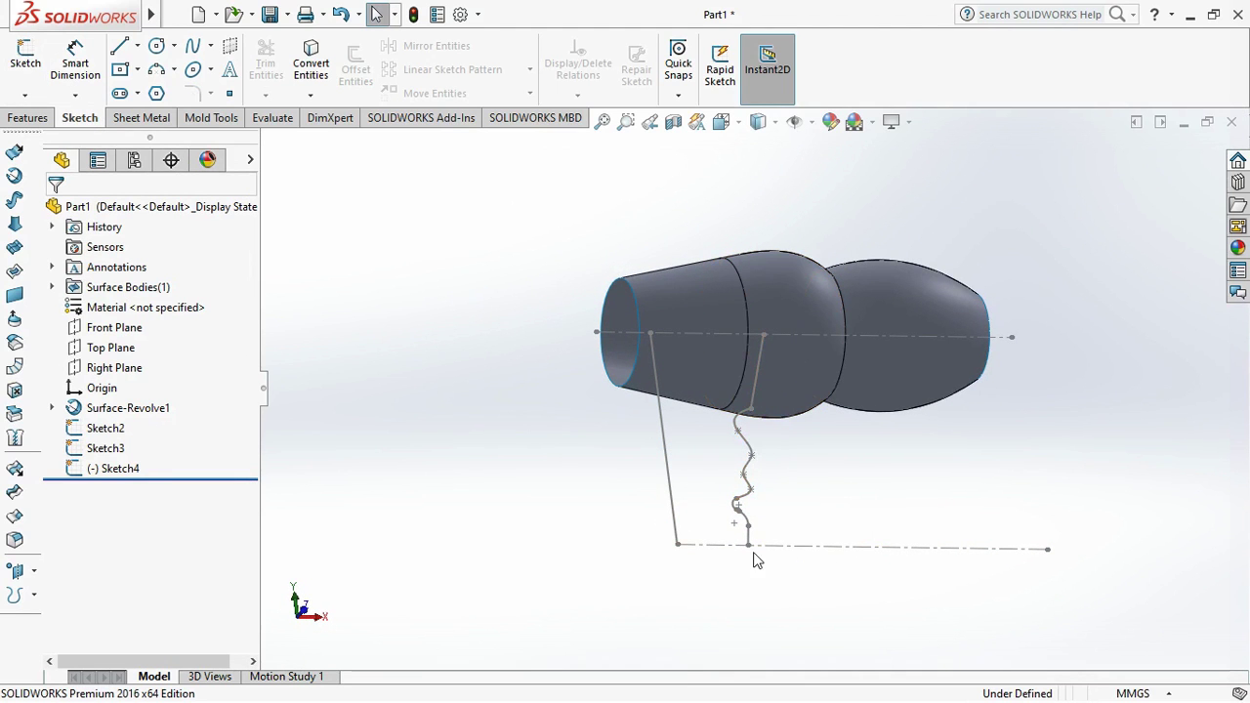
{"action": "scroll", "coordinate": [753, 559], "scroll_direction": "down", "scroll_amount": 2}
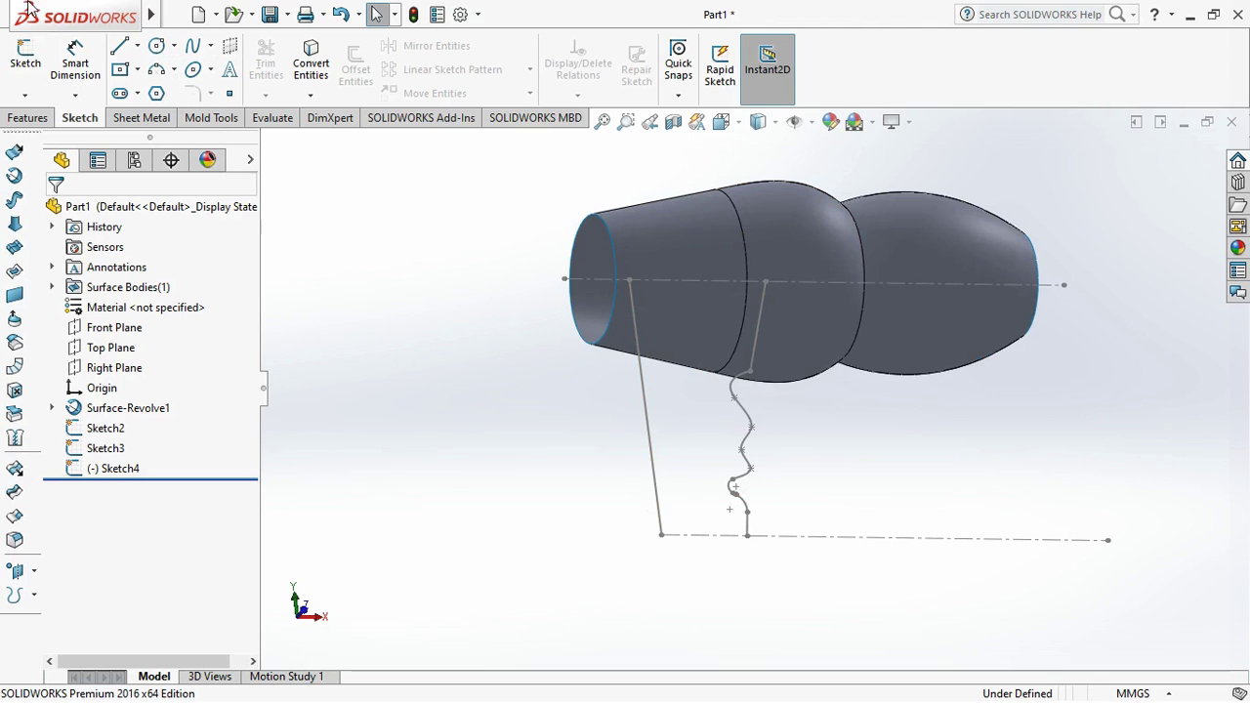
Add a reference plane through Sketch4's lower end point, parallel to the Top Plane
{"action": "left_click", "coordinate": [33, 571]}
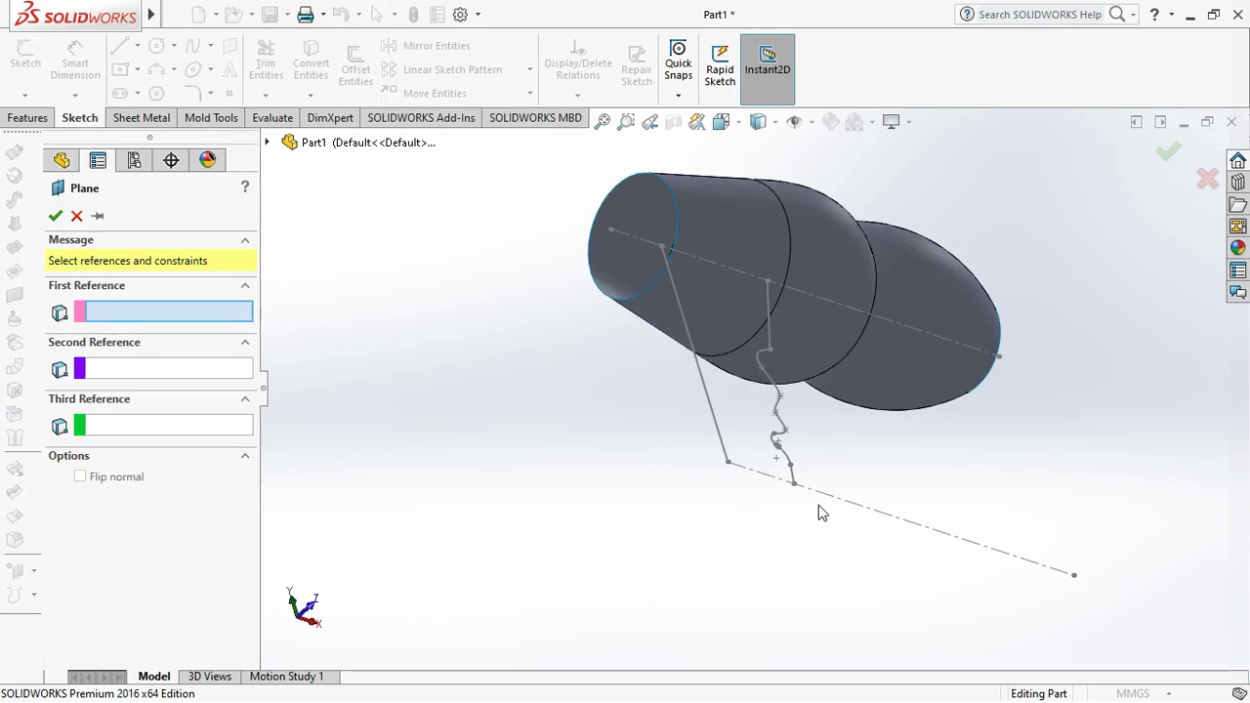
{"action": "mouse_move", "coordinate": [767, 477]}
{"action": "middle_mouse_down"}
{"action": "mouse_move", "coordinate": [684, 396]}
{"action": "mouse_move", "coordinate": [795, 483]}
{"action": "mouse_move", "coordinate": [787, 565]}
{"action": "middle_mouse_up"}
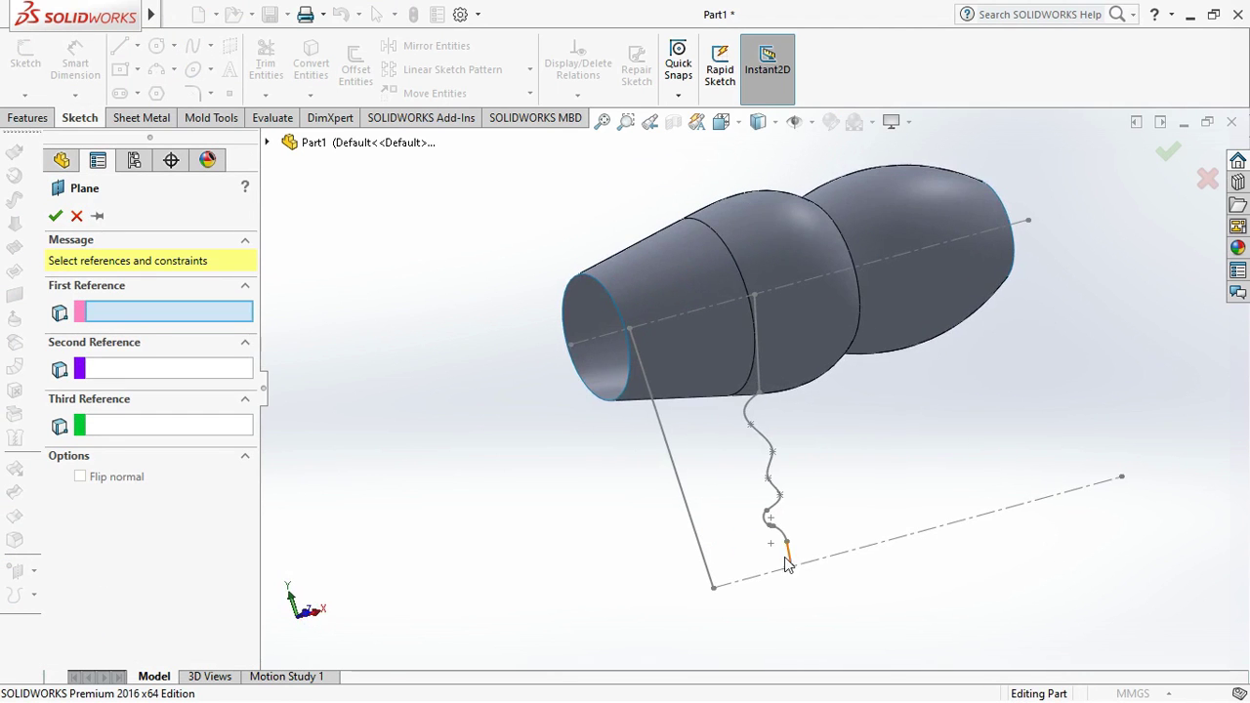
{"action": "left_click", "coordinate": [793, 568]}
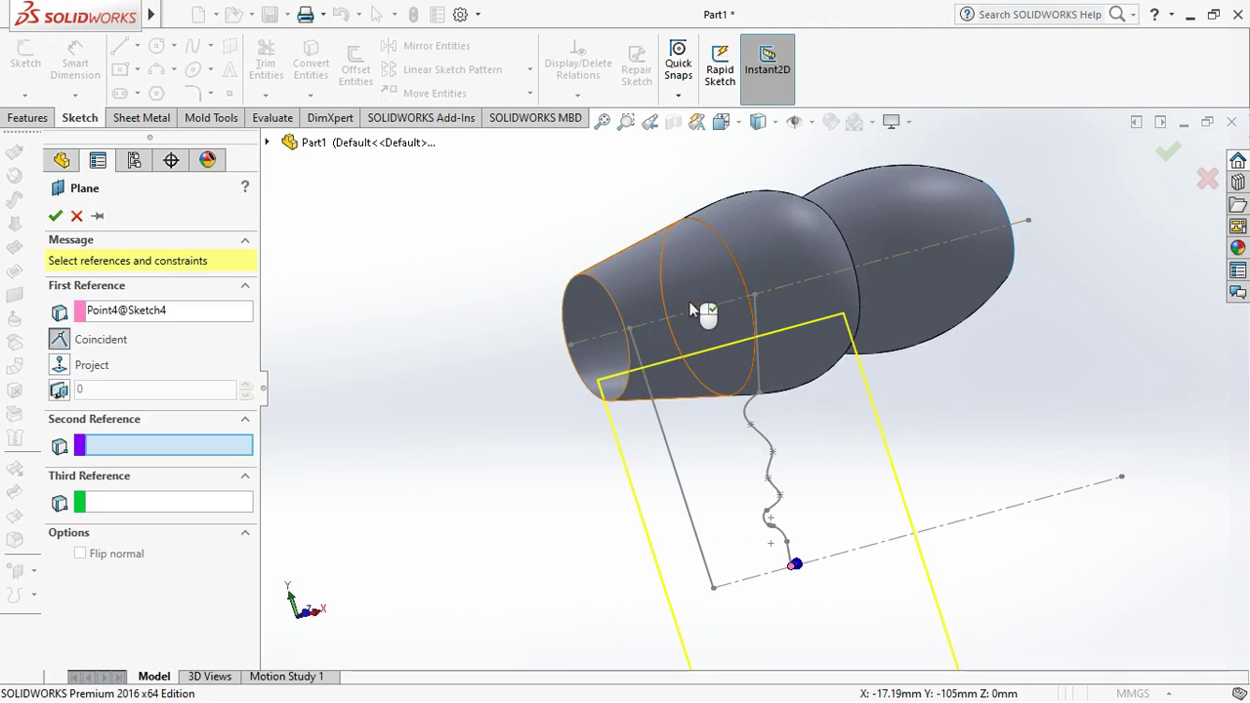
{"action": "left_click", "coordinate": [267, 144]}
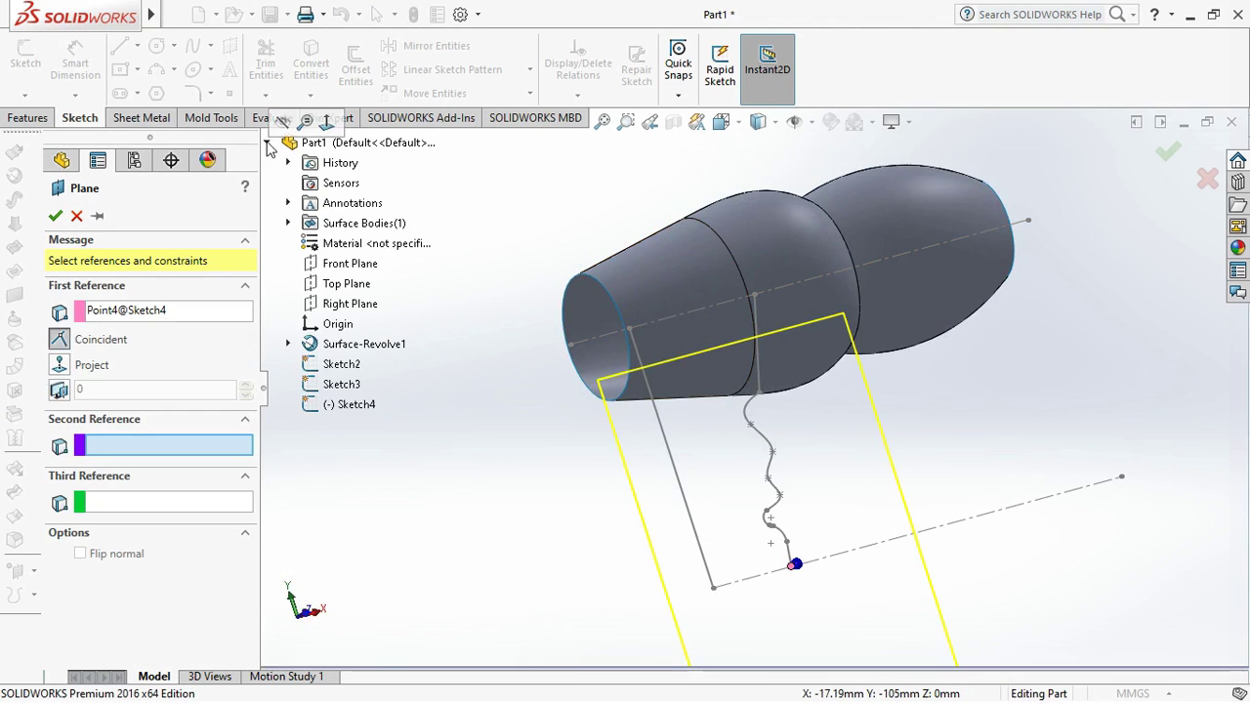
{"action": "left_click", "coordinate": [337, 285]}
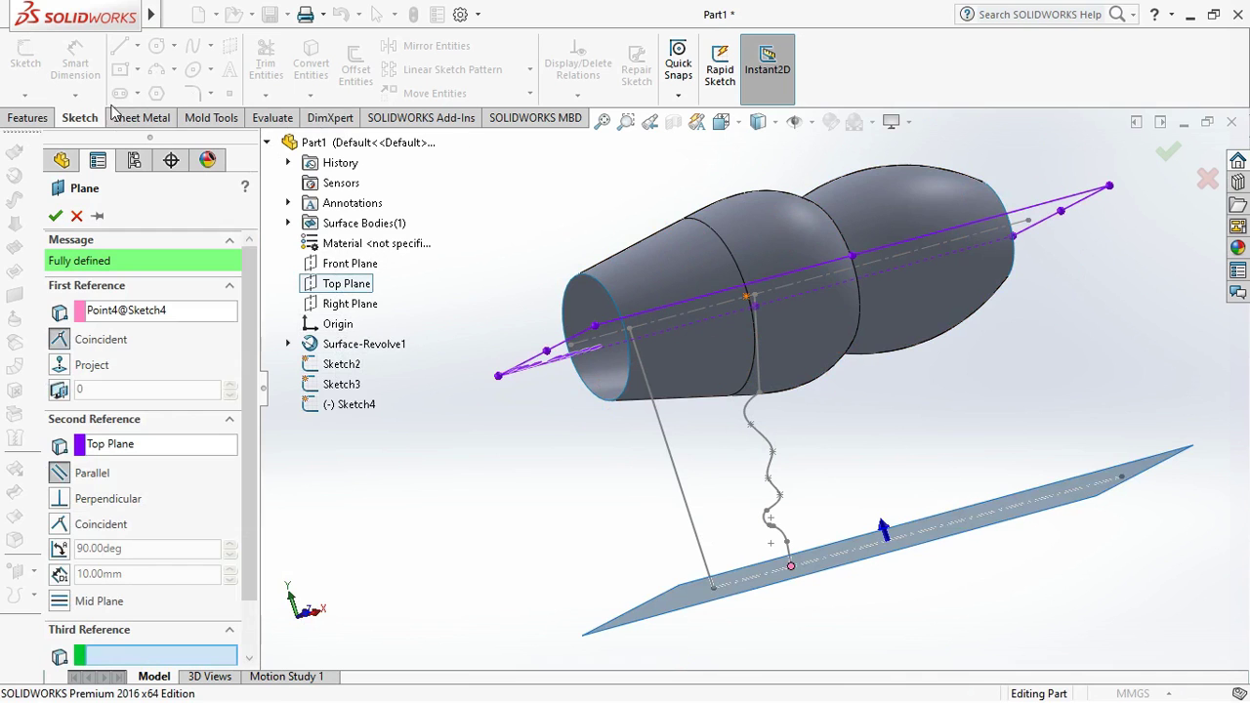
{"action": "left_click", "coordinate": [55, 215]}
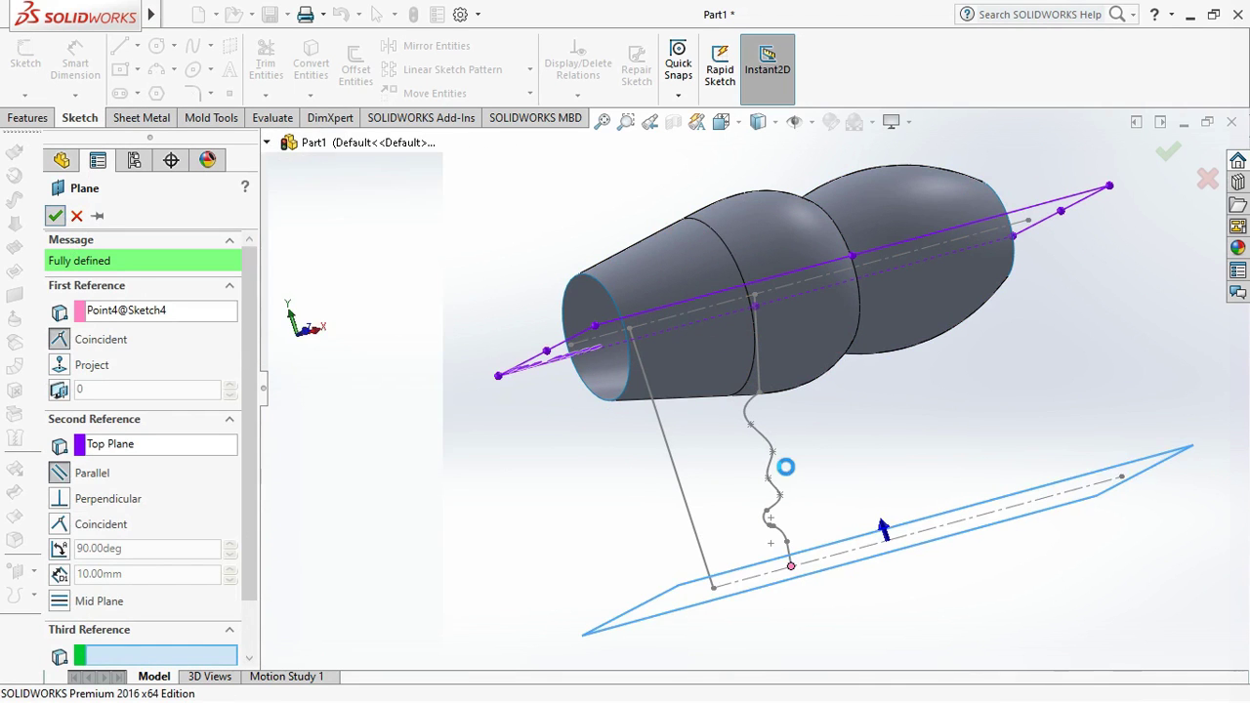
{"action": "middle_click_drag", "start_coordinate": [787, 467], "coordinate": [755, 377]}
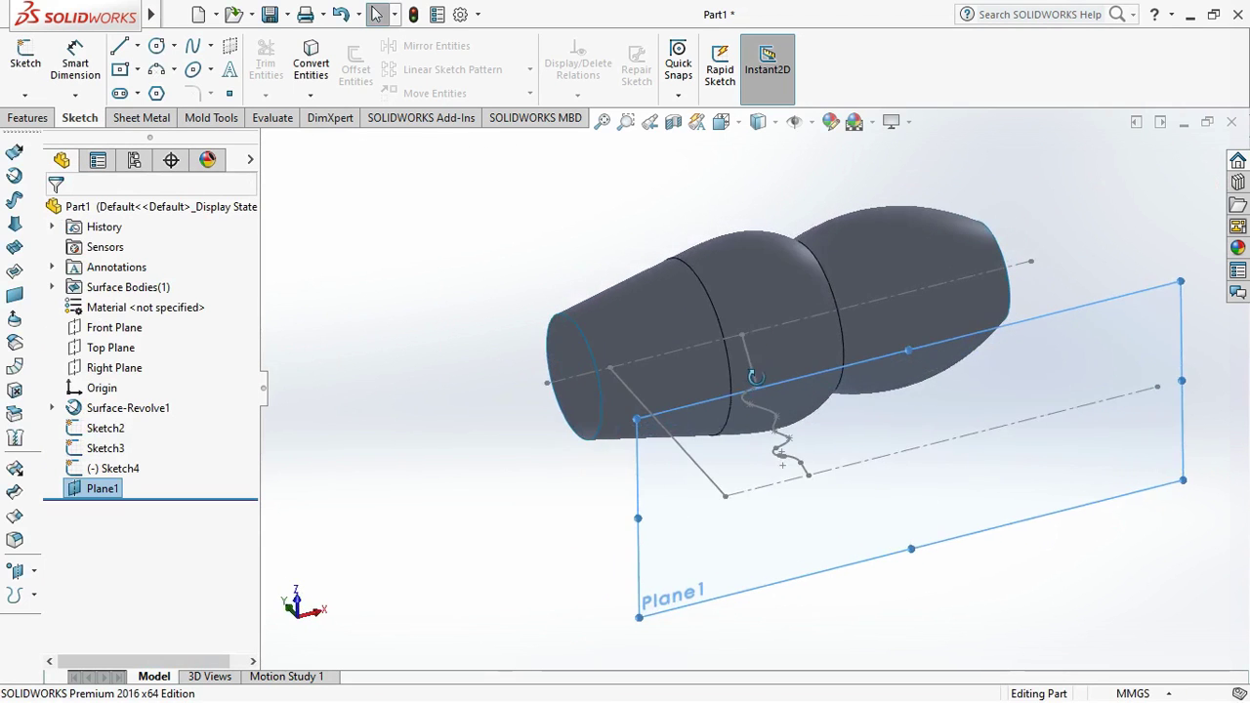
{"action": "left_click", "coordinate": [26, 59]}
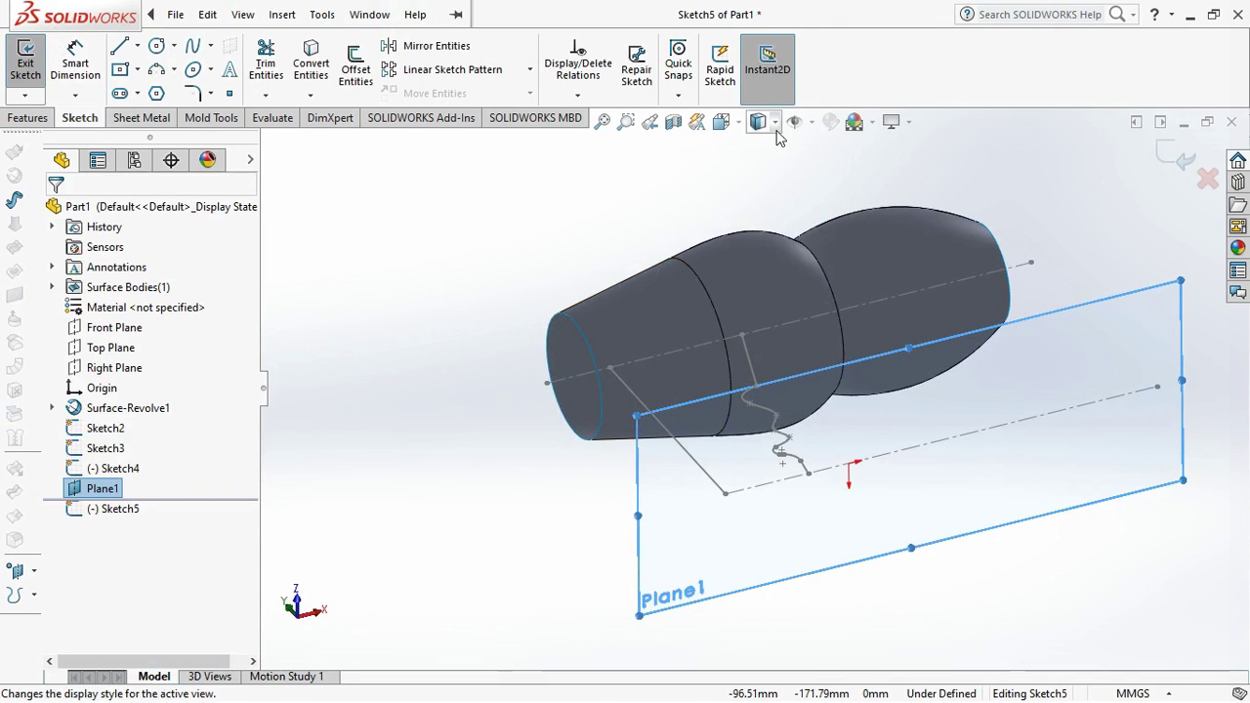
{"action": "left_click", "coordinate": [721, 123]}
{"action": "left_click", "coordinate": [823, 226]}
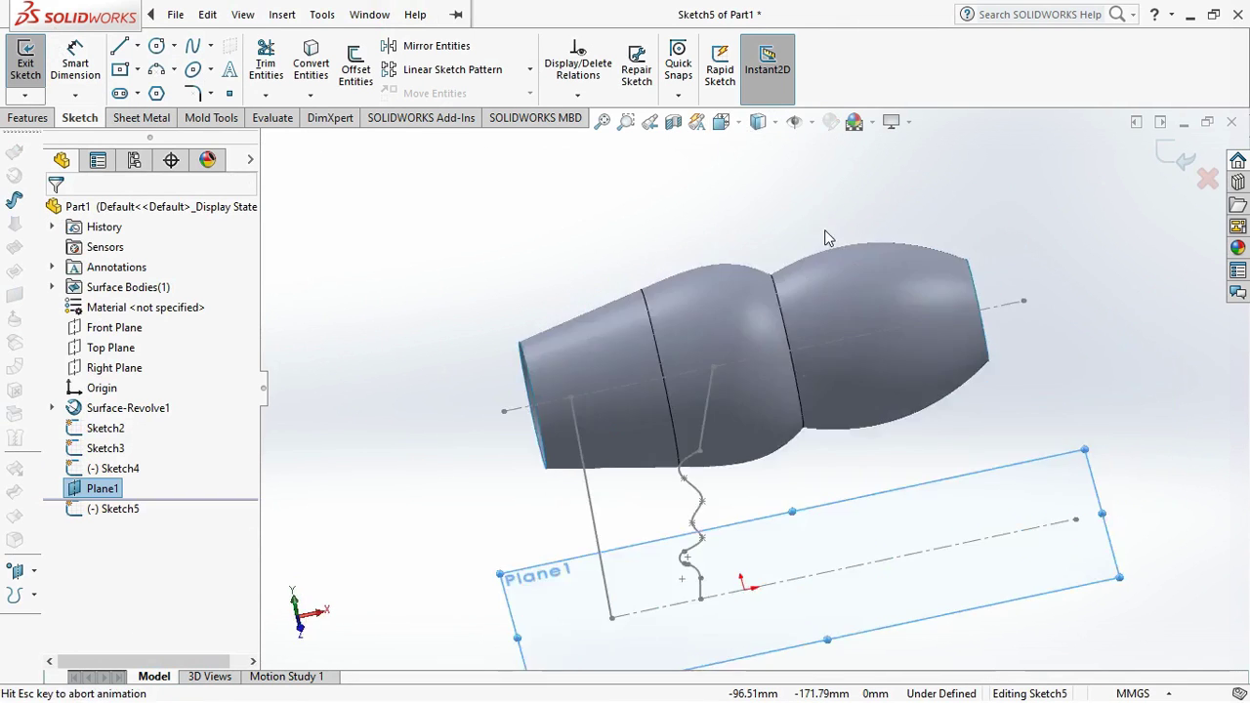
{"action": "mouse_move", "coordinate": [761, 360]}
{"action": "middle_mouse_down"}
{"action": "mouse_move", "coordinate": [667, 149]}
{"action": "mouse_move", "coordinate": [562, 208]}
{"action": "mouse_move", "coordinate": [623, 415]}
{"action": "mouse_move", "coordinate": [627, 288]}
{"action": "mouse_move", "coordinate": [654, 523]}
{"action": "middle_mouse_up"}
{"action": "scroll", "coordinate": [654, 523], "scroll_direction": "down", "scroll_amount": 3}
{"action": "scroll", "coordinate": [654, 522], "scroll_direction": "up", "scroll_amount": 1}
{"action": "scroll", "coordinate": [652, 528], "scroll_direction": "up", "scroll_amount": 2}
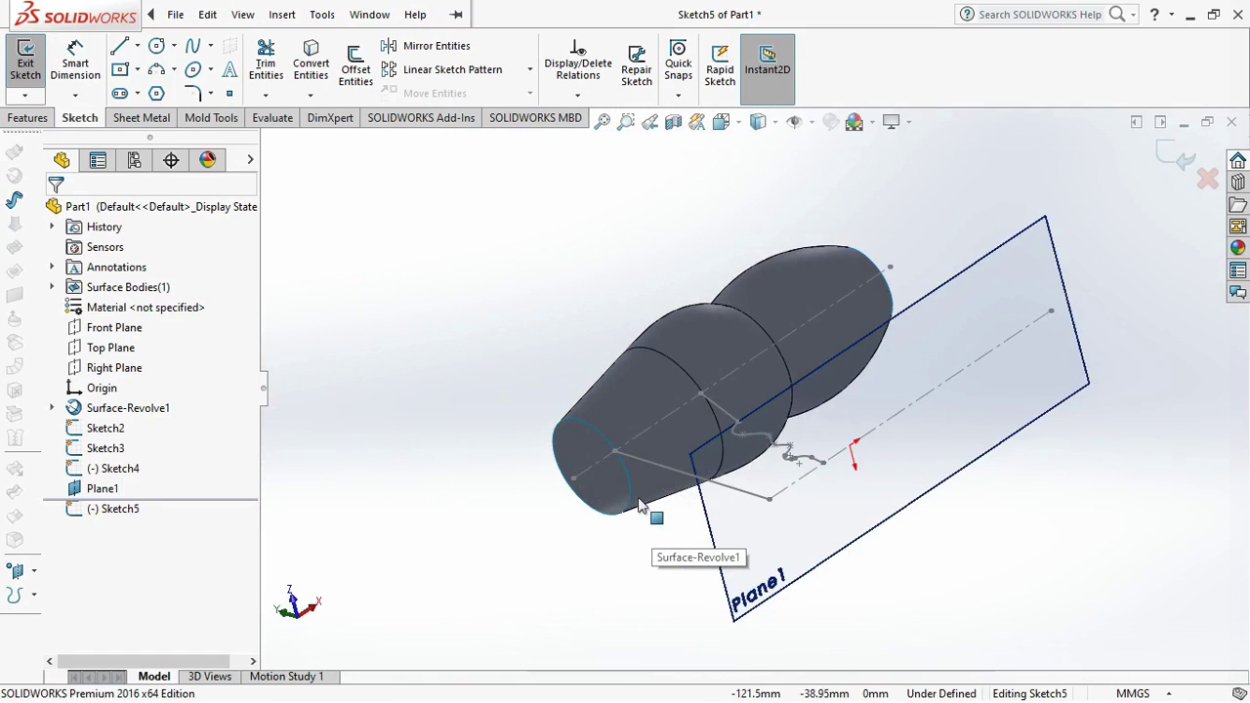
Draw a circle about 21.89 mm across, centred on the handle centreline on Plane1
{"action": "left_click", "coordinate": [157, 46]}
{"action": "scroll", "coordinate": [939, 471], "scroll_direction": "down", "scroll_amount": 3}
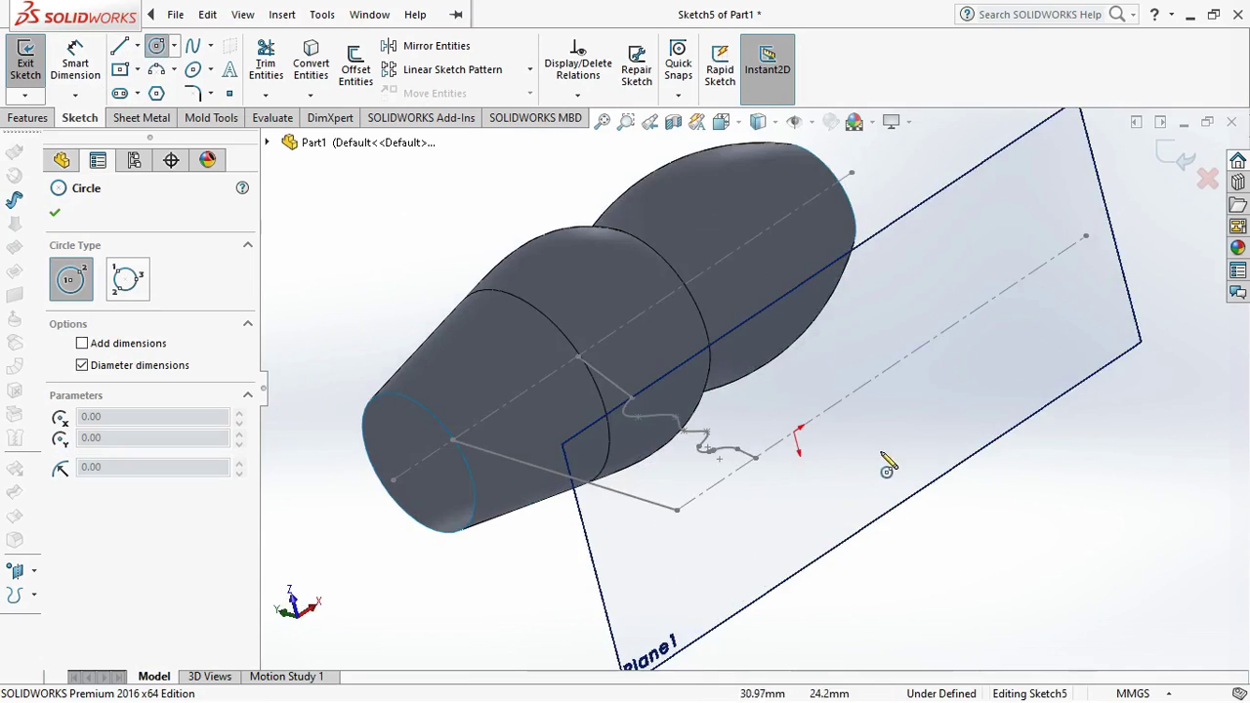
{"action": "left_click", "coordinate": [633, 485]}
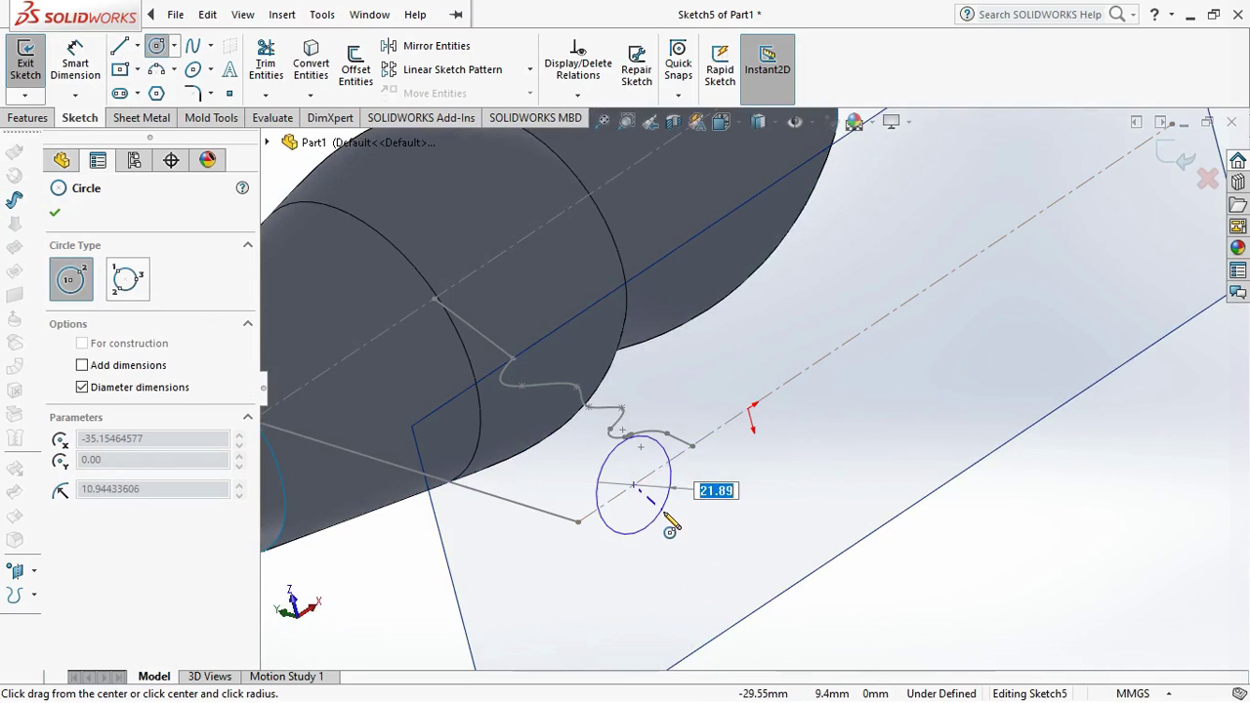
{"action": "left_click", "coordinate": [679, 528]}
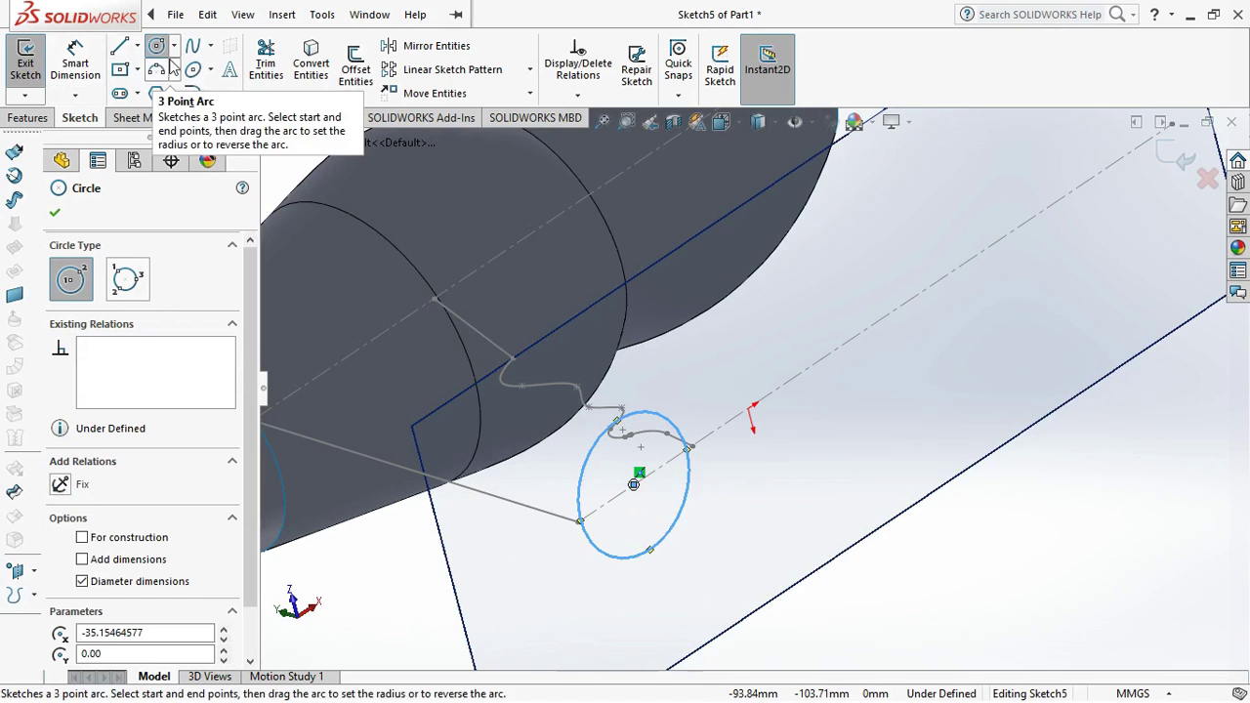
Draw an extra larger circle, then undo it
{"action": "left_click", "coordinate": [664, 416]}
{"action": "left_click", "coordinate": [756, 354]}
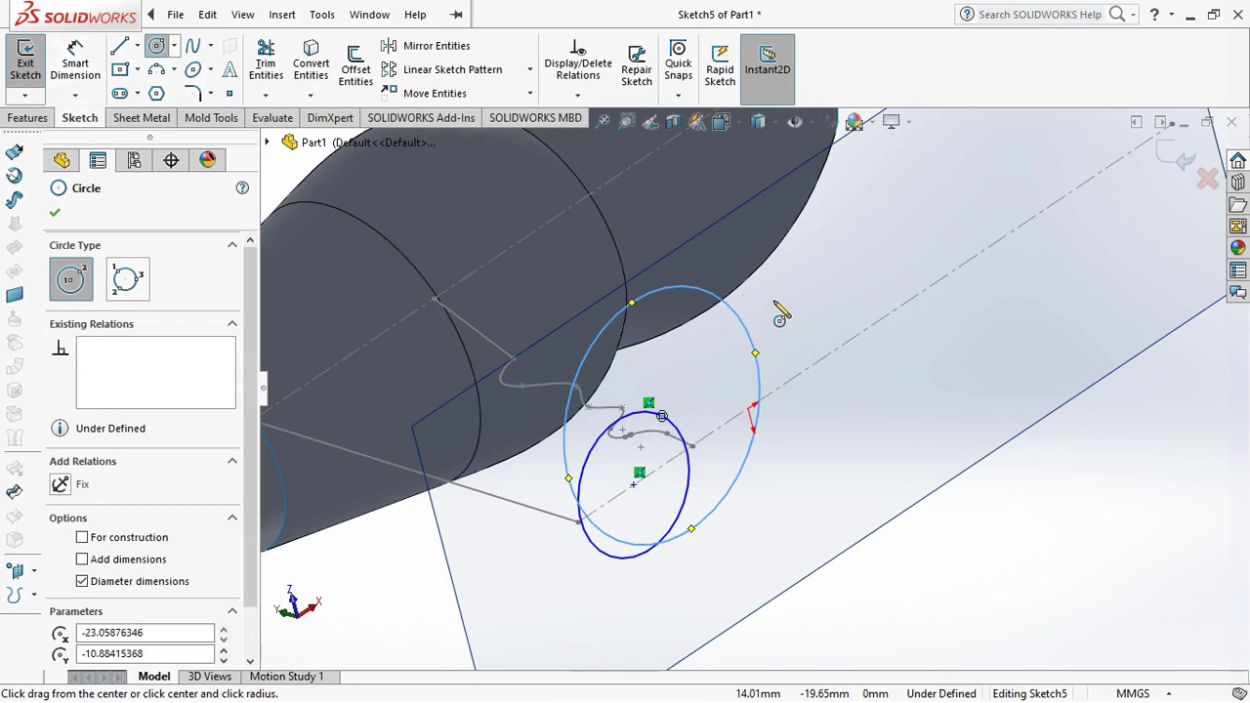
{"action": "key", "text": "Escape"}
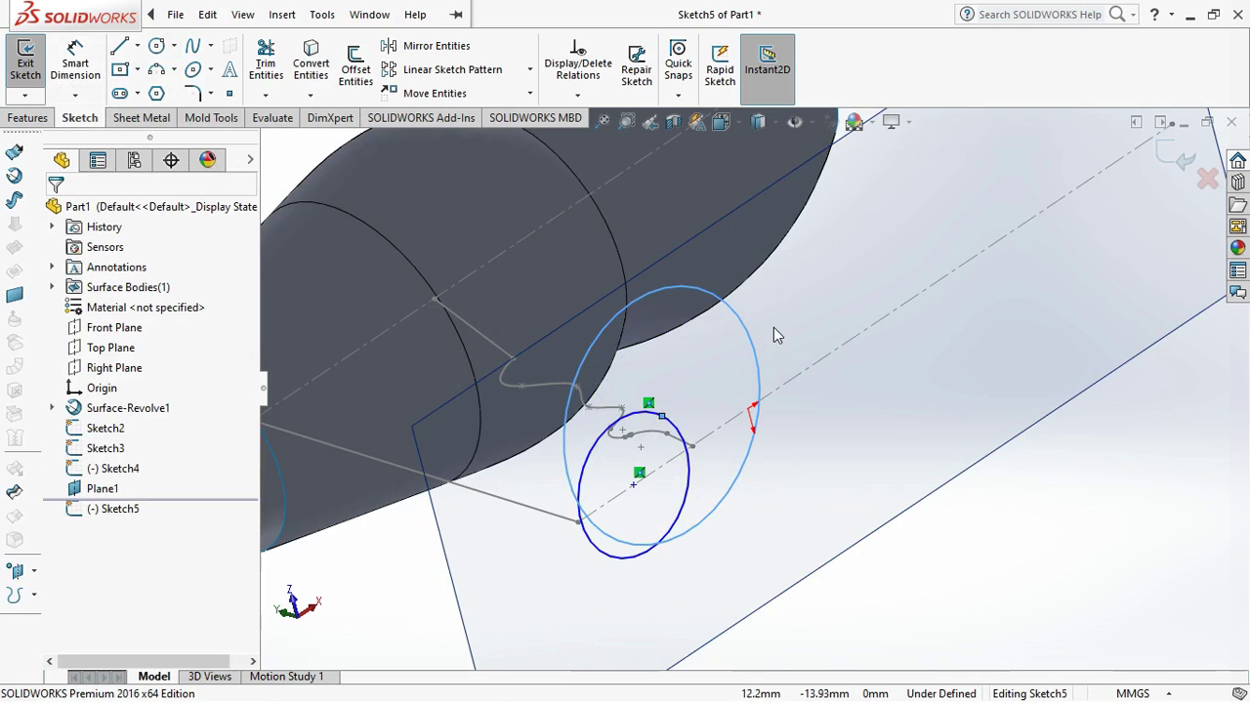
{"action": "key", "text": "Escape"}
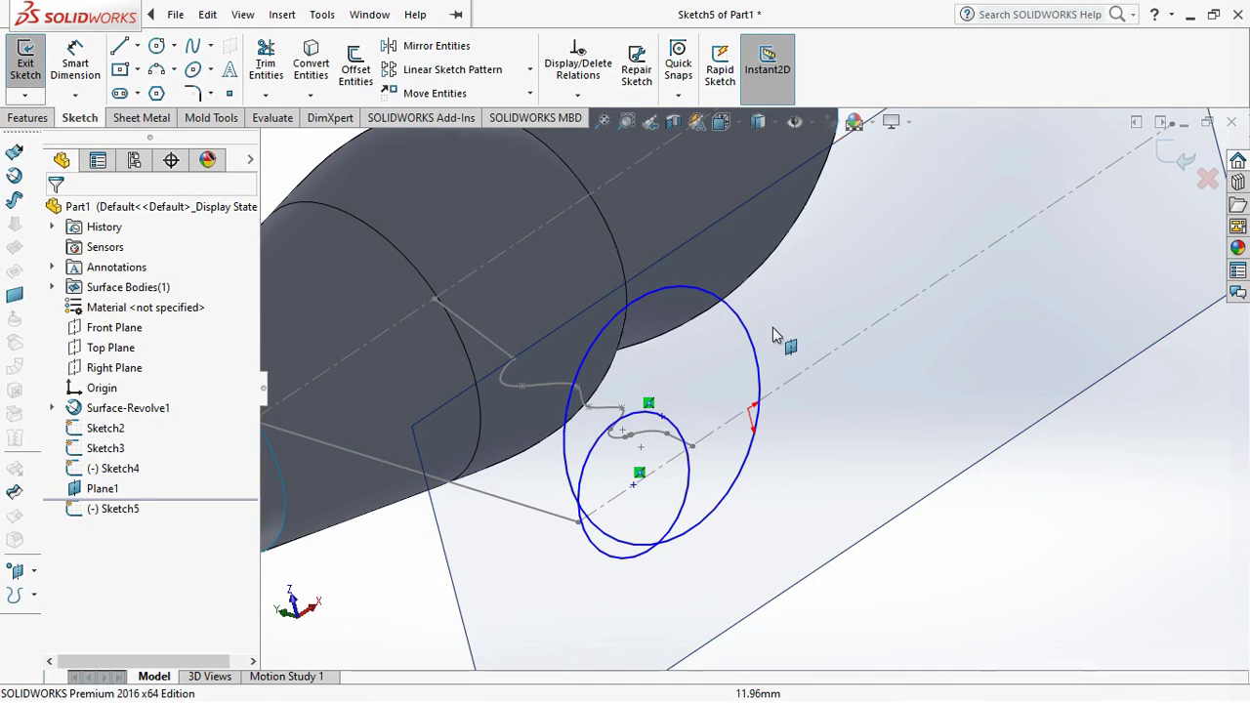
{"action": "key", "text": "ctrl+z"}
{"action": "left_click", "coordinate": [75, 63]}
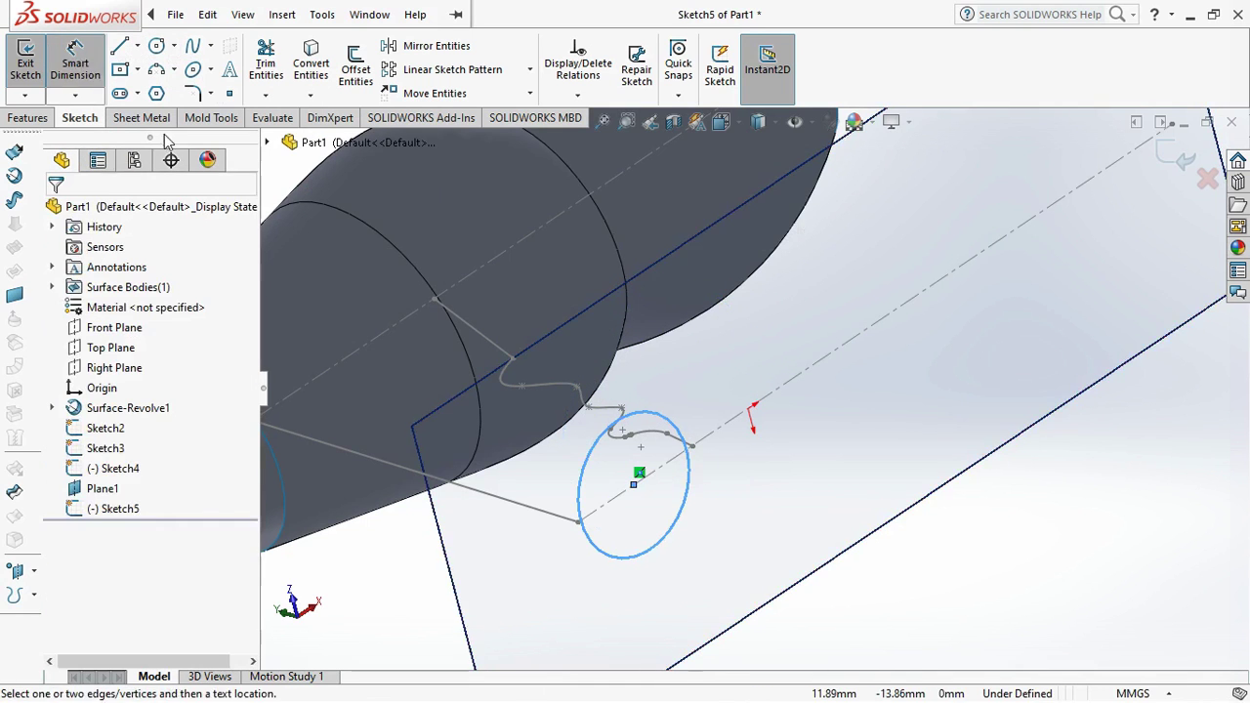
Dimension the Sketch5 circle to a 35 mm diameter, discarding an accidental extra dimension
{"action": "left_click", "coordinate": [645, 414]}
{"action": "left_click", "coordinate": [734, 390]}
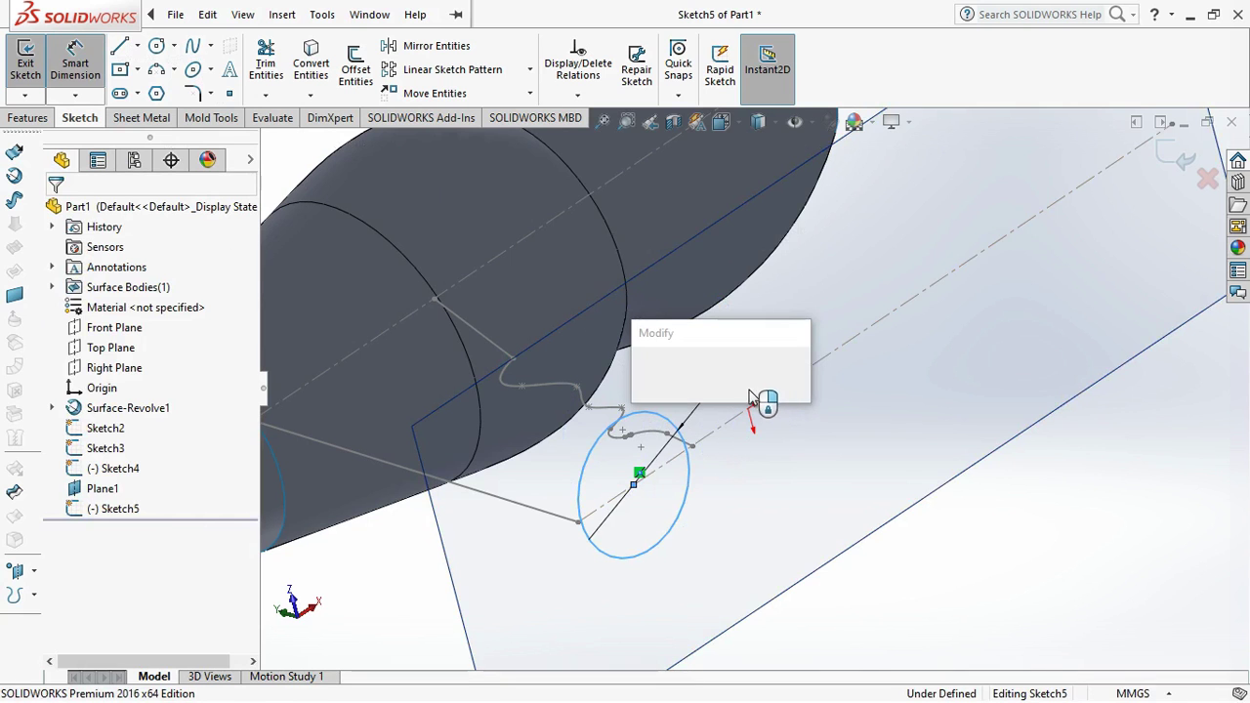
{"action": "type", "text": "35"}
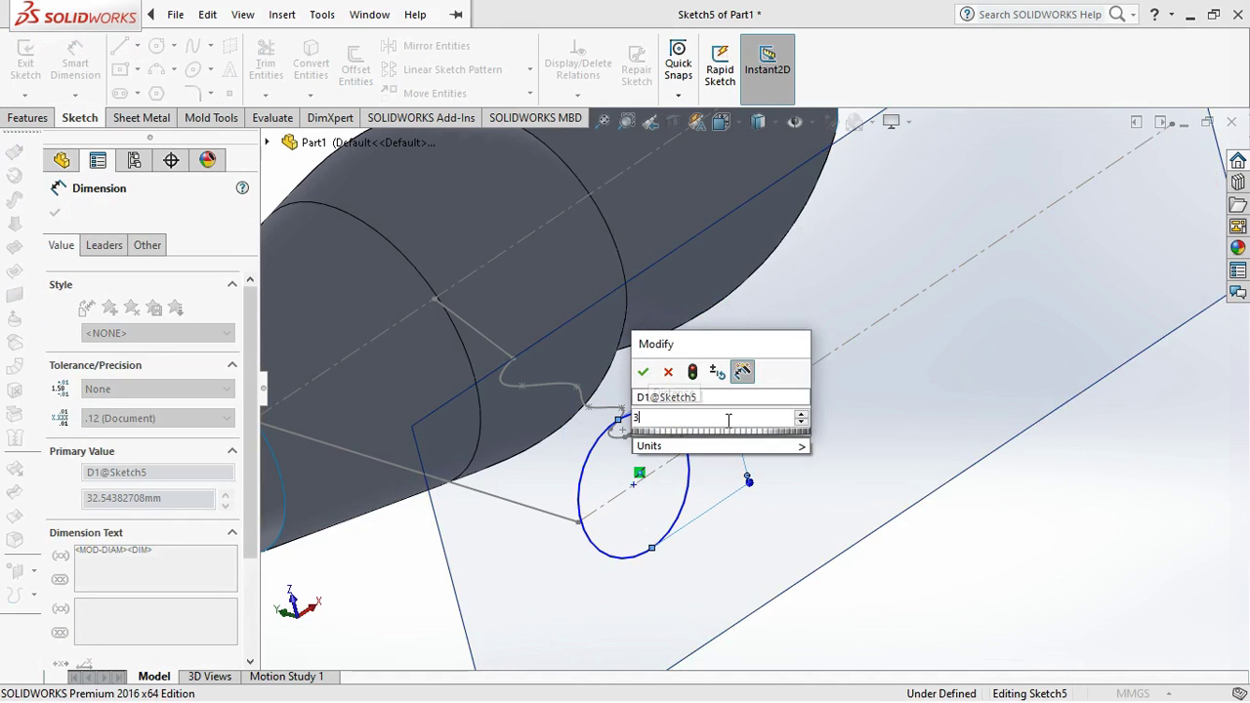
{"action": "key", "text": "Return"}
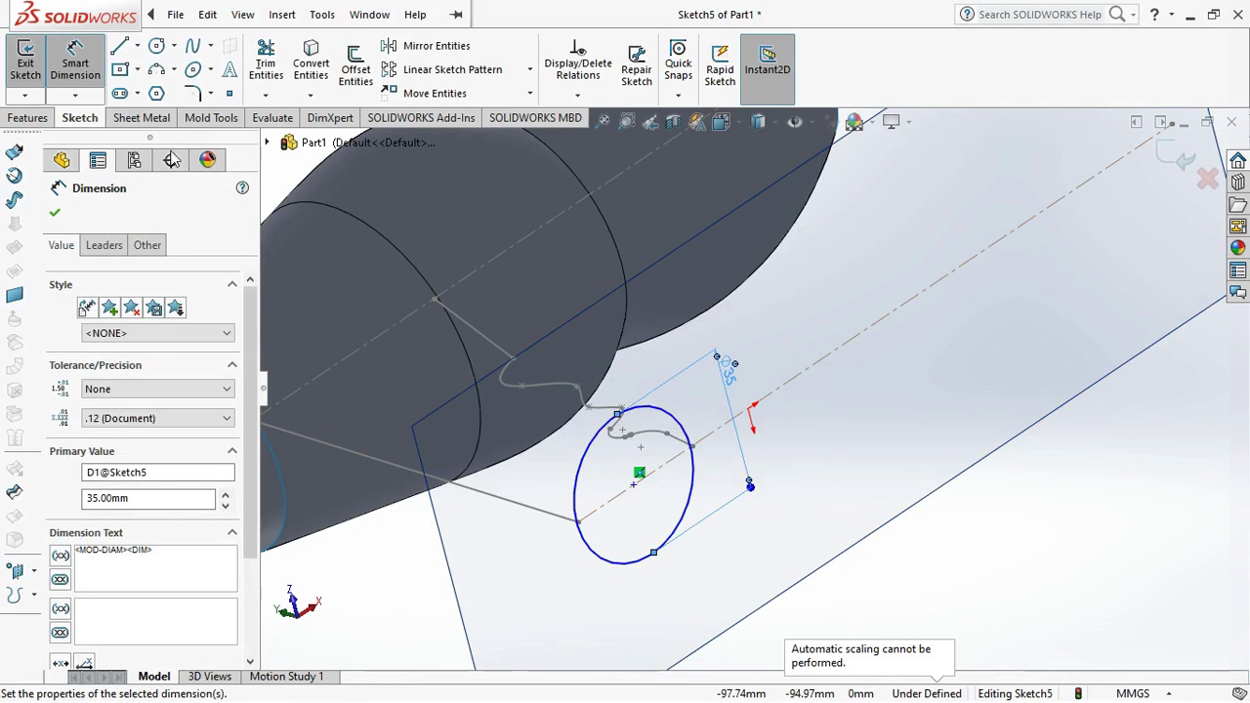
{"action": "left_click", "coordinate": [695, 470]}
{"action": "left_click", "coordinate": [693, 448]}
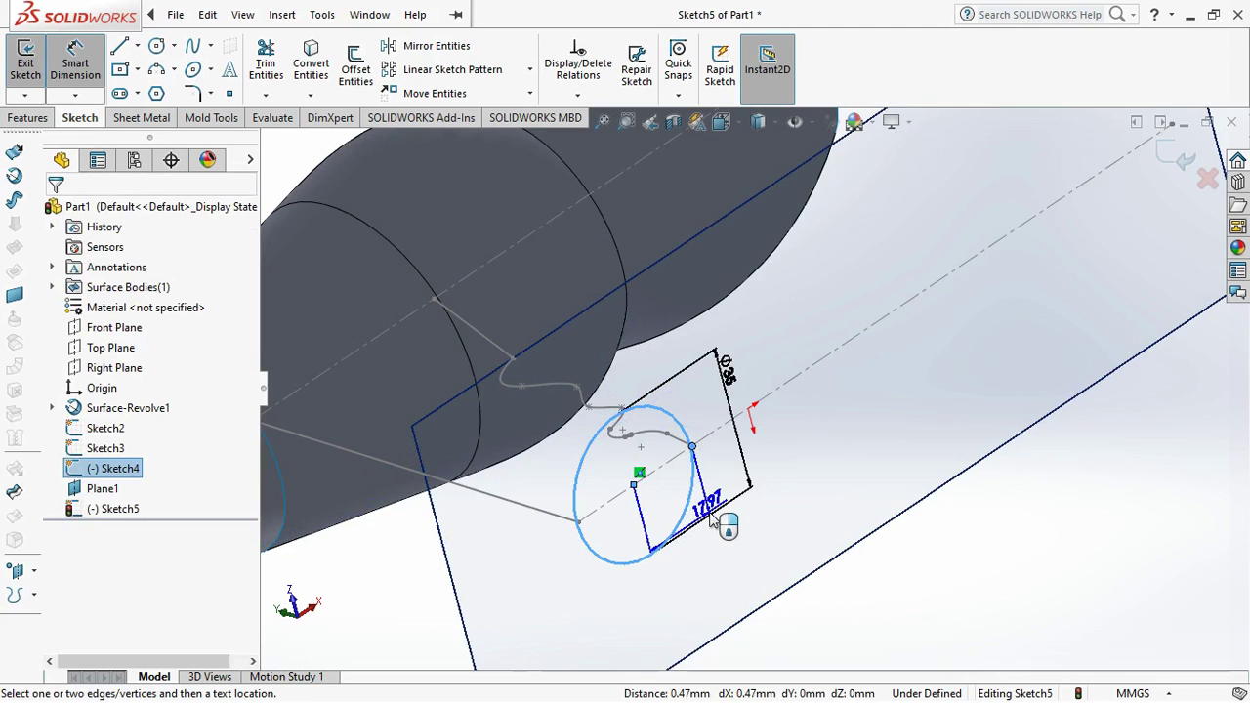
{"action": "key", "text": "Escape"}
{"action": "key", "text": "Escape"}
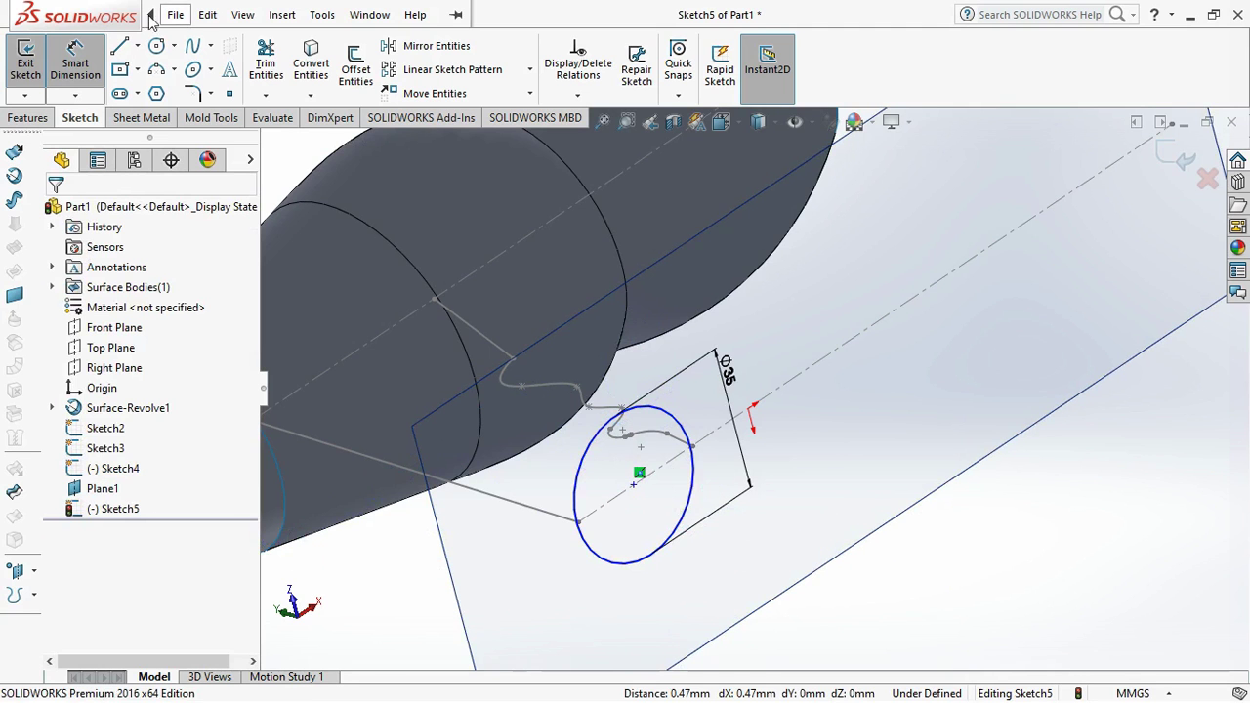
Make the circle coincident with Point4, the end point of the Sketch4 guide curve
{"action": "left_click", "coordinate": [696, 500]}
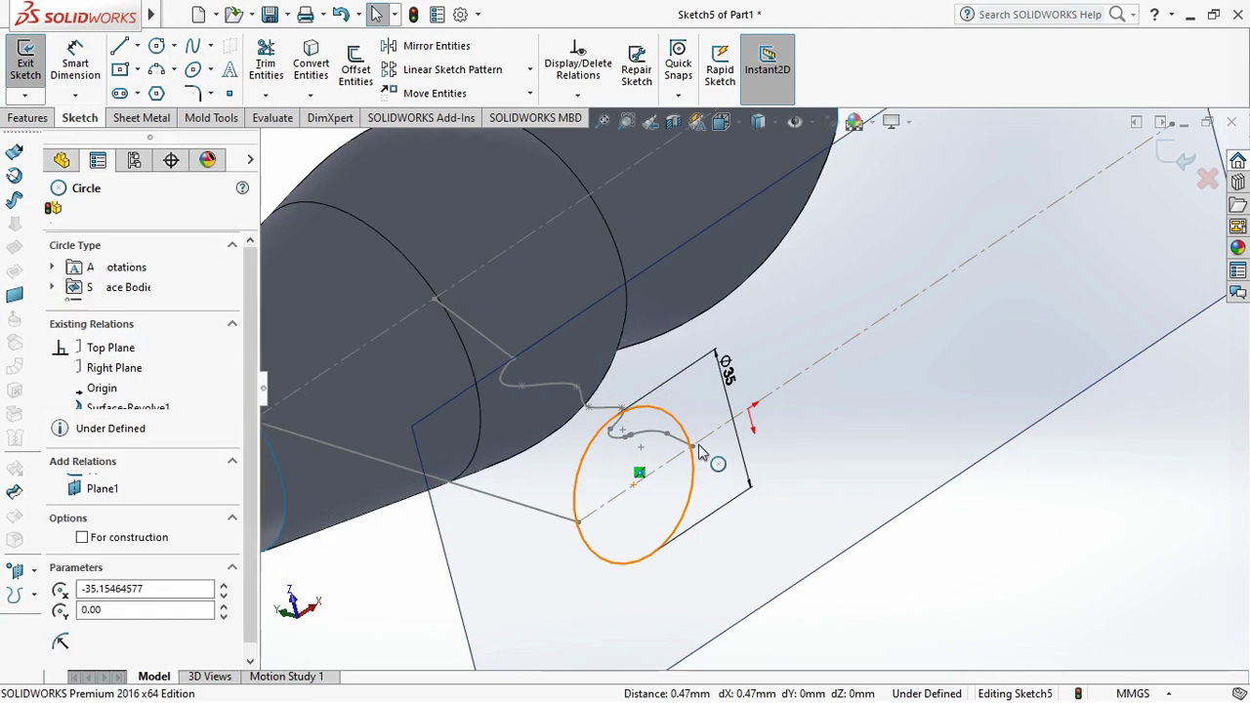
{"action": "left_click", "coordinate": [718, 498], "text": "ctrl"}
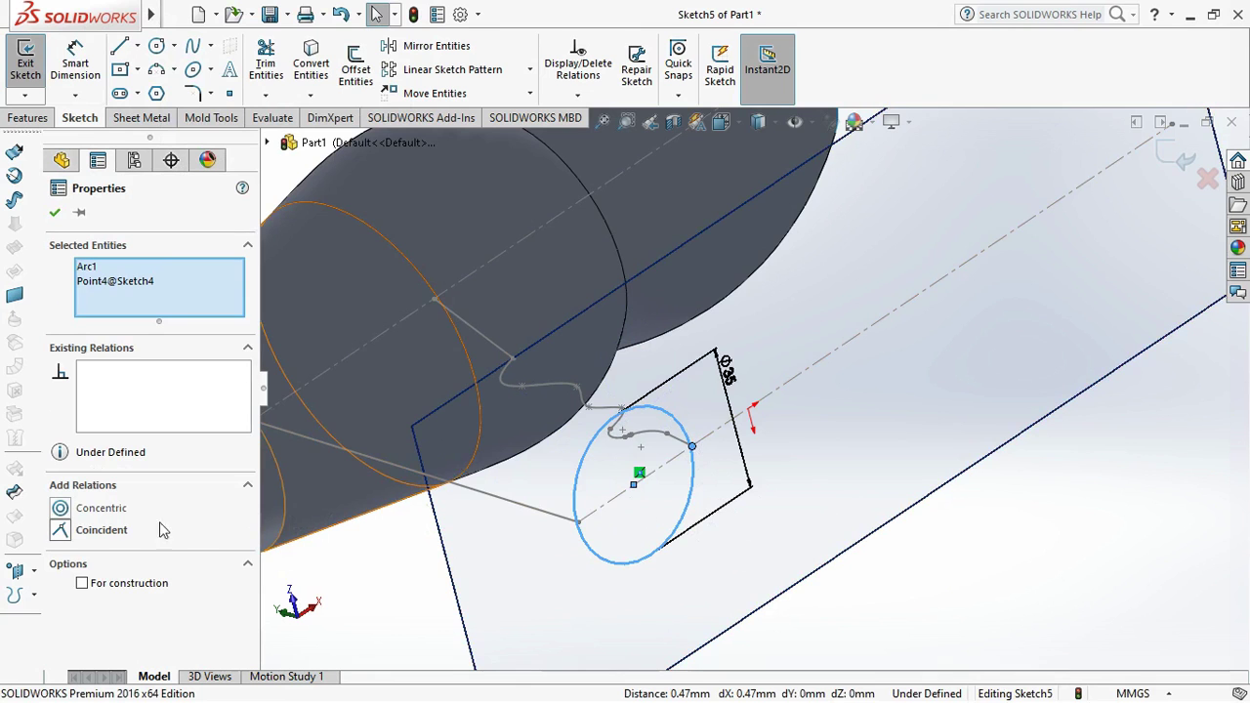
{"action": "left_click", "coordinate": [62, 532]}
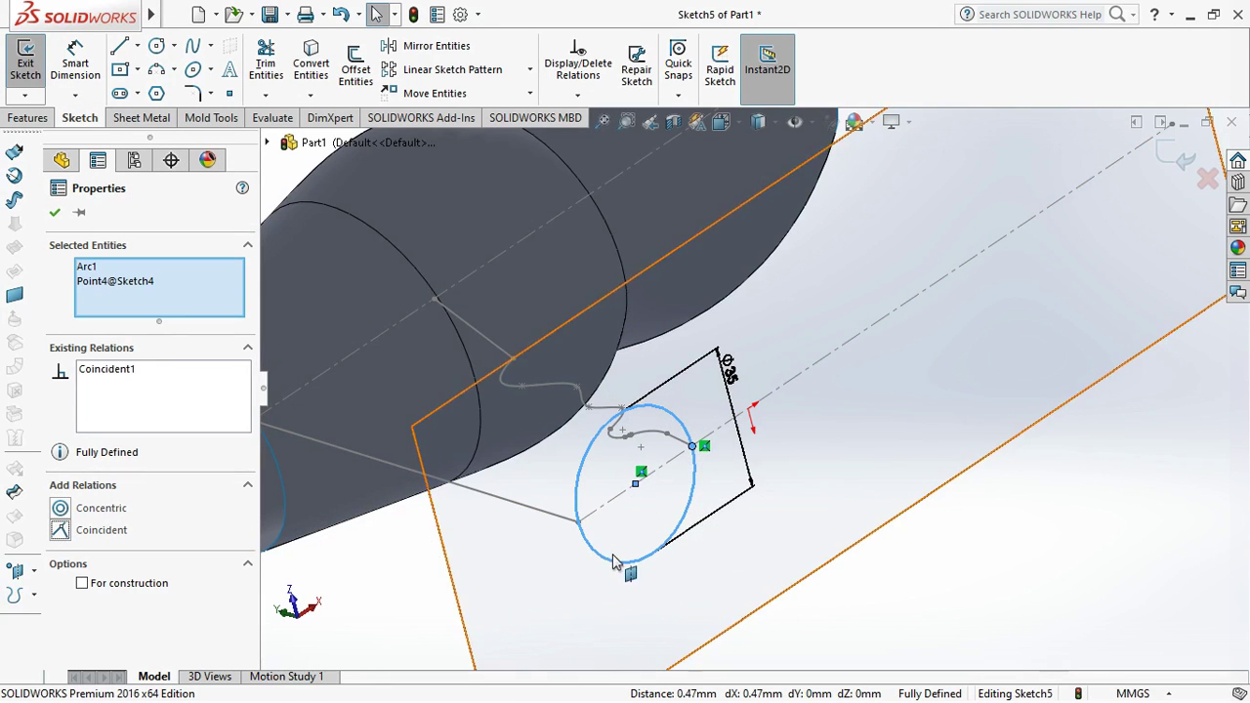
{"action": "middle_click_drag", "start_coordinate": [557, 547], "coordinate": [601, 507]}
{"action": "scroll", "coordinate": [674, 478], "scroll_direction": "down", "scroll_amount": 3}
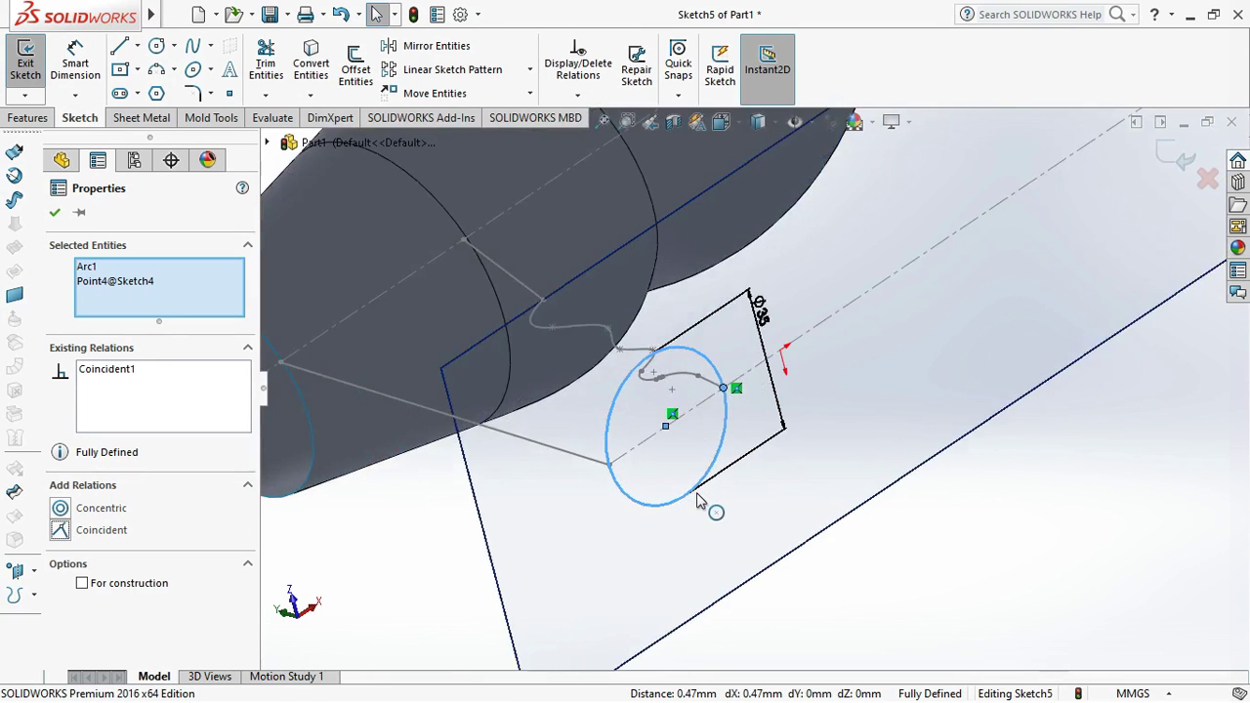
Check the circle's relations and tilt the view toward the other guide curve
{"action": "left_click", "coordinate": [55, 213]}
{"action": "left_click", "coordinate": [898, 486]}
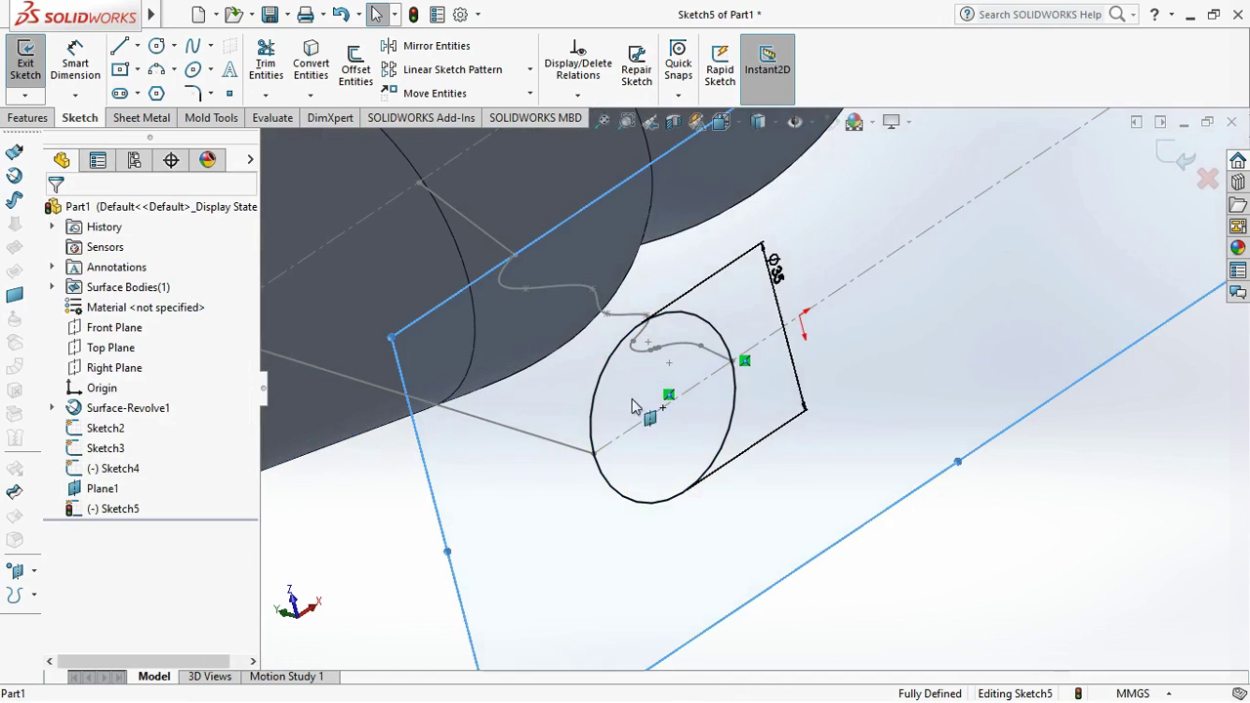
{"action": "left_click", "coordinate": [594, 402]}
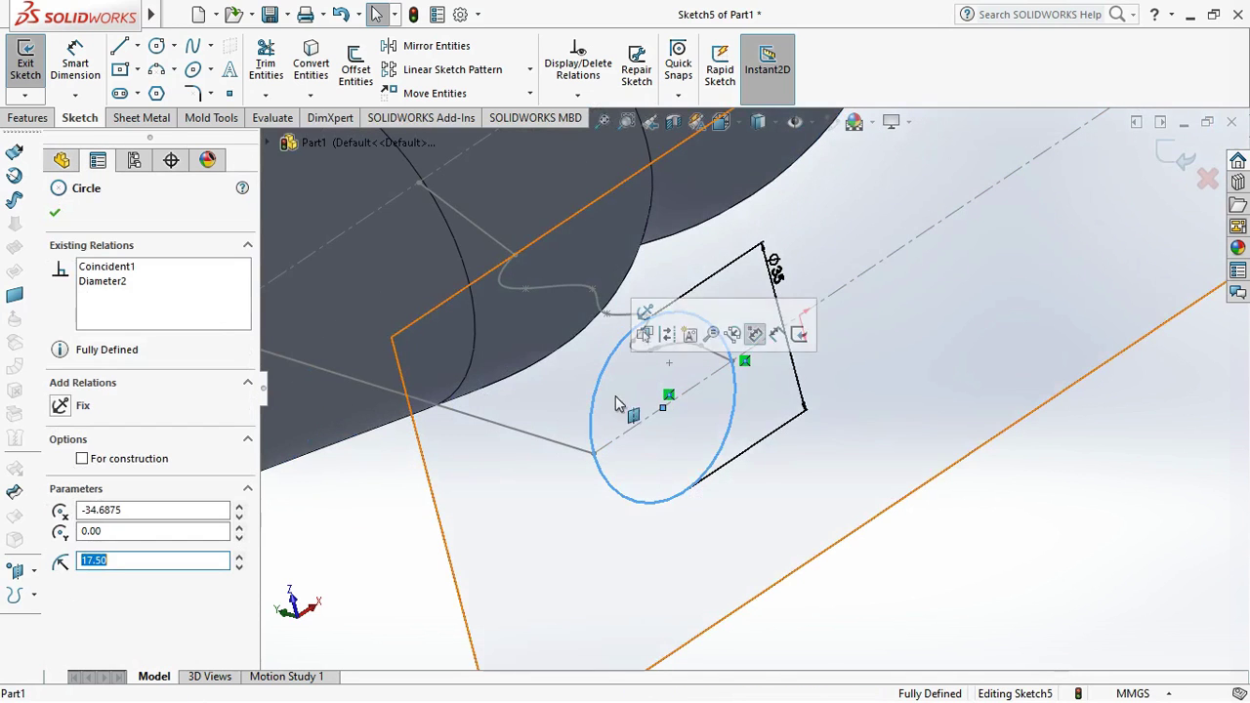
{"action": "left_click", "coordinate": [882, 514]}
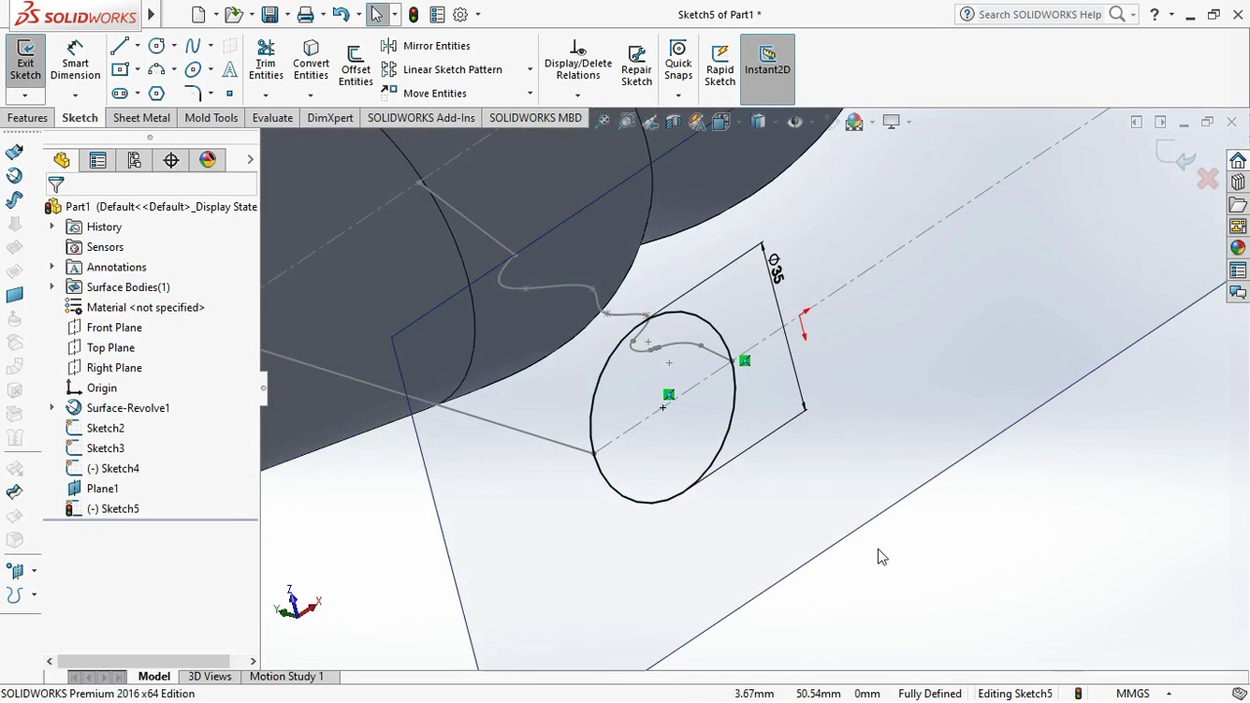
{"action": "scroll", "coordinate": [824, 537], "scroll_direction": "up", "scroll_amount": 2}
{"action": "scroll", "coordinate": [818, 507], "scroll_direction": "up", "scroll_amount": 2}
{"action": "middle_click_drag", "start_coordinate": [818, 507], "coordinate": [674, 464]}
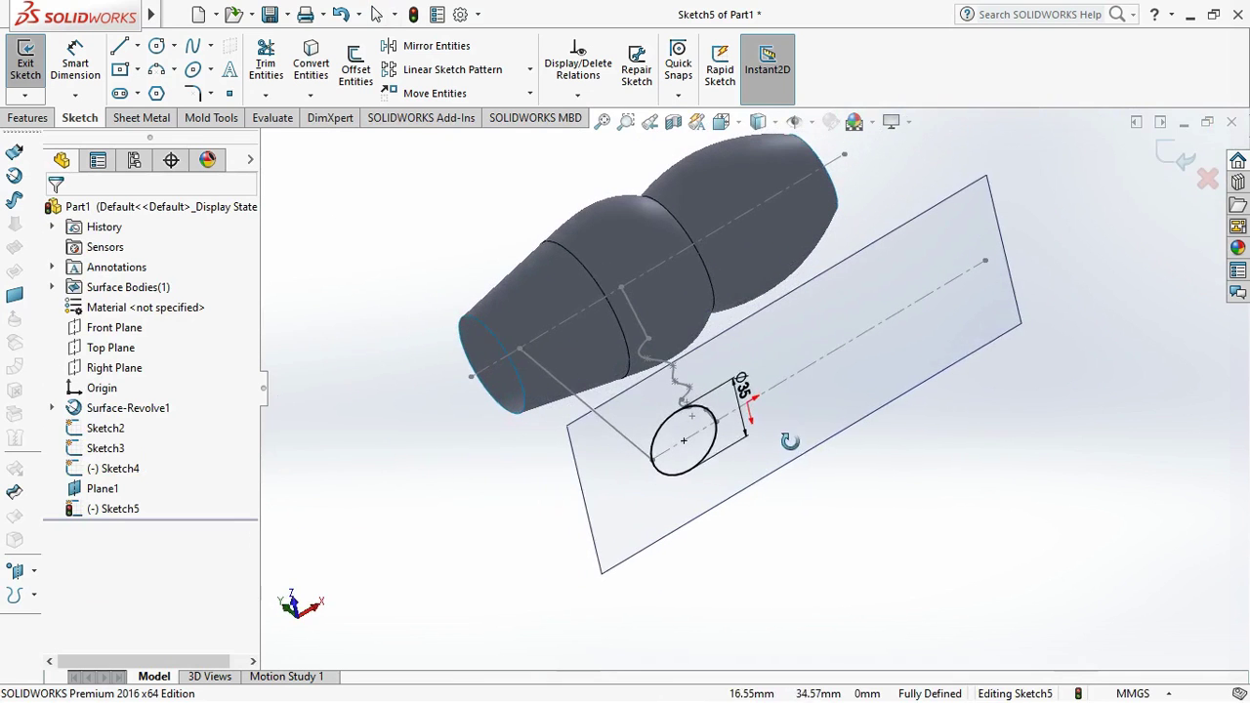
{"action": "left_click", "coordinate": [674, 464]}
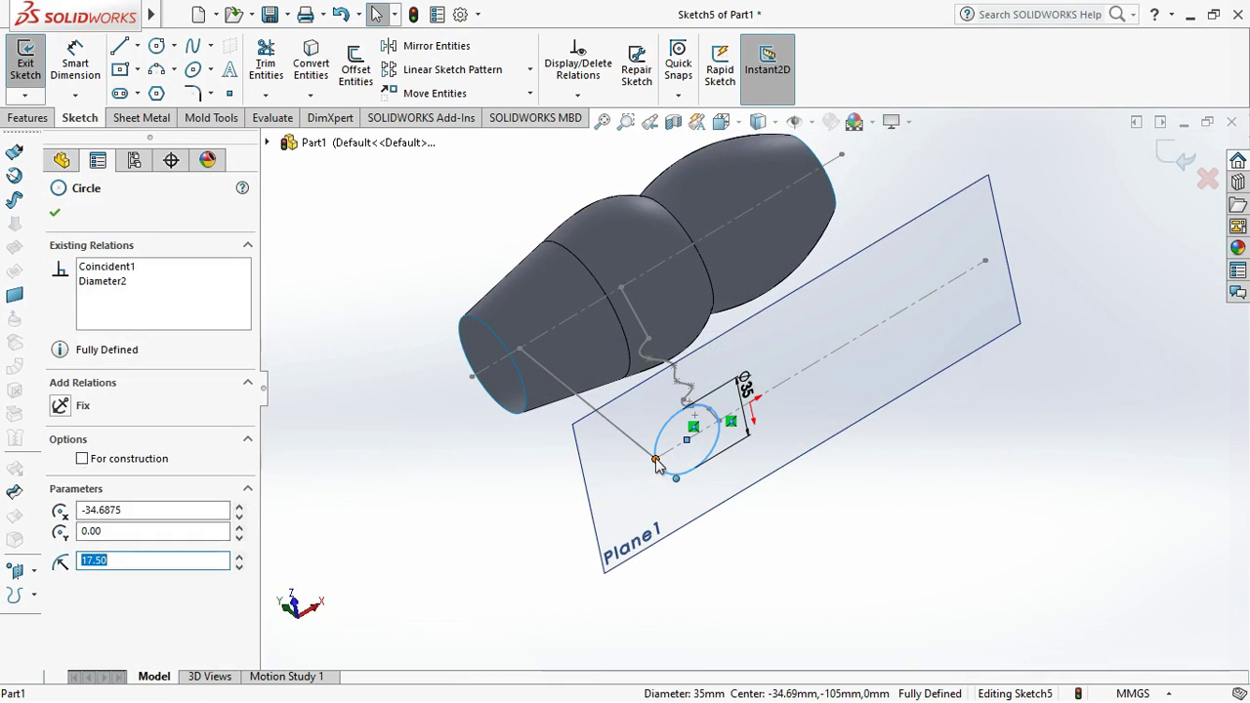
Make the circle coincident with Point2 of Sketch3, resolving the over-definition with SketchXpert solution 1
{"action": "left_click", "coordinate": [655, 459], "text": "ctrl"}
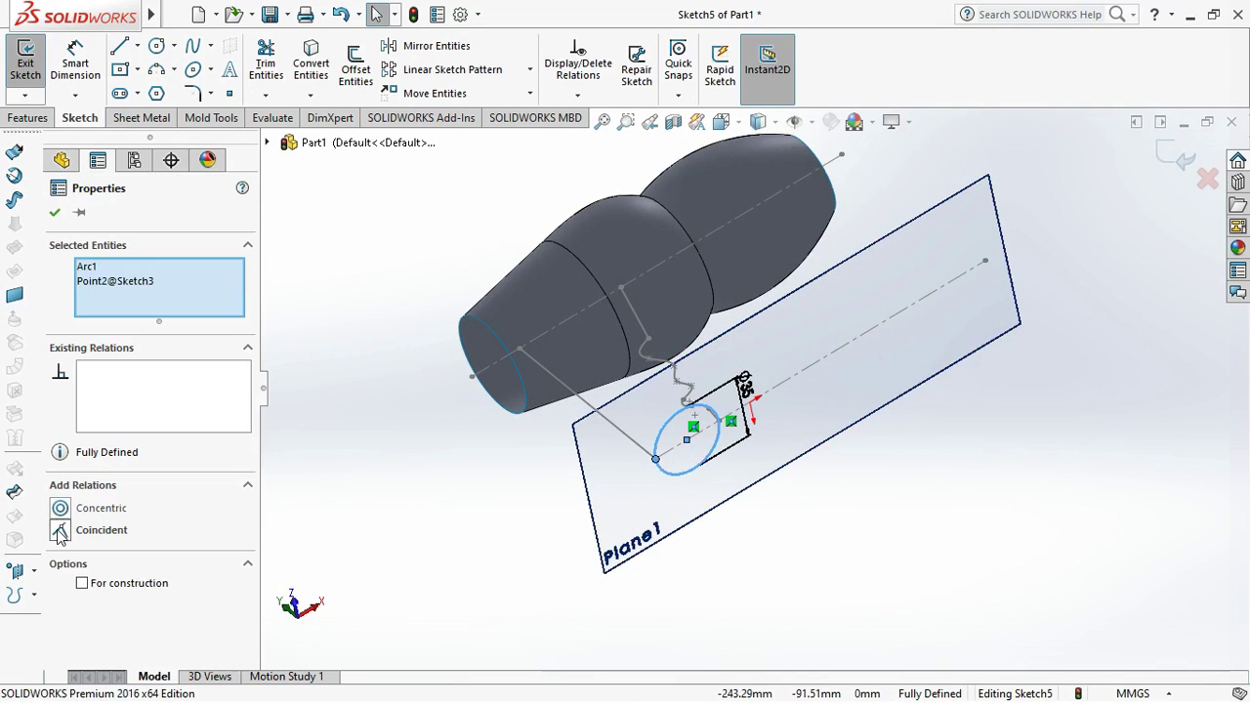
{"action": "left_click", "coordinate": [61, 532]}
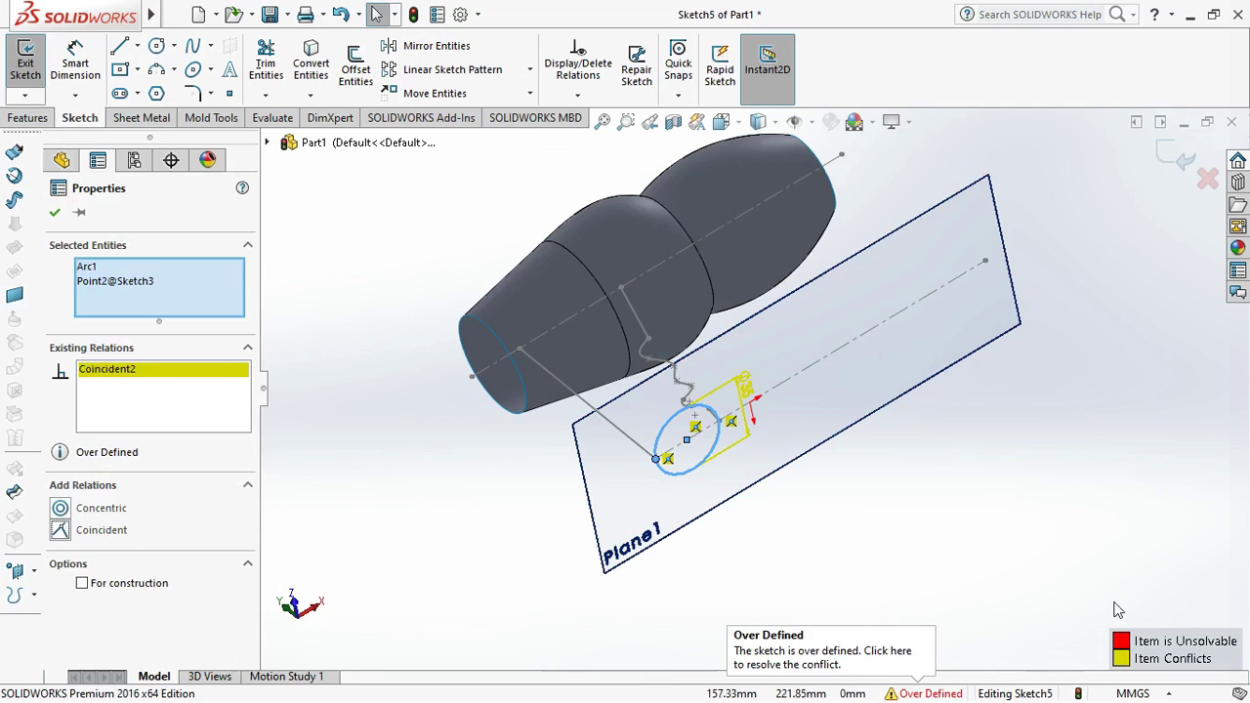
{"action": "left_click", "coordinate": [928, 694]}
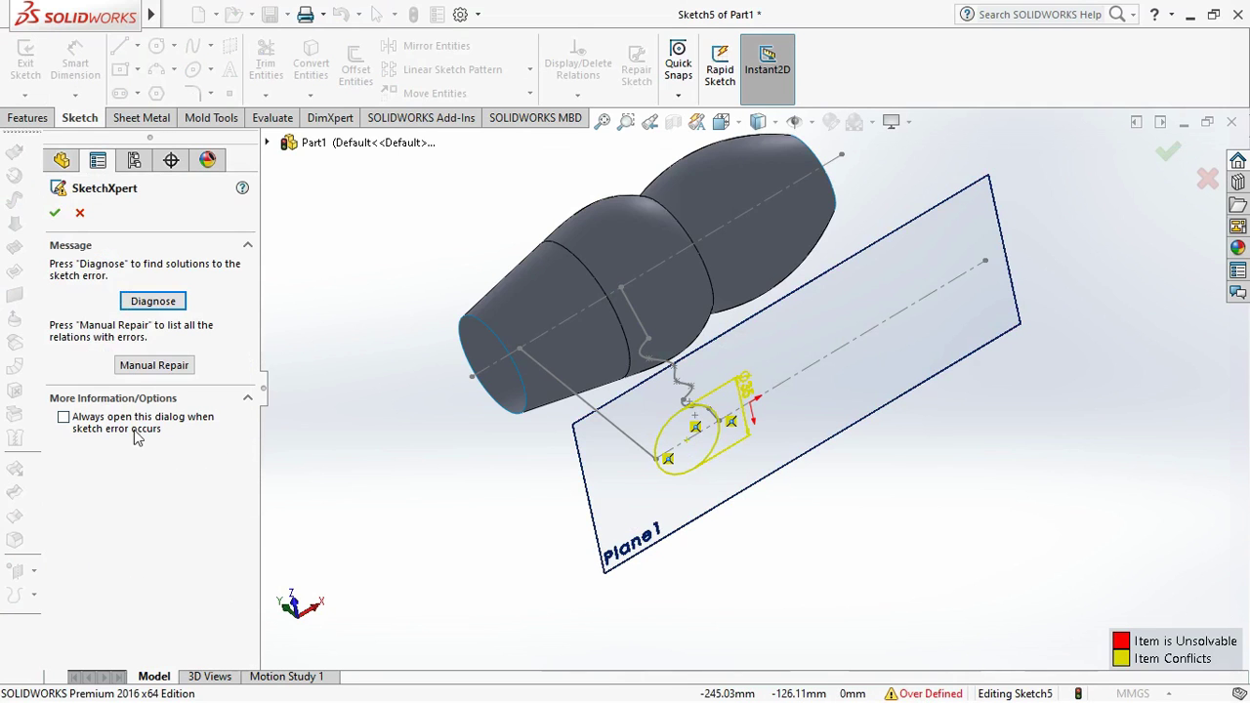
{"action": "left_click", "coordinate": [159, 300]}
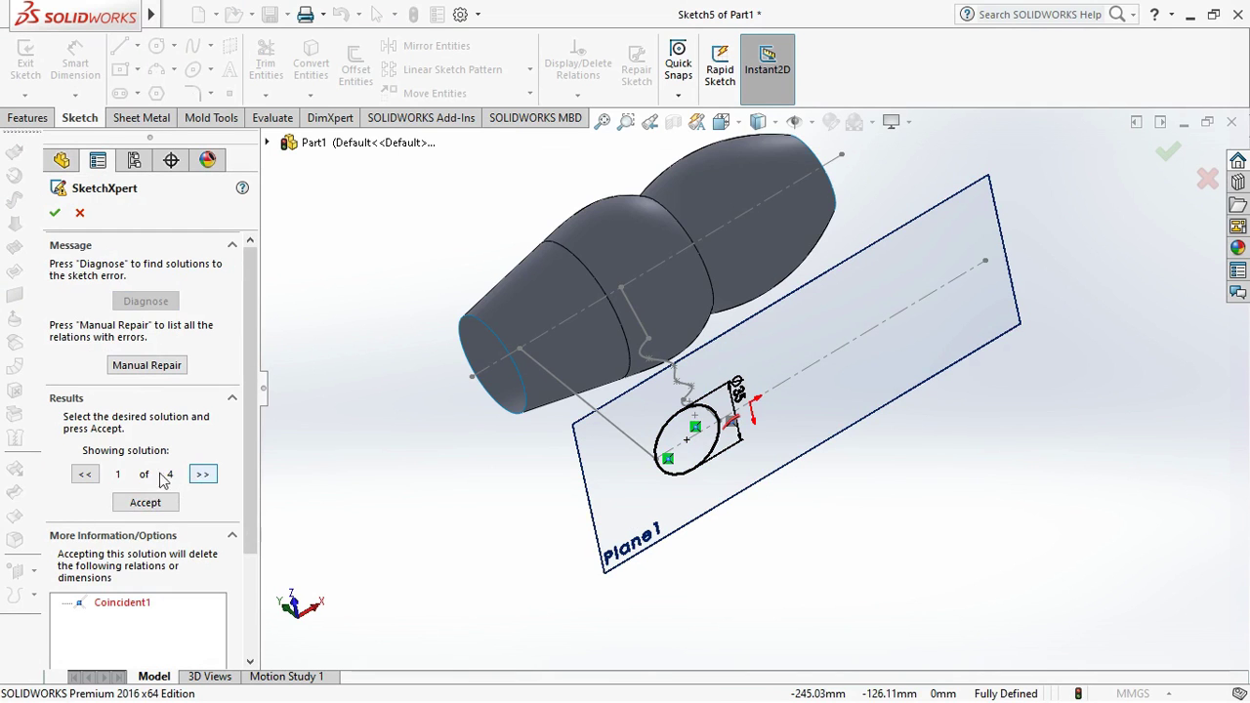
{"action": "left_click", "coordinate": [156, 504]}
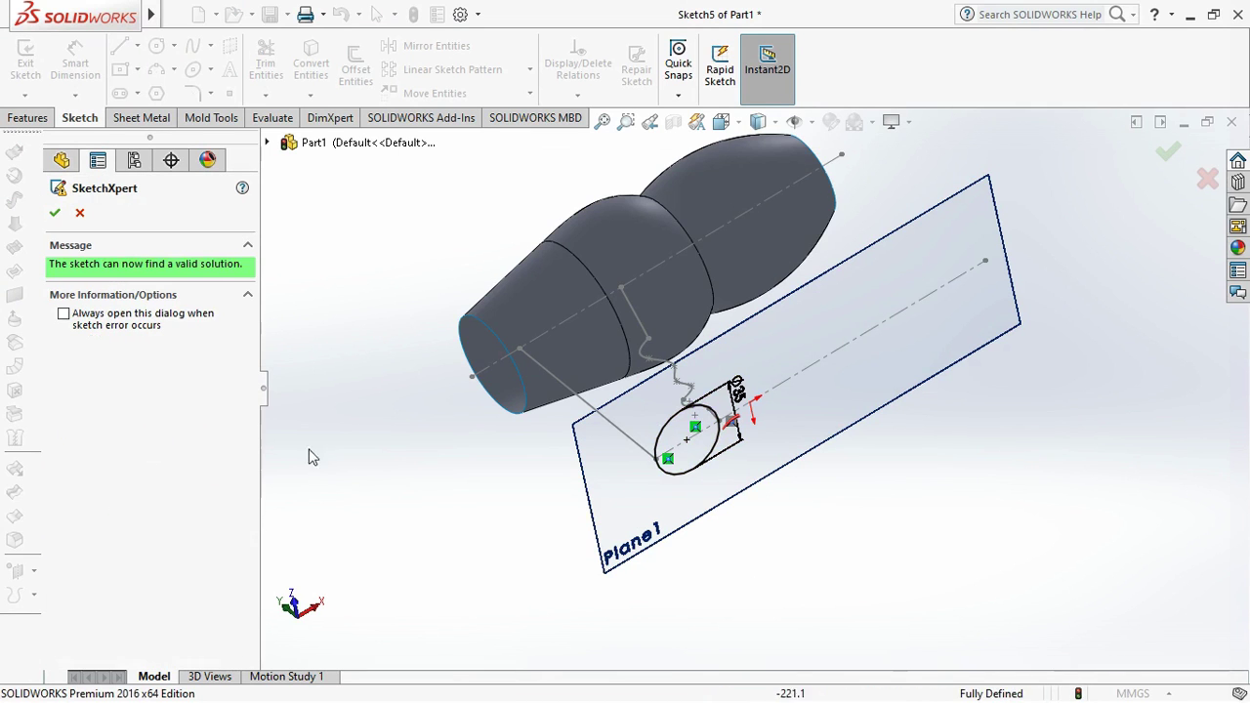
{"action": "left_click", "coordinate": [54, 212]}
{"action": "scroll", "coordinate": [690, 438], "scroll_direction": "up", "scroll_amount": 2}
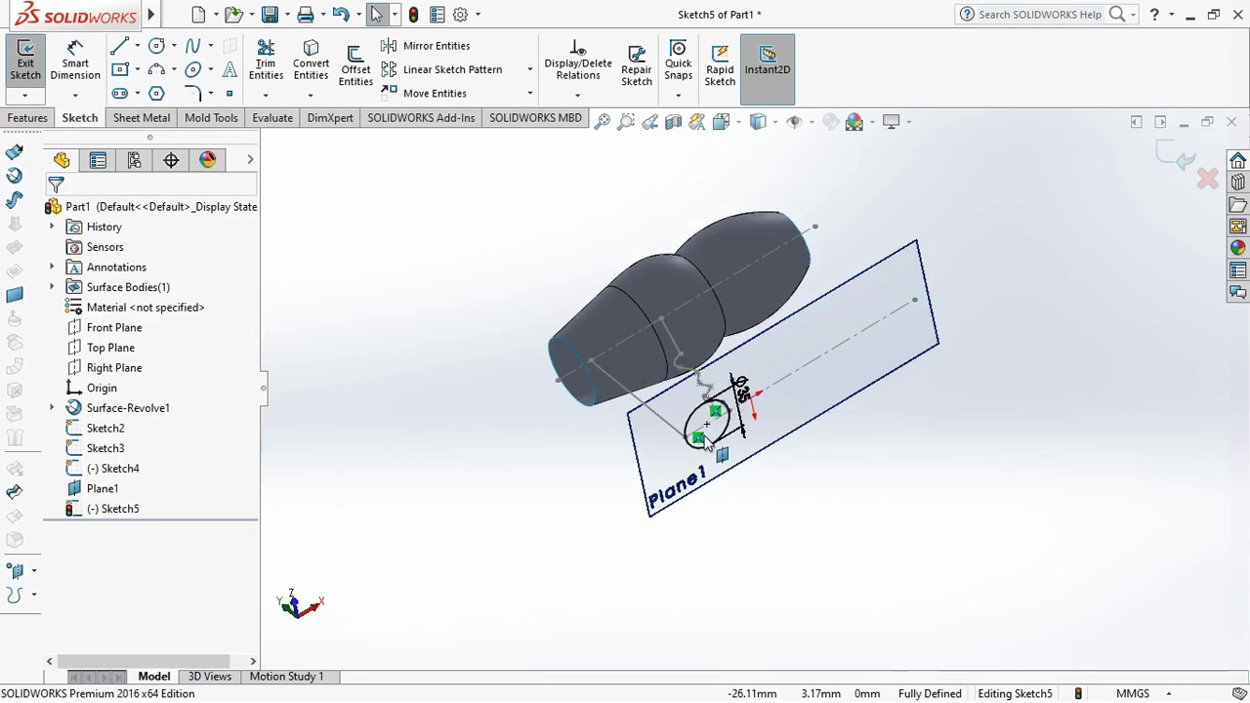
{"action": "scroll", "coordinate": [689, 437], "scroll_direction": "up", "scroll_amount": 1}
{"action": "middle_click_drag", "start_coordinate": [690, 437], "coordinate": [716, 403]}
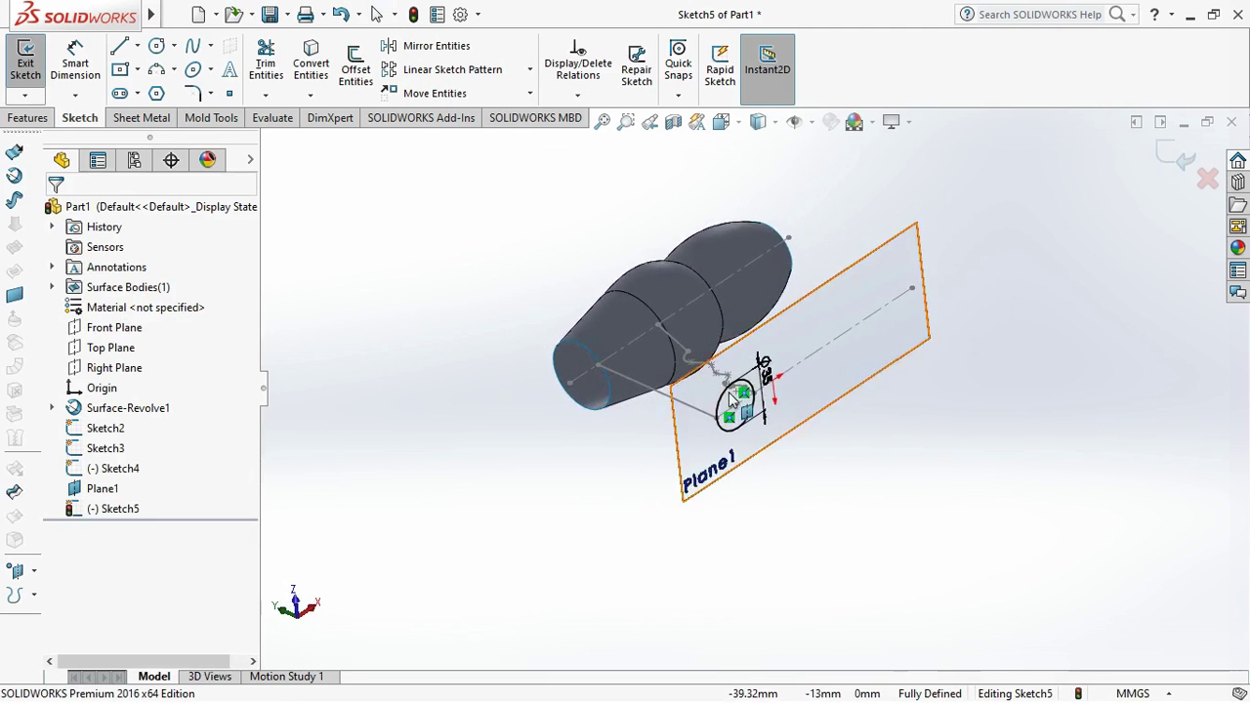
{"action": "scroll", "coordinate": [716, 402], "scroll_direction": "down", "scroll_amount": 3}
{"action": "key", "text": "z"}
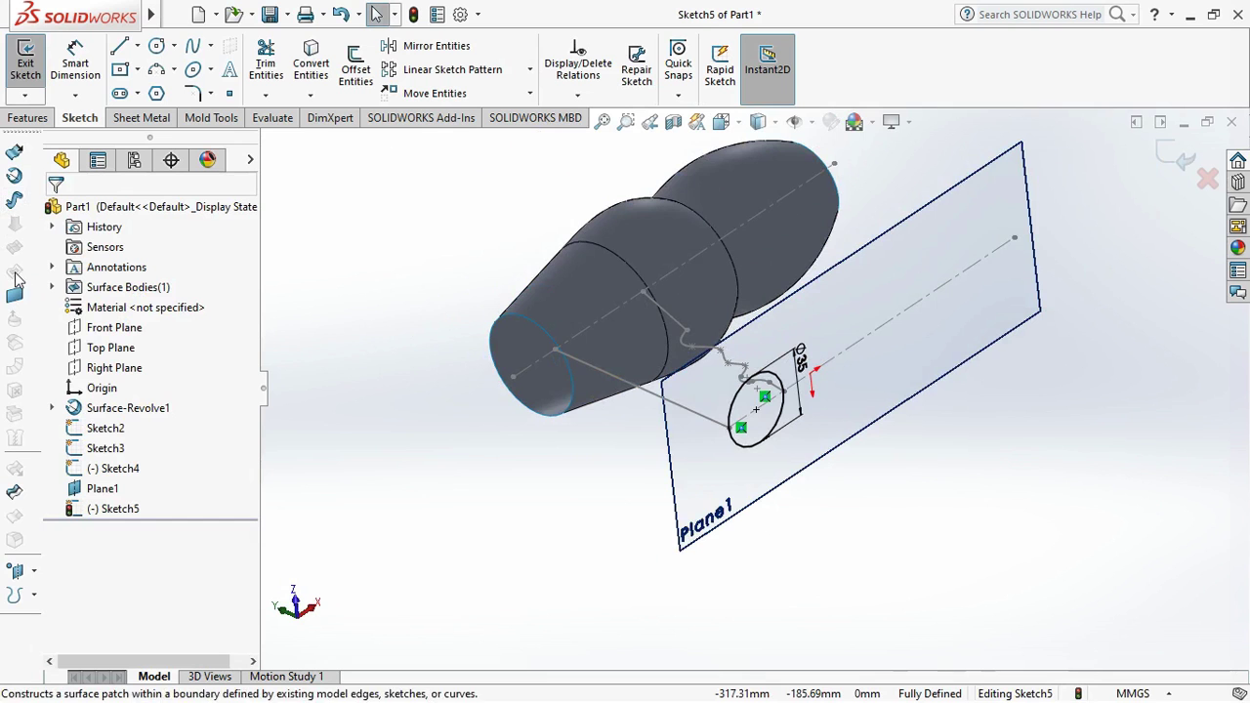
Close Sketch5 and create Plane2 through Point14 of Sketch4, parallel to Plane1
{"action": "left_click", "coordinate": [29, 59]}
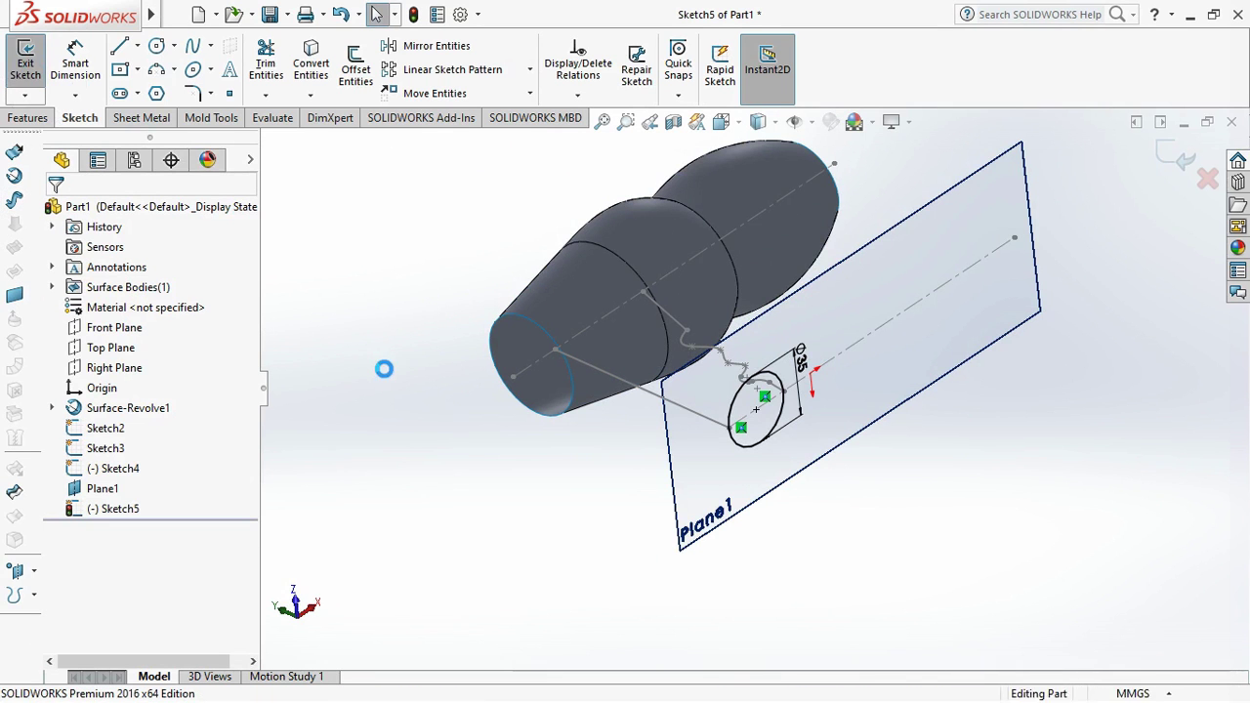
{"action": "mouse_move", "coordinate": [455, 452]}
{"action": "middle_mouse_down"}
{"action": "mouse_move", "coordinate": [812, 407]}
{"action": "mouse_move", "coordinate": [863, 461]}
{"action": "middle_mouse_up"}
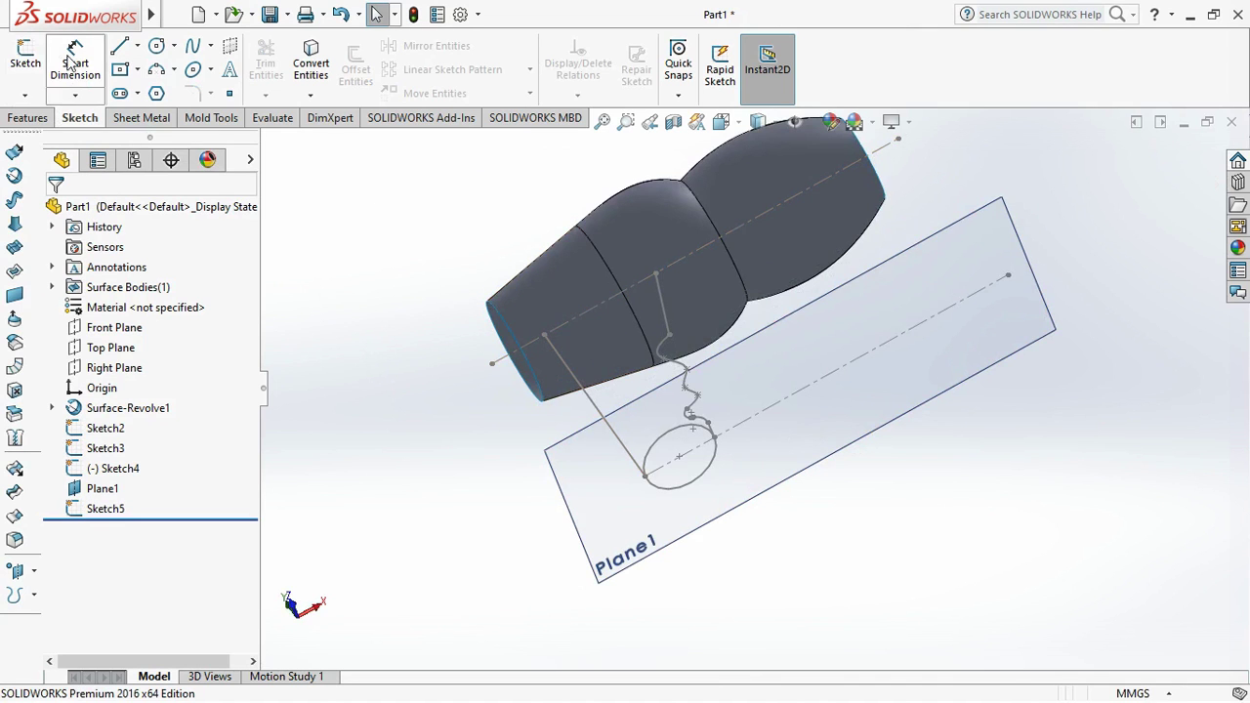
{"action": "left_click", "coordinate": [33, 571]}
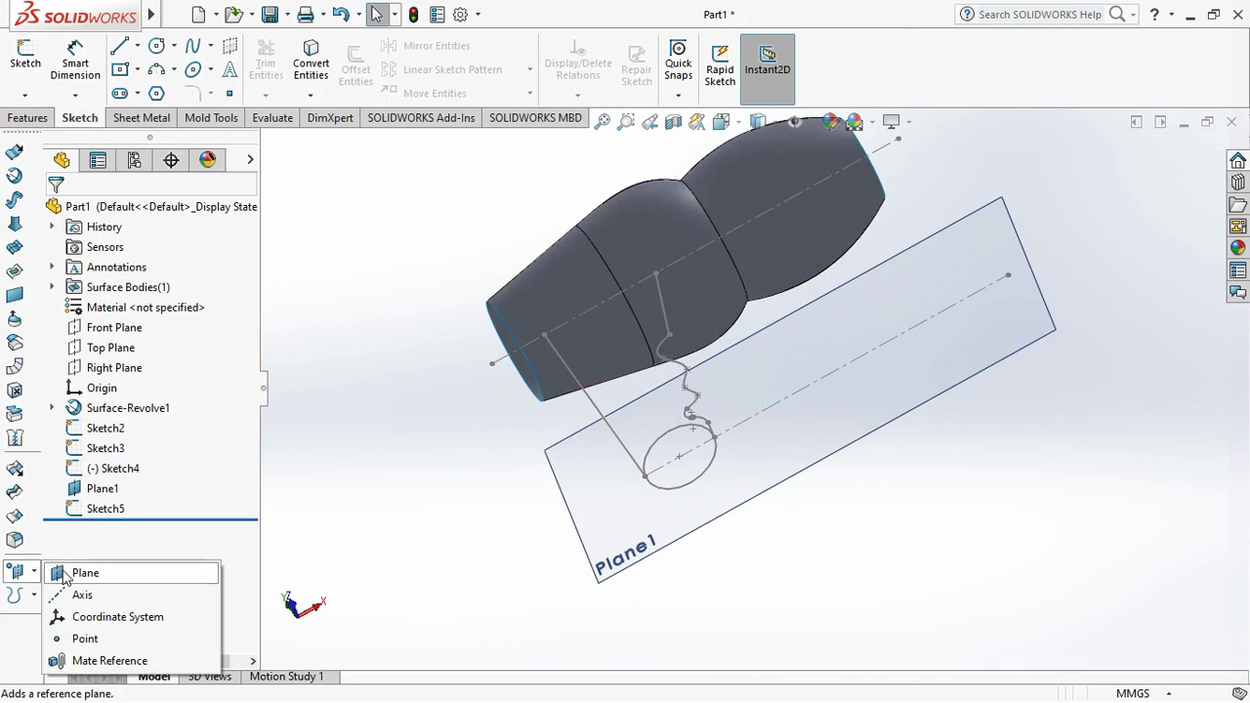
{"action": "left_click", "coordinate": [71, 570]}
{"action": "left_click", "coordinate": [656, 275]}
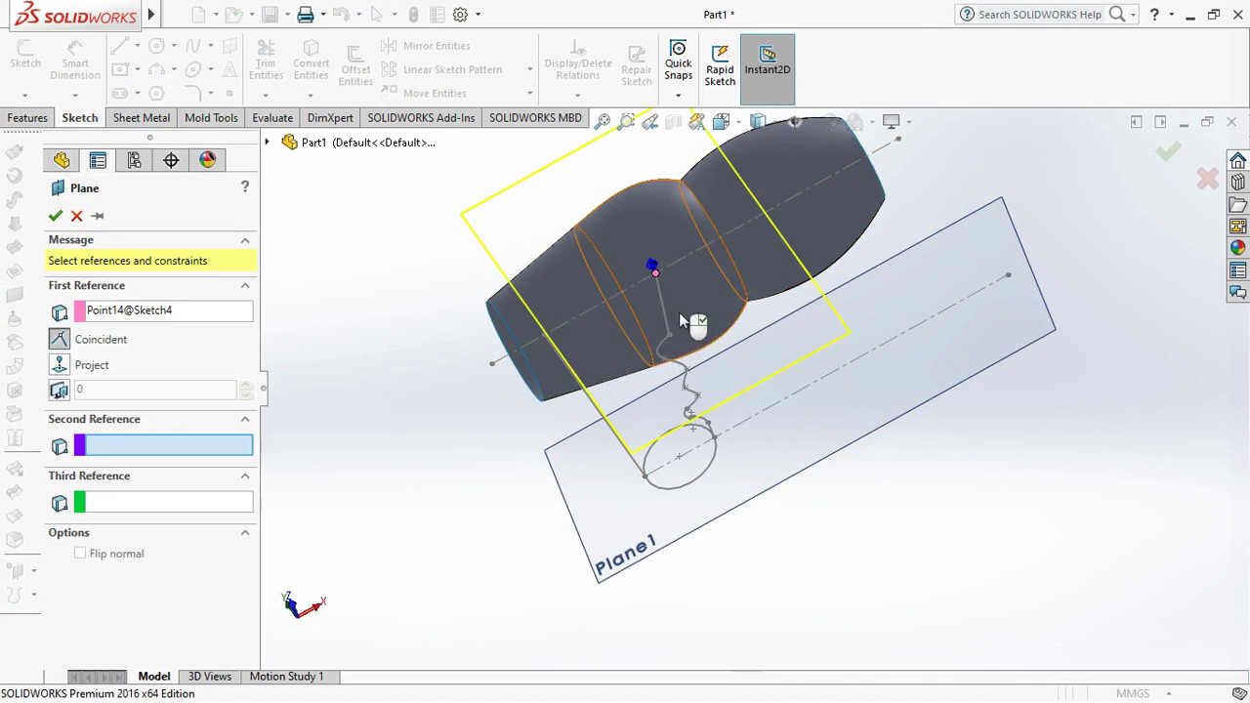
{"action": "left_click", "coordinate": [885, 262]}
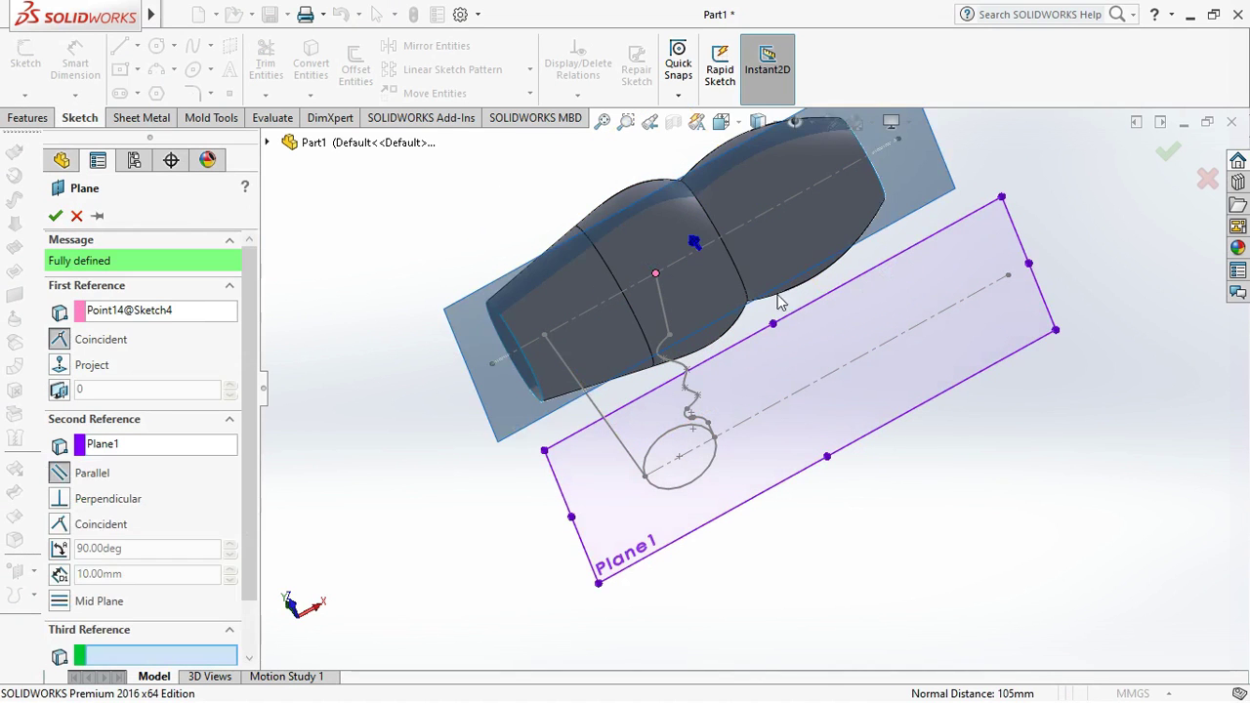
{"action": "left_click", "coordinate": [56, 216]}
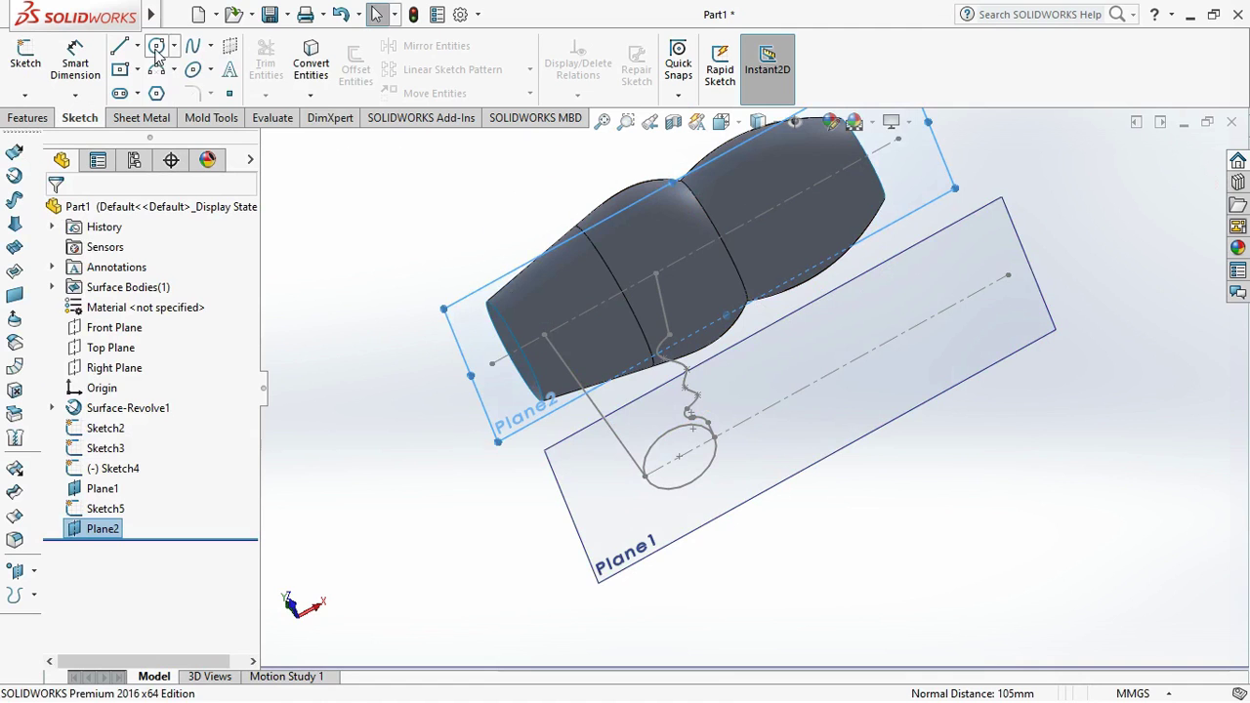
Sketch a circle on Plane2
{"action": "left_click", "coordinate": [156, 47]}
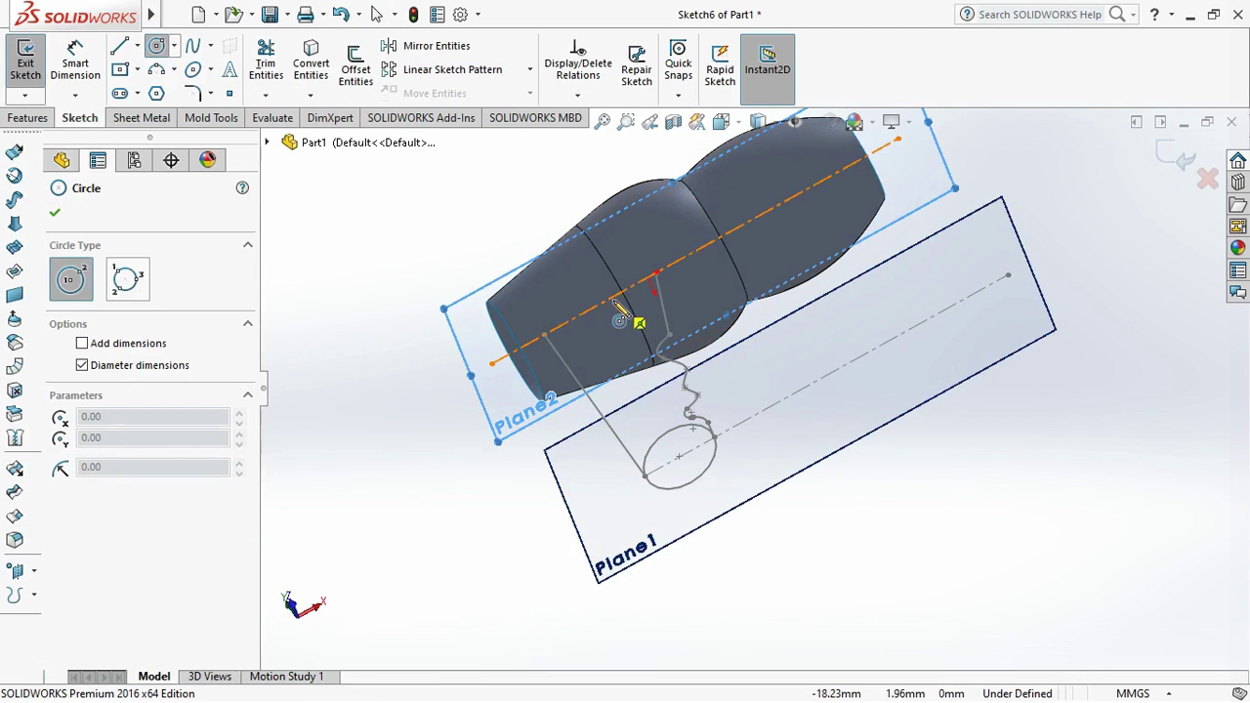
{"action": "left_click", "coordinate": [604, 304]}
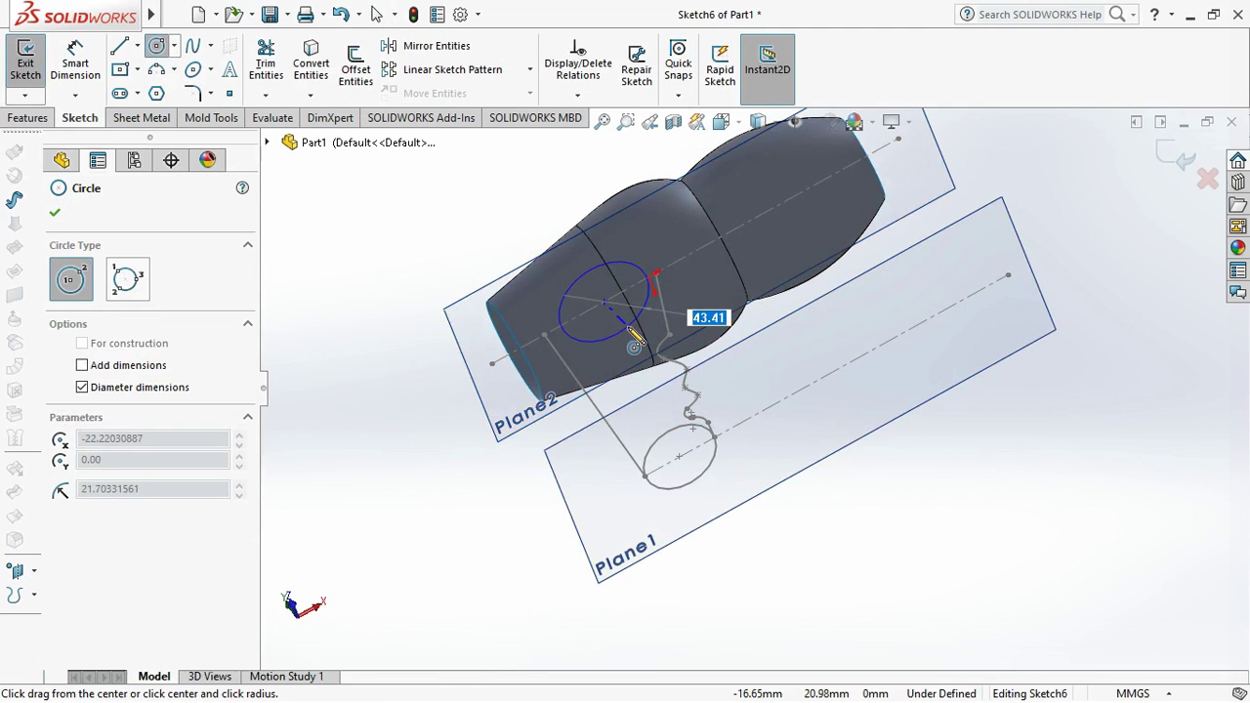
{"action": "left_click", "coordinate": [631, 332]}
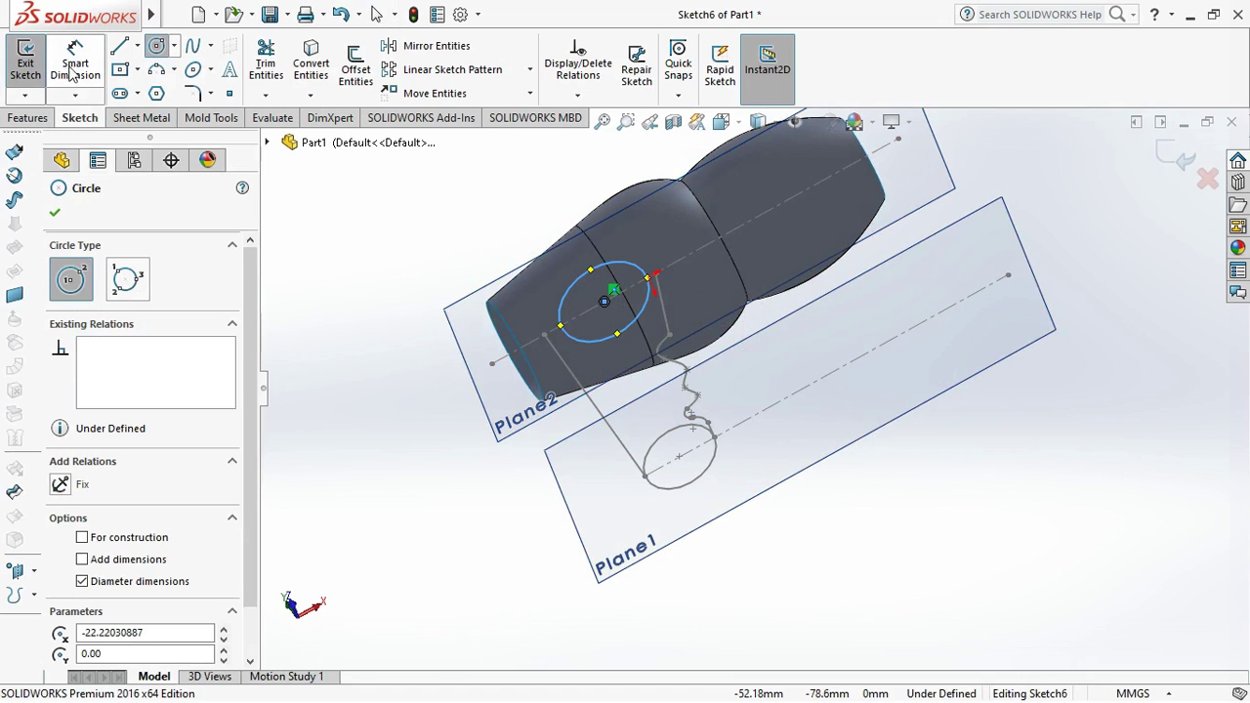
{"action": "key", "text": "Escape"}
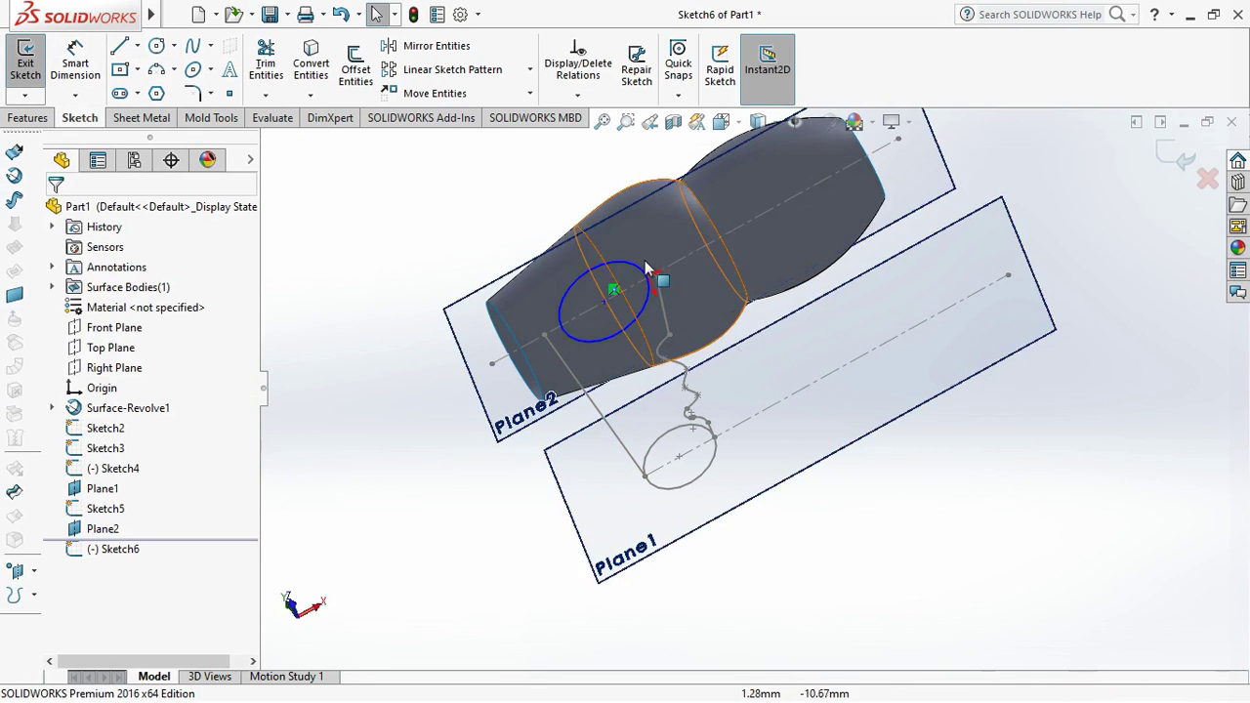
Make the circle coincident with Point14, the guide curve's top point on Sketch4
{"action": "left_click", "coordinate": [654, 280]}
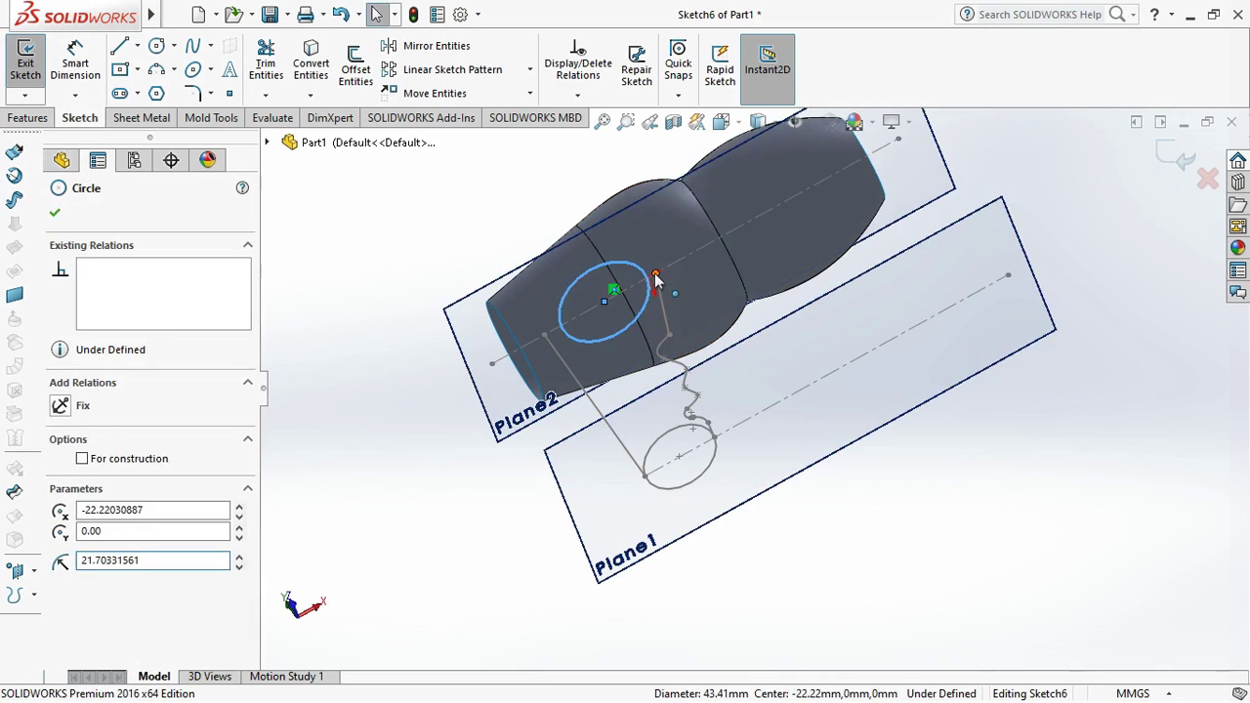
{"action": "left_click", "coordinate": [656, 277], "text": "ctrl"}
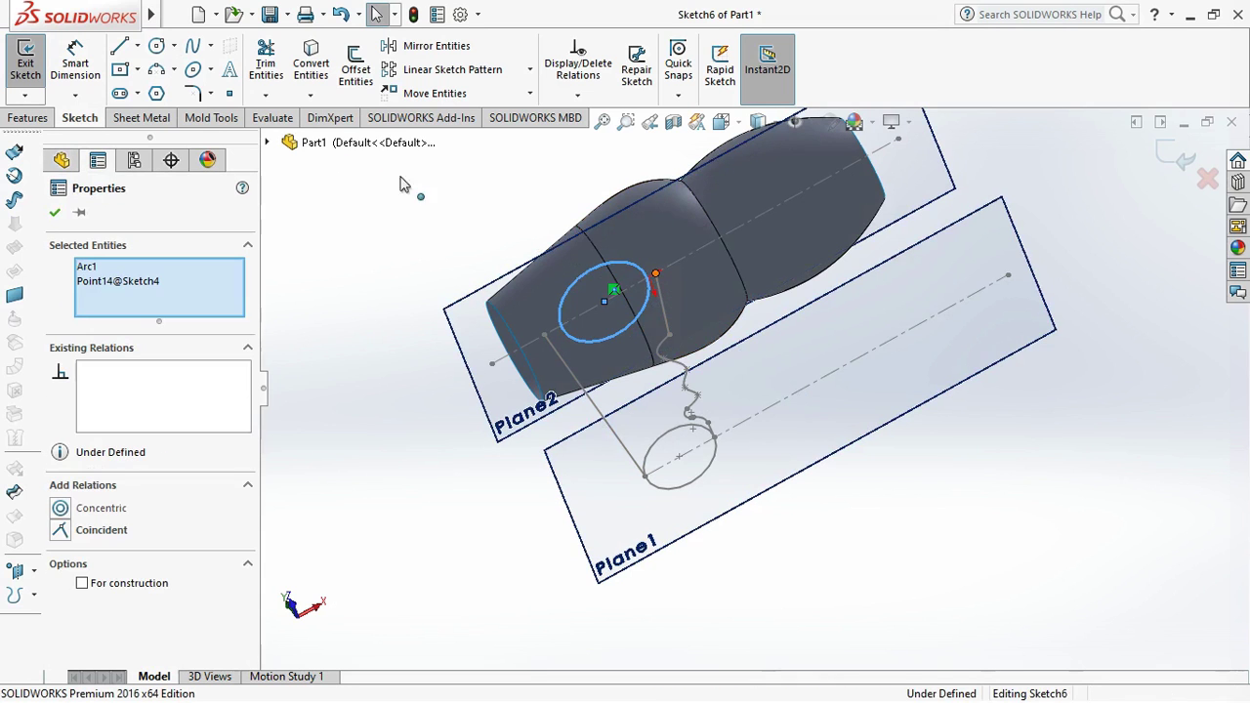
{"action": "left_click", "coordinate": [59, 532]}
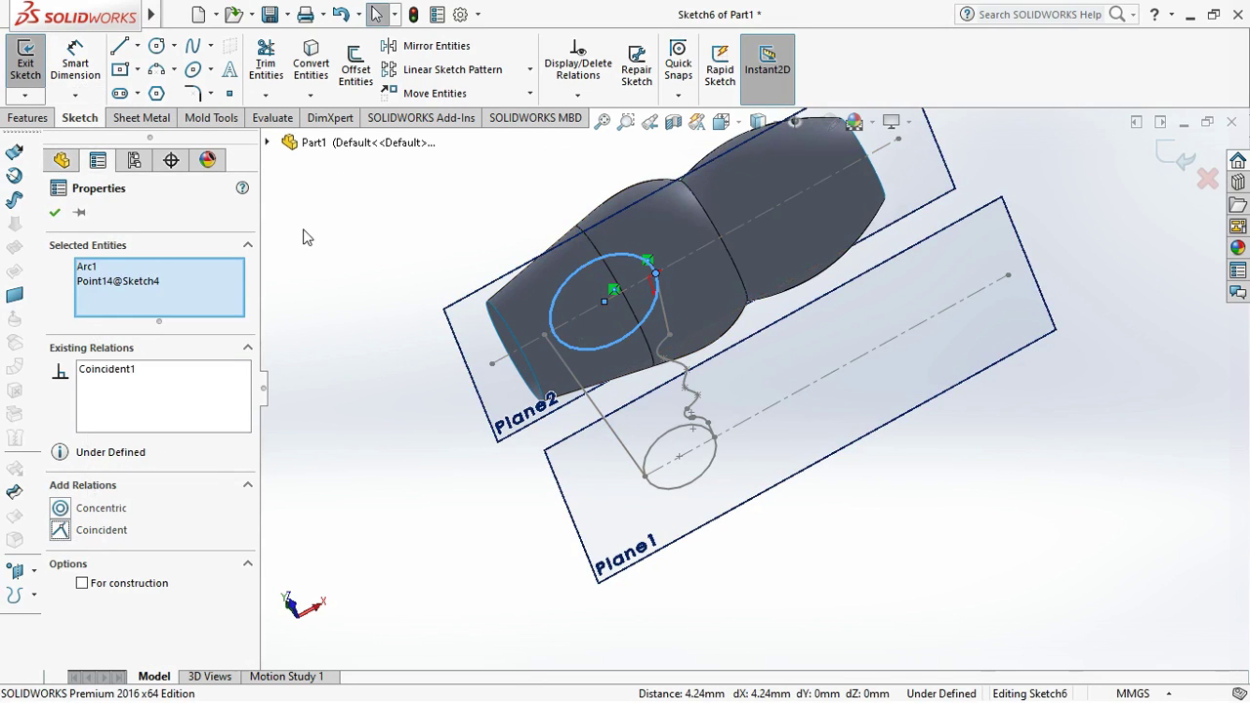
{"action": "left_click", "coordinate": [55, 213]}
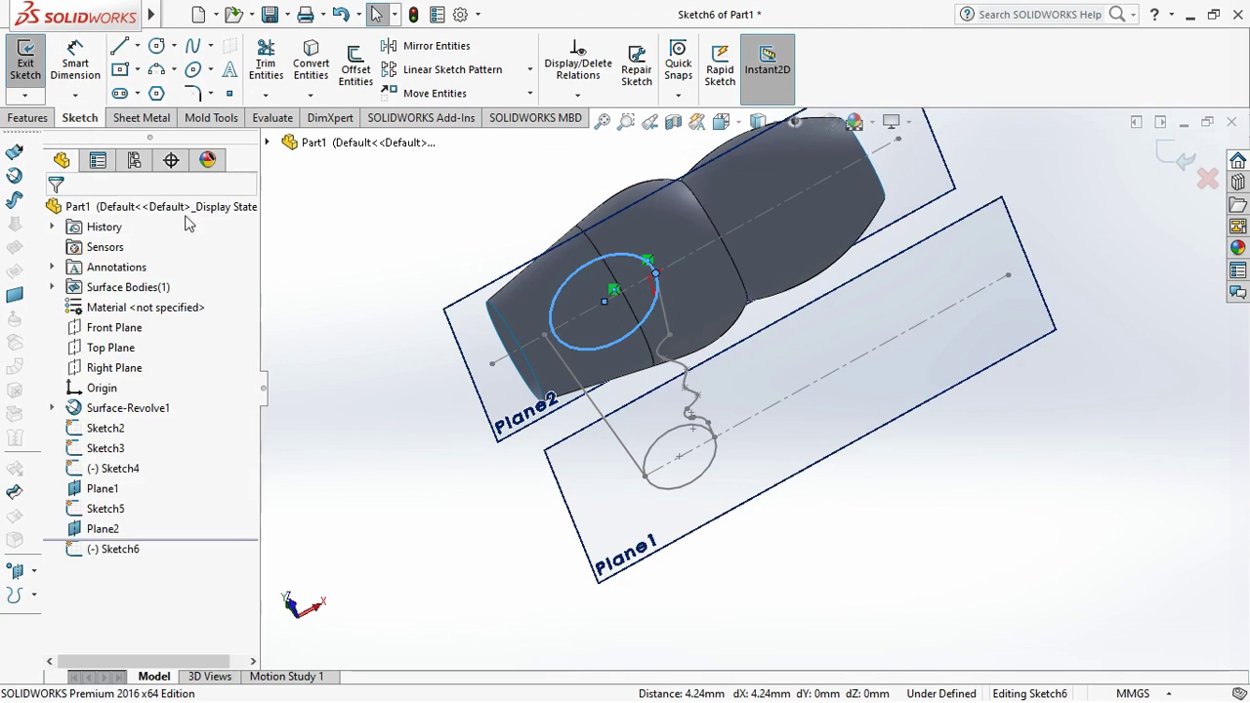
{"action": "left_click", "coordinate": [561, 305]}
{"action": "left_click", "coordinate": [475, 195]}
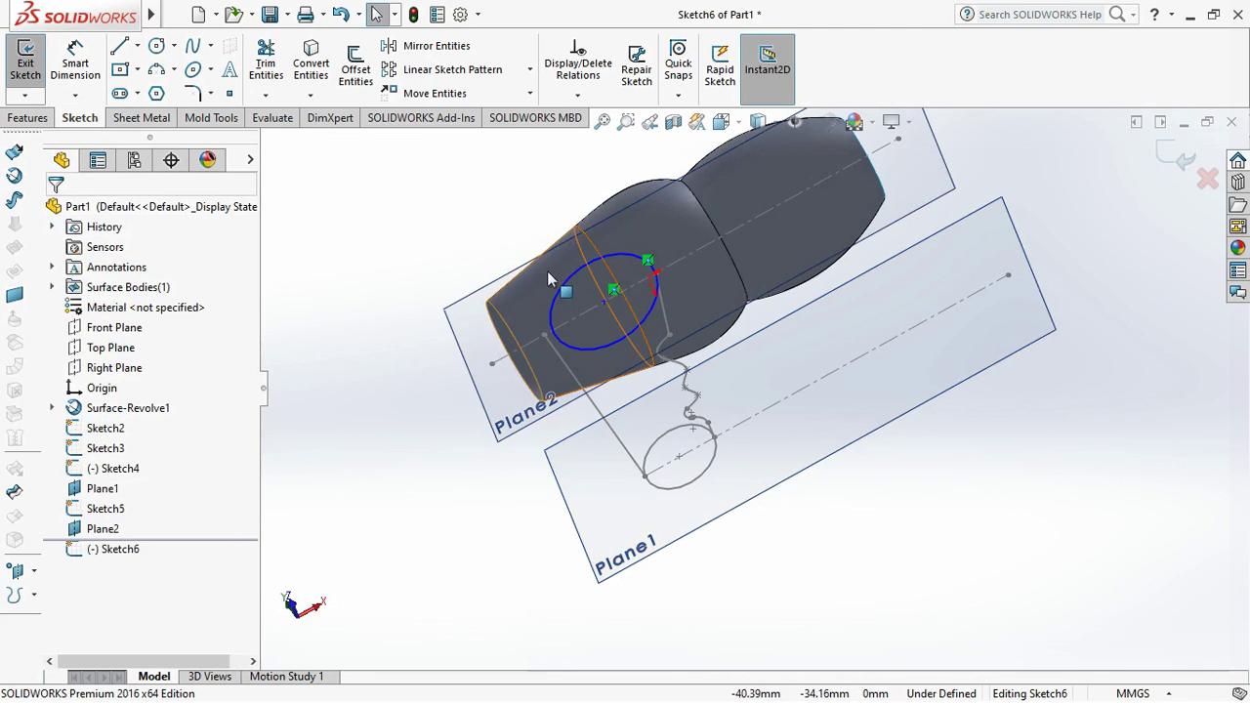
Make the circle pass through Point1 of Sketch3, exit the sketch and start a Lofted Surface
{"action": "left_click", "coordinate": [565, 330]}
{"action": "left_click", "coordinate": [546, 336], "text": "ctrl"}
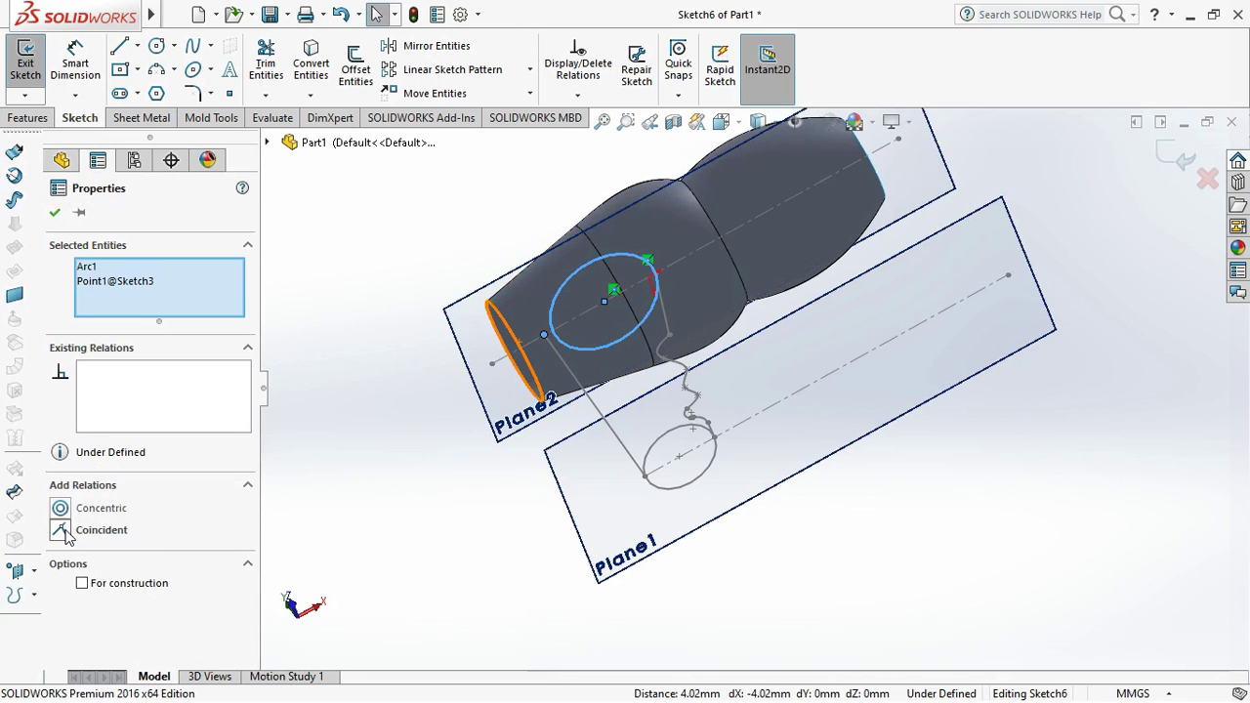
{"action": "left_click", "coordinate": [61, 530]}
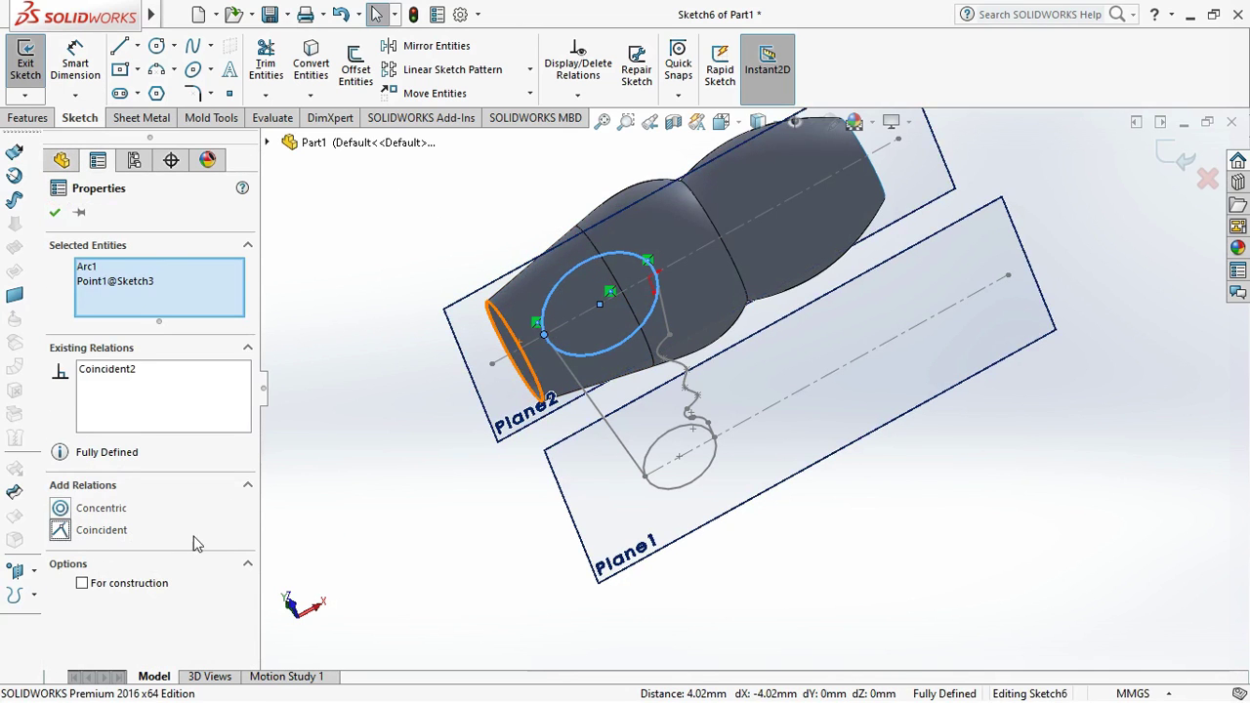
{"action": "left_click", "coordinate": [55, 213]}
{"action": "mouse_move", "coordinate": [414, 349]}
{"action": "middle_mouse_down"}
{"action": "mouse_move", "coordinate": [592, 254]}
{"action": "mouse_move", "coordinate": [945, 417]}
{"action": "middle_mouse_up"}
{"action": "scroll", "coordinate": [712, 409], "scroll_direction": "down", "scroll_amount": 3}
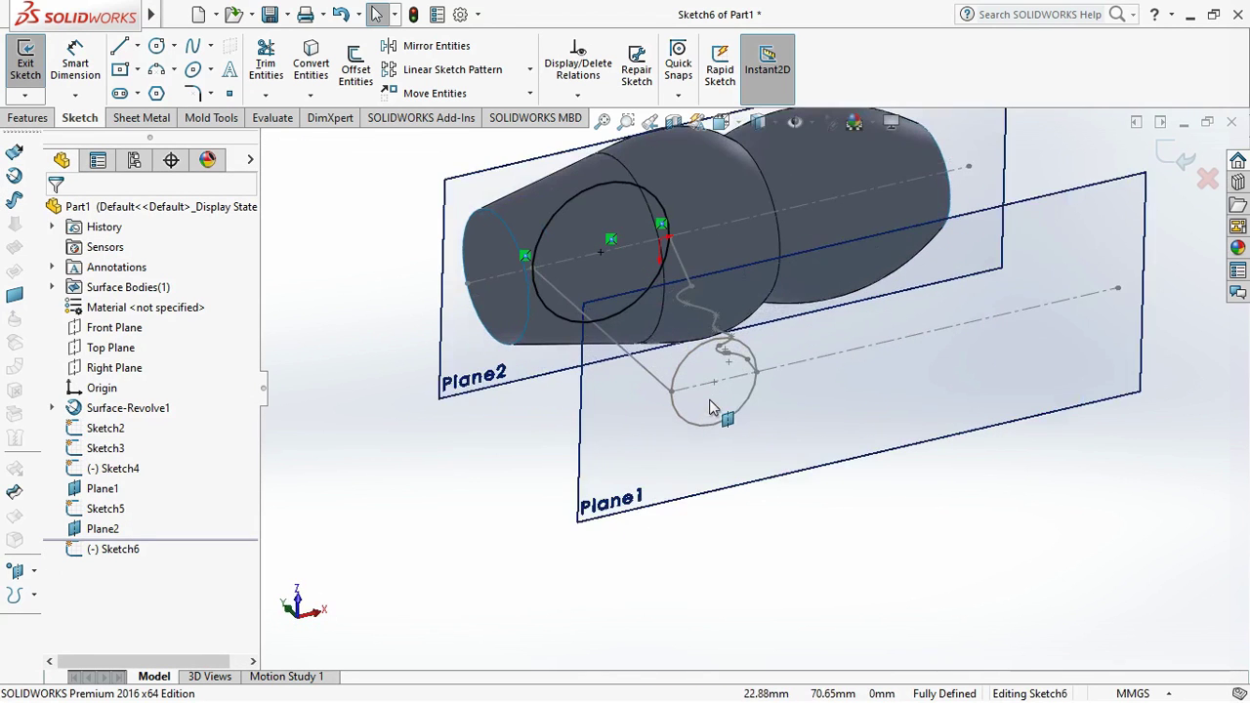
{"action": "key", "text": "ctrl+b"}
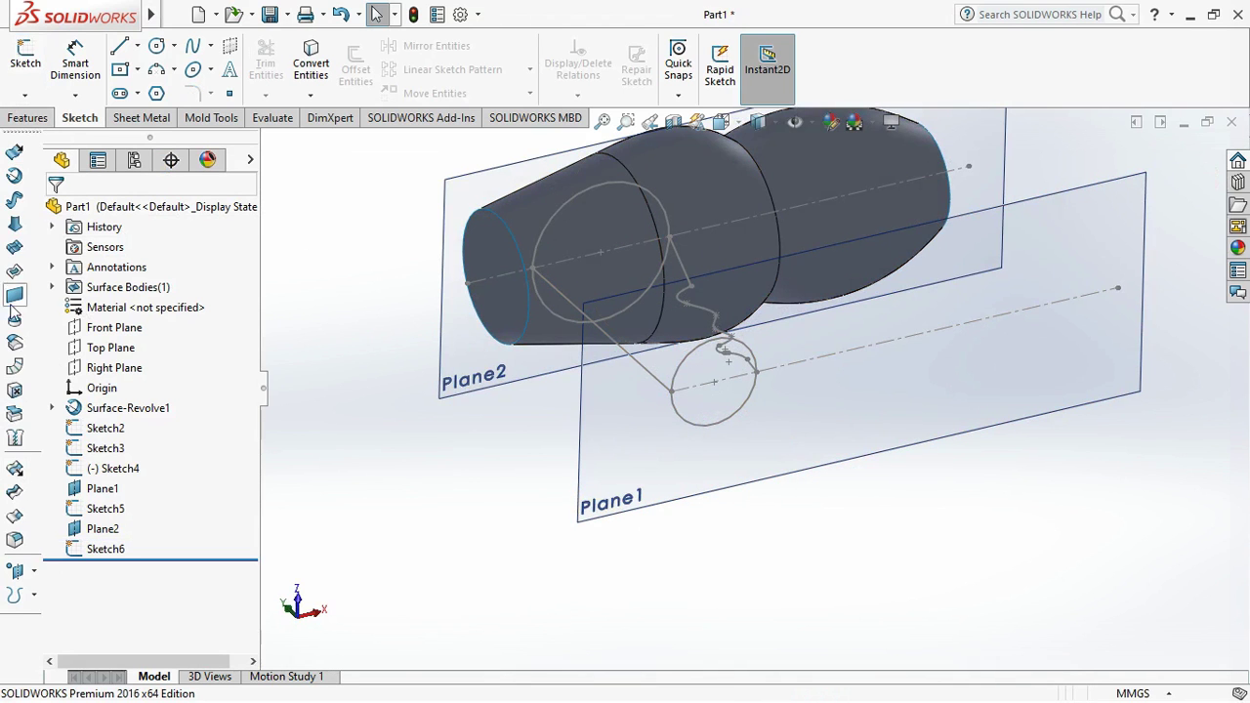
{"action": "left_click", "coordinate": [17, 224]}
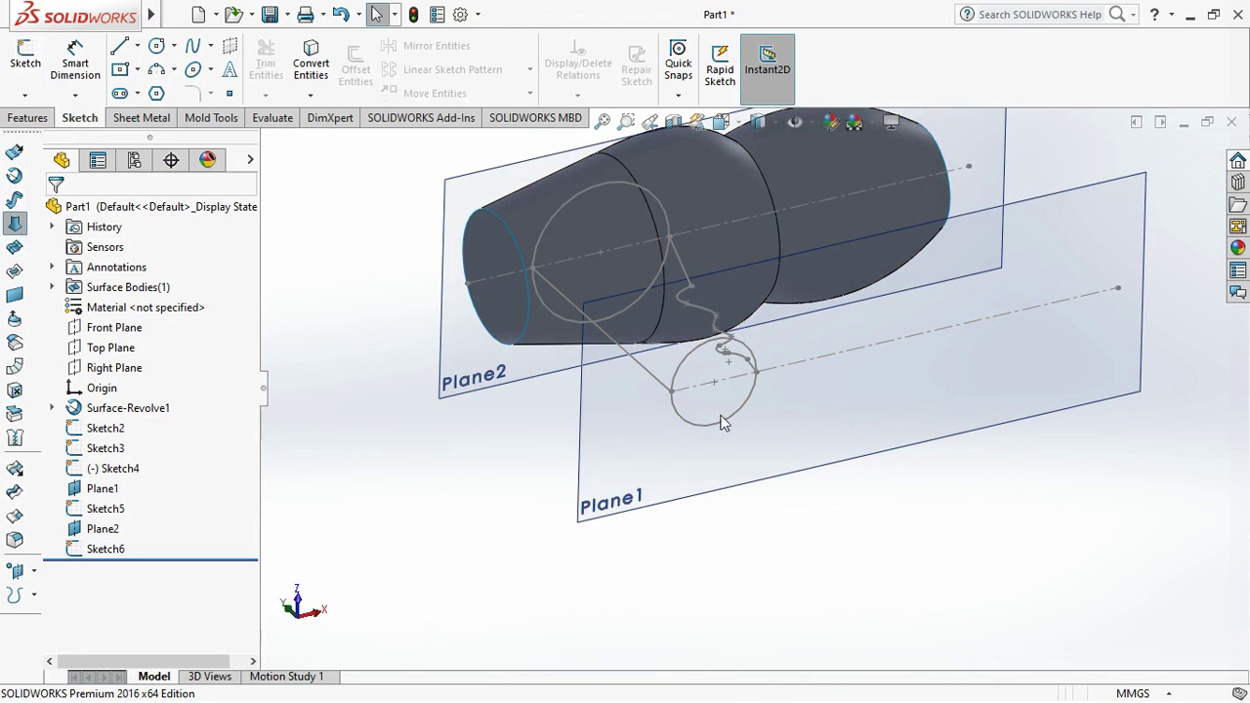
Pick Sketch5 and Sketch6 as the two surface-loft profiles
{"action": "left_click", "coordinate": [688, 354]}
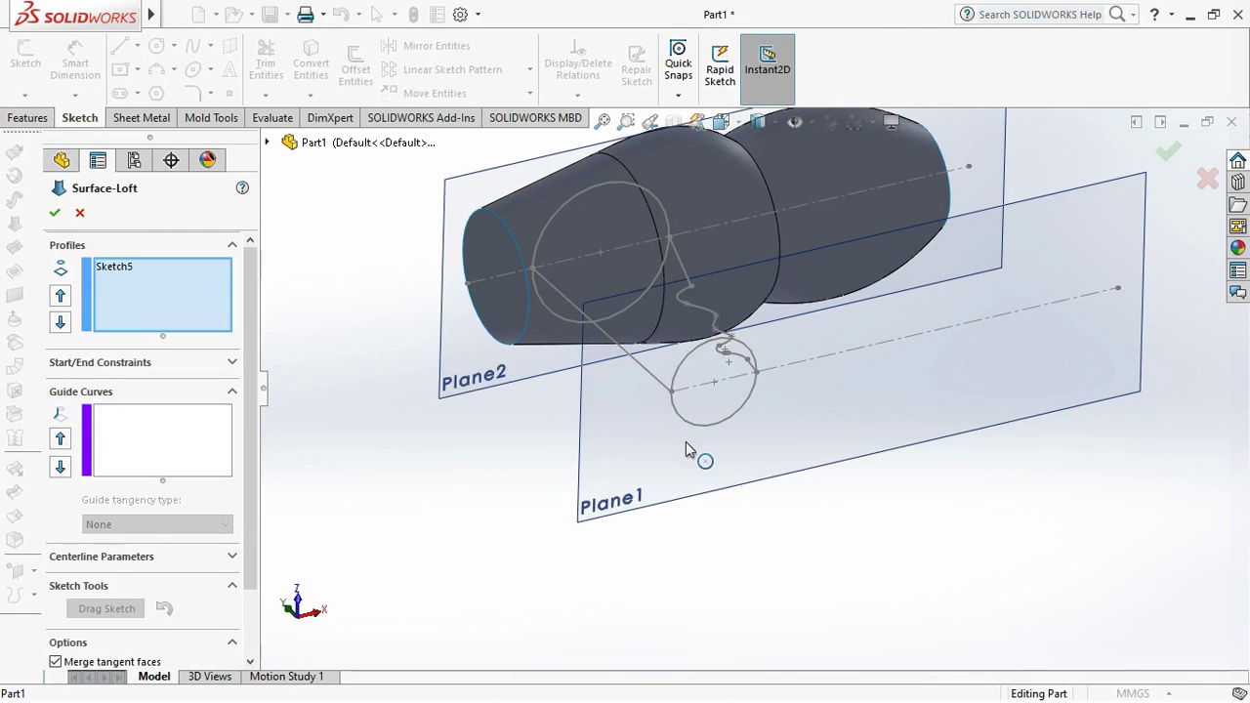
{"action": "left_click", "coordinate": [563, 206]}
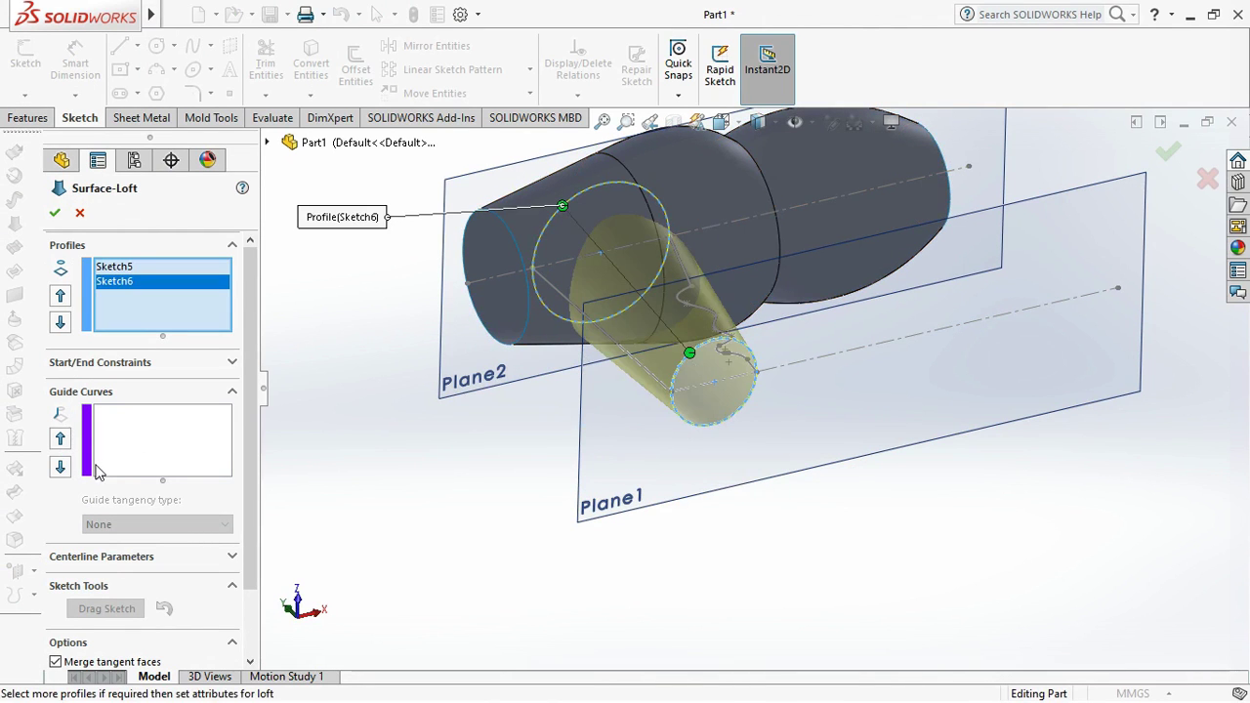
{"action": "middle_click_drag", "start_coordinate": [633, 355], "coordinate": [474, 432]}
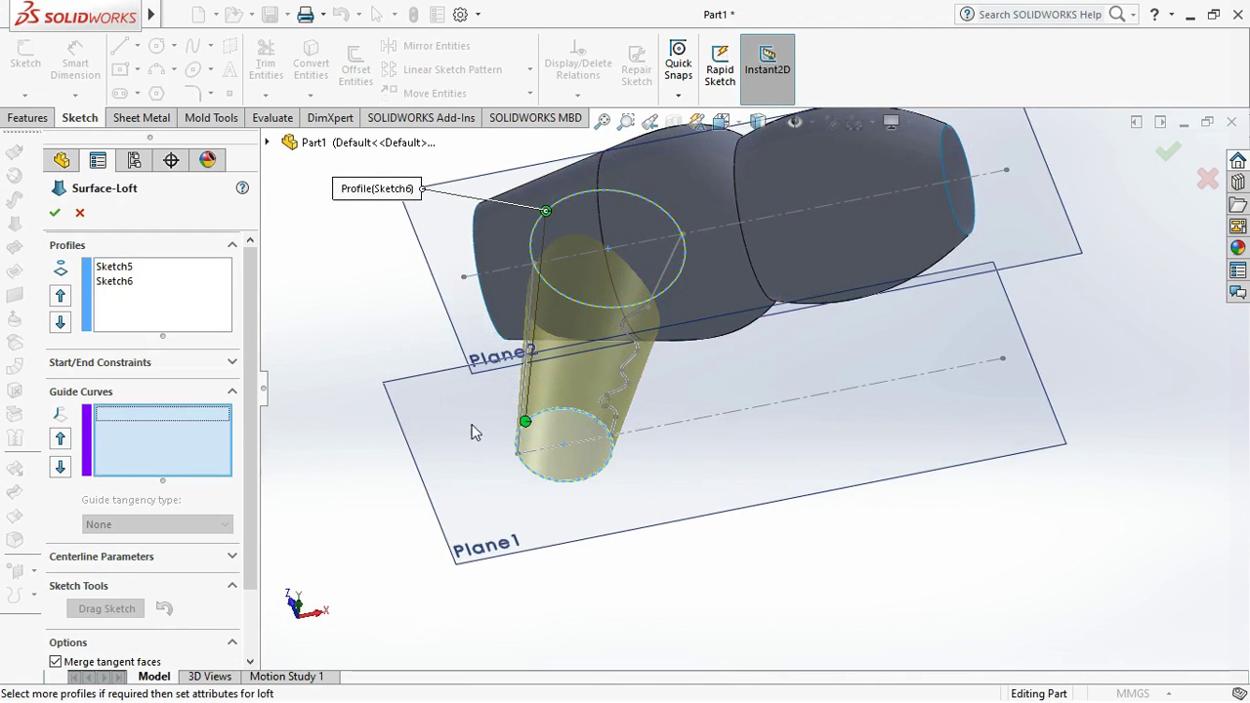
Add the Sketch4 curve as an open-group guide via SelectionManager, then cancel the invalid loft
{"action": "right_click", "coordinate": [611, 436]}
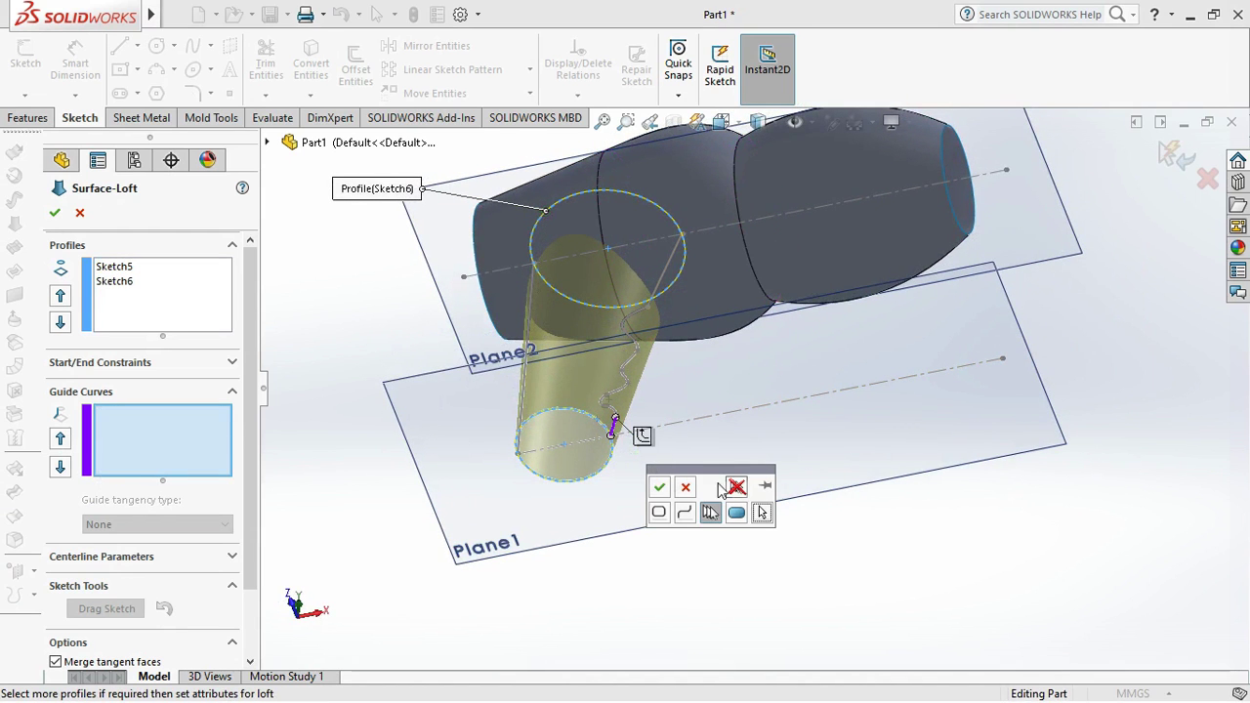
{"action": "left_click", "coordinate": [732, 487]}
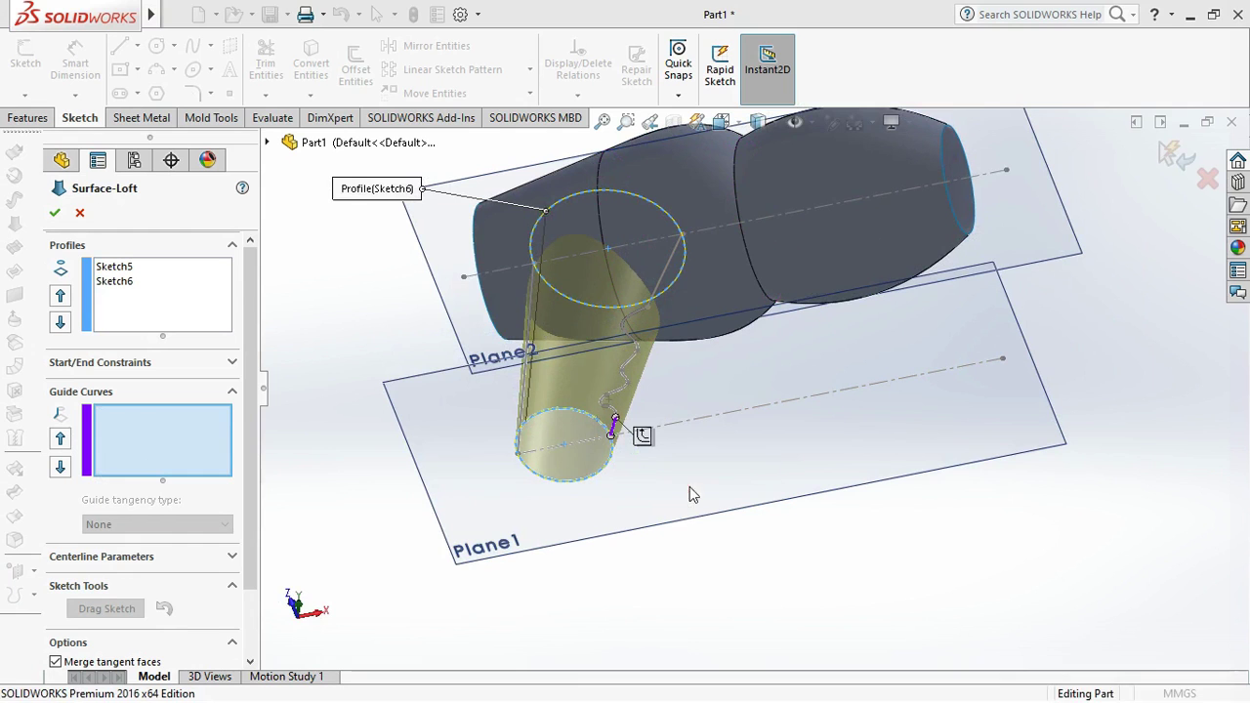
{"action": "right_click", "coordinate": [611, 401]}
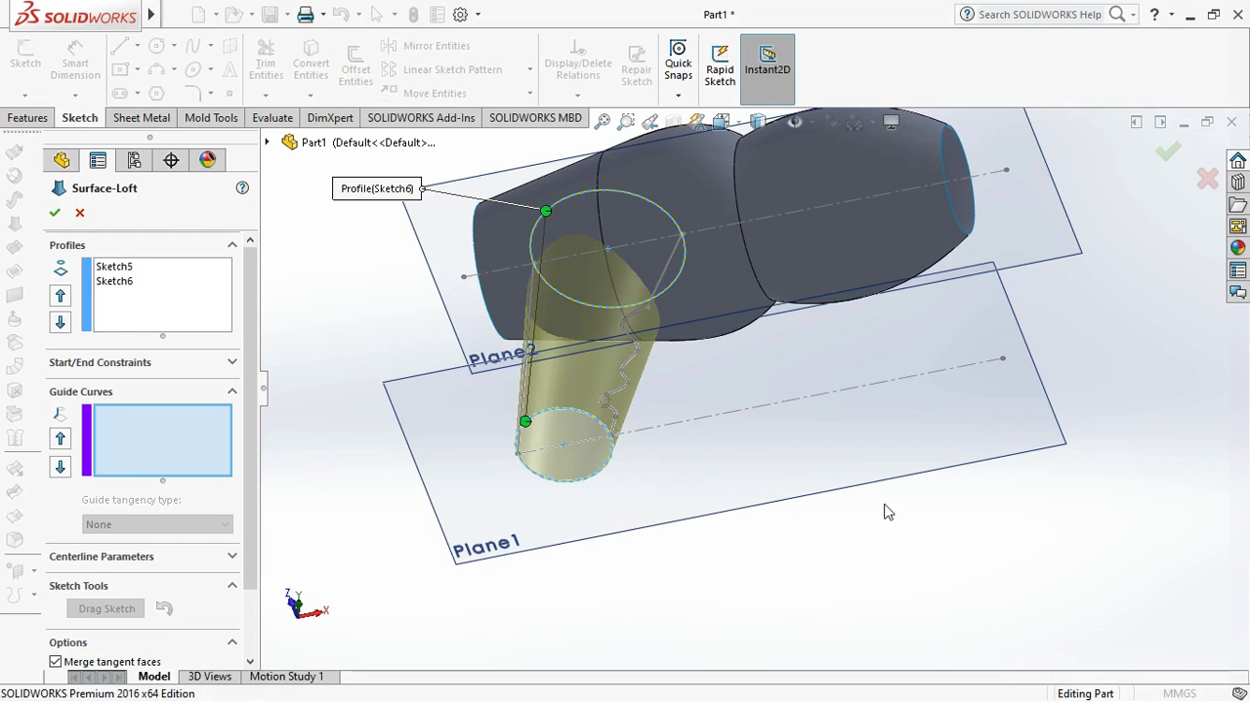
{"action": "left_click", "coordinate": [131, 433]}
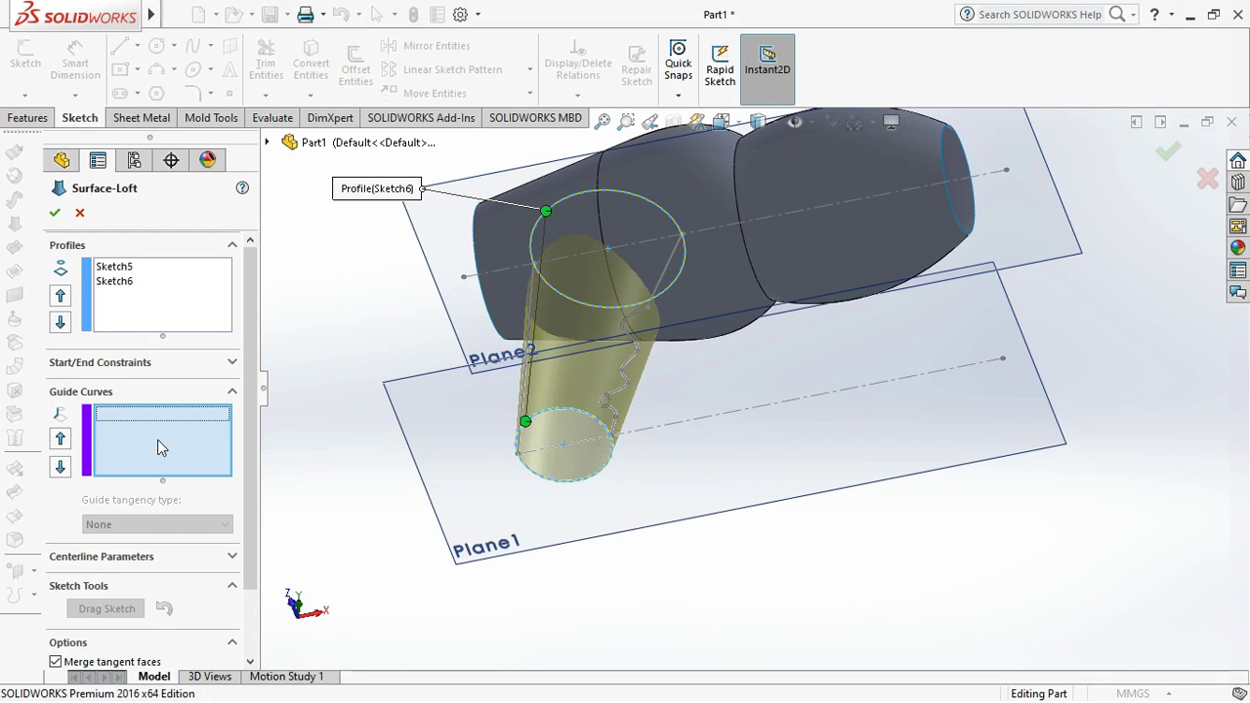
{"action": "mouse_move", "coordinate": [804, 410]}
{"action": "middle_mouse_down"}
{"action": "mouse_move", "coordinate": [846, 419]}
{"action": "mouse_move", "coordinate": [822, 422]}
{"action": "middle_mouse_up"}
{"action": "left_click", "coordinate": [585, 253]}
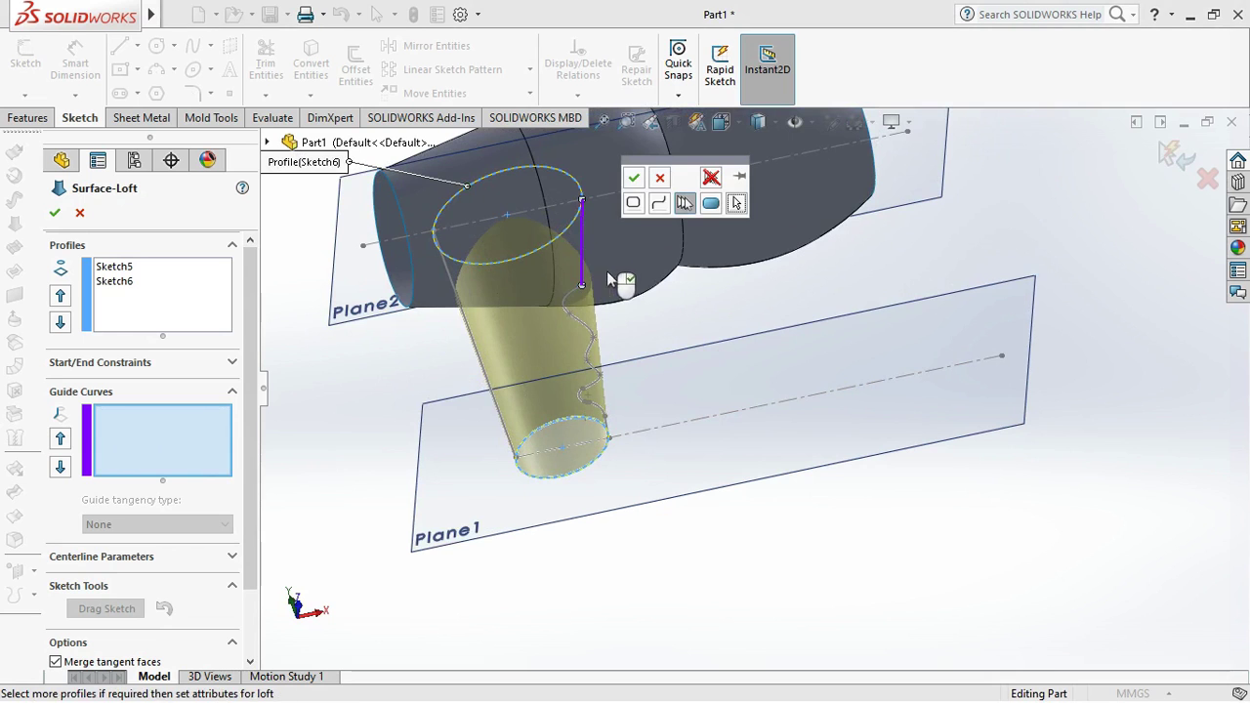
{"action": "left_click", "coordinate": [634, 177]}
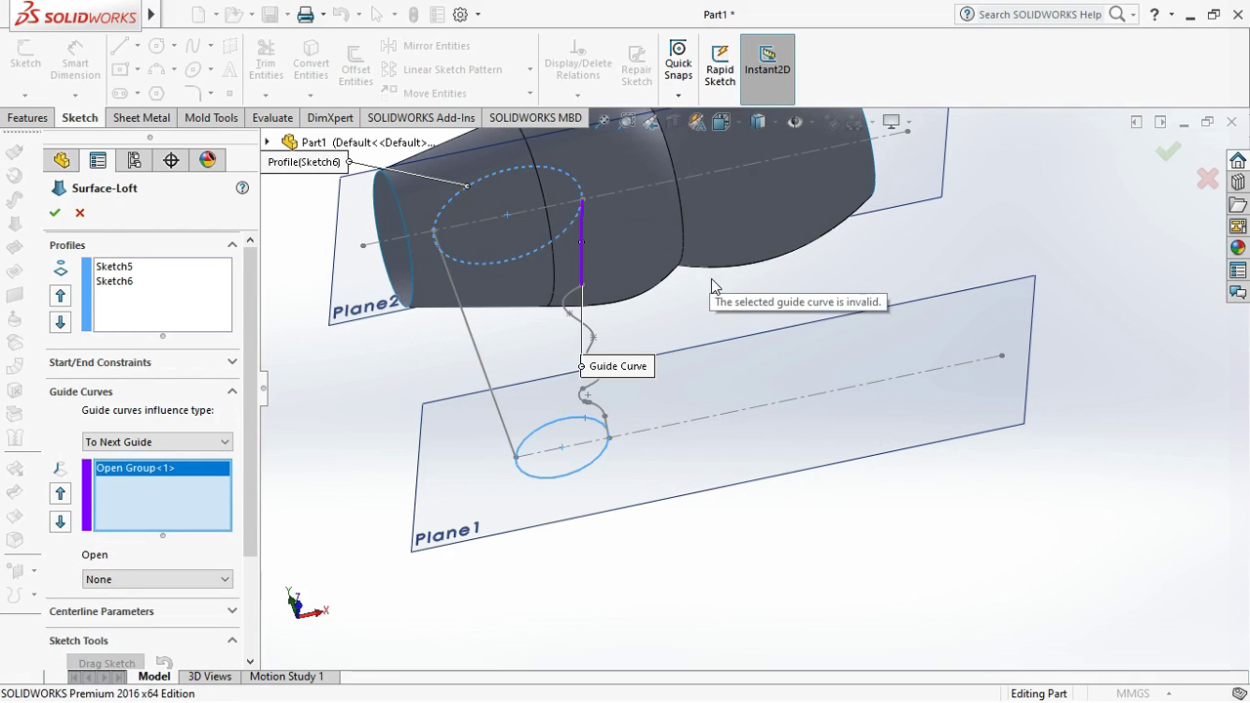
{"action": "key", "text": "Escape"}
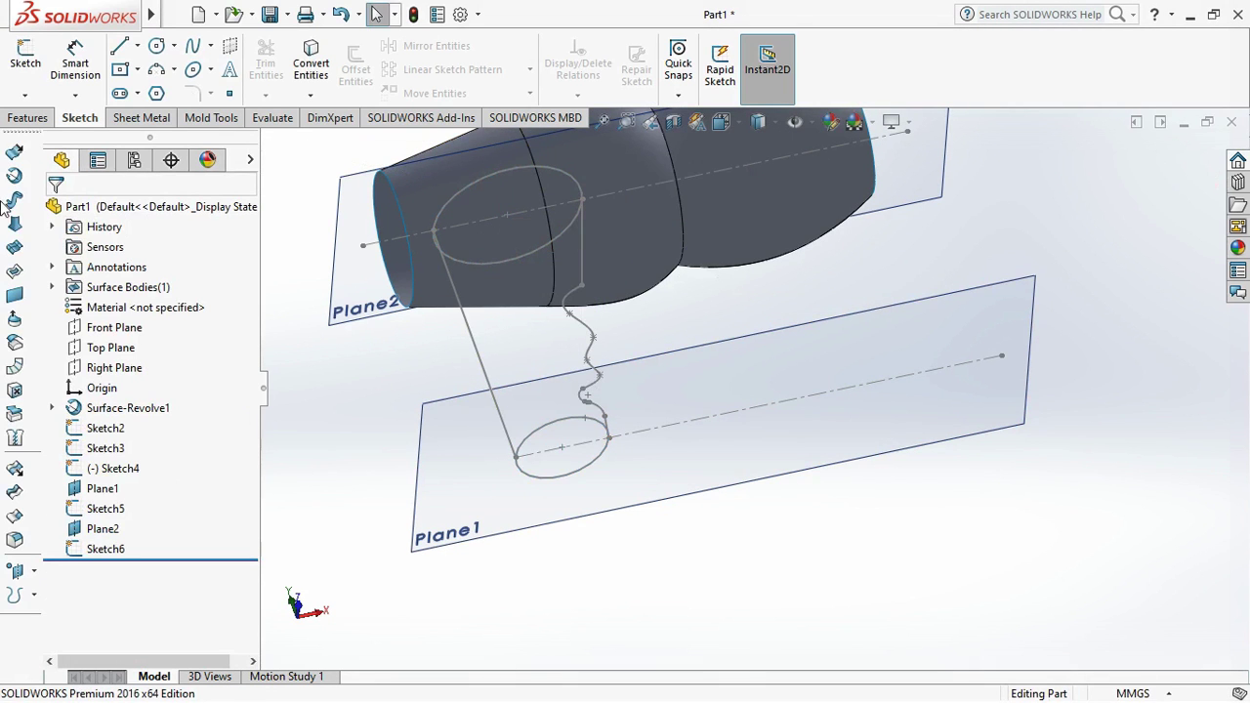
Re-preview the Sketch5–Sketch6 surface loft, inspect the S-shaped guide curve close up, then cancel
{"action": "key", "text": "Return"}
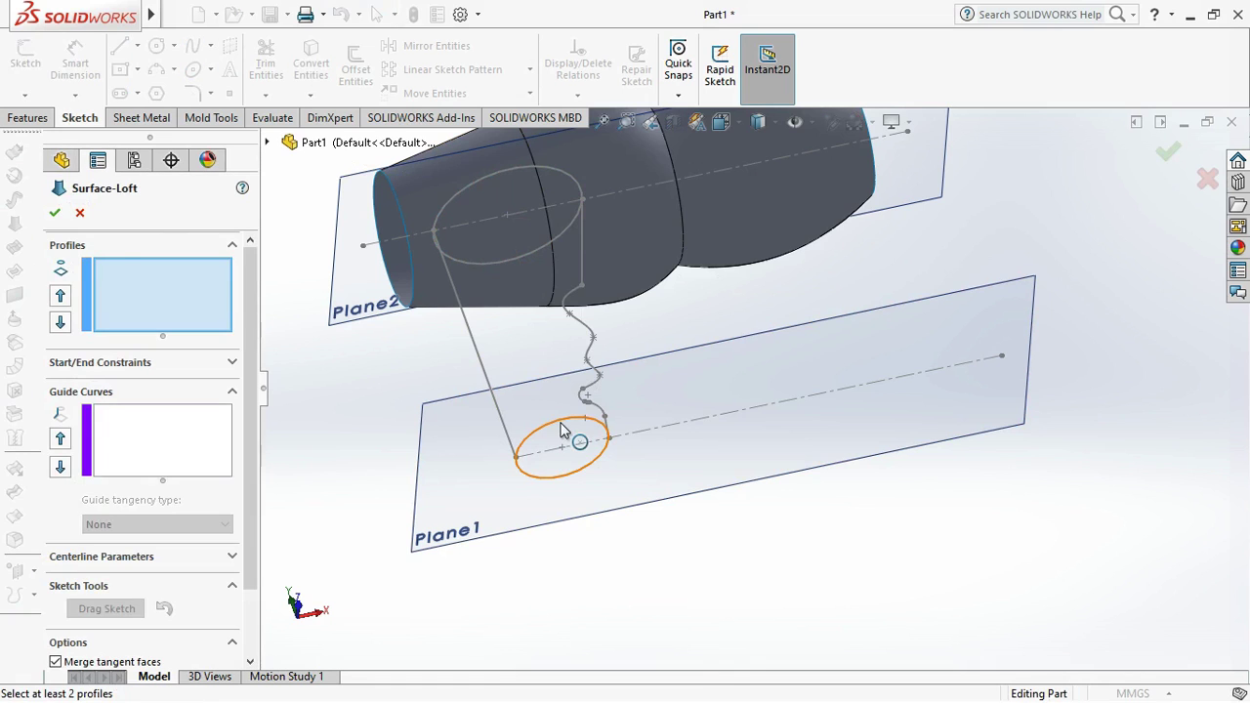
{"action": "left_click", "coordinate": [561, 422]}
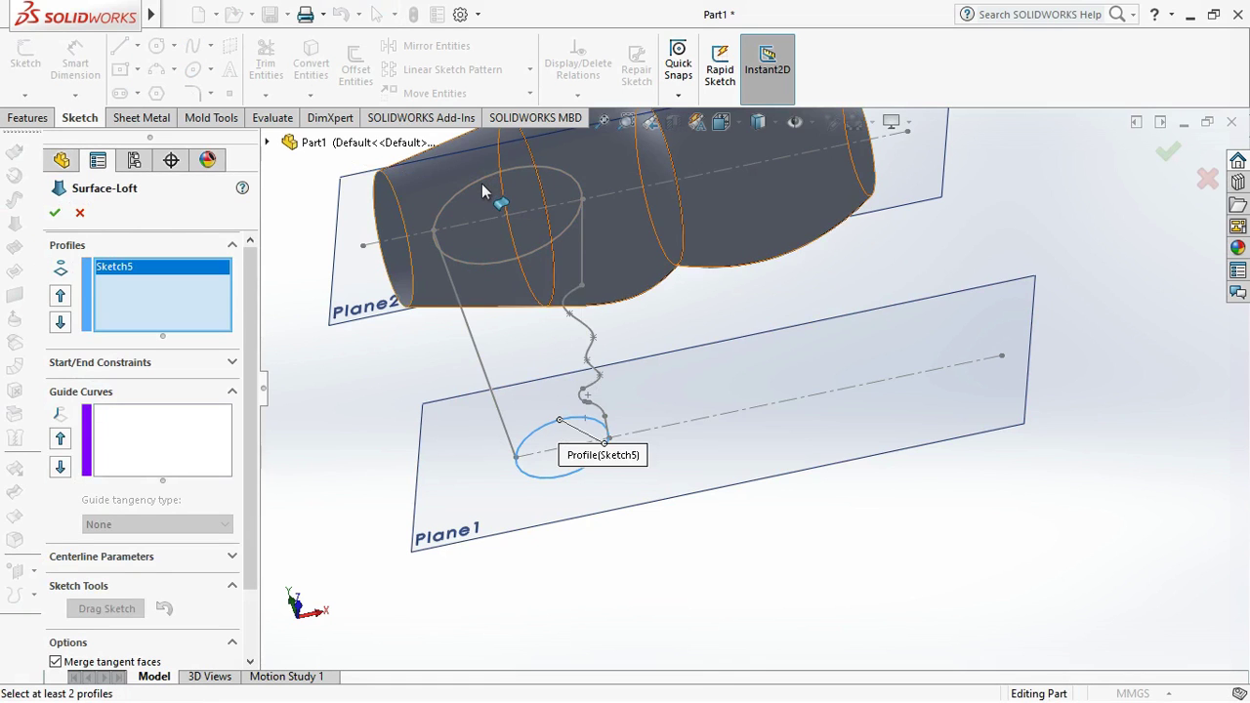
{"action": "left_click", "coordinate": [466, 186]}
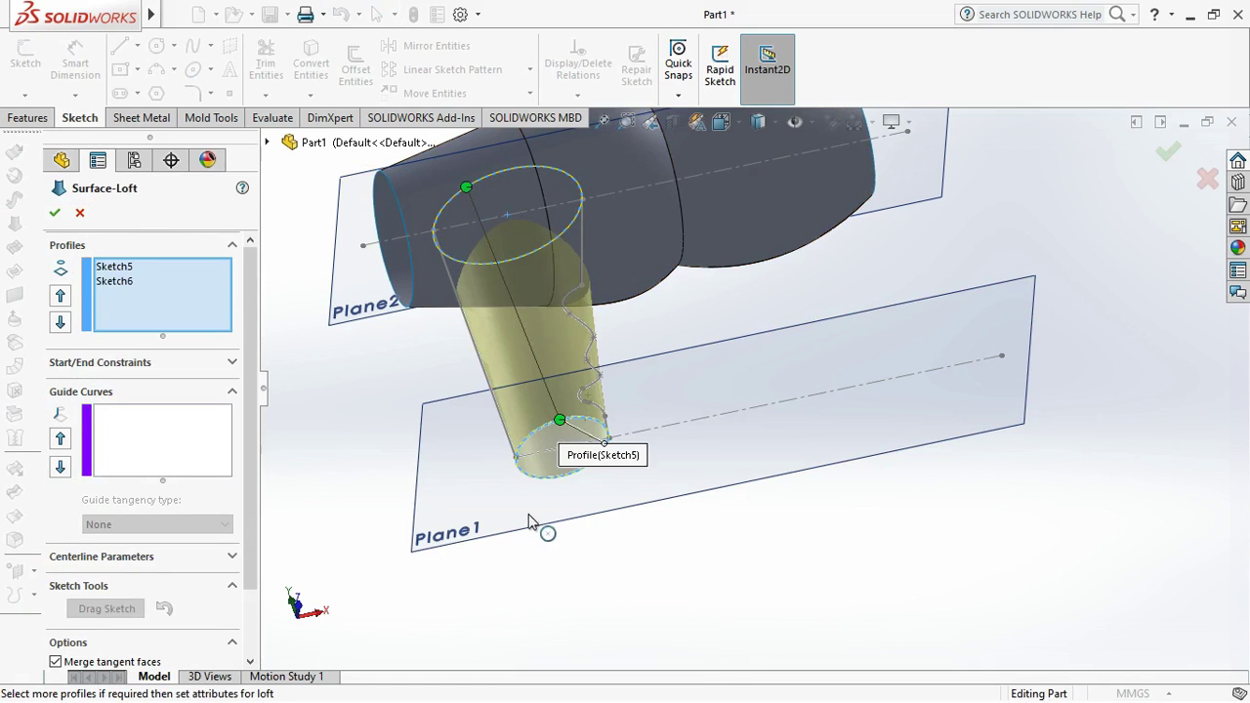
{"action": "middle_click_drag", "start_coordinate": [527, 476], "coordinate": [511, 491]}
{"action": "scroll", "coordinate": [559, 445], "scroll_direction": "down", "scroll_amount": 3}
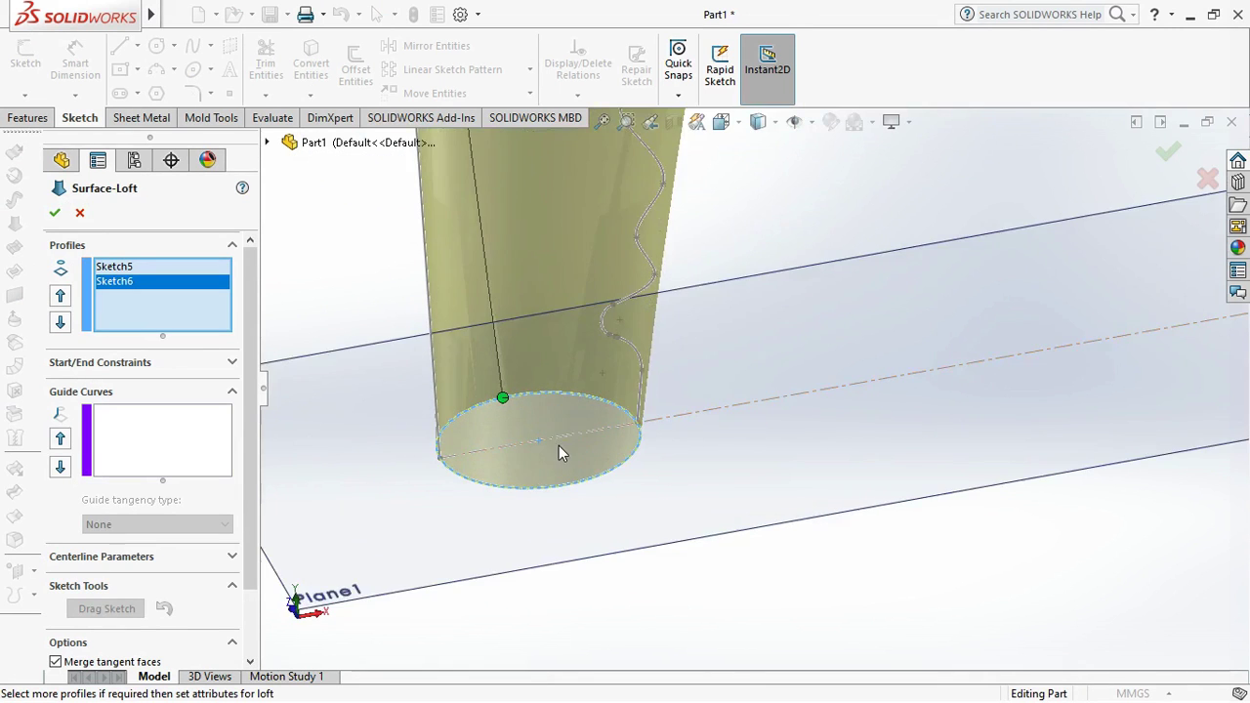
{"action": "scroll", "coordinate": [672, 350], "scroll_direction": "down", "scroll_amount": 2}
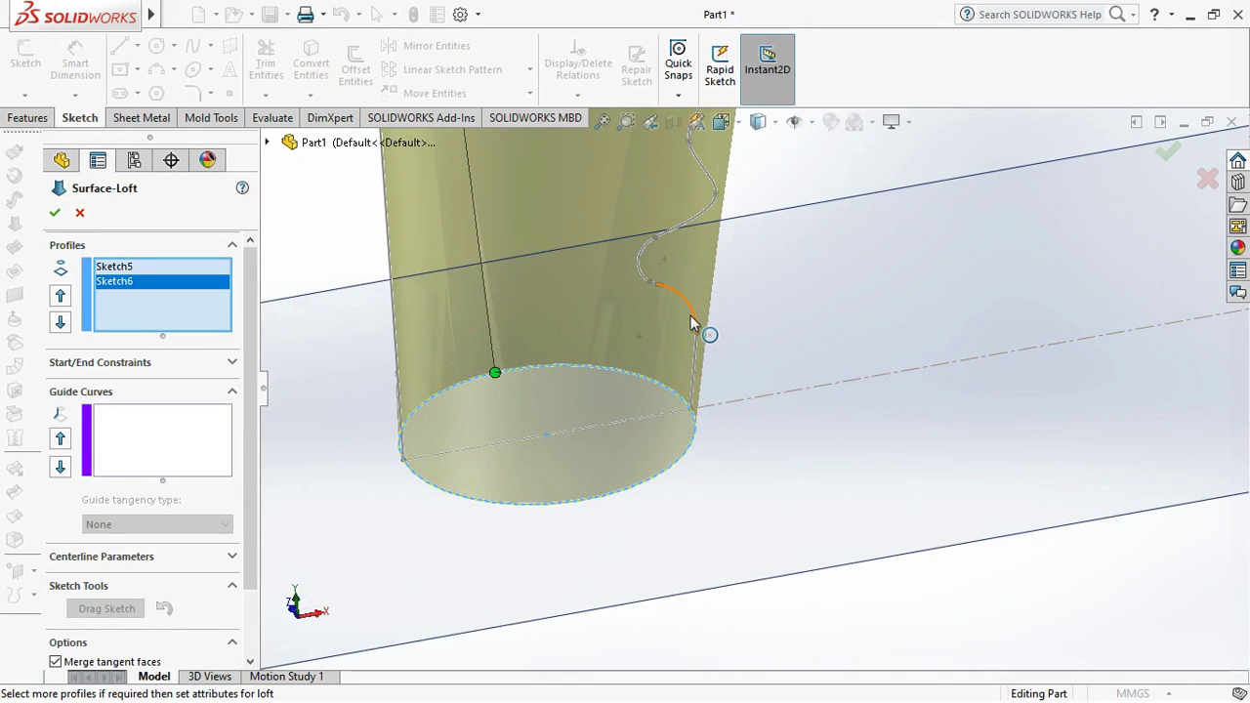
{"action": "scroll", "coordinate": [674, 292], "scroll_direction": "down", "scroll_amount": 3}
{"action": "scroll", "coordinate": [681, 320], "scroll_direction": "down", "scroll_amount": 3}
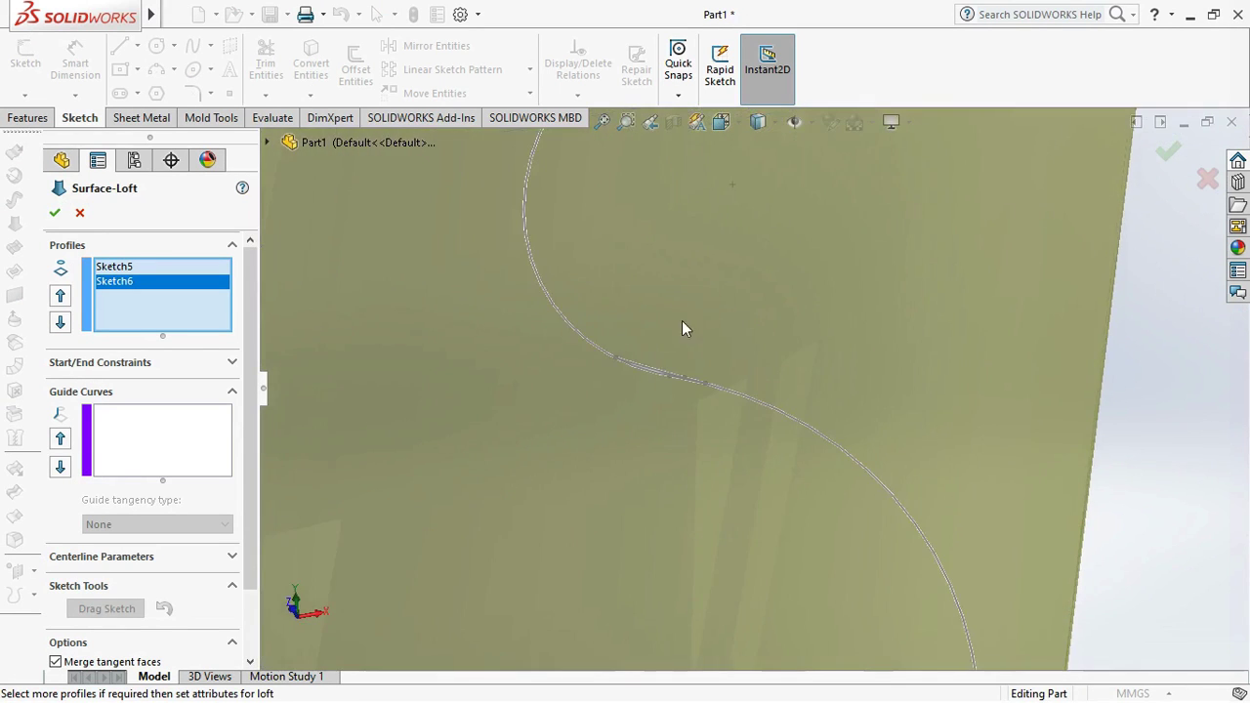
{"action": "scroll", "coordinate": [696, 408], "scroll_direction": "down", "scroll_amount": 2}
{"action": "mouse_move", "coordinate": [696, 408]}
{"action": "middle_mouse_down"}
{"action": "mouse_move", "coordinate": [687, 461]}
{"action": "mouse_move", "coordinate": [675, 417]}
{"action": "middle_mouse_up"}
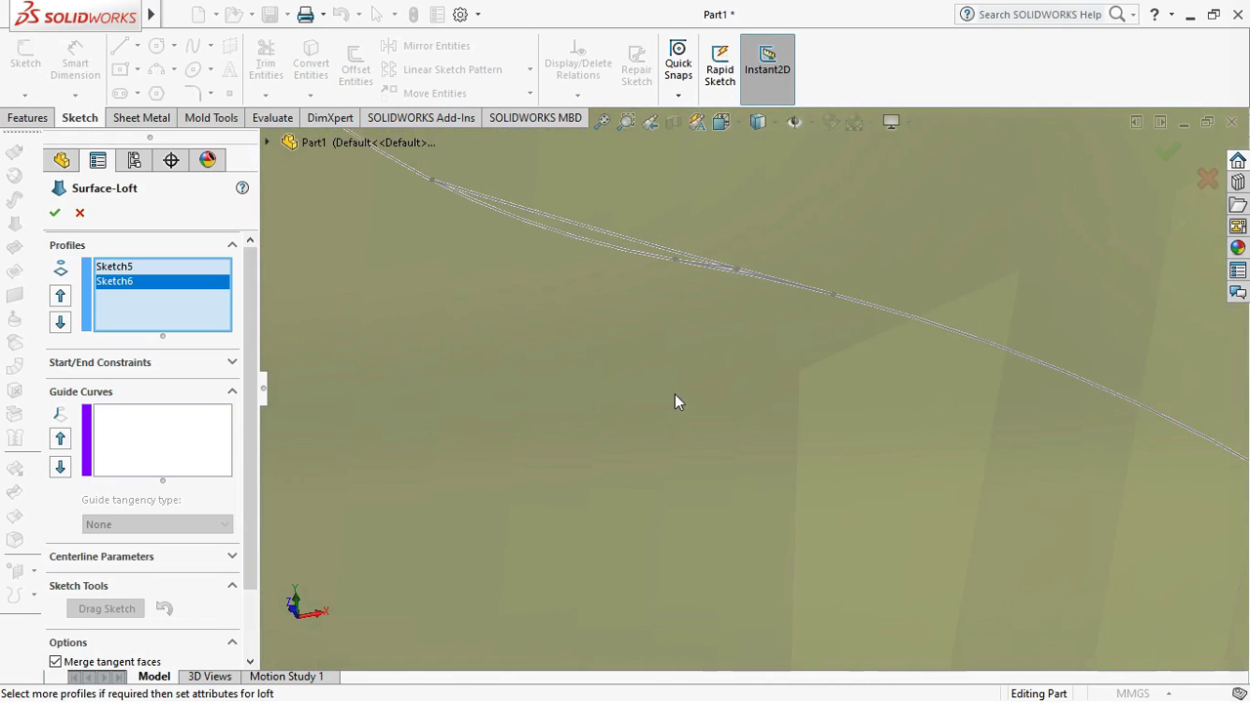
{"action": "left_click", "coordinate": [80, 214]}
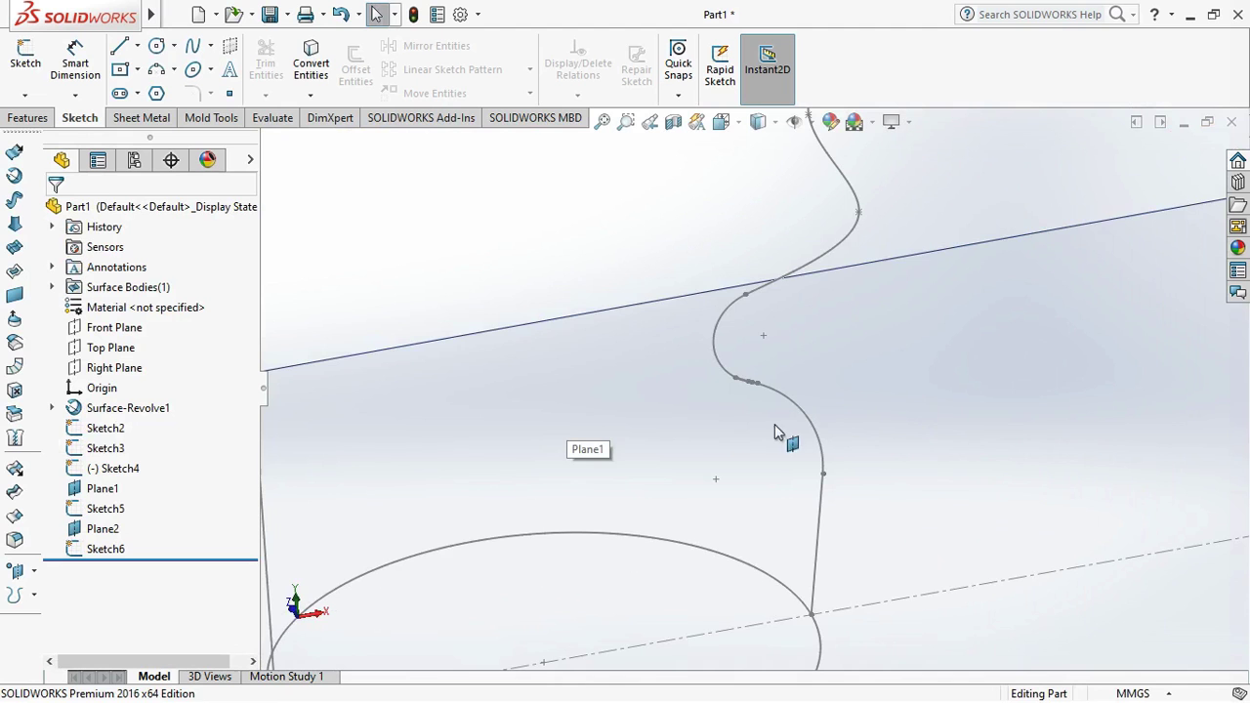
{"action": "left_click", "coordinate": [818, 430]}
{"action": "middle_click_drag", "start_coordinate": [816, 434], "coordinate": [732, 517]}
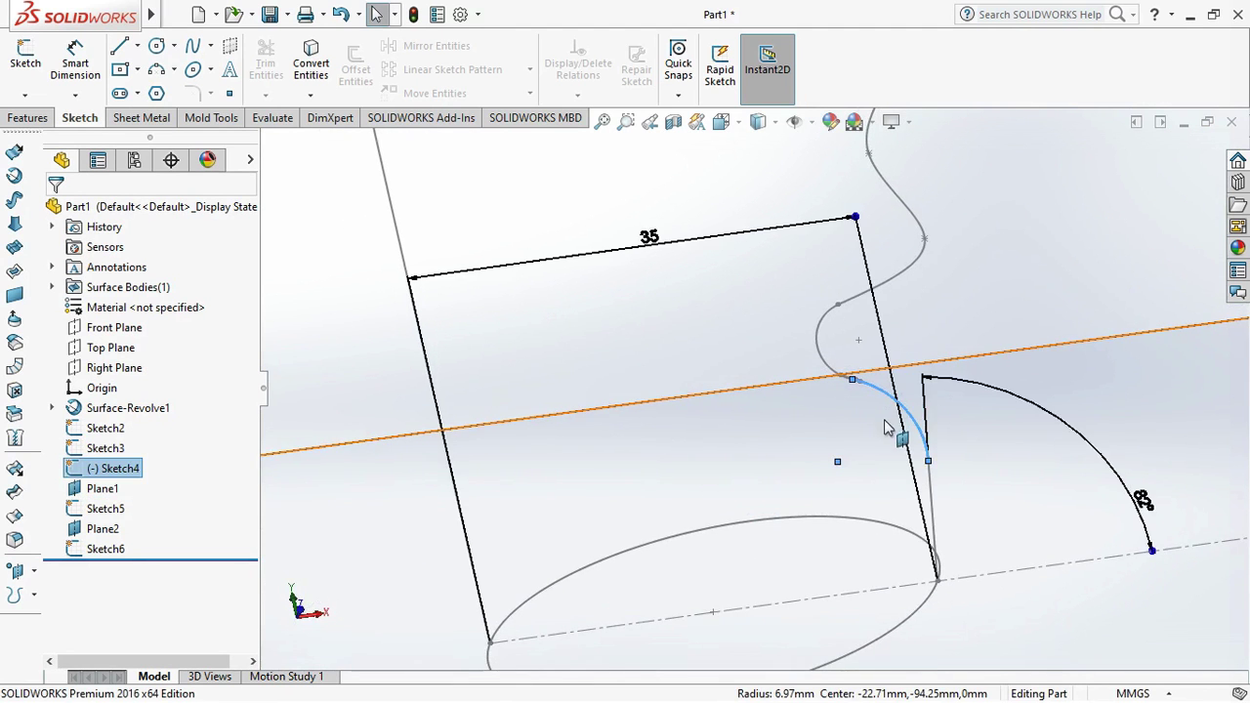
{"action": "scroll", "coordinate": [832, 425], "scroll_direction": "down", "scroll_amount": 2}
{"action": "scroll", "coordinate": [854, 378], "scroll_direction": "down", "scroll_amount": 2}
{"action": "scroll", "coordinate": [849, 364], "scroll_direction": "down", "scroll_amount": 2}
{"action": "scroll", "coordinate": [782, 287], "scroll_direction": "down", "scroll_amount": 2}
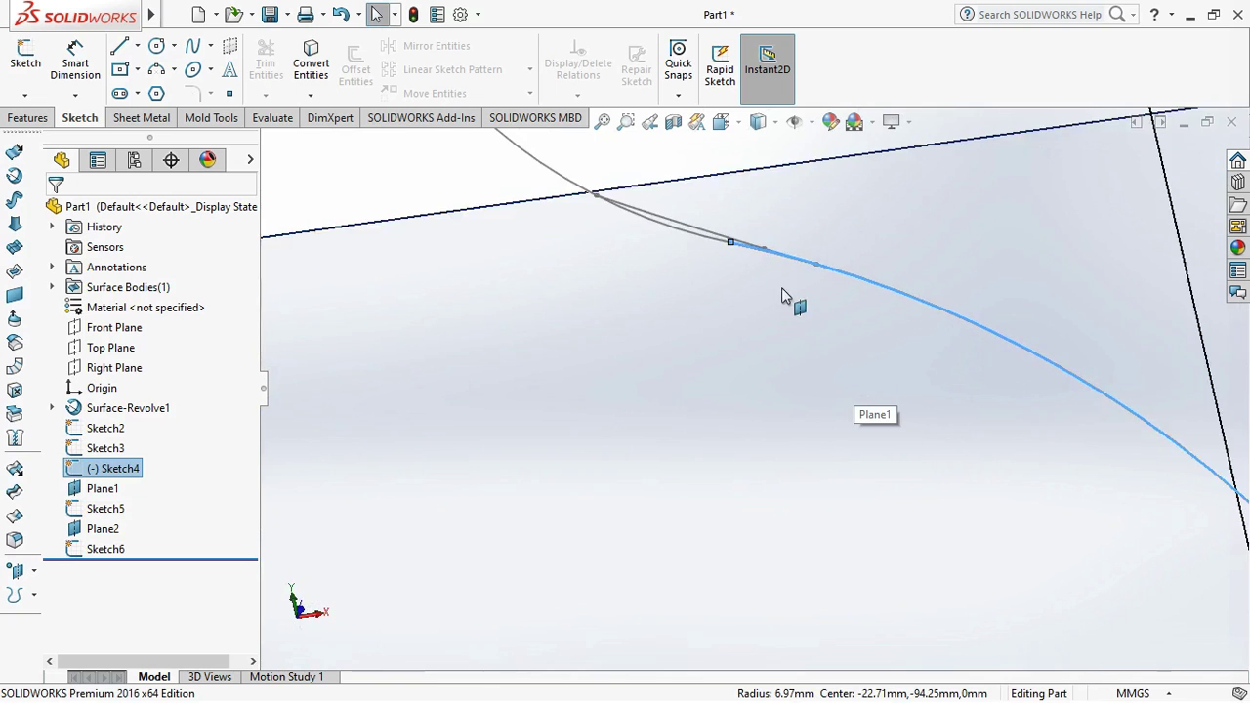
{"action": "scroll", "coordinate": [765, 281], "scroll_direction": "down", "scroll_amount": 2}
{"action": "scroll", "coordinate": [765, 280], "scroll_direction": "down", "scroll_amount": 1}
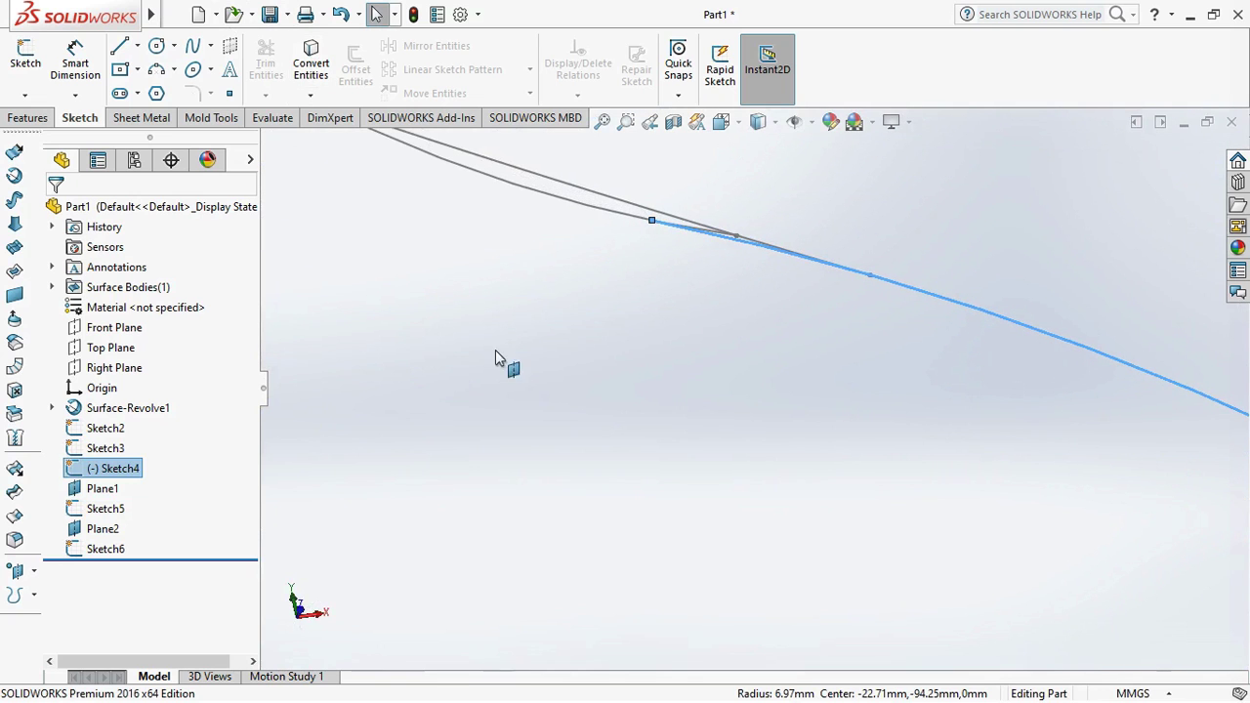
{"action": "key", "text": "Escape"}
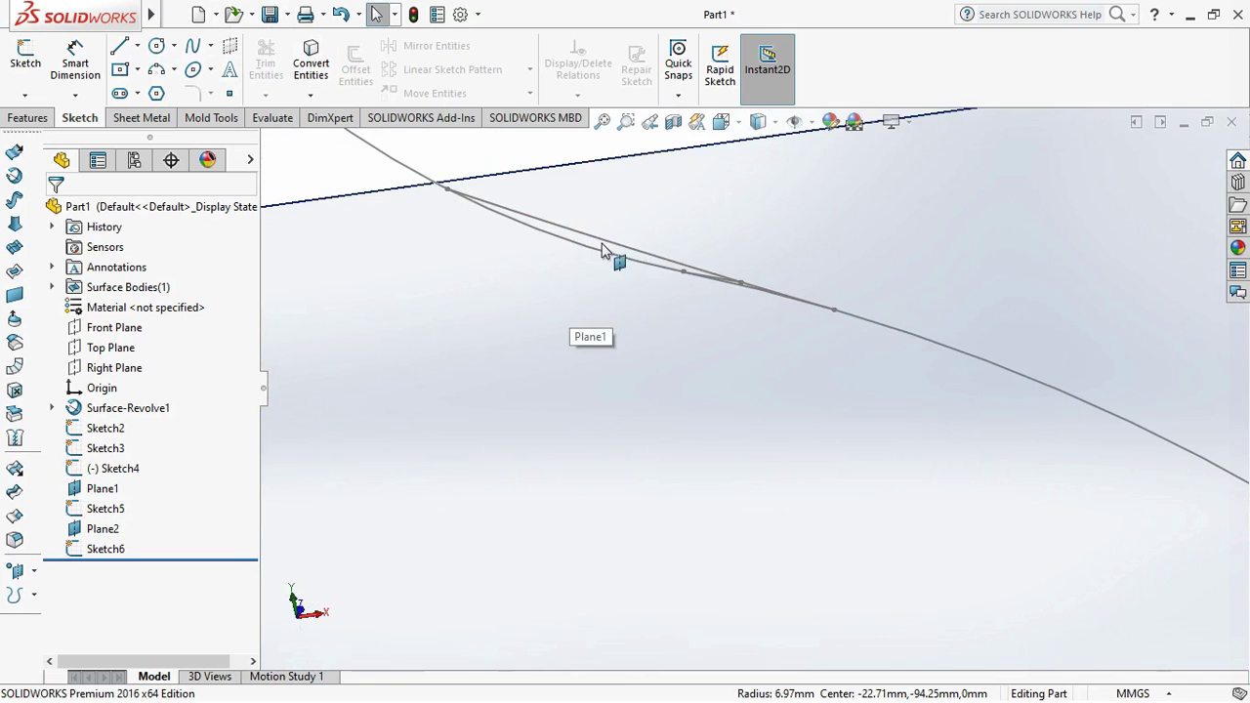
{"action": "double_click", "coordinate": [609, 249]}
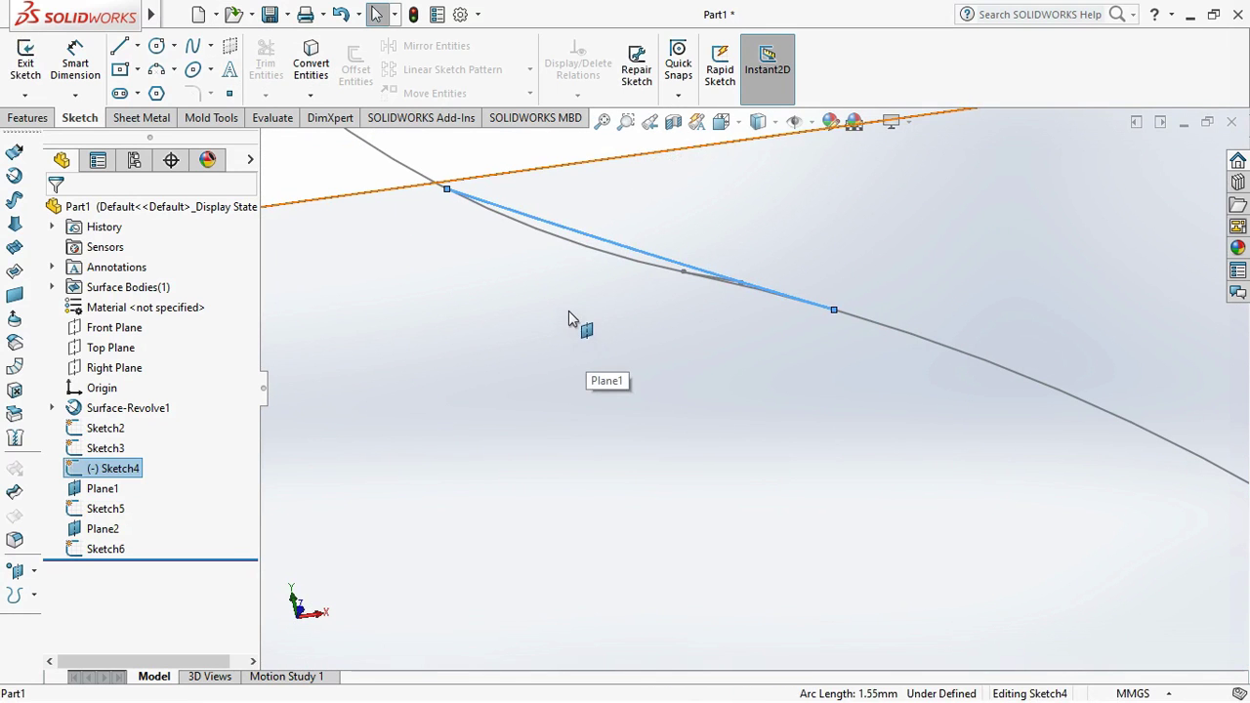
{"action": "key", "text": "Delete"}
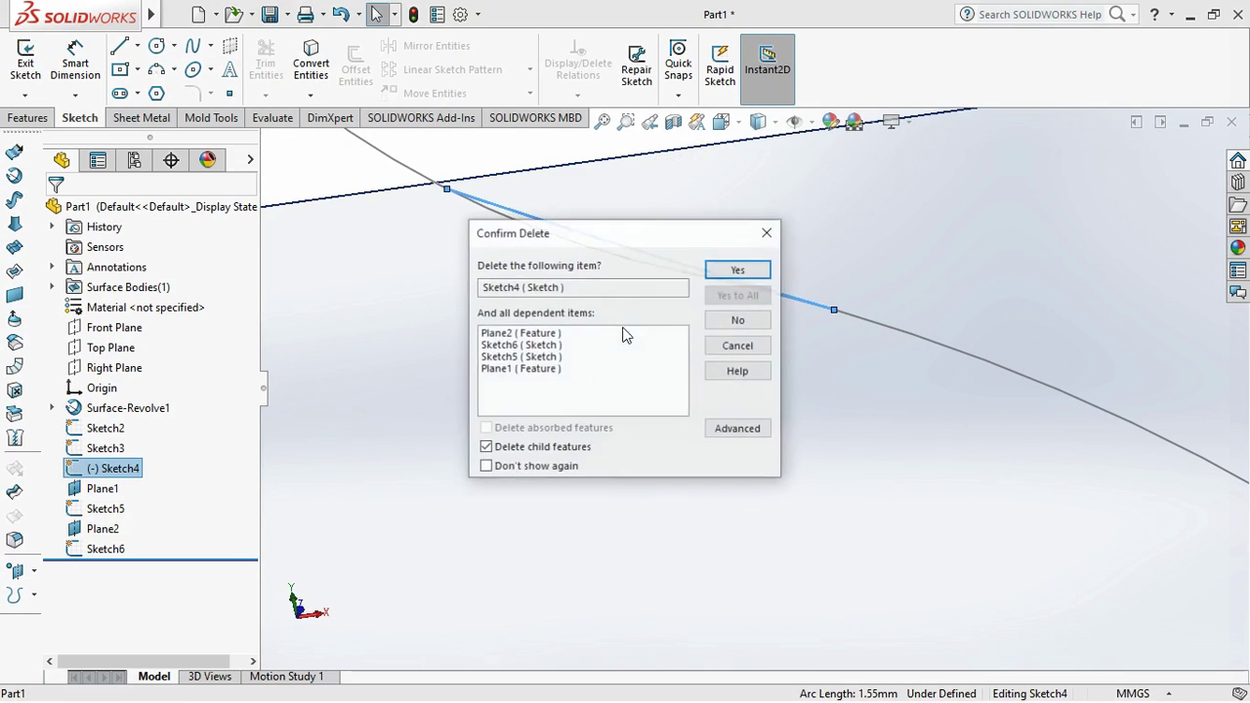
{"action": "left_click", "coordinate": [737, 272]}
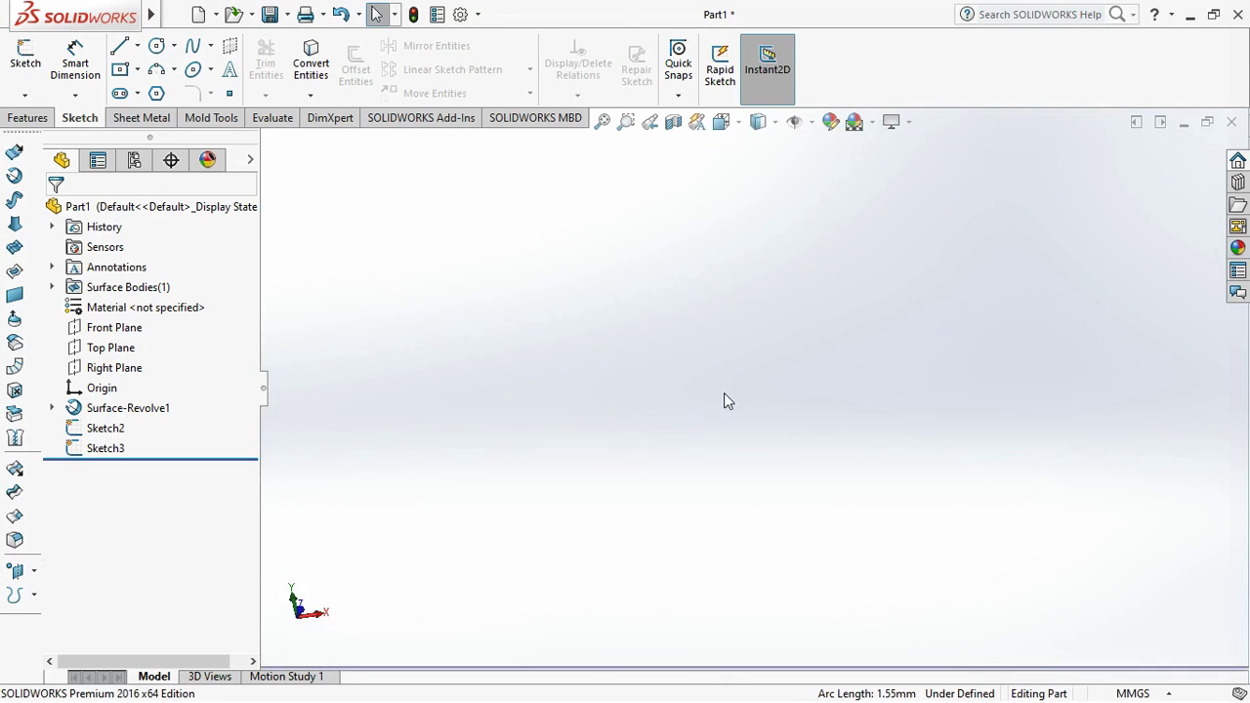
{"action": "key", "text": "ctrl+z"}
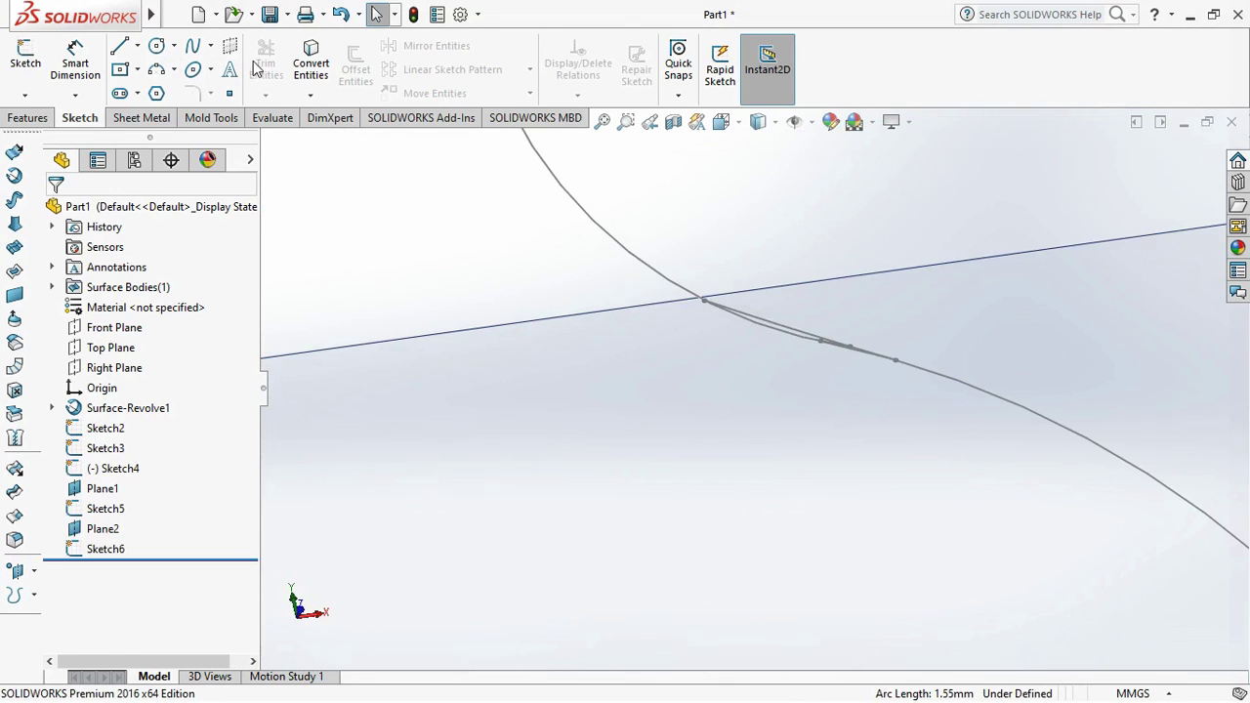
Inspect the 1.55 mm overlapping arc on the guide curve and open Sketch4 for editing
{"action": "left_click", "coordinate": [772, 358]}
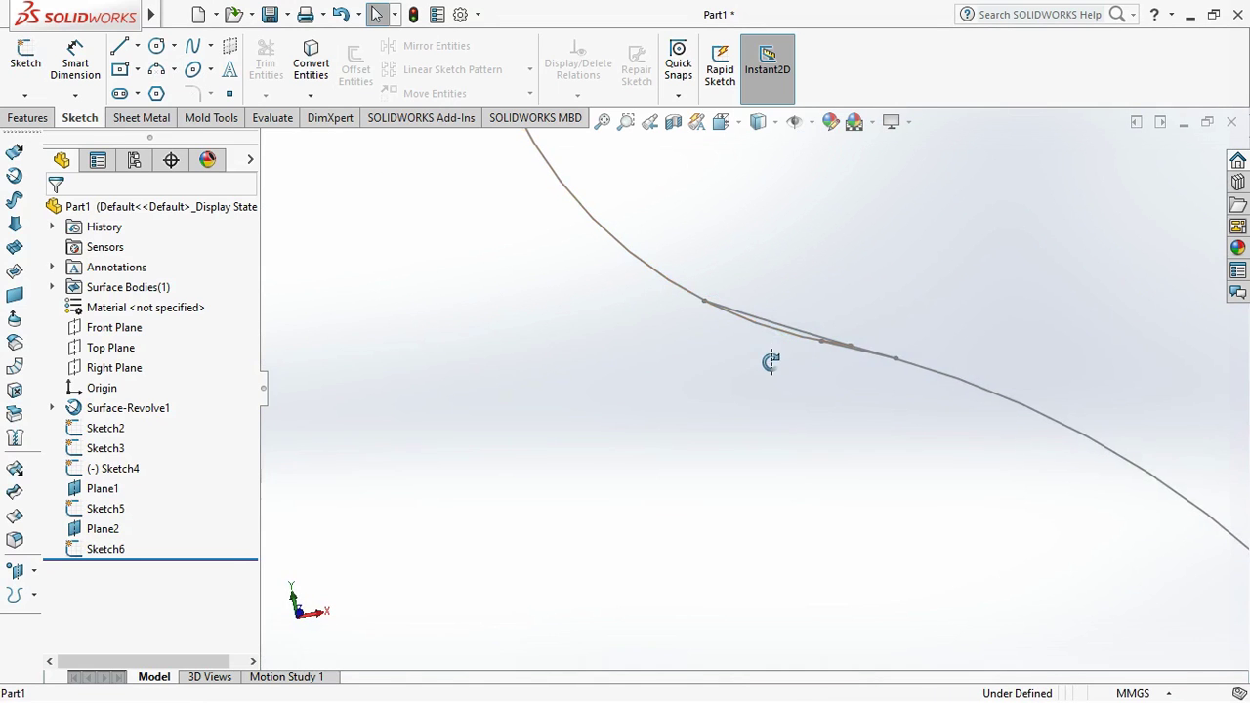
{"action": "middle_click_drag", "start_coordinate": [810, 357], "coordinate": [768, 389]}
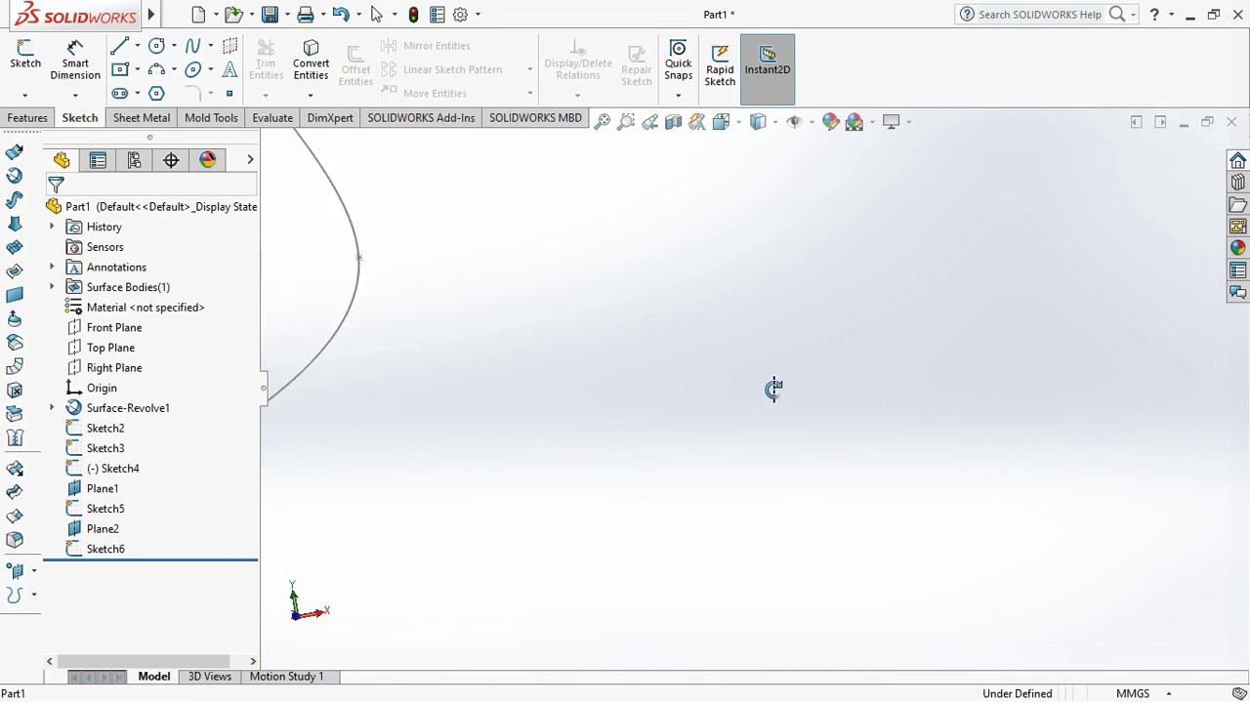
{"action": "scroll", "coordinate": [768, 386], "scroll_direction": "up", "scroll_amount": 3}
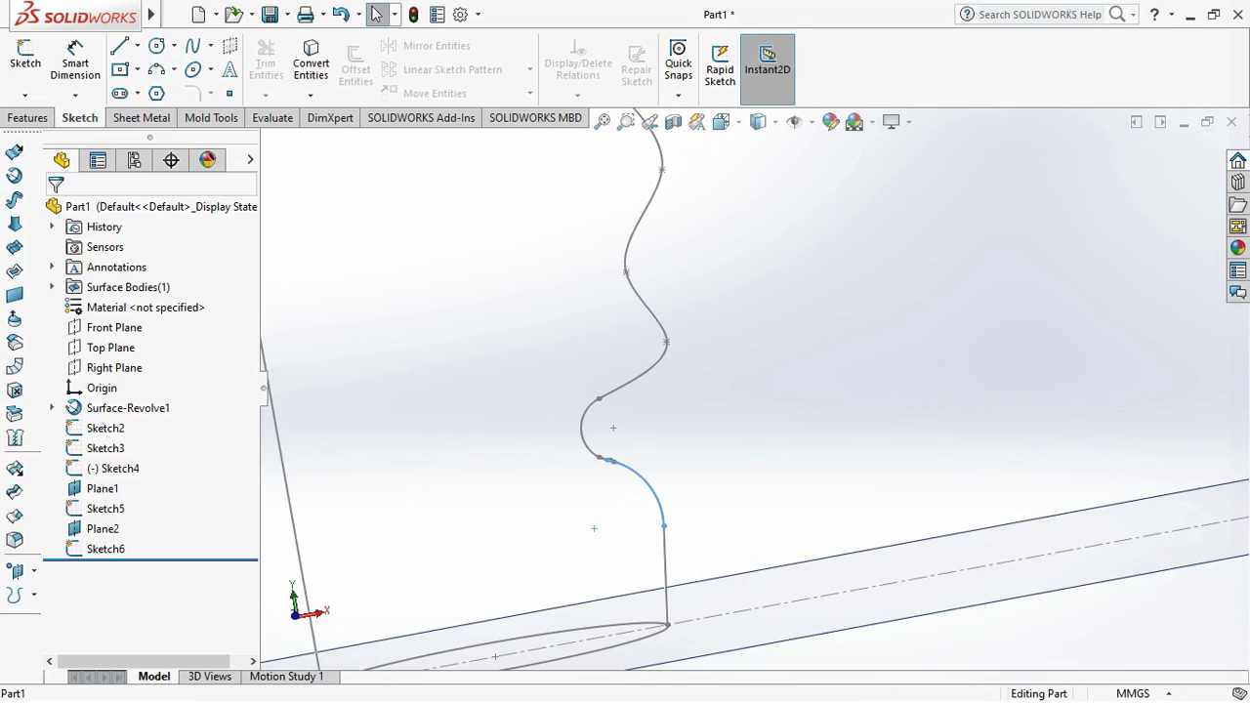
{"action": "left_click", "coordinate": [600, 459]}
{"action": "scroll", "coordinate": [602, 465], "scroll_direction": "down", "scroll_amount": 5}
{"action": "scroll", "coordinate": [684, 425], "scroll_direction": "down", "scroll_amount": 3}
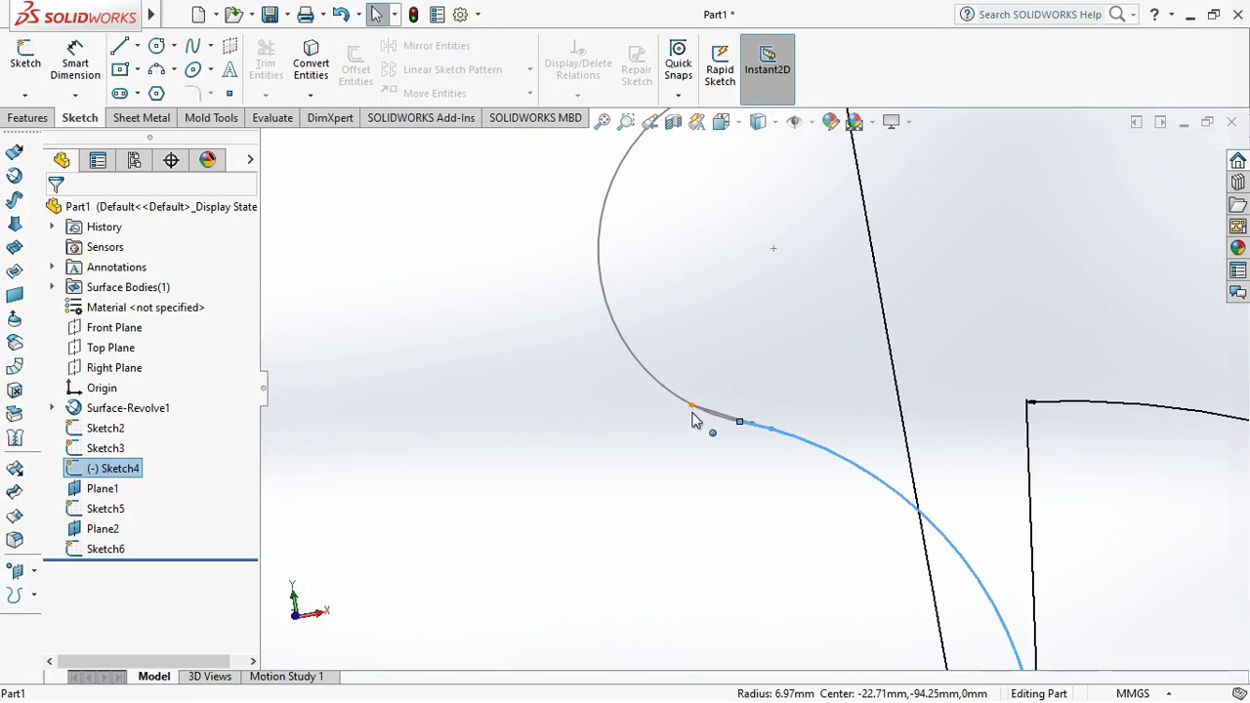
{"action": "left_click", "coordinate": [731, 418]}
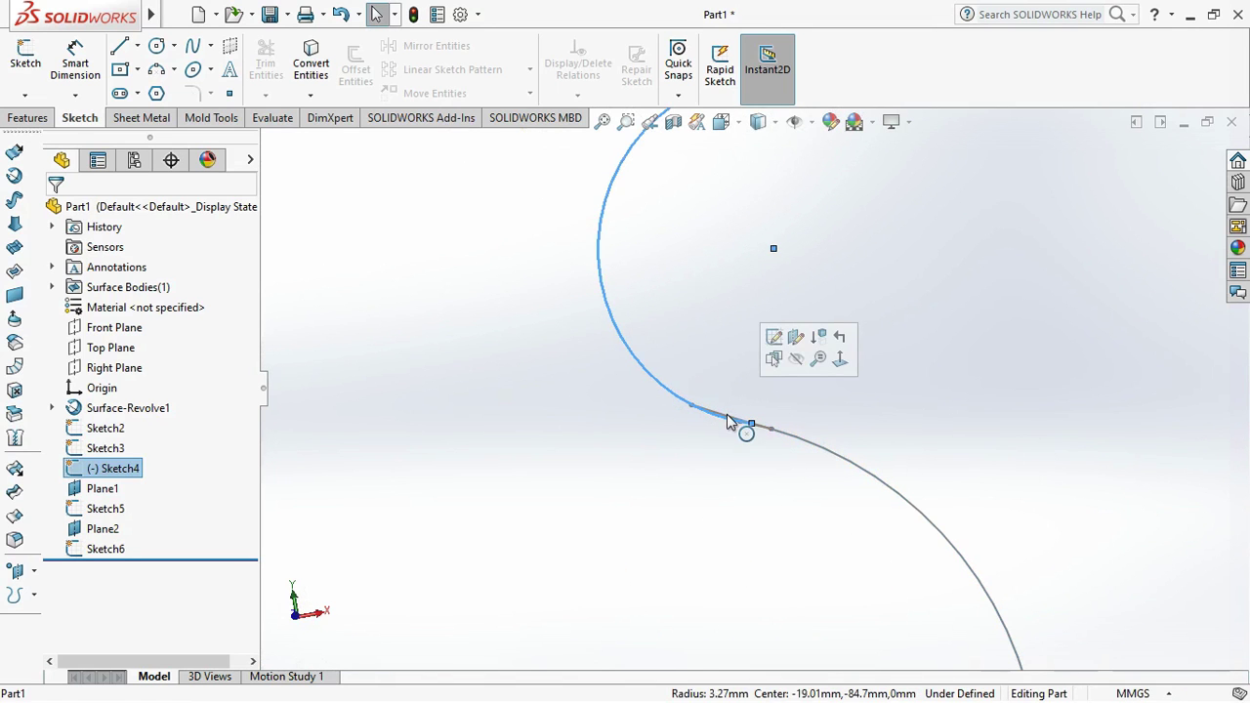
{"action": "left_click", "coordinate": [731, 415]}
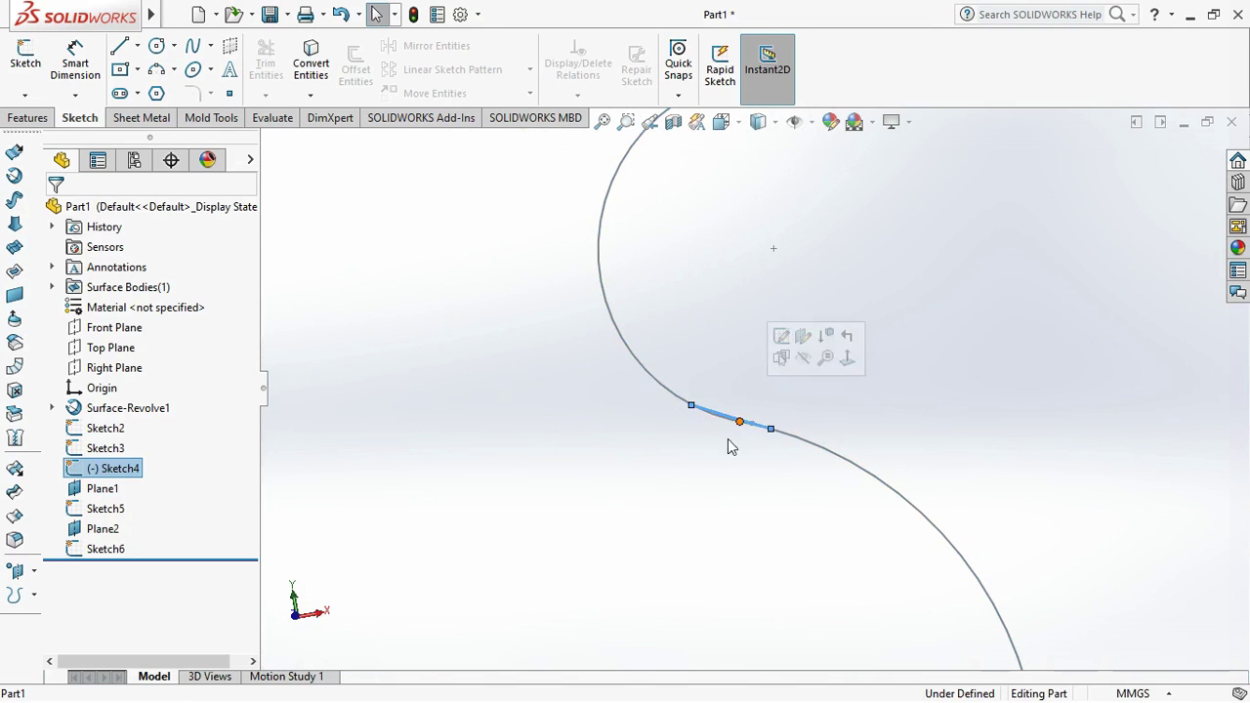
{"action": "right_click", "coordinate": [94, 476]}
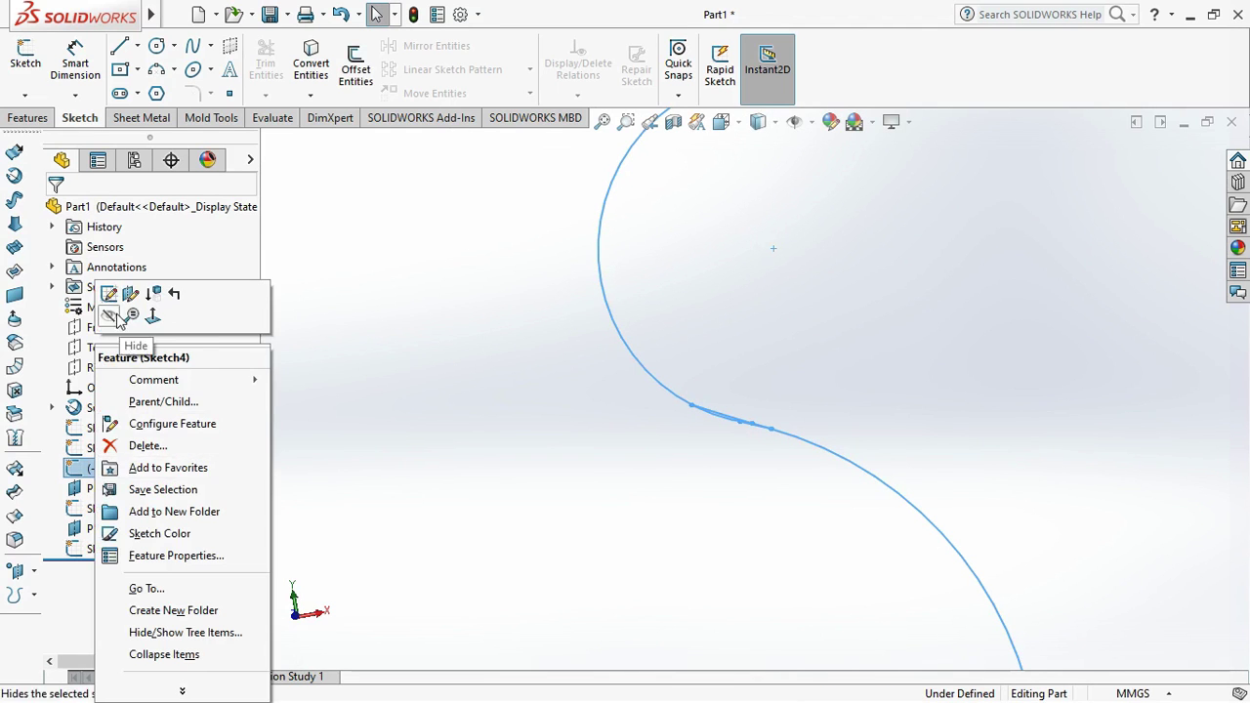
{"action": "left_click", "coordinate": [156, 311]}
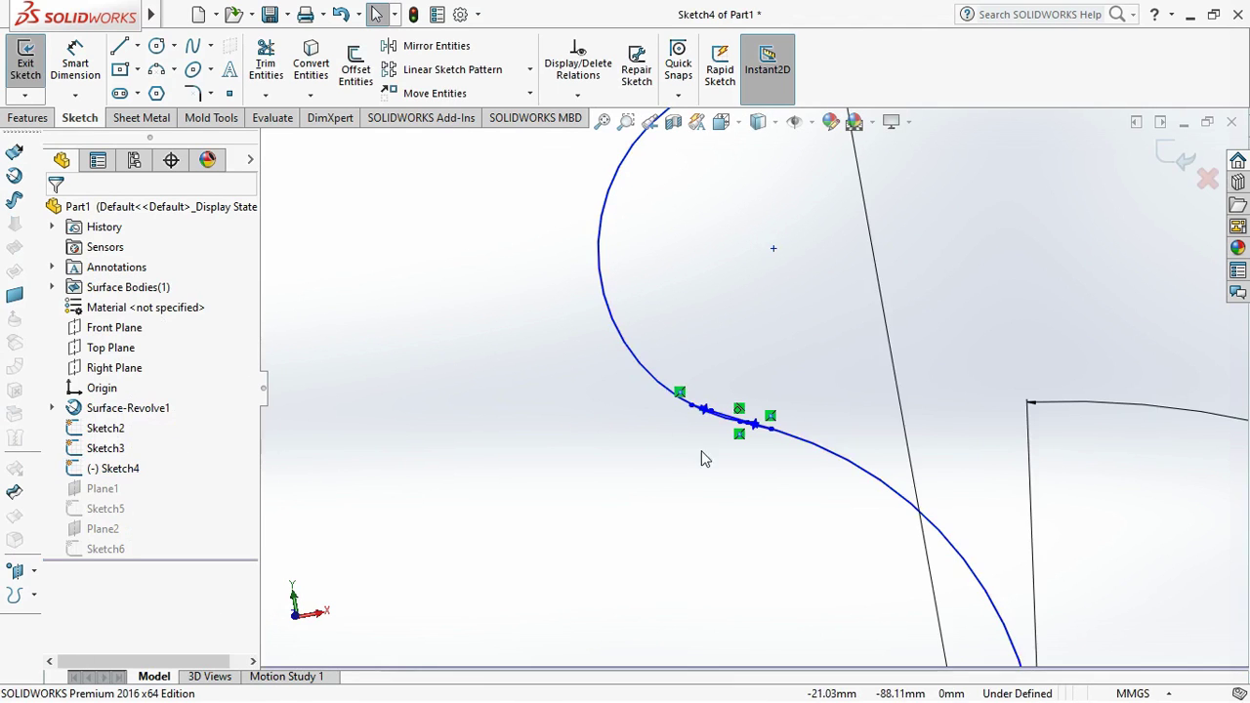
Trim away the short overlapping segment at Sketch4's arc-to-spline joint
{"action": "left_click", "coordinate": [265, 54]}
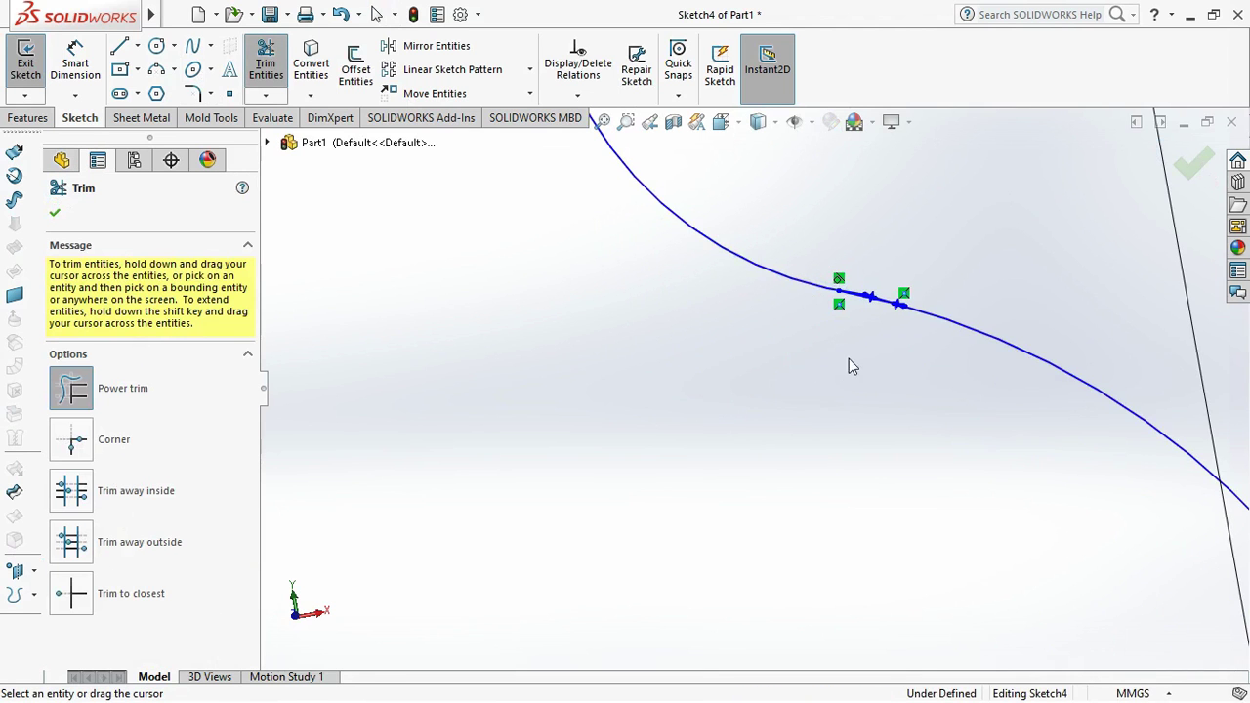
{"action": "scroll", "coordinate": [875, 283], "scroll_direction": "down", "scroll_amount": 1}
{"action": "scroll", "coordinate": [875, 283], "scroll_direction": "down", "scroll_amount": 2}
{"action": "scroll", "coordinate": [876, 283], "scroll_direction": "down", "scroll_amount": 4}
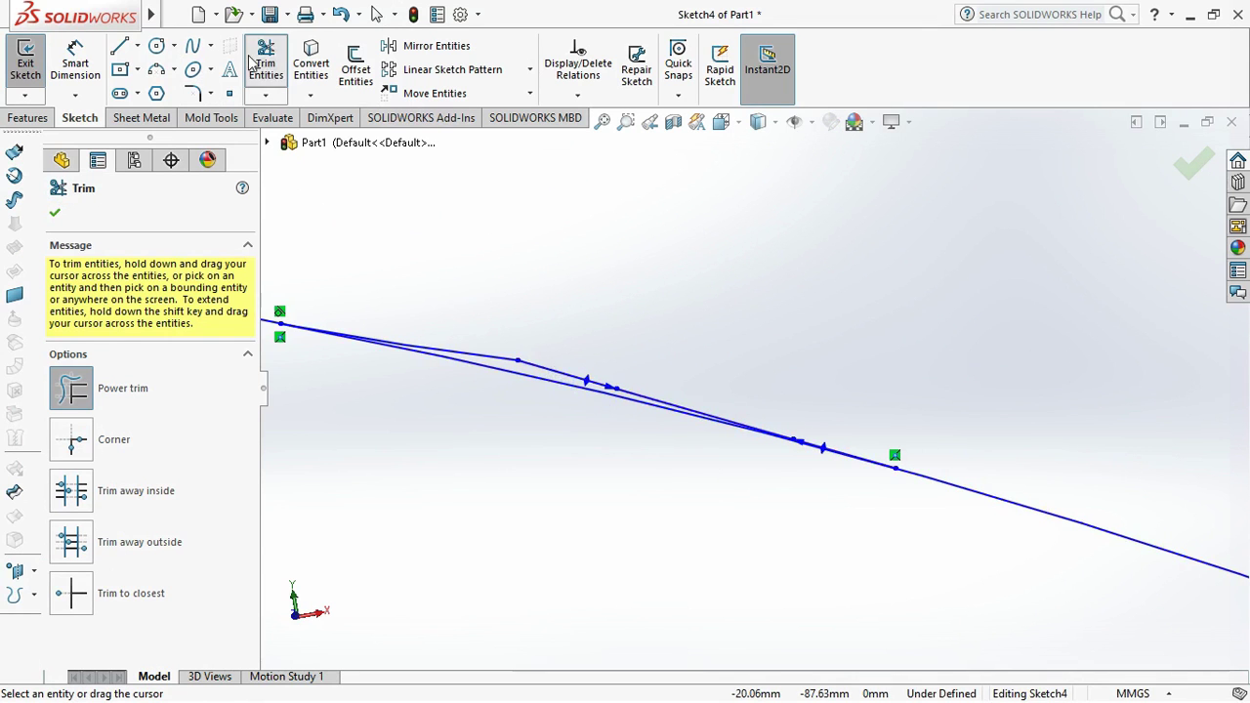
{"action": "left_click", "coordinate": [534, 377]}
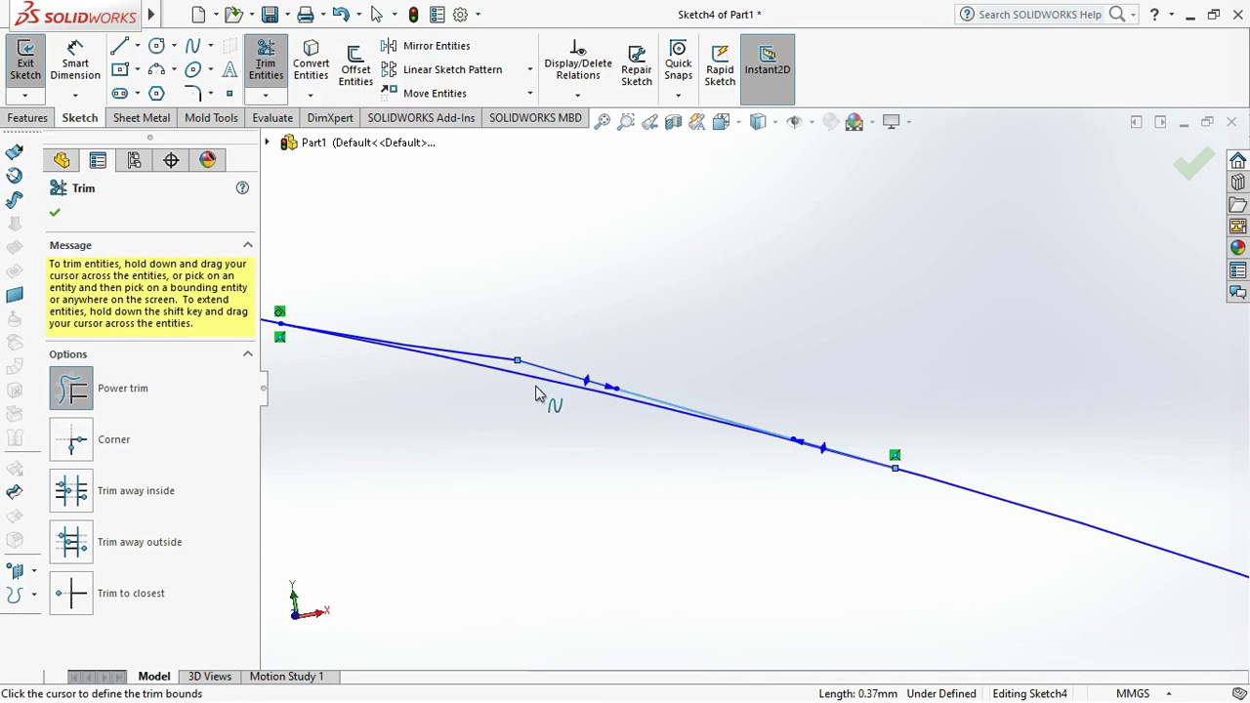
{"action": "left_click", "coordinate": [544, 377]}
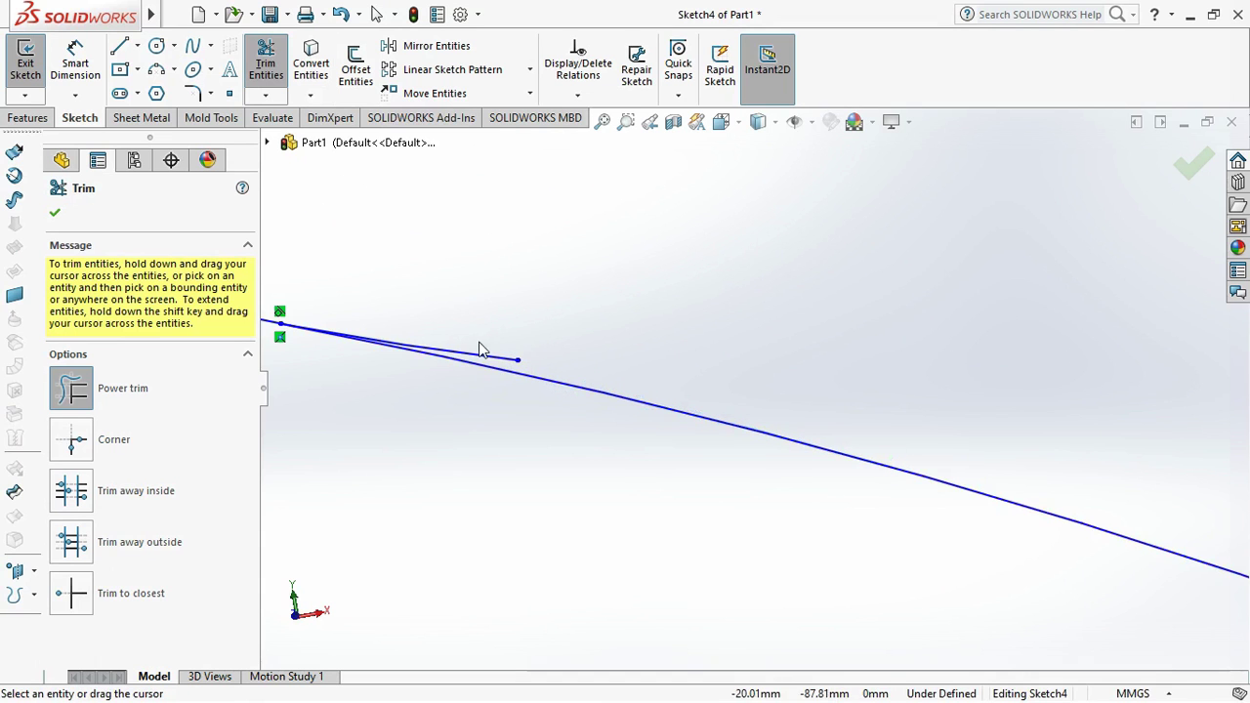
{"action": "scroll", "coordinate": [511, 428], "scroll_direction": "up", "scroll_amount": 5}
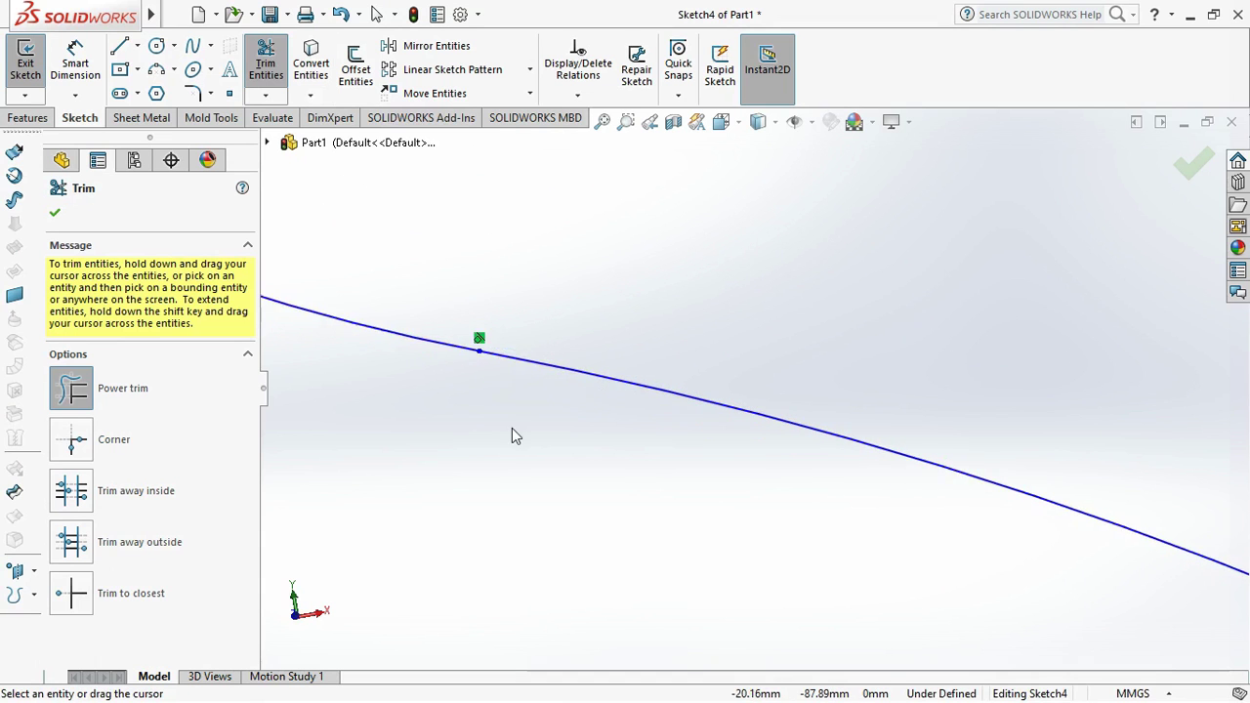
{"action": "scroll", "coordinate": [499, 415], "scroll_direction": "up", "scroll_amount": 2}
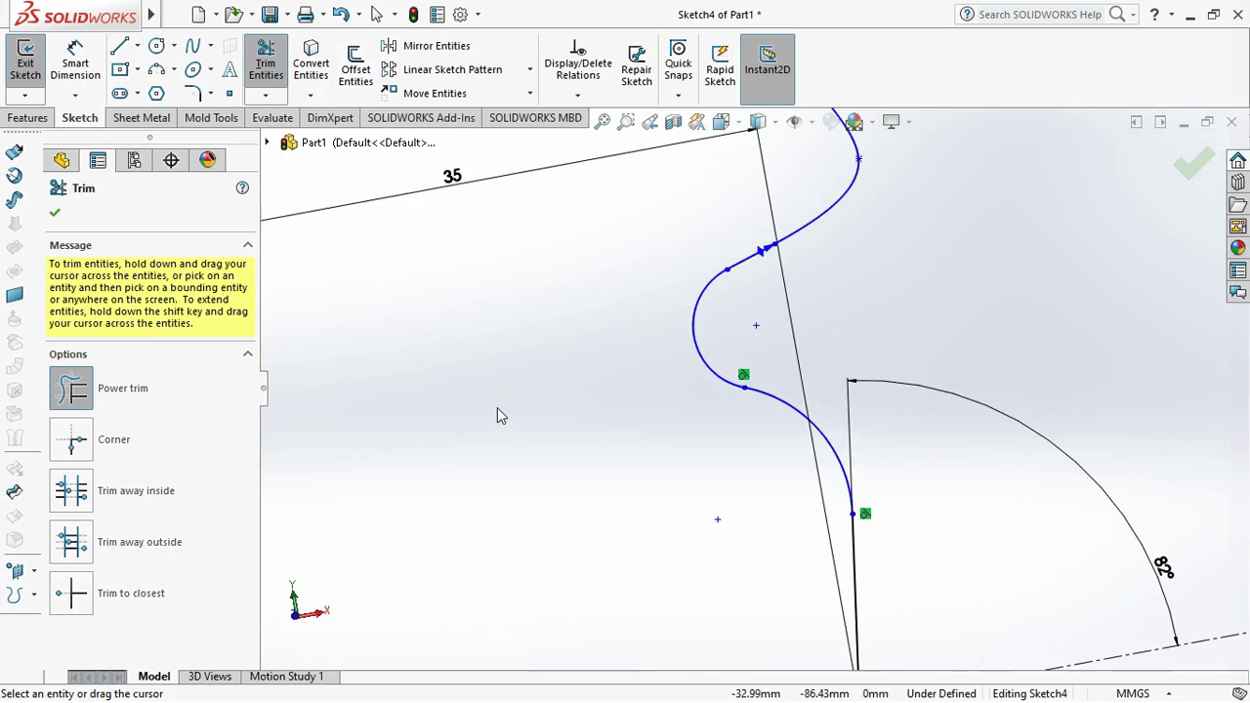
{"action": "scroll", "coordinate": [498, 407], "scroll_direction": "up", "scroll_amount": 2}
{"action": "scroll", "coordinate": [492, 405], "scroll_direction": "up", "scroll_amount": 2}
{"action": "scroll", "coordinate": [491, 410], "scroll_direction": "up", "scroll_amount": 2}
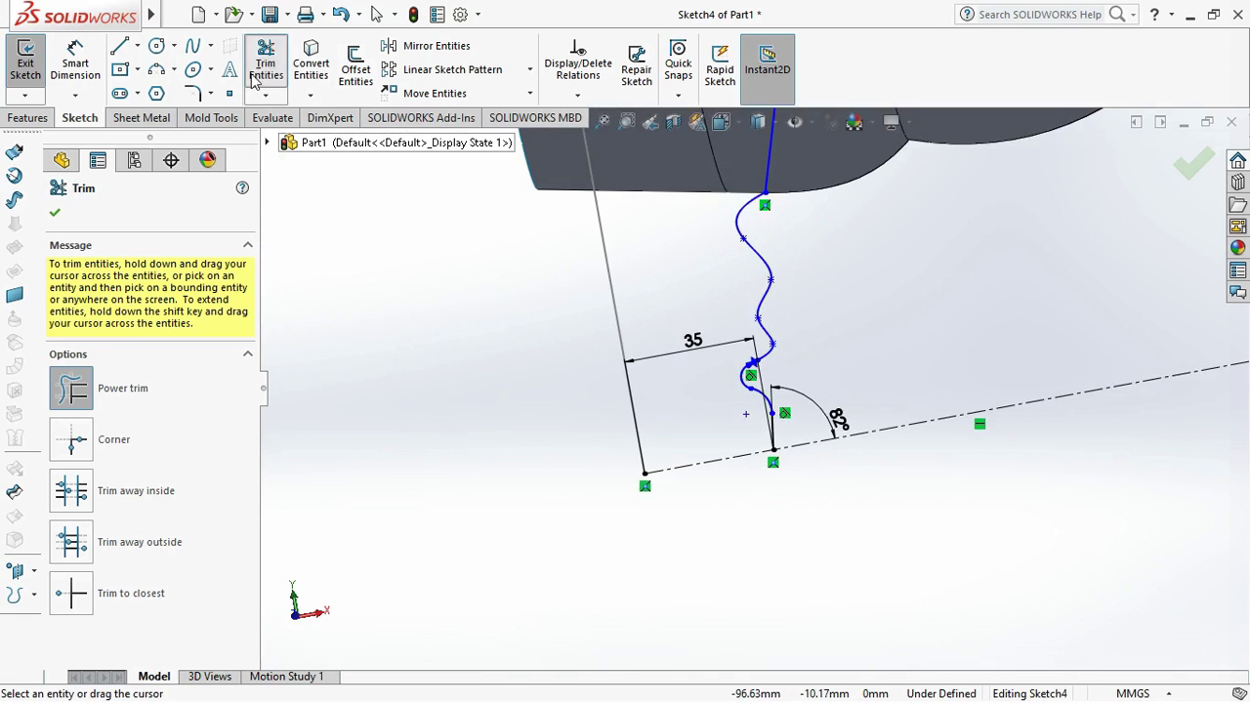
{"action": "left_click", "coordinate": [55, 215]}
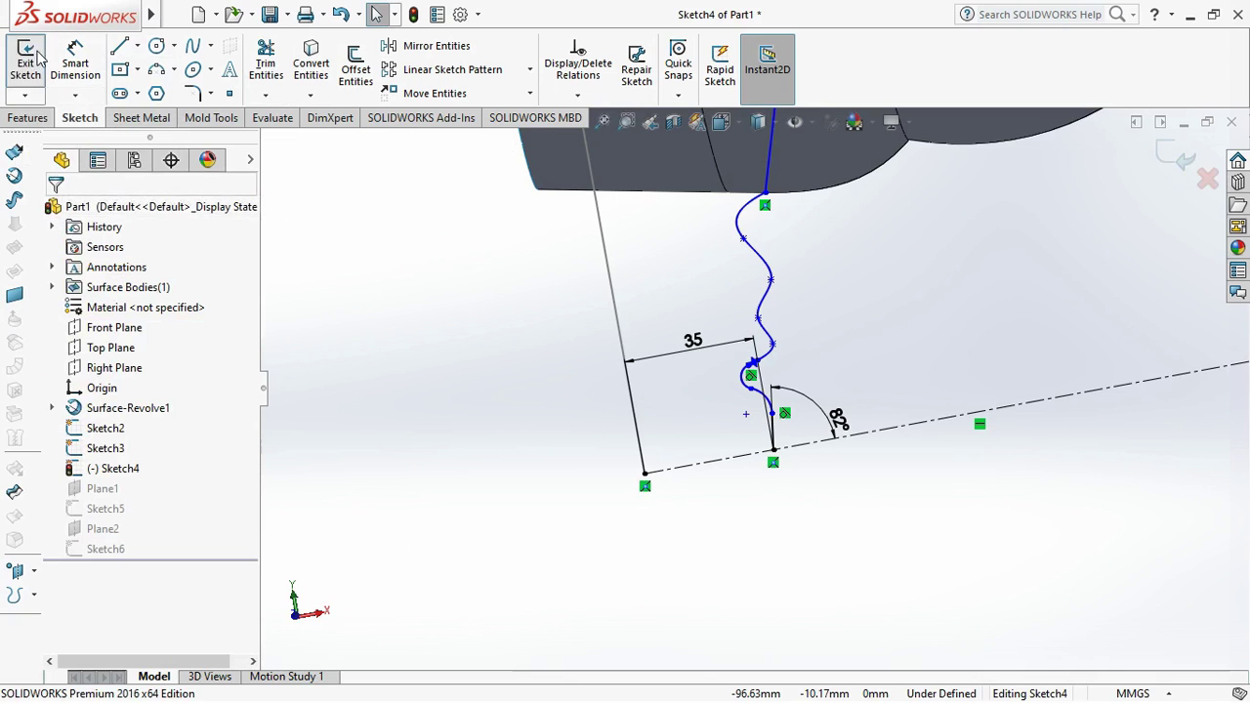
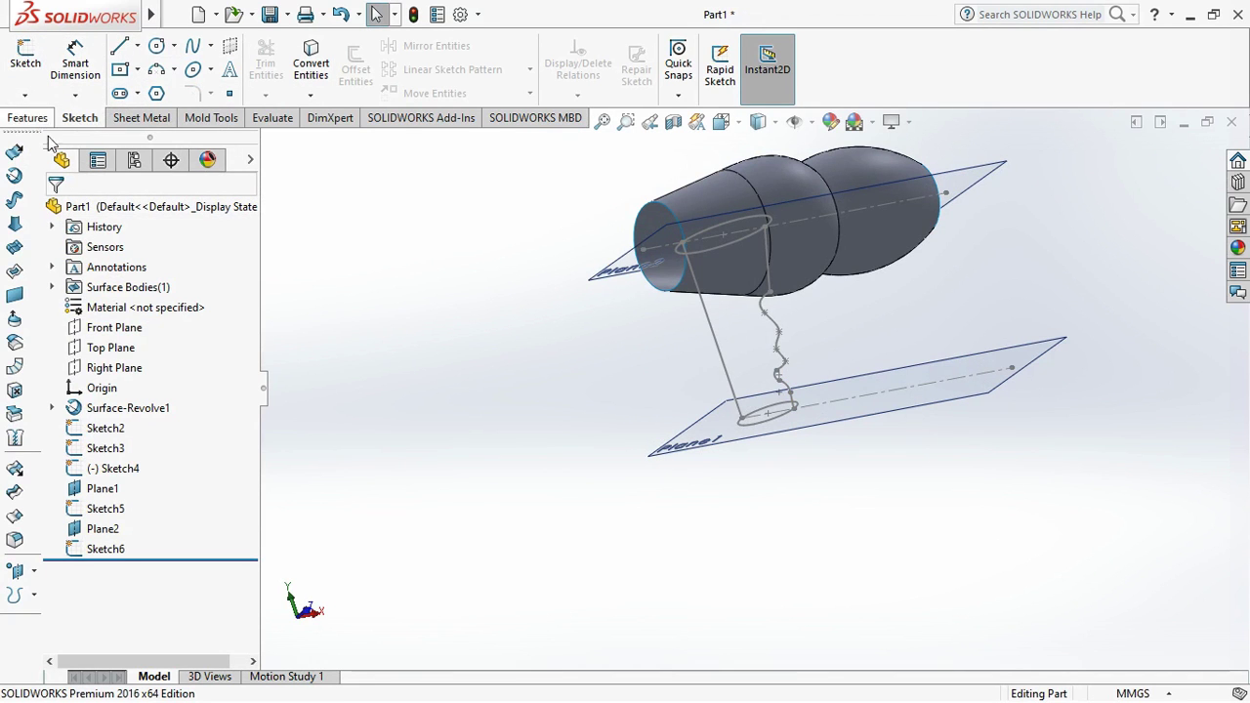
Start a surface loft with the lower ellipse Sketch5 and upper ellipse Sketch6 as profiles
{"action": "left_click", "coordinate": [15, 246]}
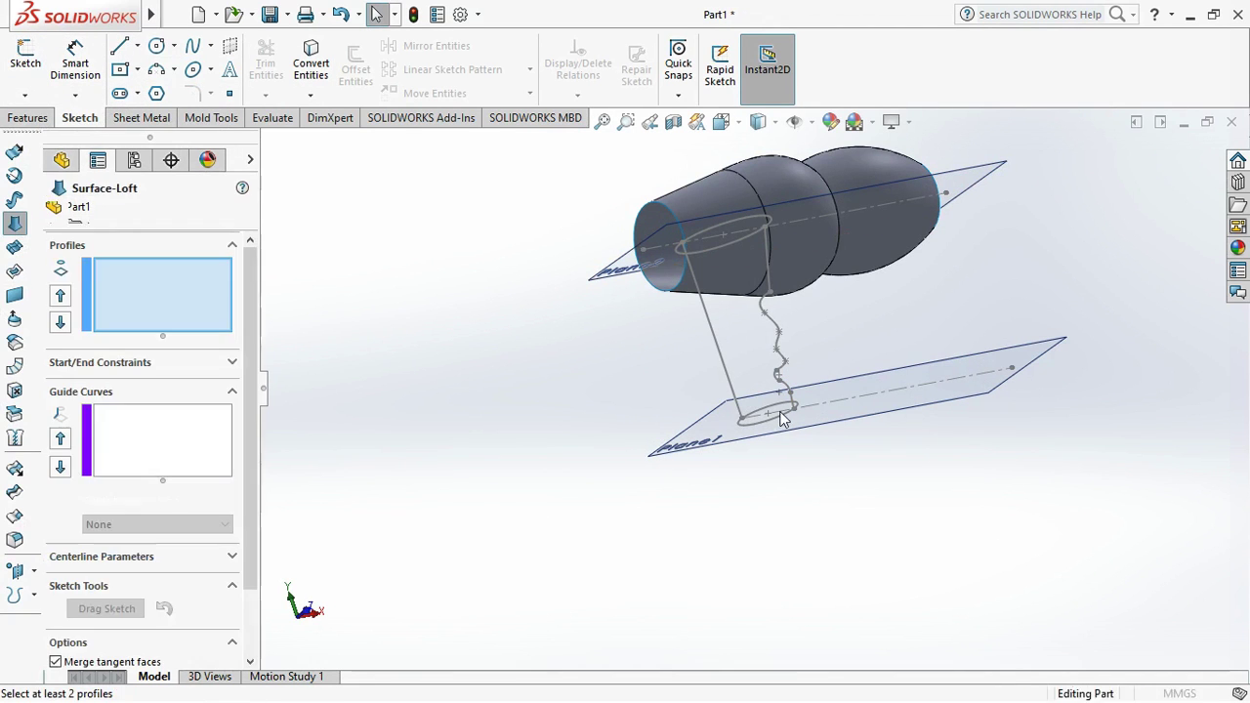
{"action": "scroll", "coordinate": [779, 417], "scroll_direction": "down", "scroll_amount": 2}
{"action": "scroll", "coordinate": [769, 364], "scroll_direction": "down", "scroll_amount": 2}
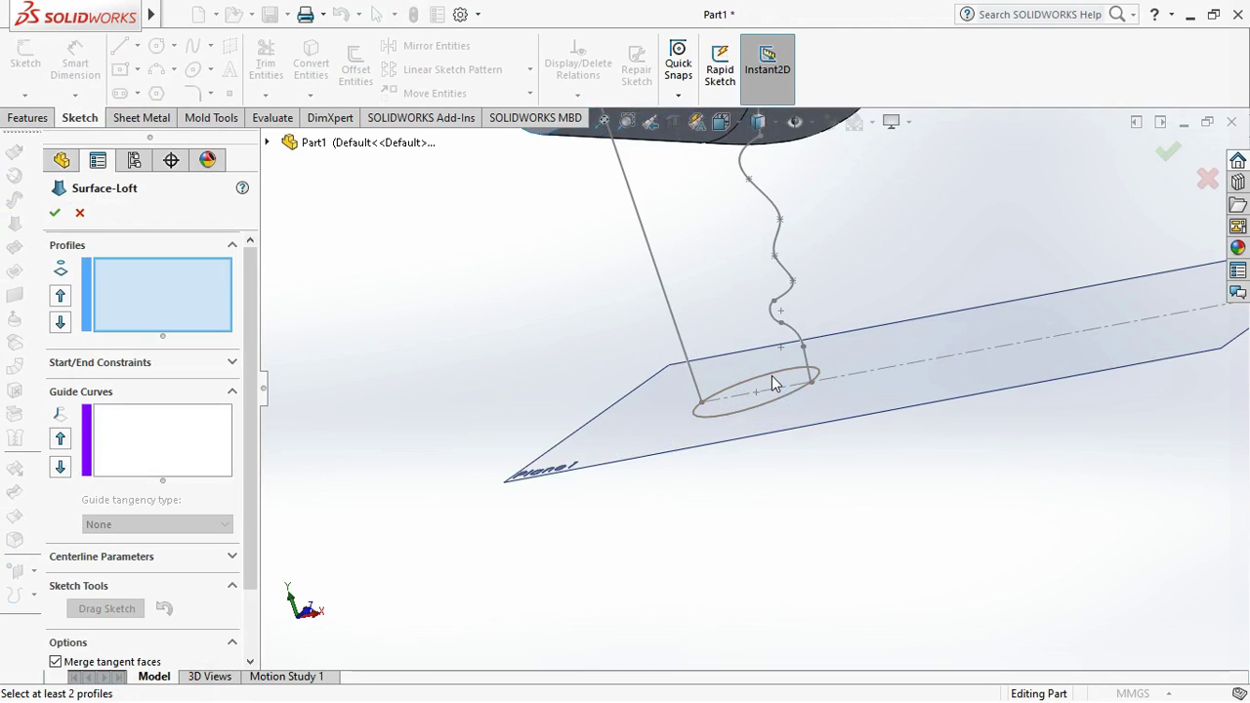
{"action": "left_click", "coordinate": [793, 389]}
{"action": "scroll", "coordinate": [798, 445], "scroll_direction": "up", "scroll_amount": 3}
{"action": "scroll", "coordinate": [798, 449], "scroll_direction": "up", "scroll_amount": 2}
{"action": "left_click", "coordinate": [730, 262]}
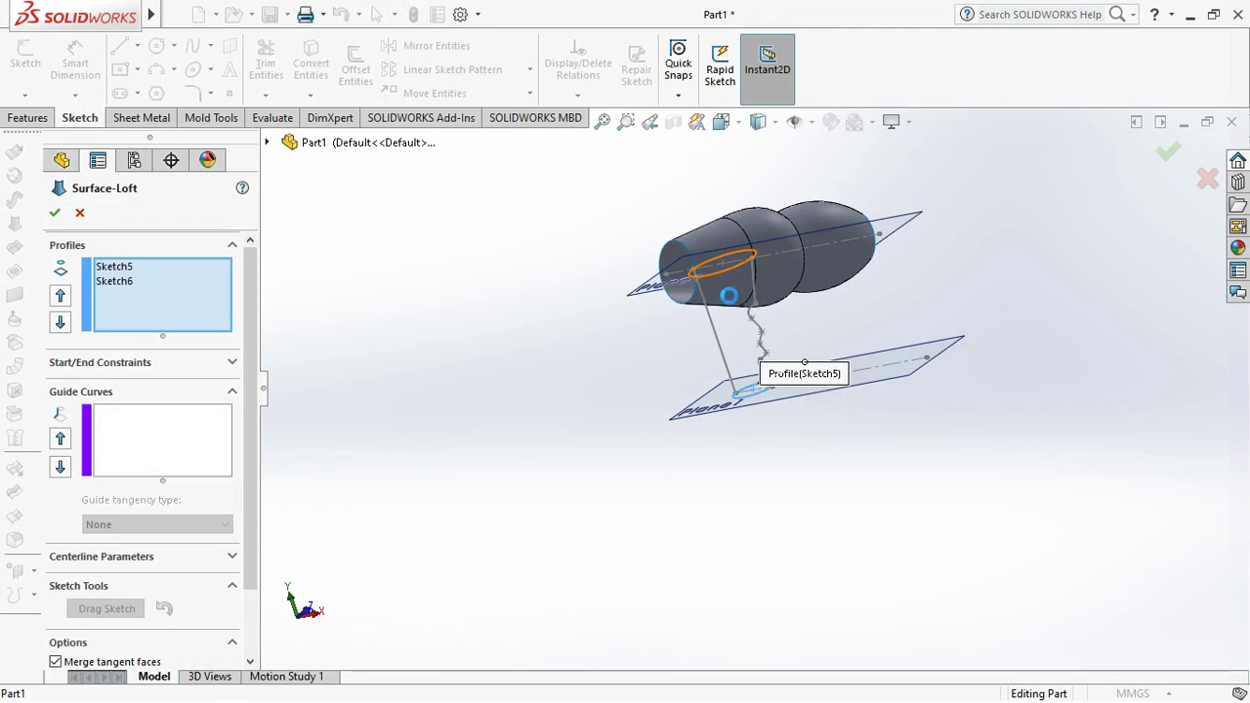
{"action": "scroll", "coordinate": [740, 340], "scroll_direction": "down", "scroll_amount": 2}
{"action": "scroll", "coordinate": [740, 340], "scroll_direction": "down", "scroll_amount": 2}
Add the wavy Sketch4 and straight vertical Sketch3 as guide curves and check the loft preview
{"action": "left_click", "coordinate": [137, 425]}
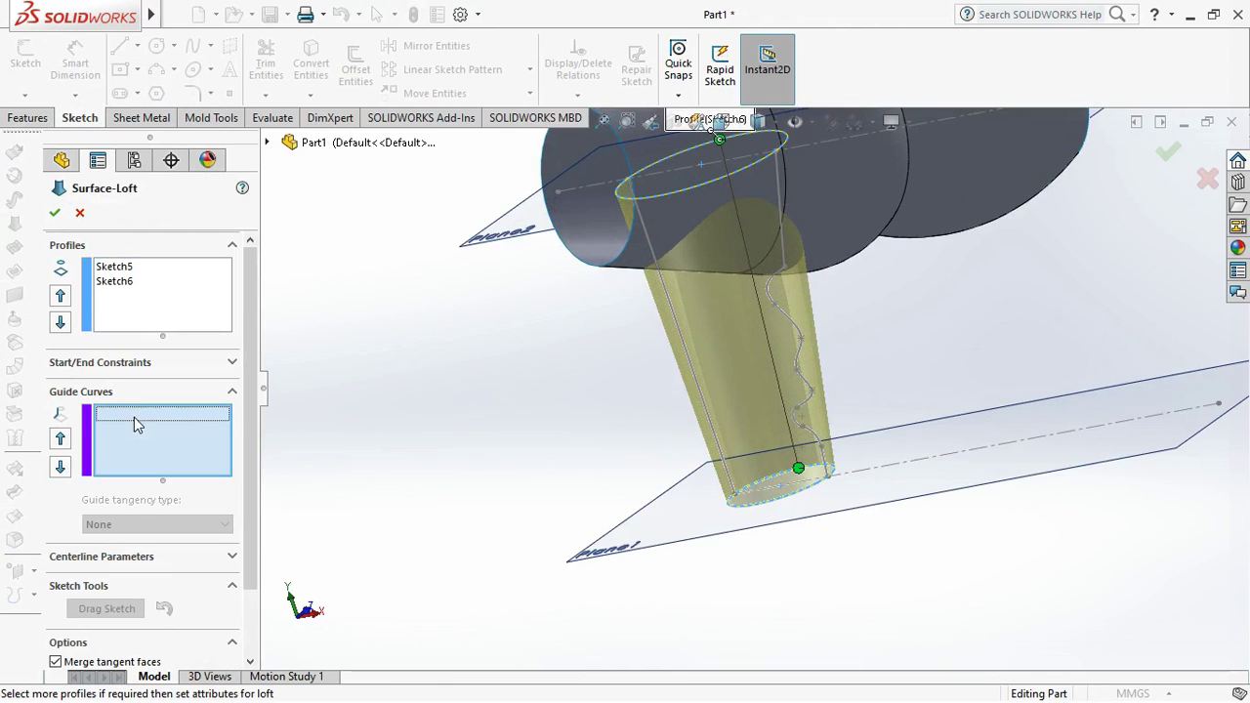
{"action": "left_click", "coordinate": [799, 352]}
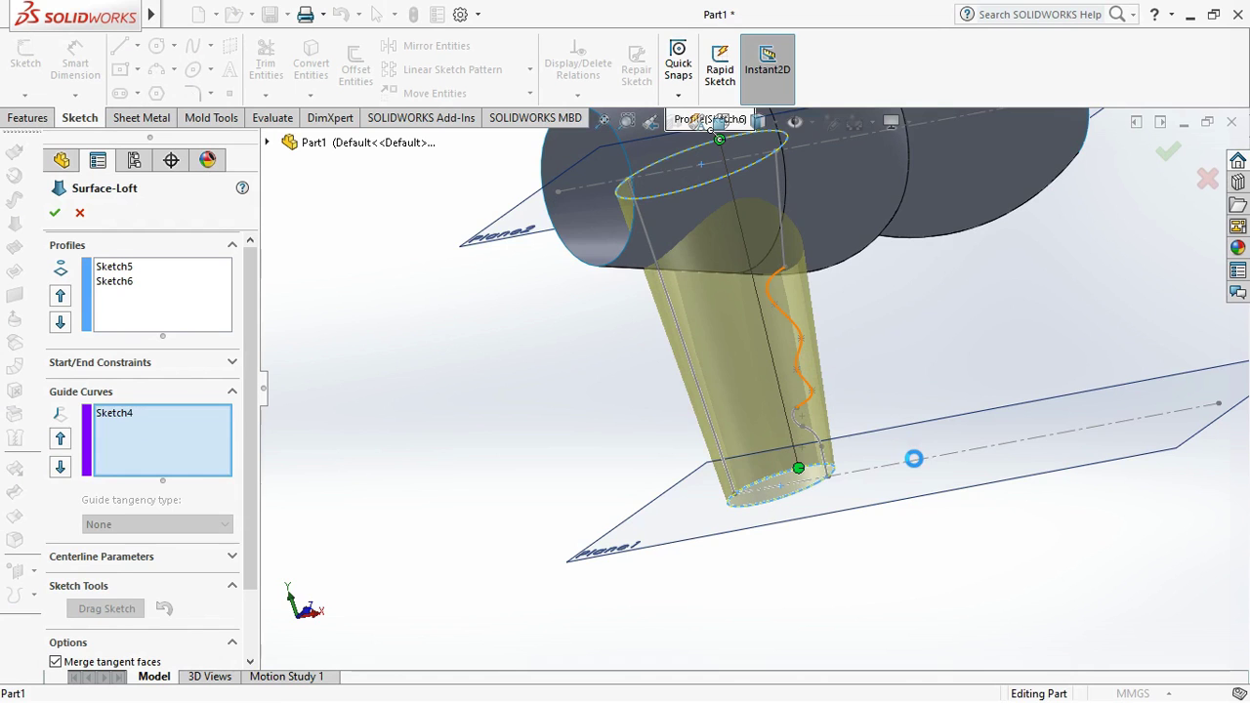
{"action": "mouse_move", "coordinate": [908, 469]}
{"action": "middle_mouse_down"}
{"action": "mouse_move", "coordinate": [853, 433]}
{"action": "mouse_move", "coordinate": [810, 363]}
{"action": "mouse_move", "coordinate": [821, 452]}
{"action": "middle_mouse_up"}
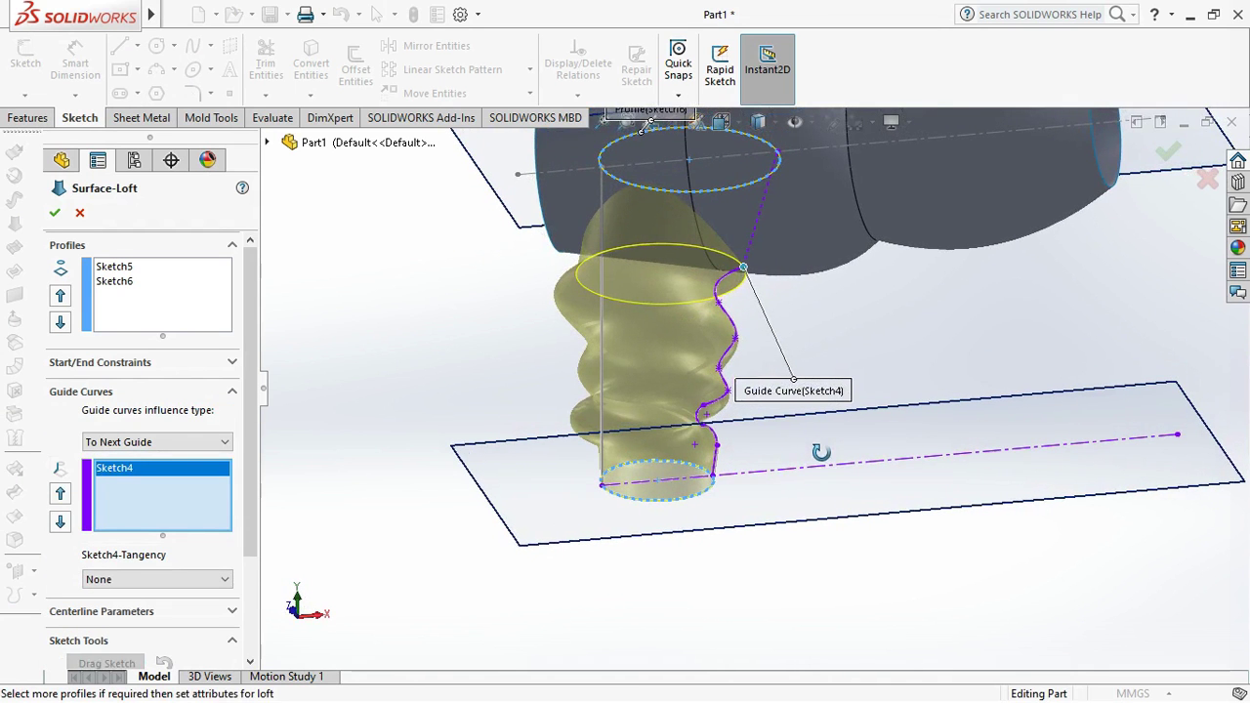
{"action": "left_click", "coordinate": [600, 435]}
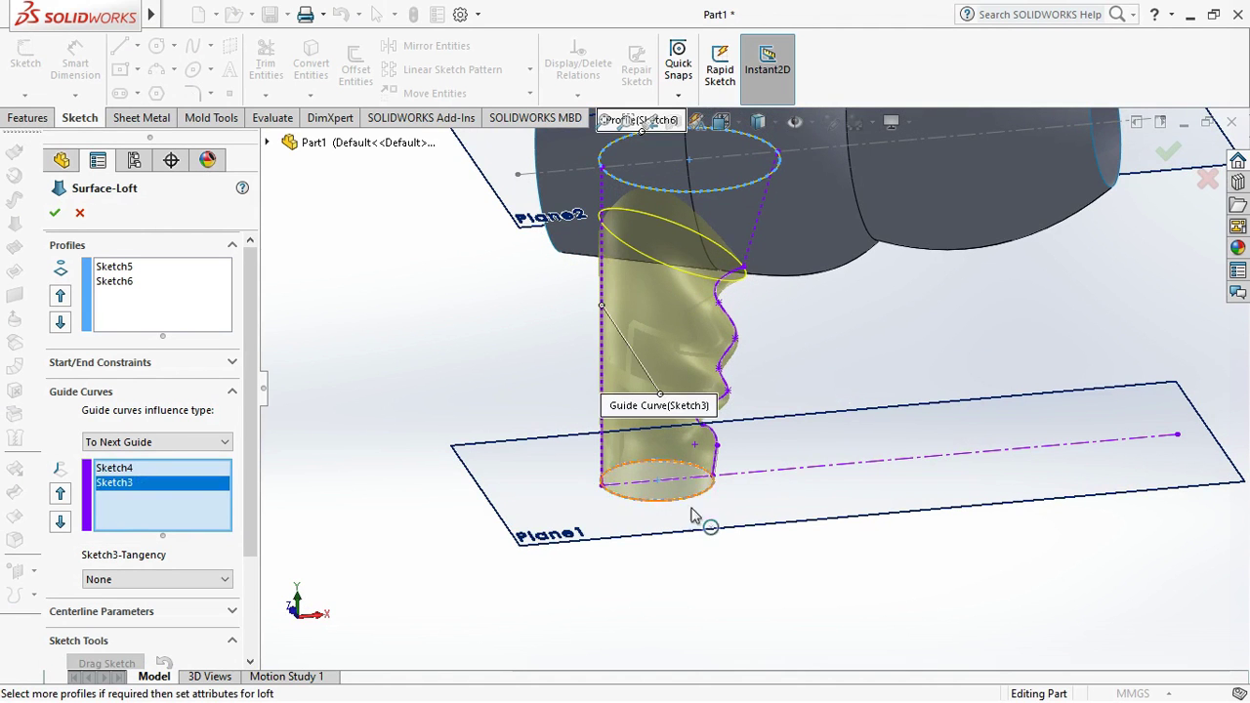
{"action": "middle_click_drag", "start_coordinate": [793, 436], "coordinate": [829, 394]}
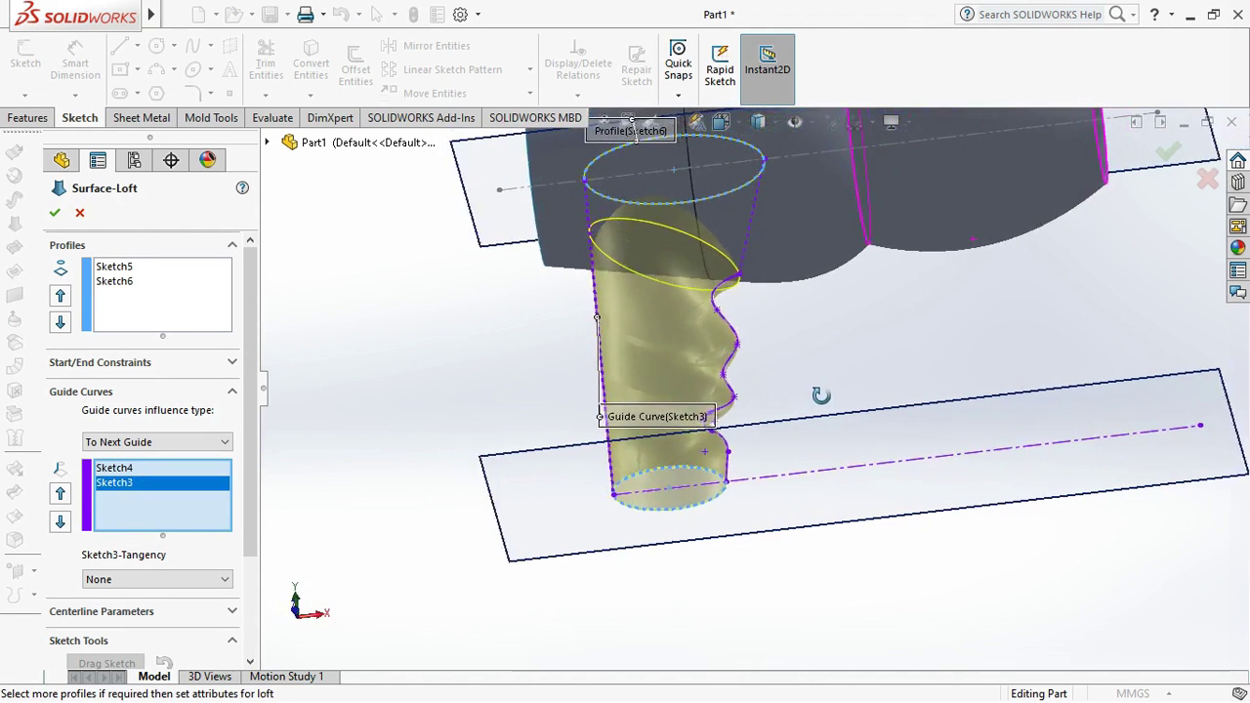
{"action": "scroll", "coordinate": [830, 393], "scroll_direction": "up", "scroll_amount": 5}
{"action": "middle_click_drag", "start_coordinate": [829, 394], "coordinate": [838, 410]}
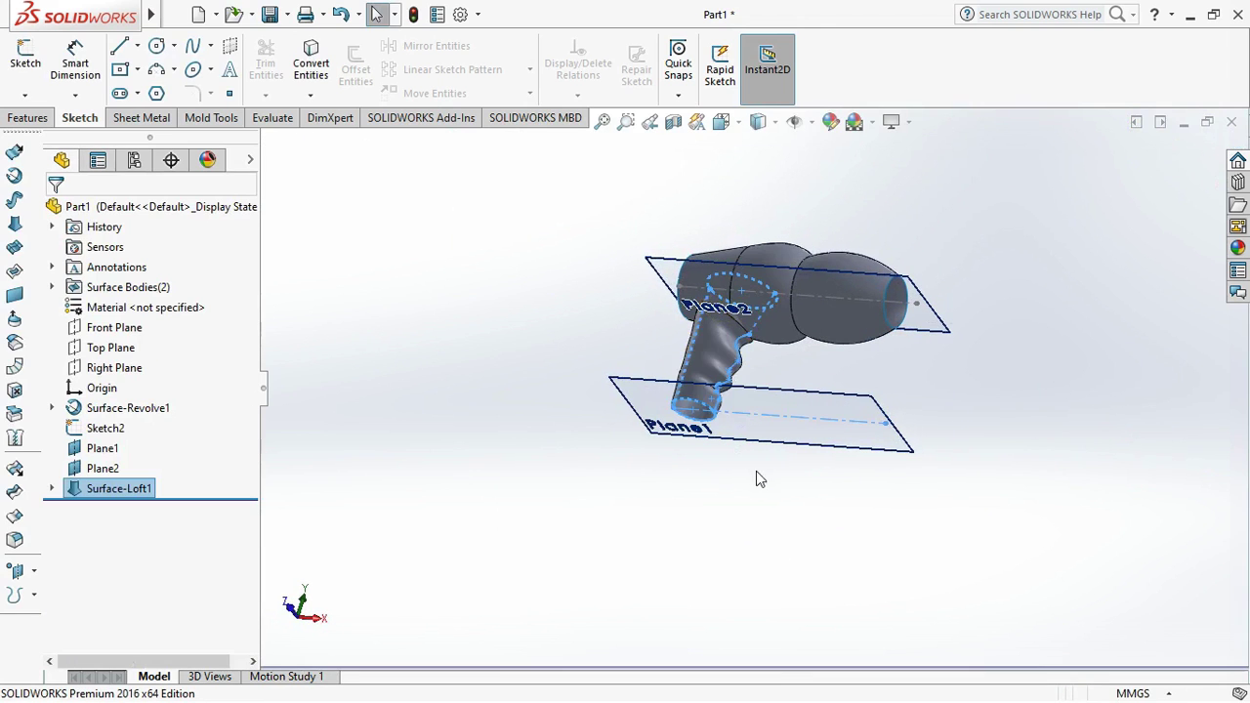
{"action": "mouse_move", "coordinate": [743, 444]}
{"action": "middle_mouse_down"}
{"action": "mouse_move", "coordinate": [728, 422]}
{"action": "mouse_move", "coordinate": [801, 381]}
{"action": "middle_mouse_up"}
{"action": "scroll", "coordinate": [801, 381], "scroll_direction": "down", "scroll_amount": 5}
{"action": "scroll", "coordinate": [670, 335], "scroll_direction": "down", "scroll_amount": 3}
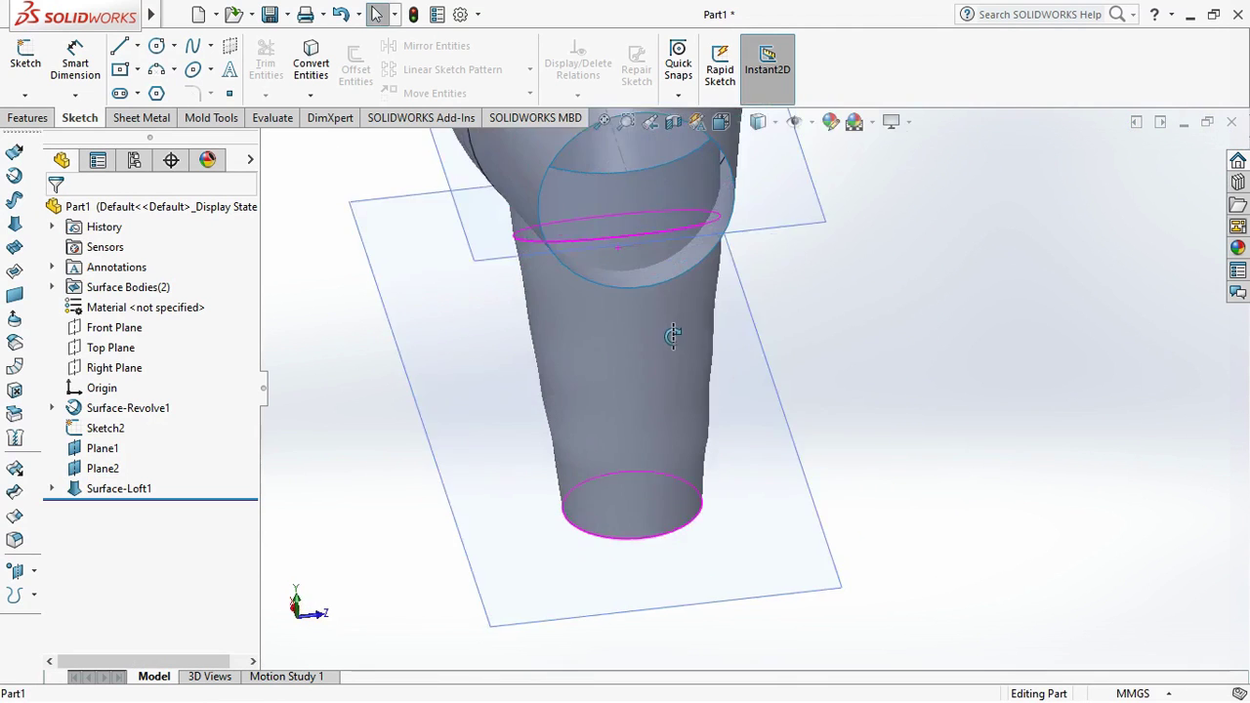
{"action": "scroll", "coordinate": [645, 261], "scroll_direction": "down", "scroll_amount": 2}
{"action": "scroll", "coordinate": [644, 262], "scroll_direction": "up", "scroll_amount": 3}
{"action": "left_click", "coordinate": [619, 193]}
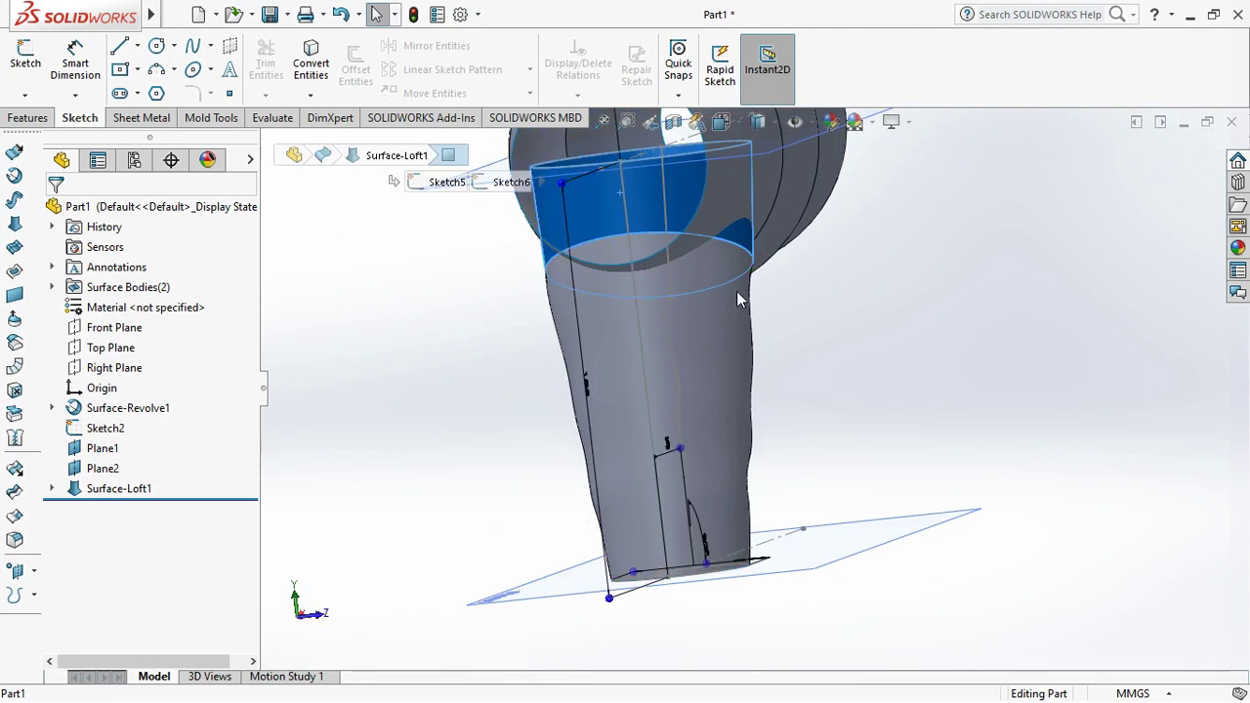
{"action": "mouse_move", "coordinate": [737, 291]}
{"action": "middle_mouse_down"}
{"action": "mouse_move", "coordinate": [743, 318]}
{"action": "mouse_move", "coordinate": [712, 300]}
{"action": "mouse_move", "coordinate": [459, 269]}
{"action": "middle_mouse_up"}
{"action": "scroll", "coordinate": [727, 247], "scroll_direction": "down", "scroll_amount": 3}
{"action": "mouse_move", "coordinate": [727, 247]}
{"action": "middle_mouse_down"}
{"action": "mouse_move", "coordinate": [627, 340]}
{"action": "mouse_move", "coordinate": [706, 329]}
{"action": "mouse_move", "coordinate": [610, 463]}
{"action": "mouse_move", "coordinate": [716, 535]}
{"action": "middle_mouse_up"}
{"action": "scroll", "coordinate": [610, 463], "scroll_direction": "up", "scroll_amount": 3}
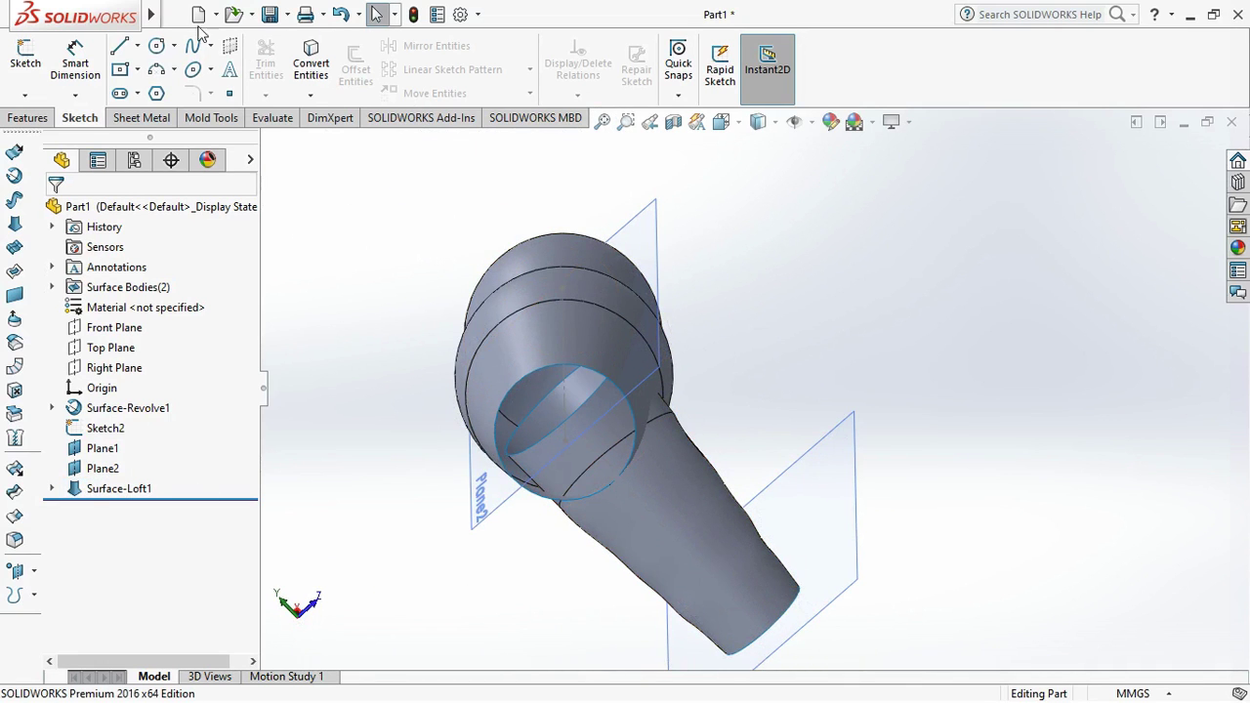
{"action": "mouse_move", "coordinate": [152, 14]}
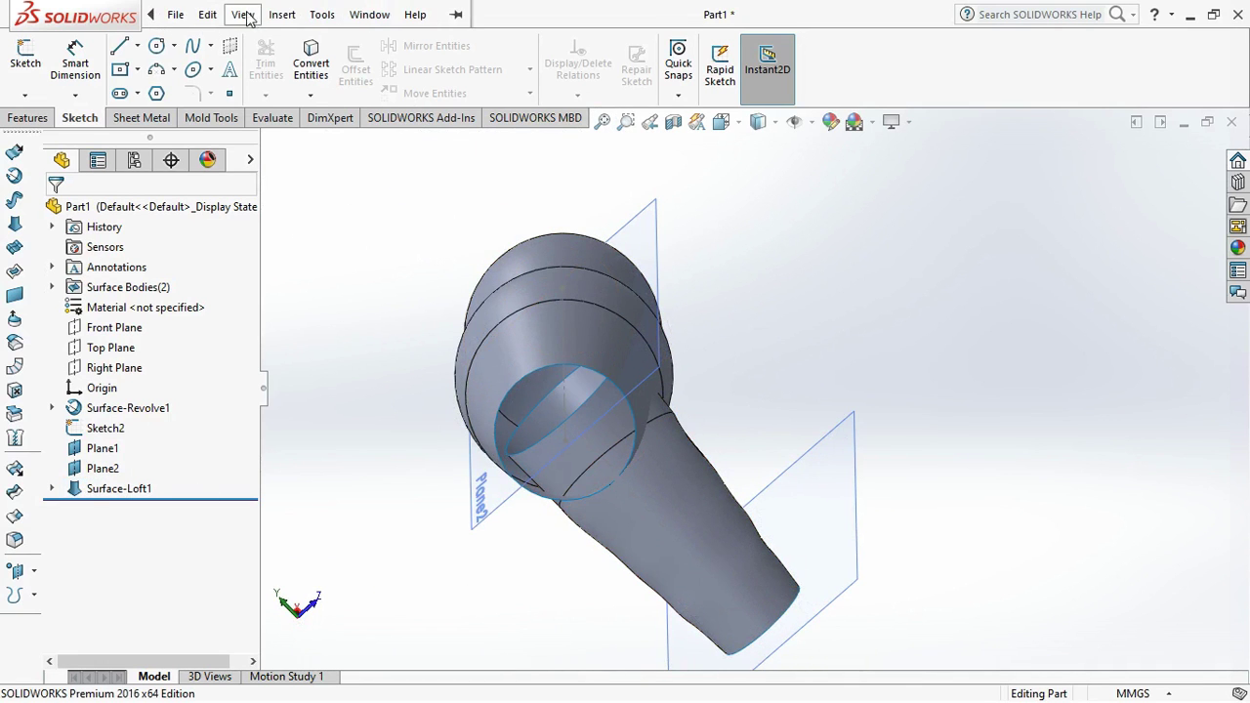
Trim the handle with Surface-Revolve1, removing the loft piece inside the dryer body
{"action": "left_click", "coordinate": [282, 16]}
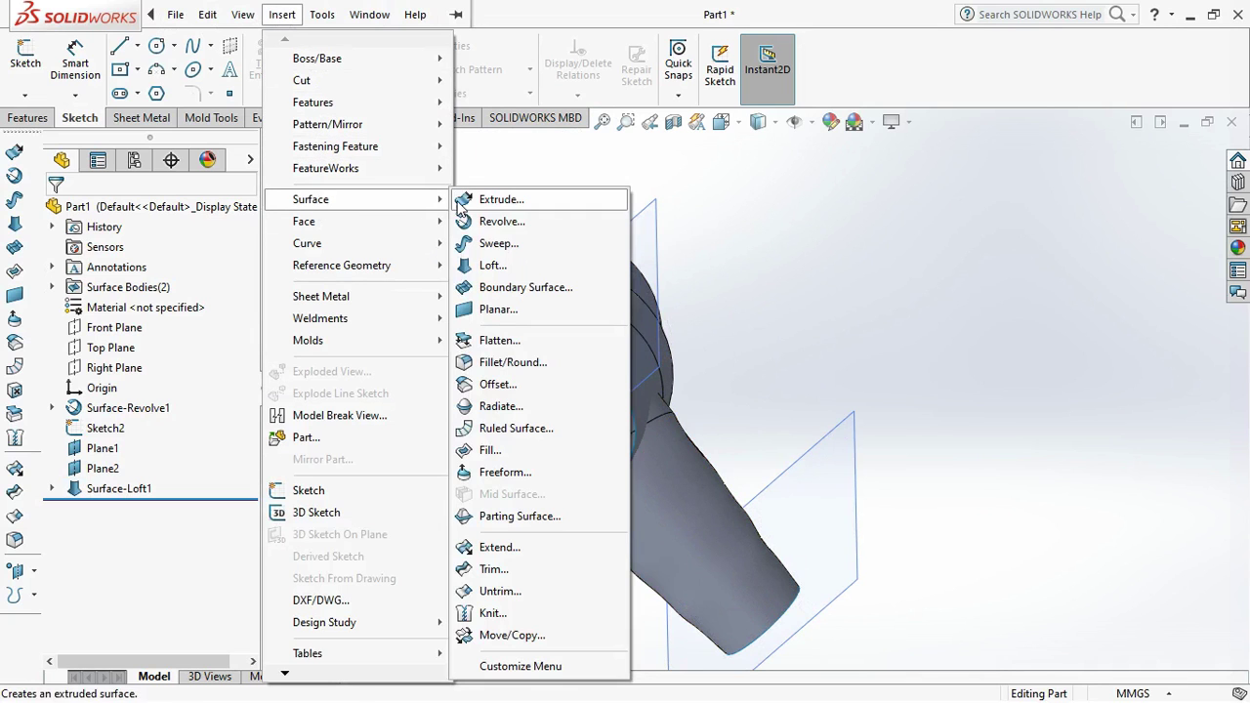
{"action": "mouse_move", "coordinate": [311, 199]}
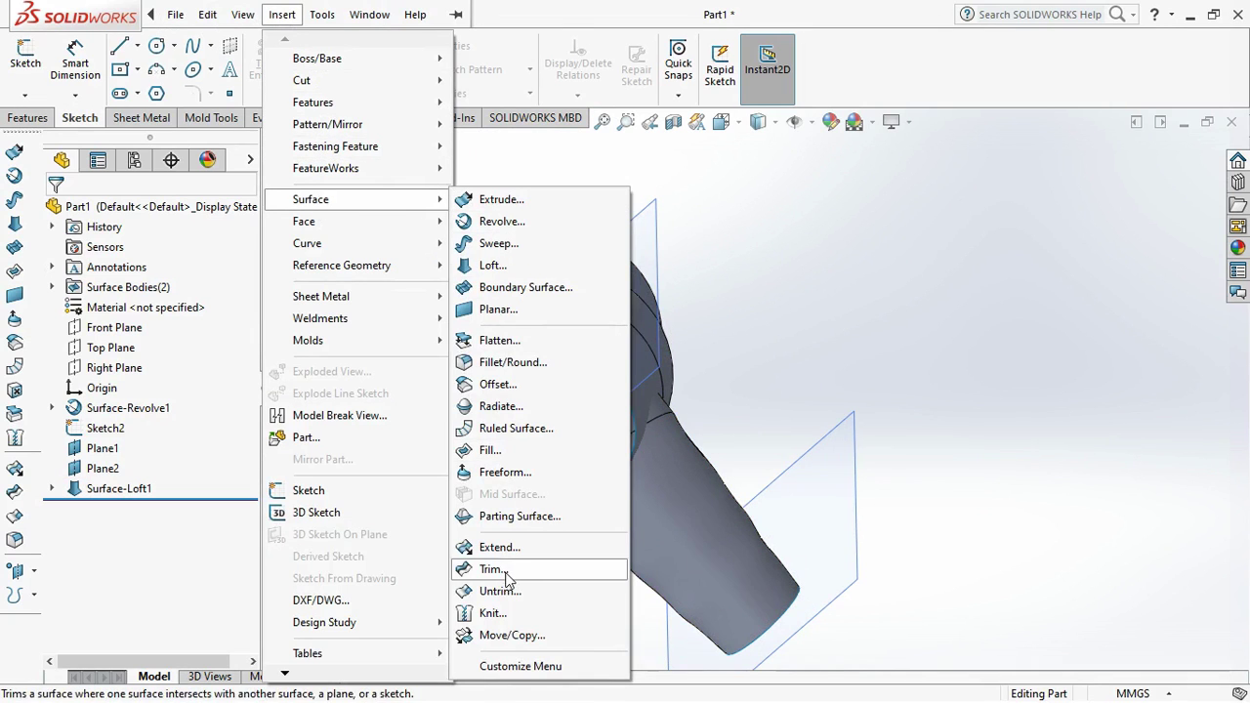
{"action": "left_click", "coordinate": [496, 569]}
{"action": "middle_click_drag", "start_coordinate": [576, 439], "coordinate": [617, 385]}
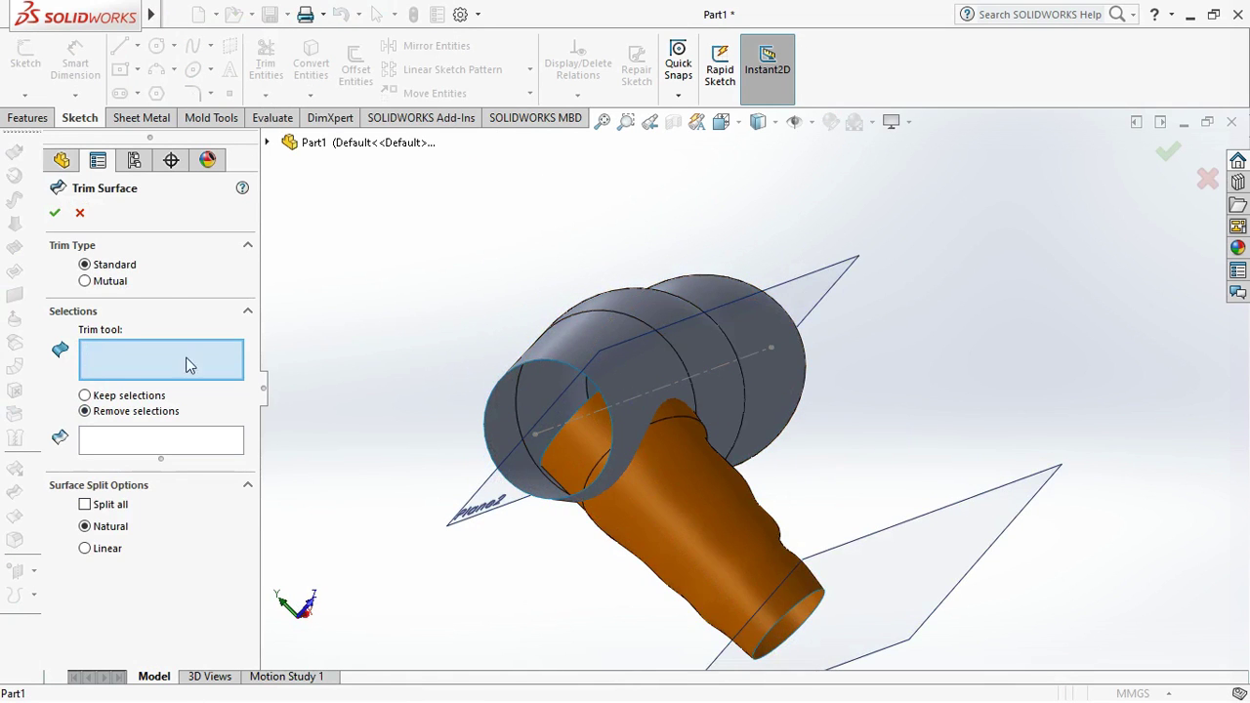
{"action": "left_click", "coordinate": [703, 358]}
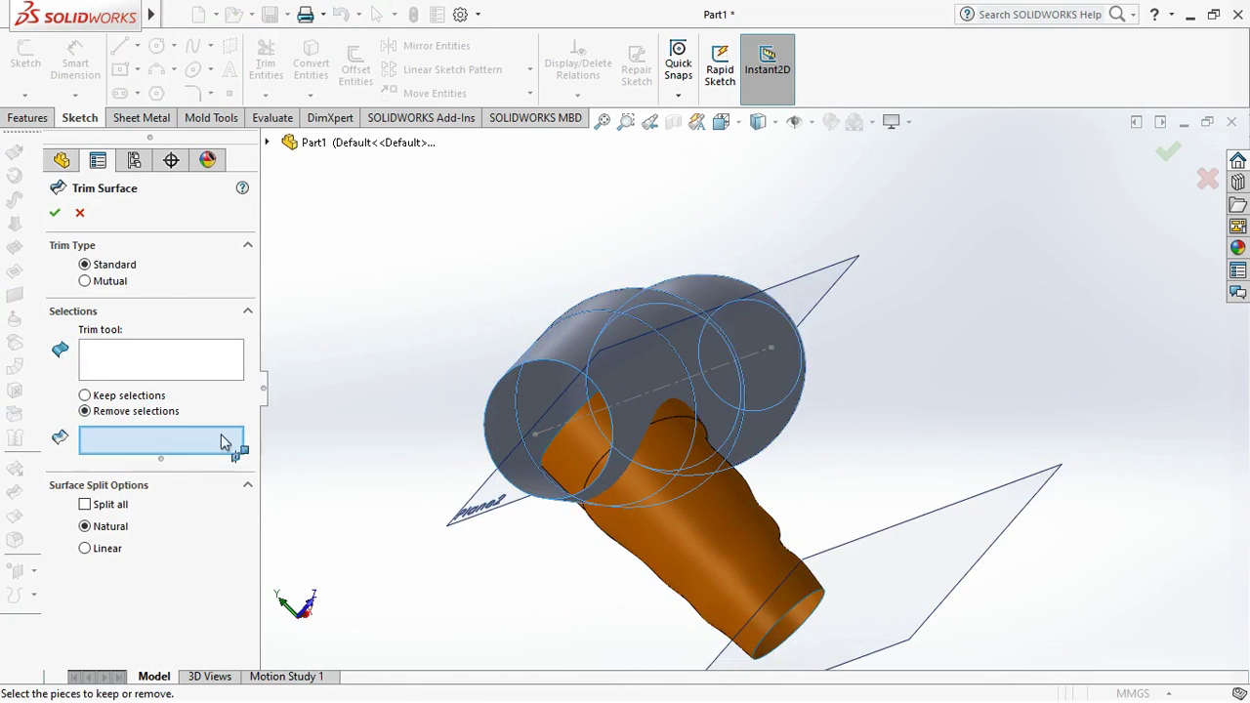
{"action": "left_click", "coordinate": [572, 460]}
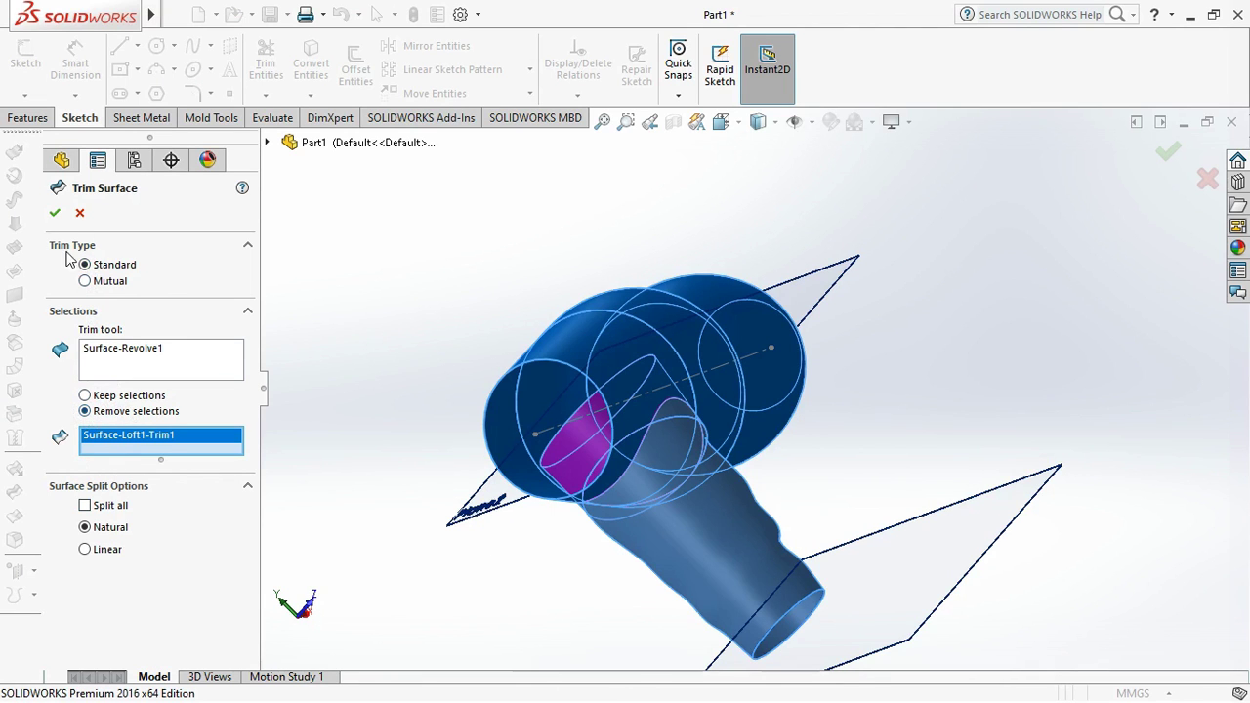
{"action": "left_click", "coordinate": [55, 217]}
{"action": "scroll", "coordinate": [684, 502], "scroll_direction": "down", "scroll_amount": 3}
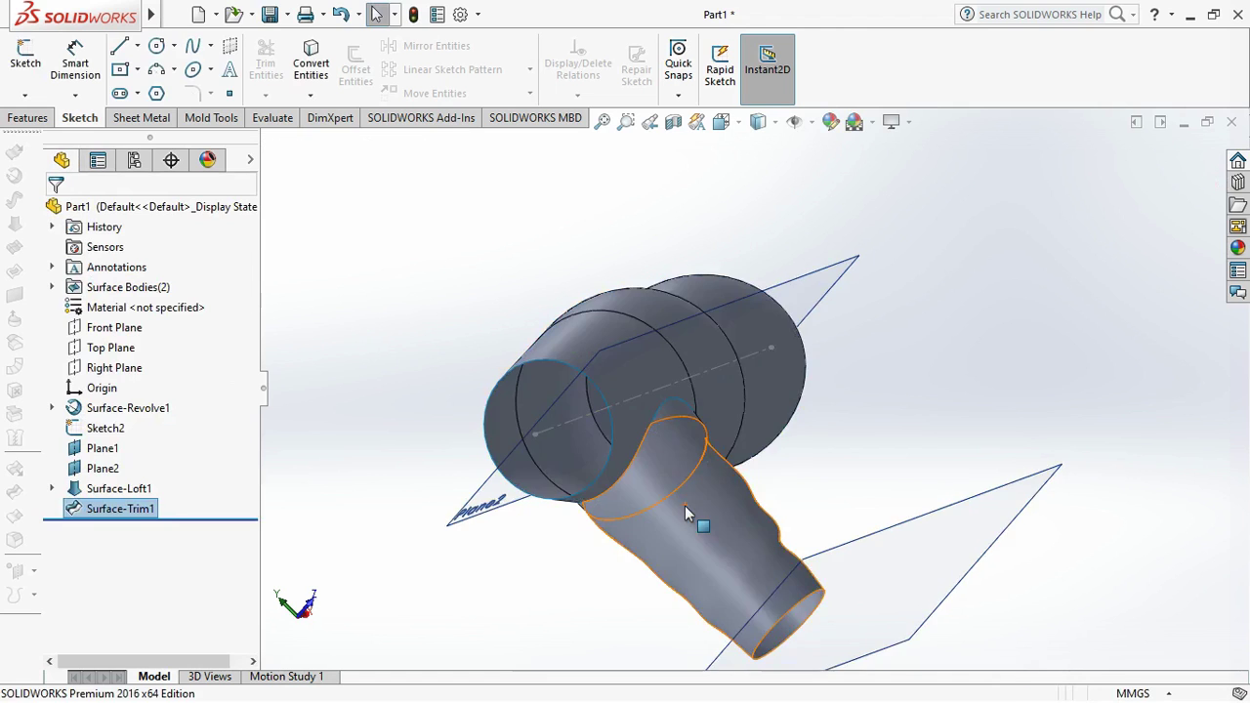
Inspect the trimmed handle joint from several angles and start a Fillet from the Features tab
{"action": "mouse_move", "coordinate": [678, 502]}
{"action": "middle_mouse_down"}
{"action": "mouse_move", "coordinate": [860, 352]}
{"action": "mouse_move", "coordinate": [1011, 502]}
{"action": "middle_mouse_up"}
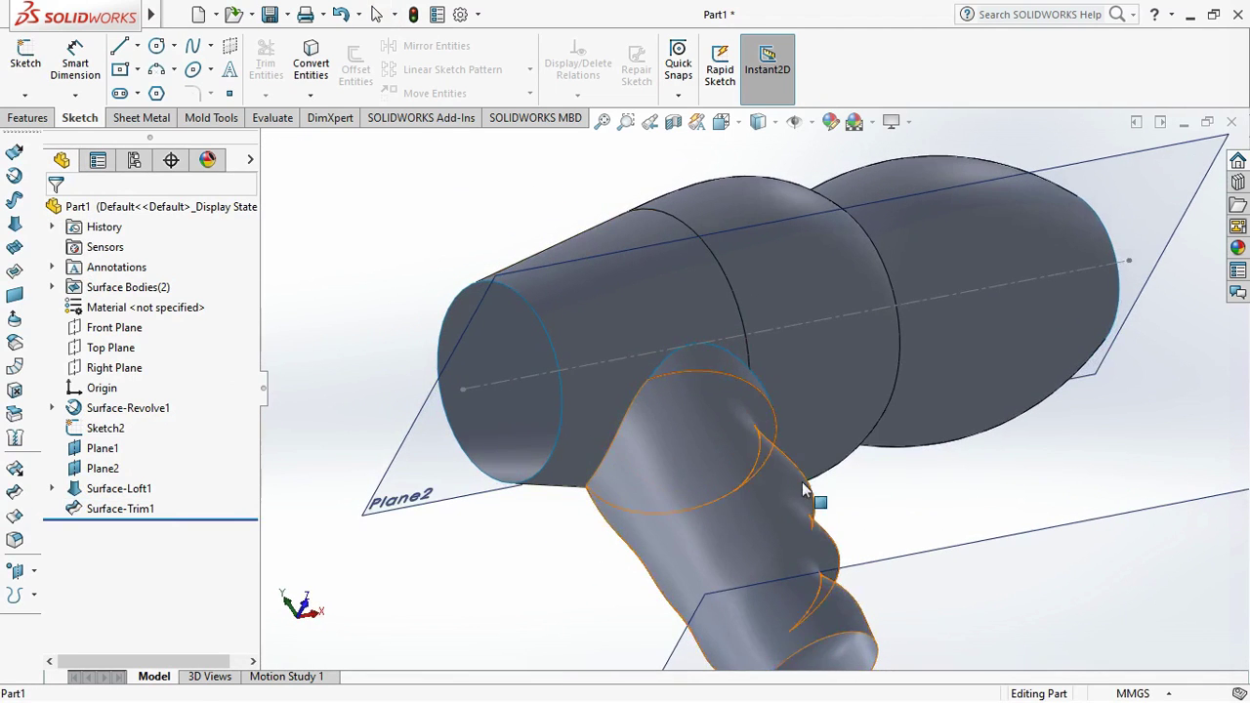
{"action": "middle_click_drag", "start_coordinate": [889, 502], "coordinate": [788, 553]}
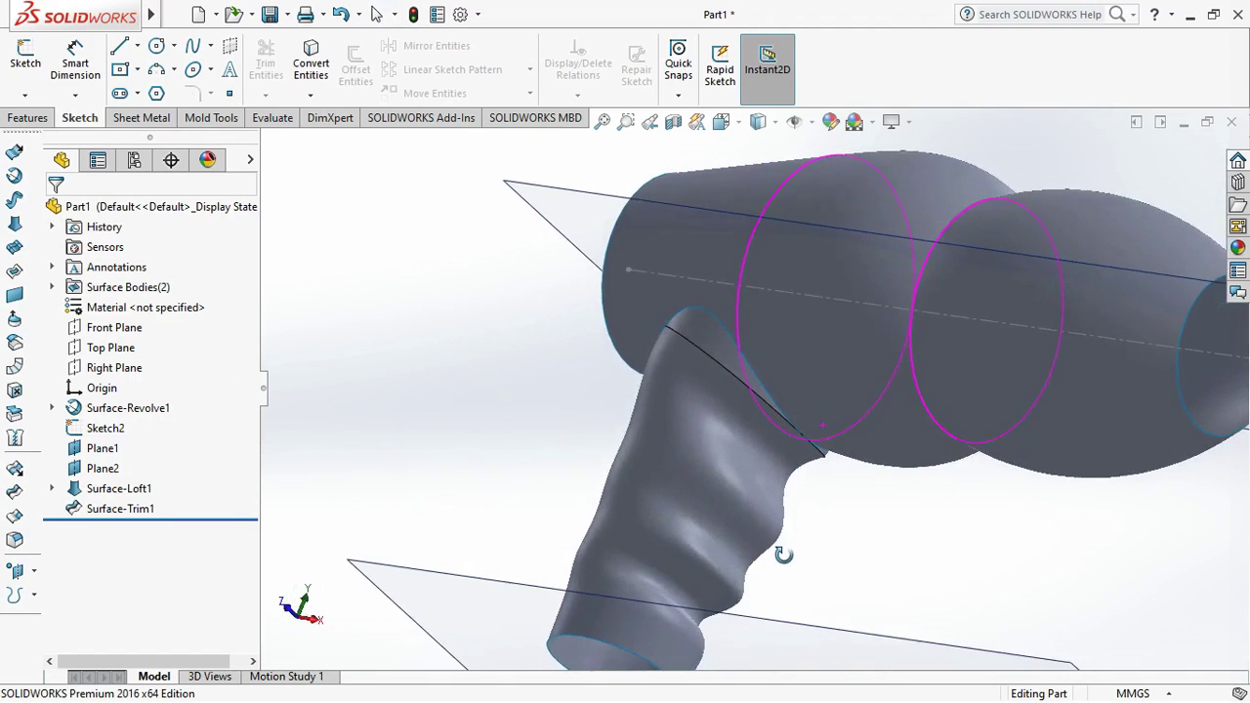
{"action": "scroll", "coordinate": [787, 553], "scroll_direction": "up", "scroll_amount": 3}
{"action": "middle_click_drag", "start_coordinate": [777, 470], "coordinate": [758, 533]}
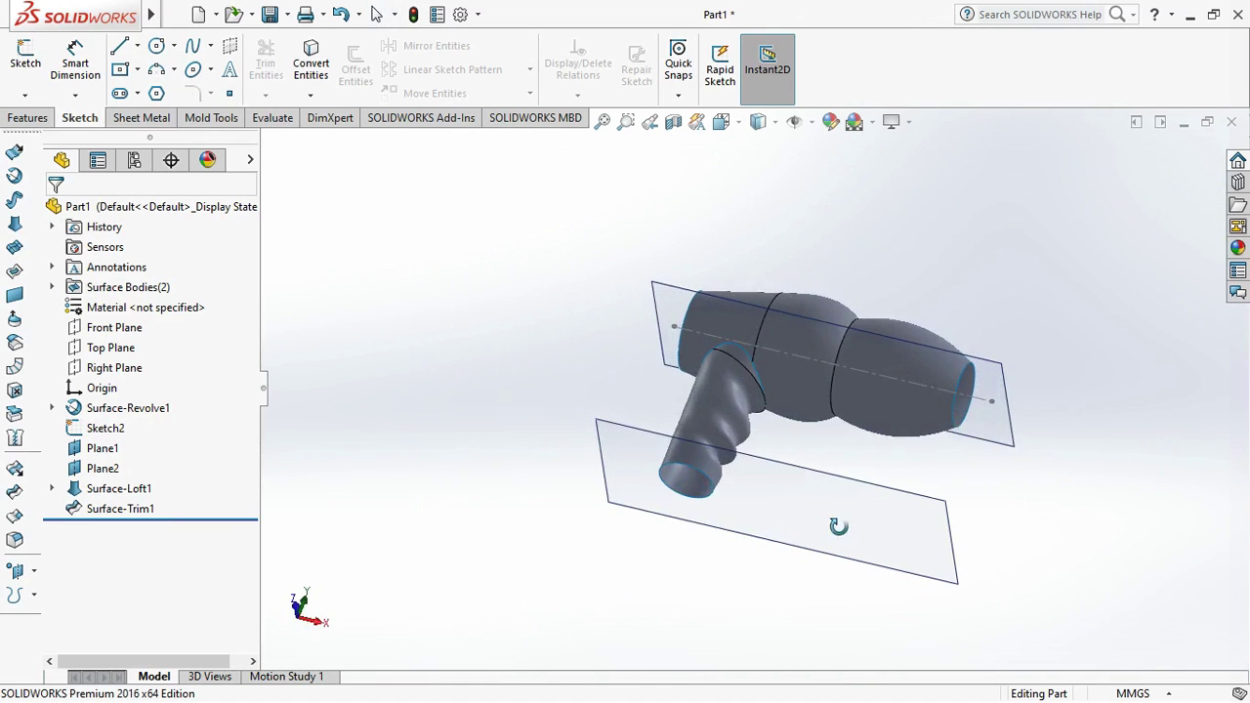
{"action": "middle_click_drag", "start_coordinate": [758, 533], "coordinate": [977, 449]}
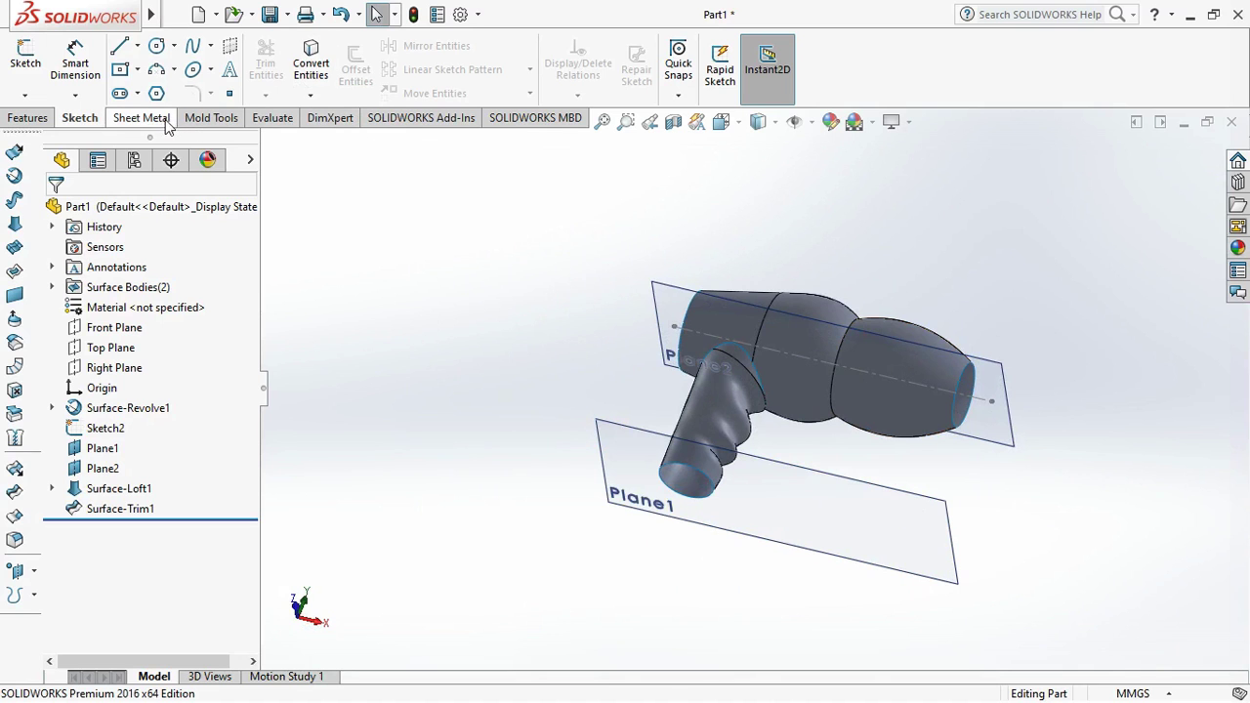
{"action": "left_click", "coordinate": [27, 119]}
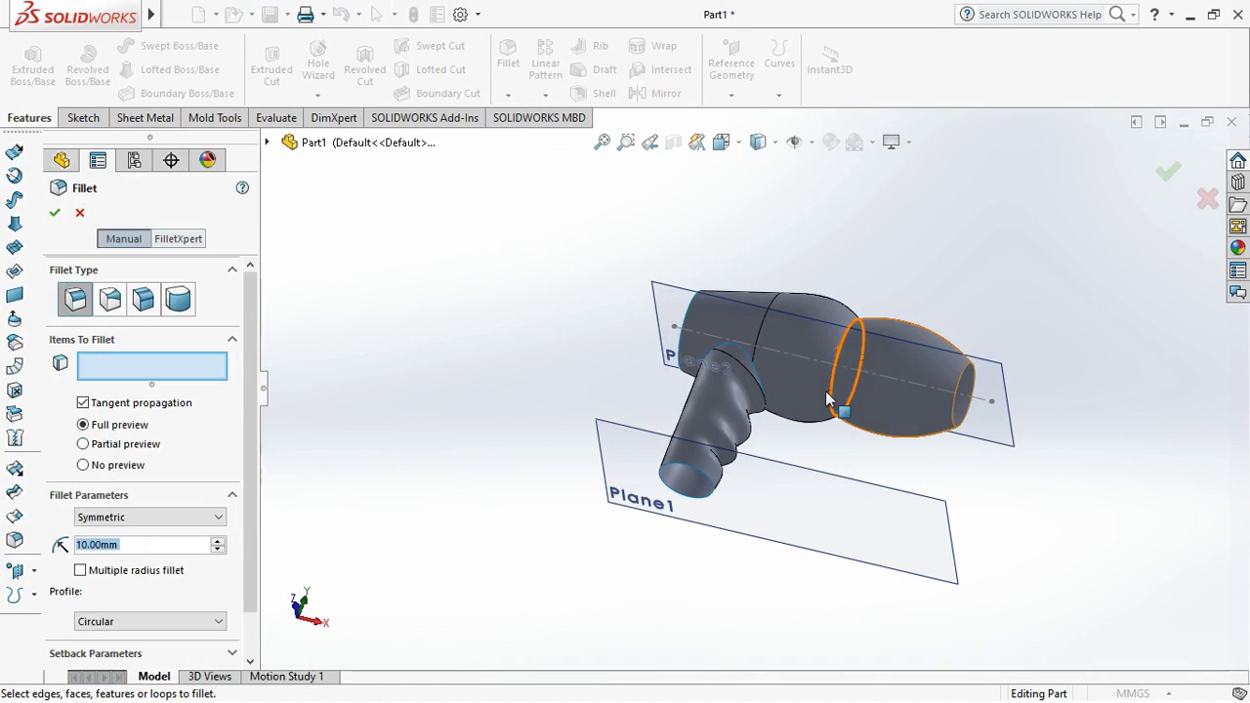
Check the Hair Dryer.jpg reference drawing in Photos, then return to the fillet
{"action": "key", "text": "alt+Tab"}
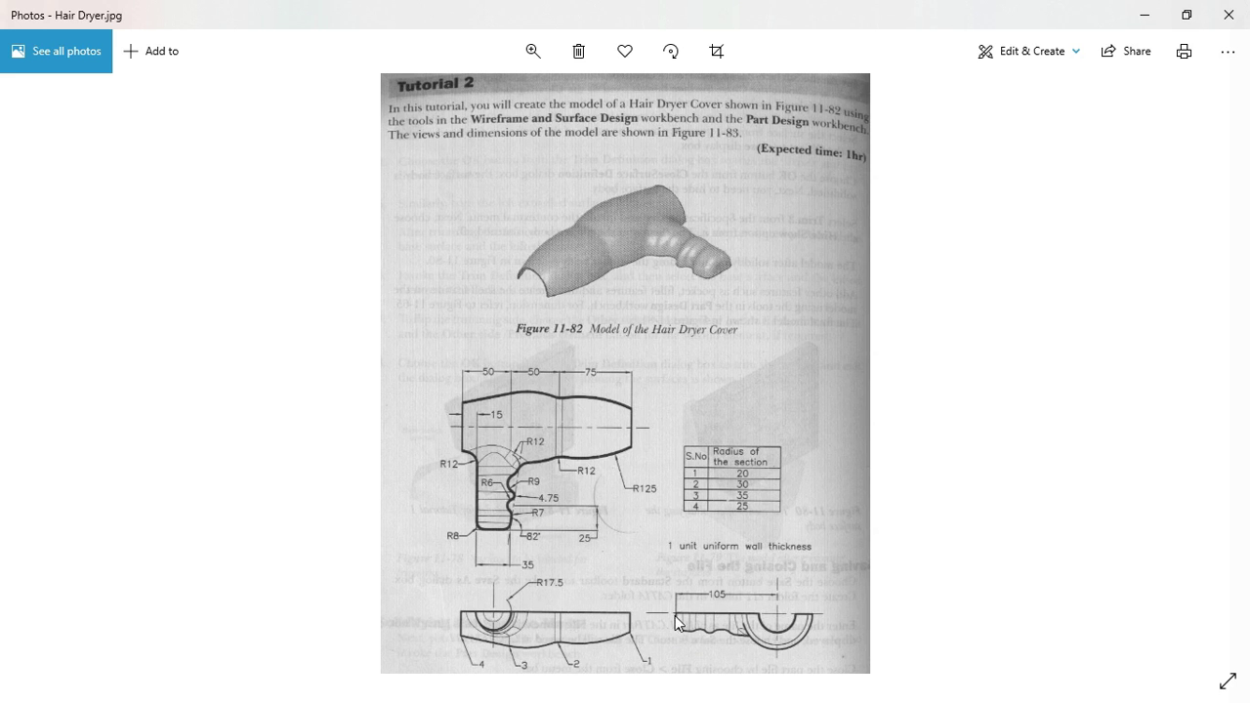
{"action": "scroll", "coordinate": [625, 635], "scroll_direction": "down", "scroll_amount": 1}
{"action": "scroll", "coordinate": [583, 656], "scroll_direction": "up", "scroll_amount": 1}
{"action": "key", "text": "alt+Tab"}
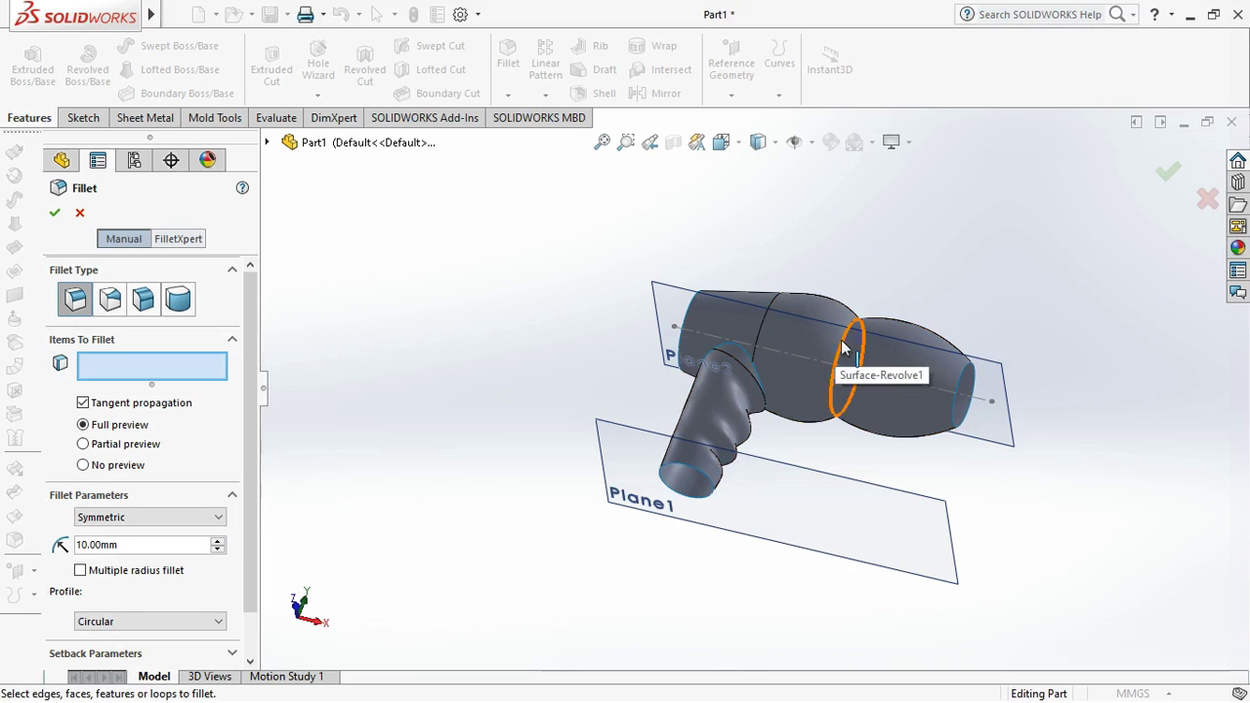
Fillet the ring edge between the middle section and front bulb with a 12 mm radius
{"action": "left_click", "coordinate": [844, 347]}
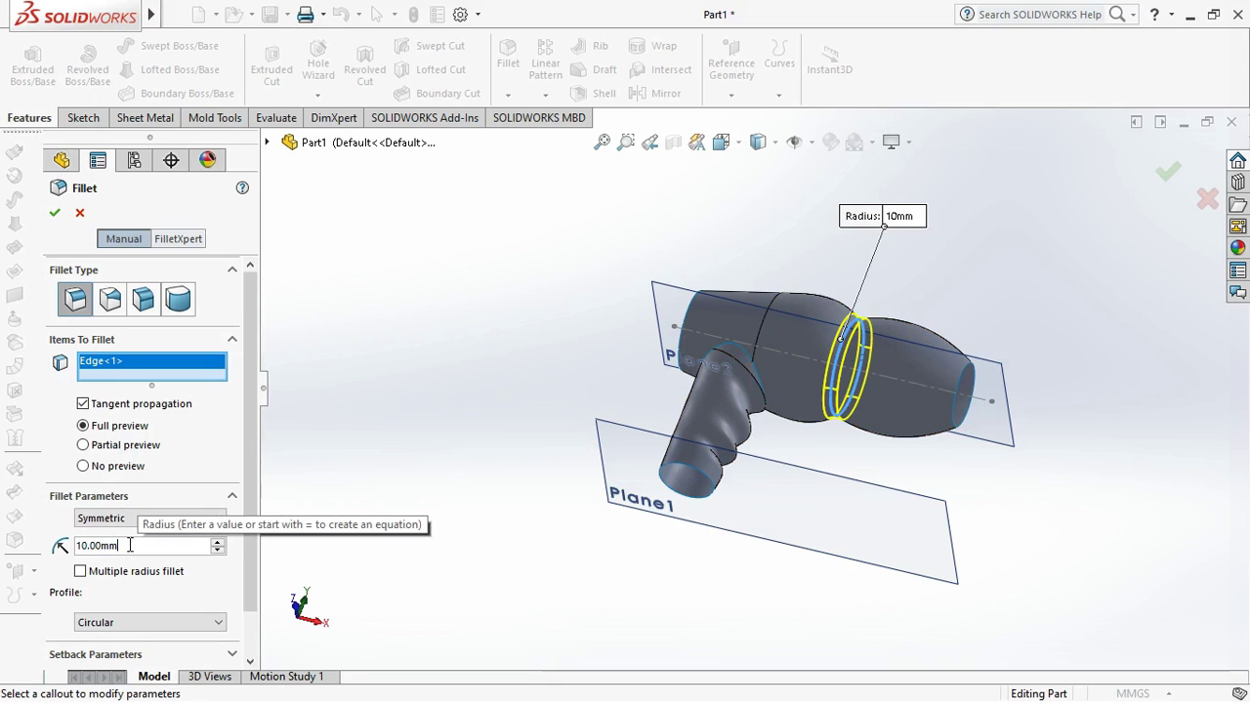
{"action": "type", "text": "12"}
{"action": "key", "text": "Return"}
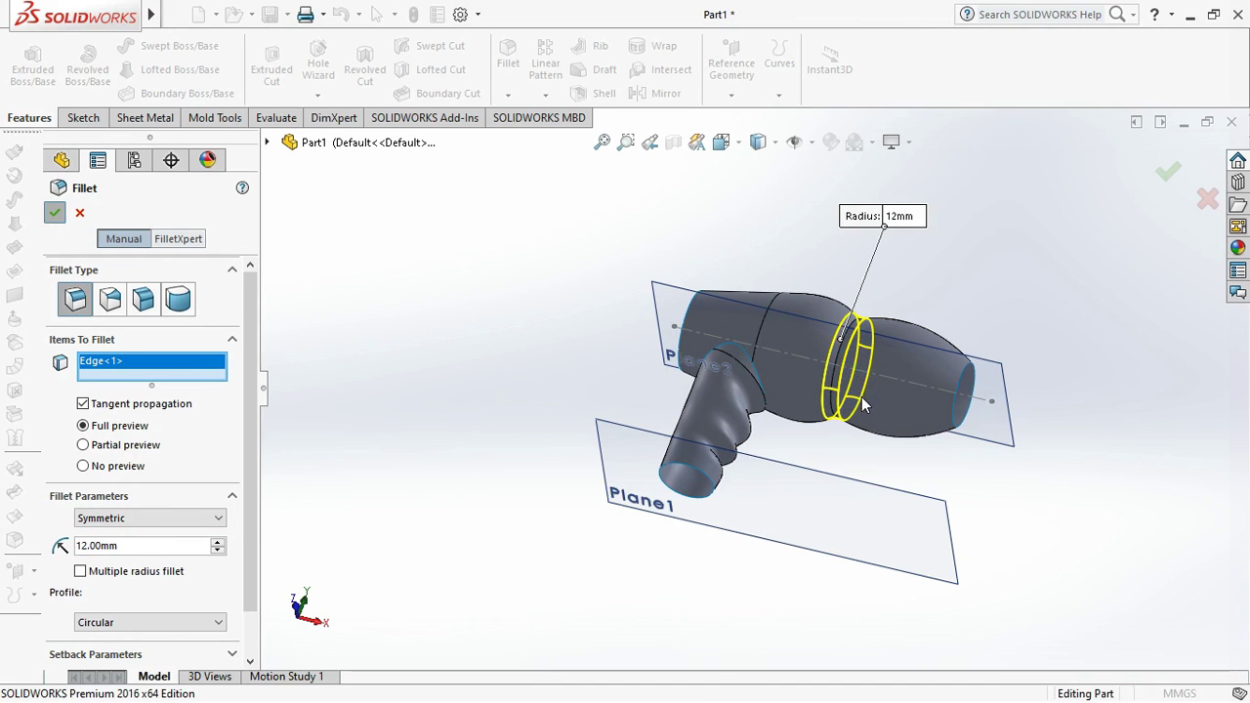
{"action": "left_click", "coordinate": [54, 212]}
Turn off View Planes in the Hide/Show Items flyout so the reference planes disappear
{"action": "scroll", "coordinate": [936, 302], "scroll_direction": "up", "scroll_amount": 2}
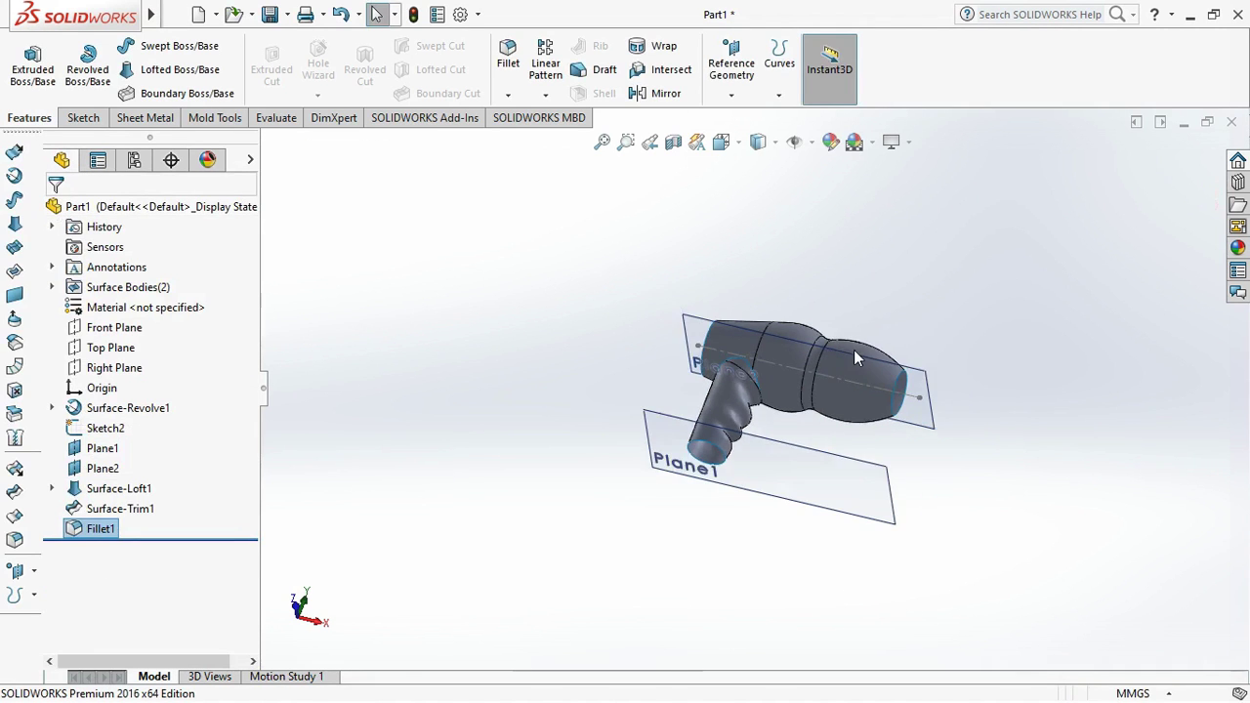
{"action": "scroll", "coordinate": [853, 349], "scroll_direction": "down", "scroll_amount": 5}
{"action": "mouse_move", "coordinate": [830, 366]}
{"action": "middle_mouse_down"}
{"action": "mouse_move", "coordinate": [774, 503]}
{"action": "mouse_move", "coordinate": [607, 292]}
{"action": "middle_mouse_up"}
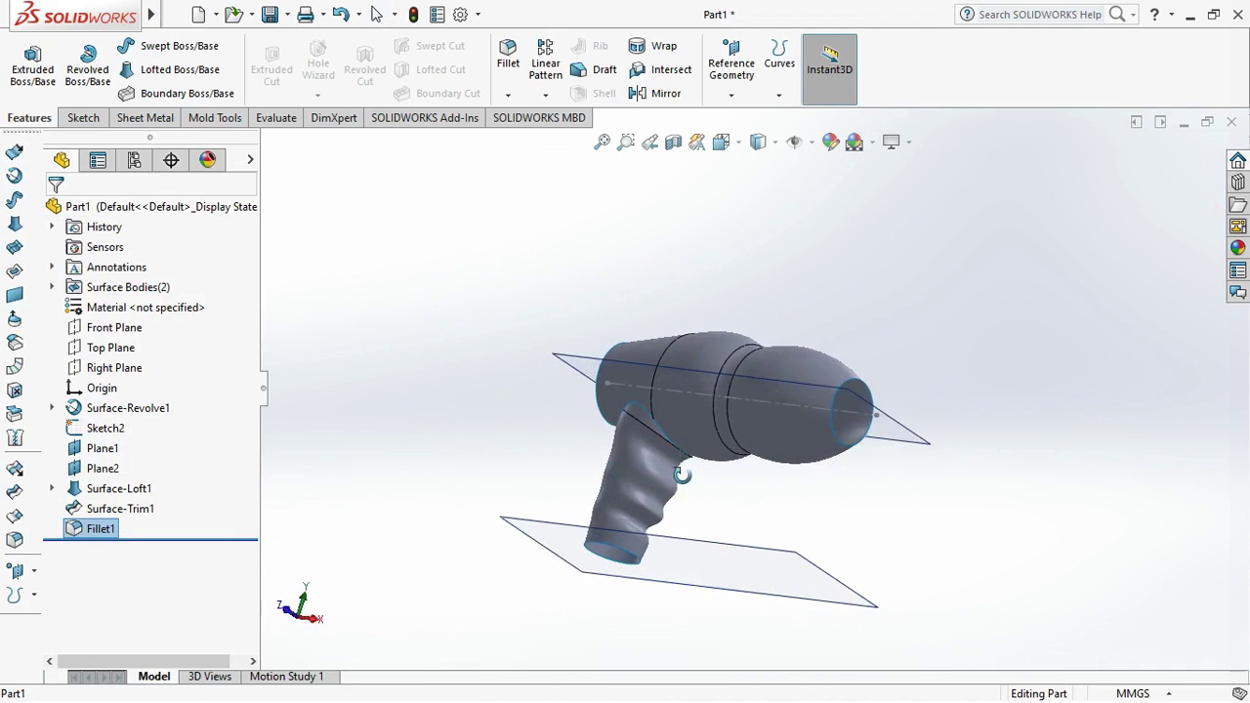
{"action": "left_click", "coordinate": [811, 142]}
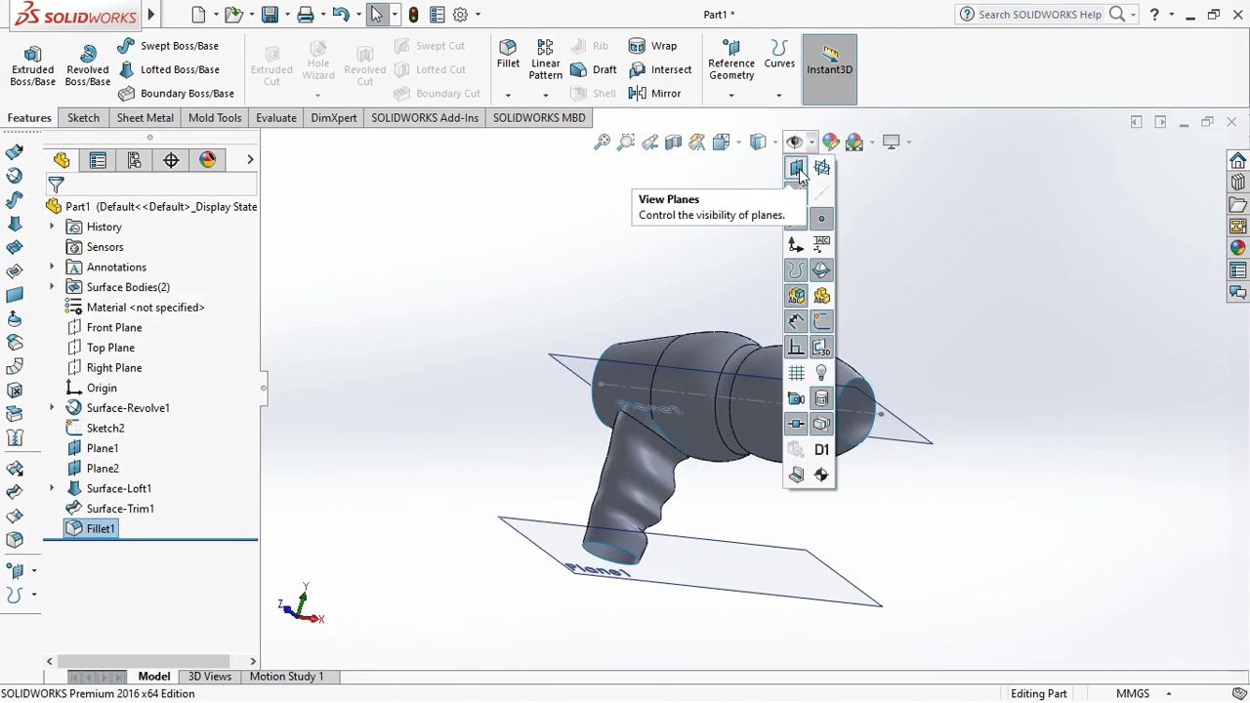
{"action": "left_click", "coordinate": [797, 169]}
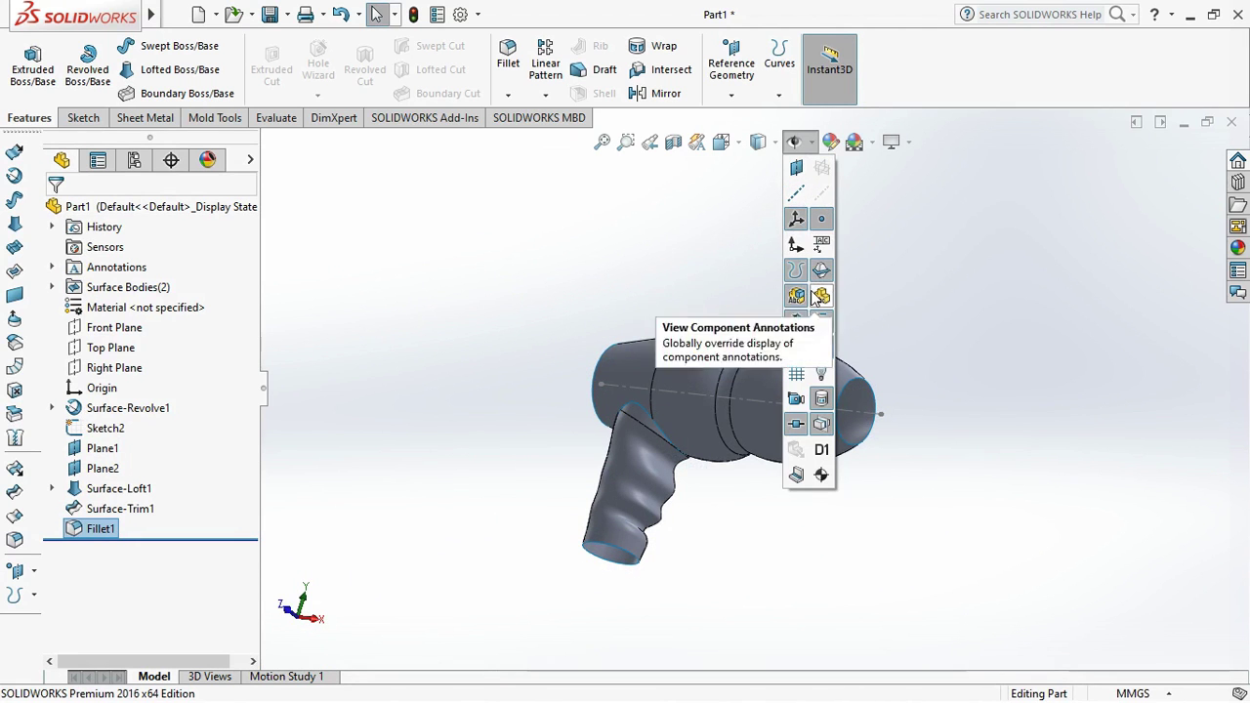
{"action": "middle_click_drag", "start_coordinate": [712, 518], "coordinate": [792, 455]}
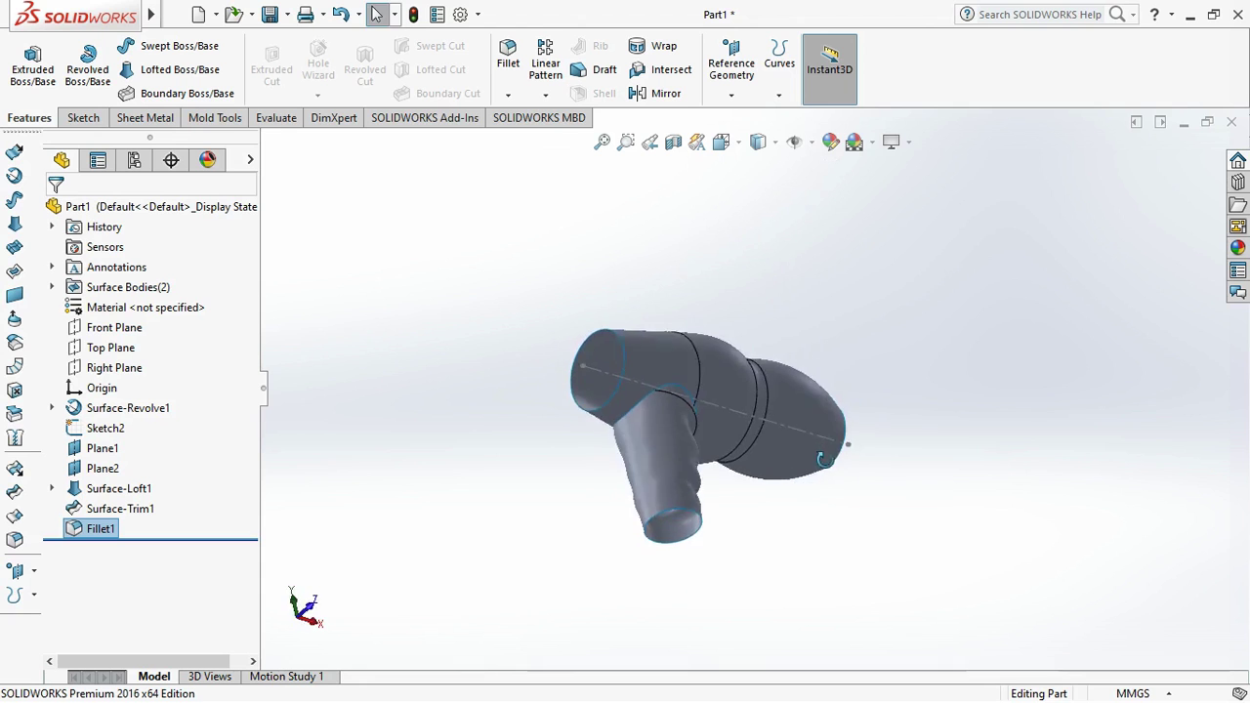
Change the display style from Shaded With Edges to Shaded and orbit to a side view
{"action": "scroll", "coordinate": [724, 455], "scroll_direction": "down", "scroll_amount": 5}
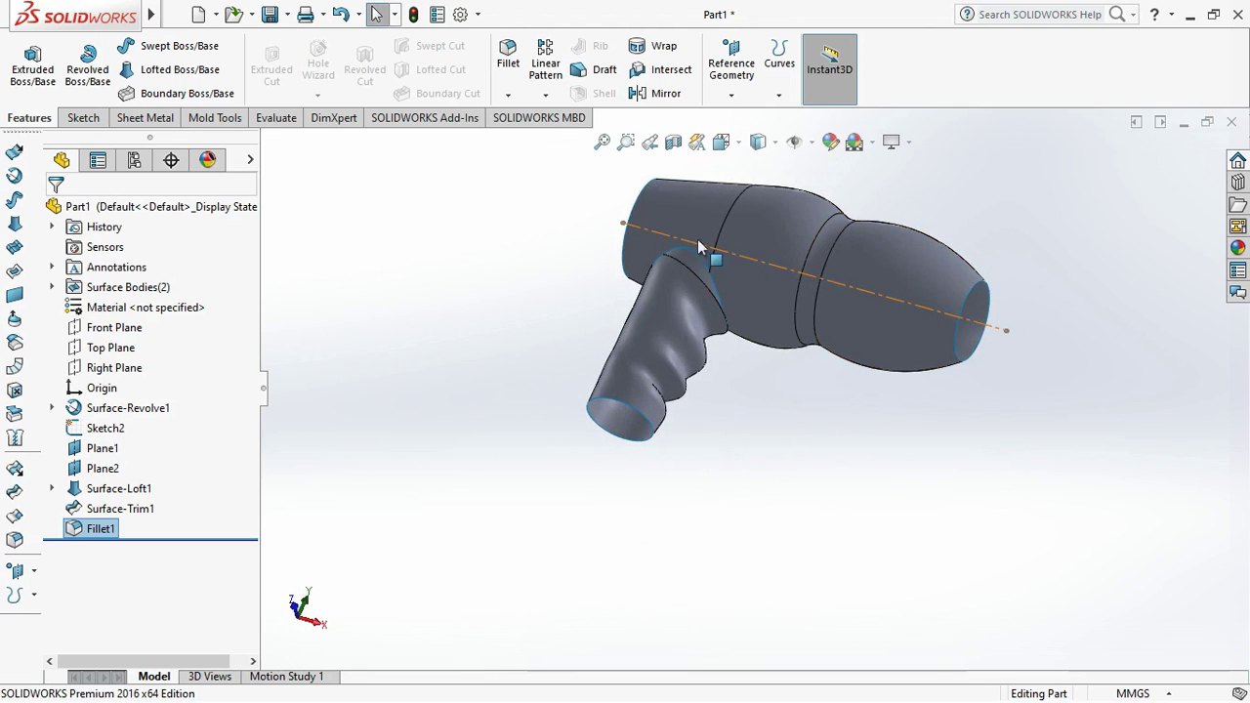
{"action": "mouse_move", "coordinate": [880, 282]}
{"action": "middle_mouse_down"}
{"action": "mouse_move", "coordinate": [884, 409]}
{"action": "mouse_move", "coordinate": [787, 379]}
{"action": "middle_mouse_up"}
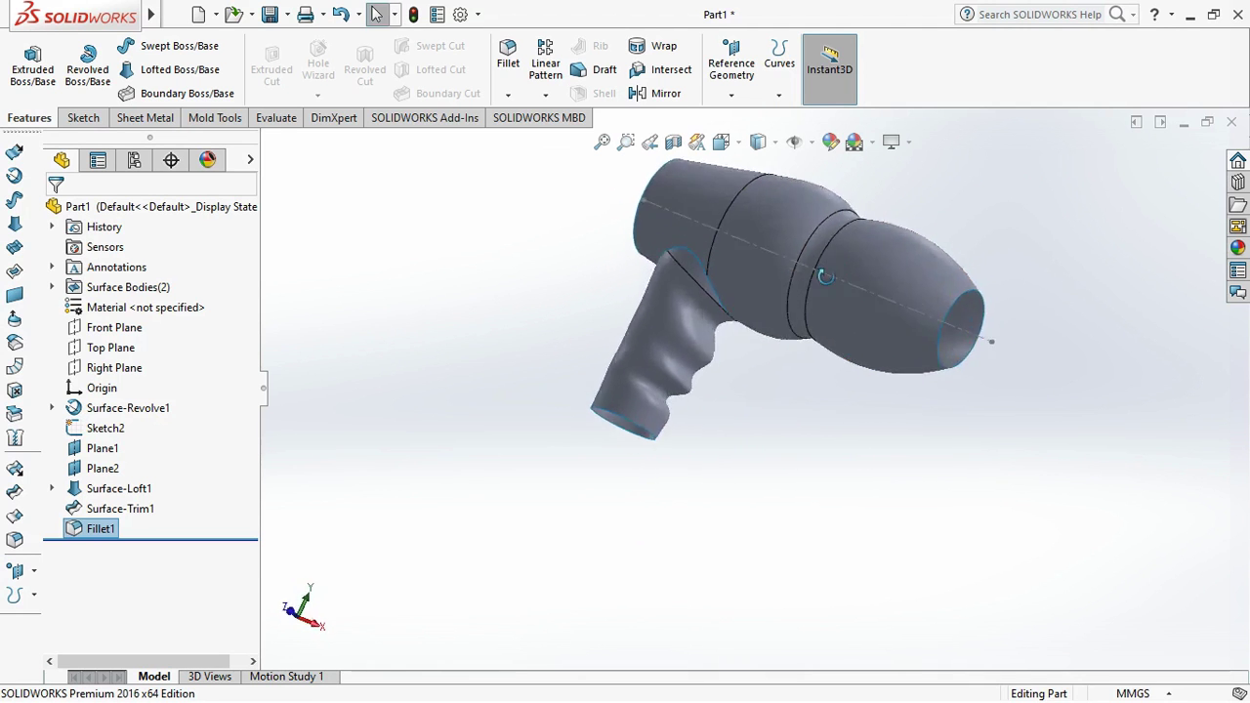
{"action": "mouse_move", "coordinate": [787, 379]}
{"action": "middle_mouse_down"}
{"action": "mouse_move", "coordinate": [813, 240]}
{"action": "mouse_move", "coordinate": [837, 237]}
{"action": "middle_mouse_up"}
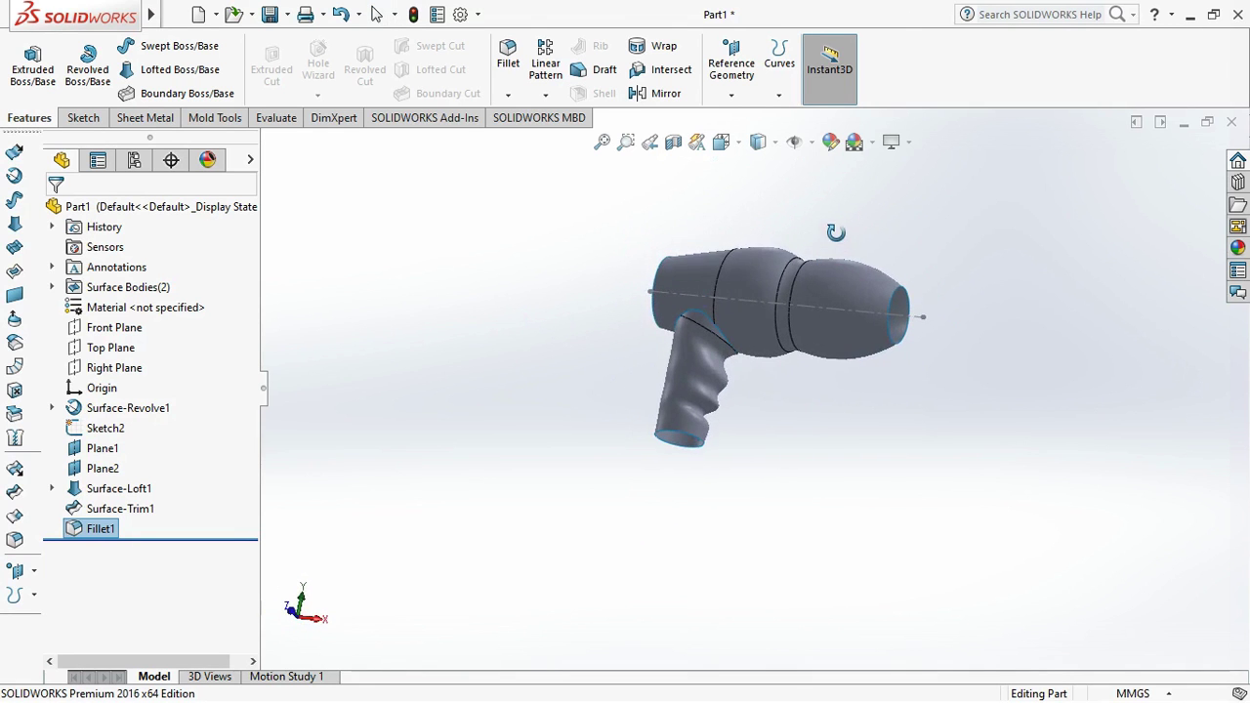
{"action": "middle_click_drag", "start_coordinate": [795, 400], "coordinate": [827, 383]}
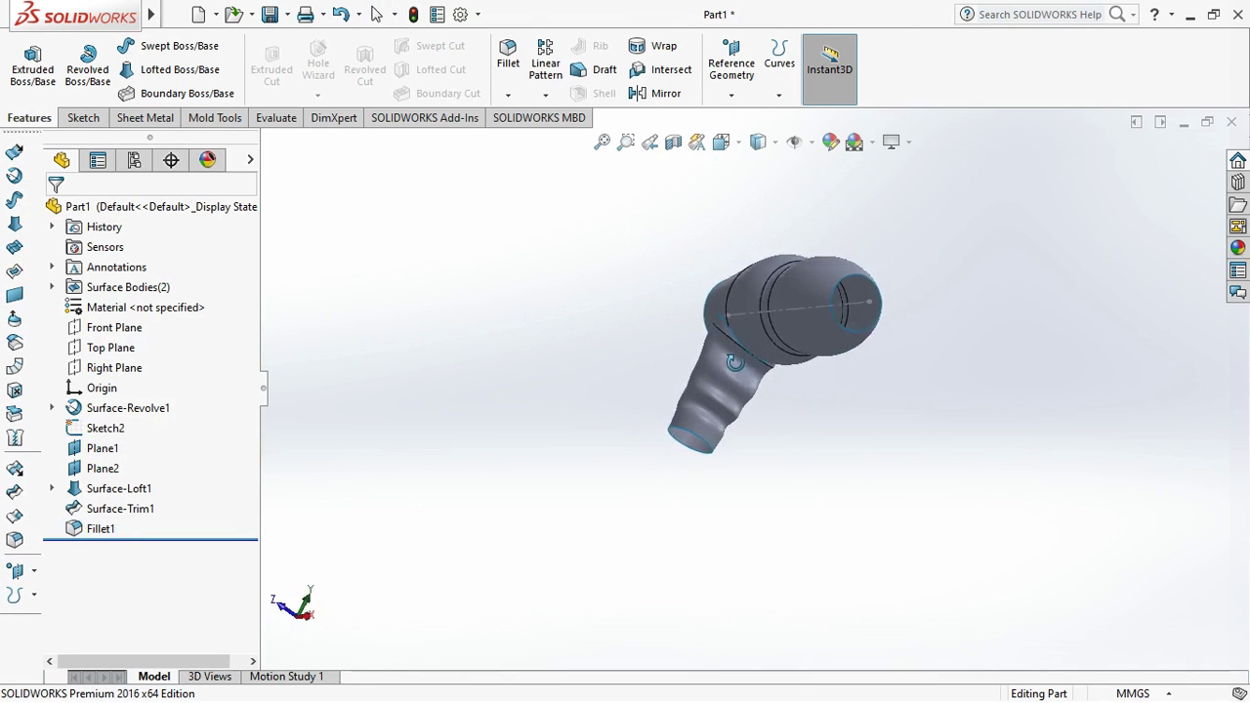
{"action": "scroll", "coordinate": [828, 383], "scroll_direction": "down", "scroll_amount": 3}
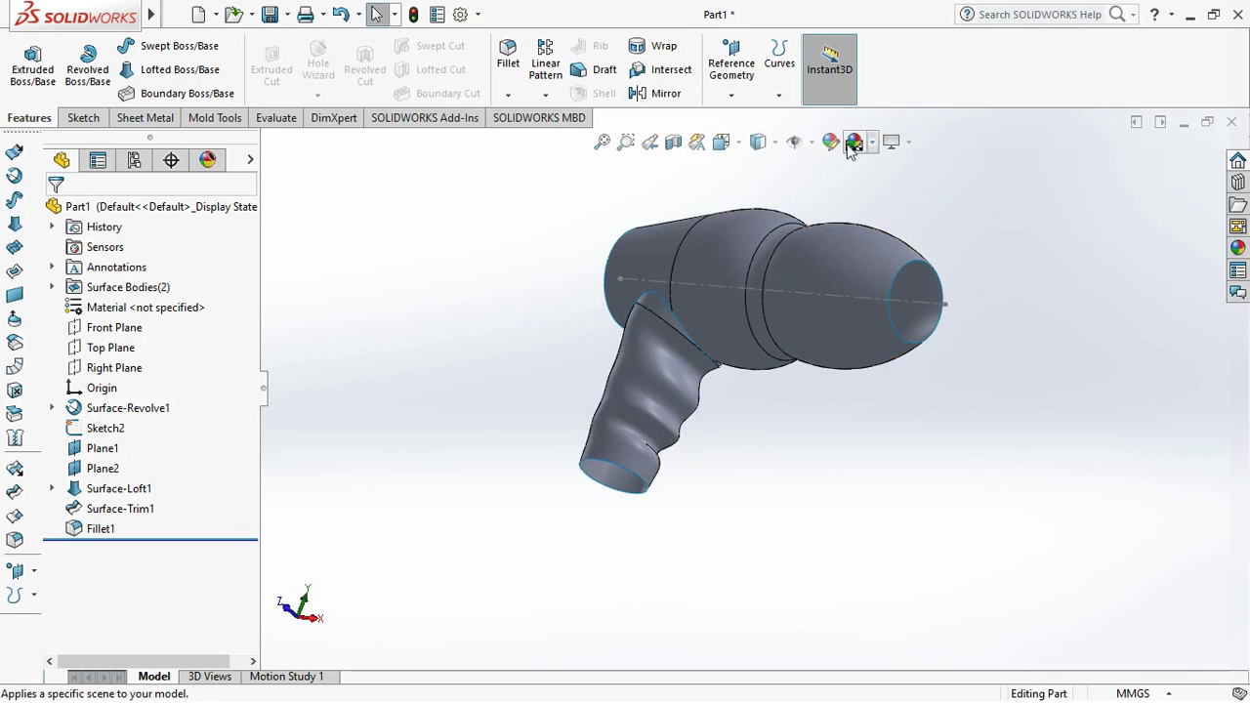
{"action": "left_click", "coordinate": [774, 142]}
{"action": "left_click", "coordinate": [761, 195]}
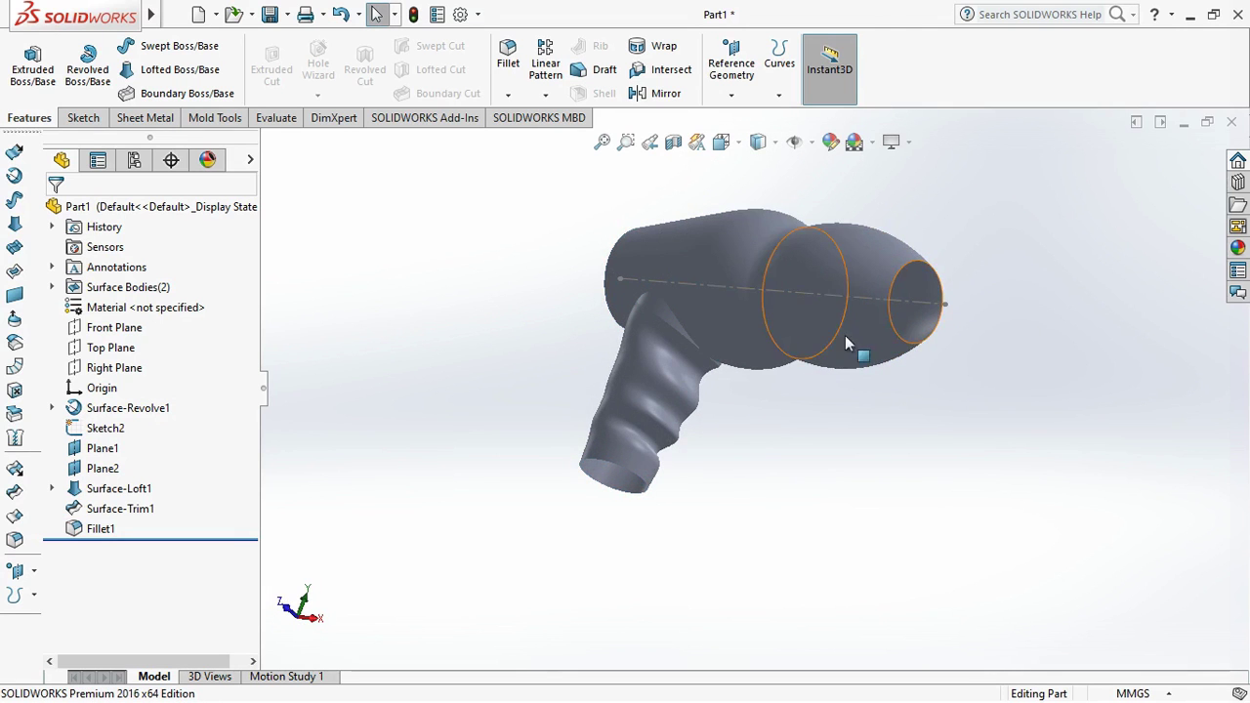
{"action": "mouse_move", "coordinate": [886, 424]}
{"action": "middle_mouse_down"}
{"action": "mouse_move", "coordinate": [645, 274]}
{"action": "mouse_move", "coordinate": [730, 266]}
{"action": "mouse_move", "coordinate": [913, 348]}
{"action": "middle_mouse_up"}
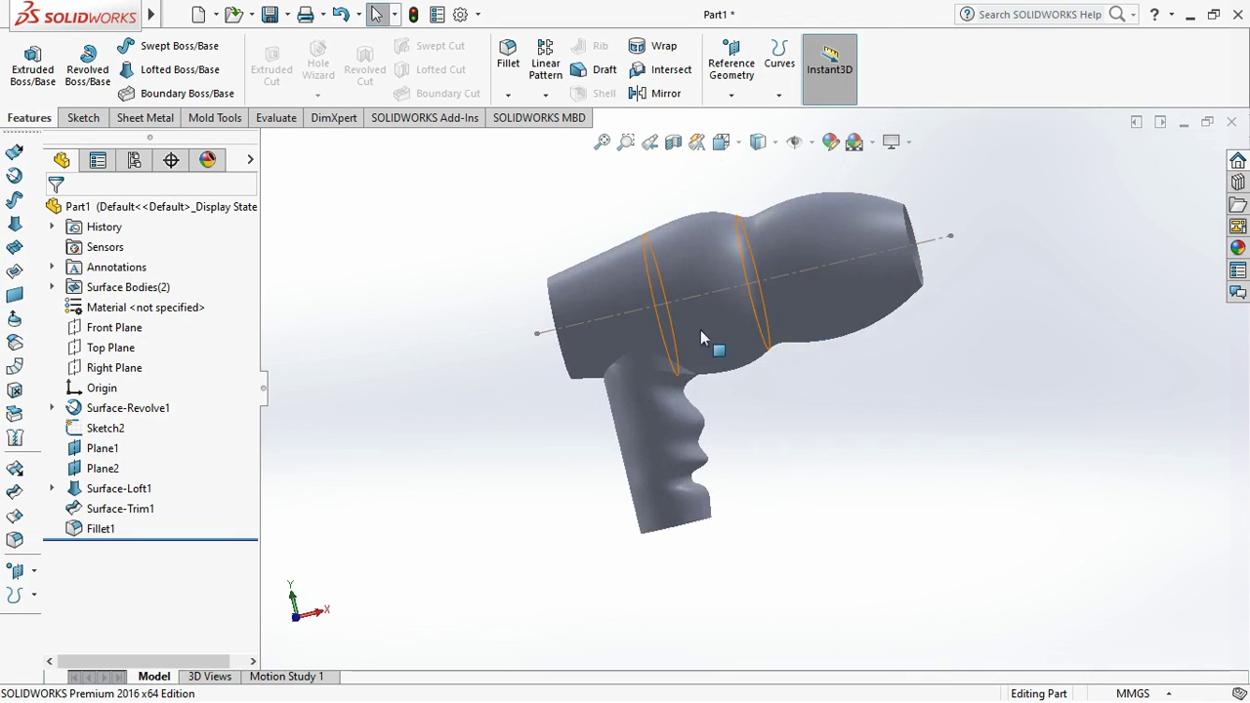
{"action": "middle_click_drag", "start_coordinate": [663, 330], "coordinate": [1132, 233]}
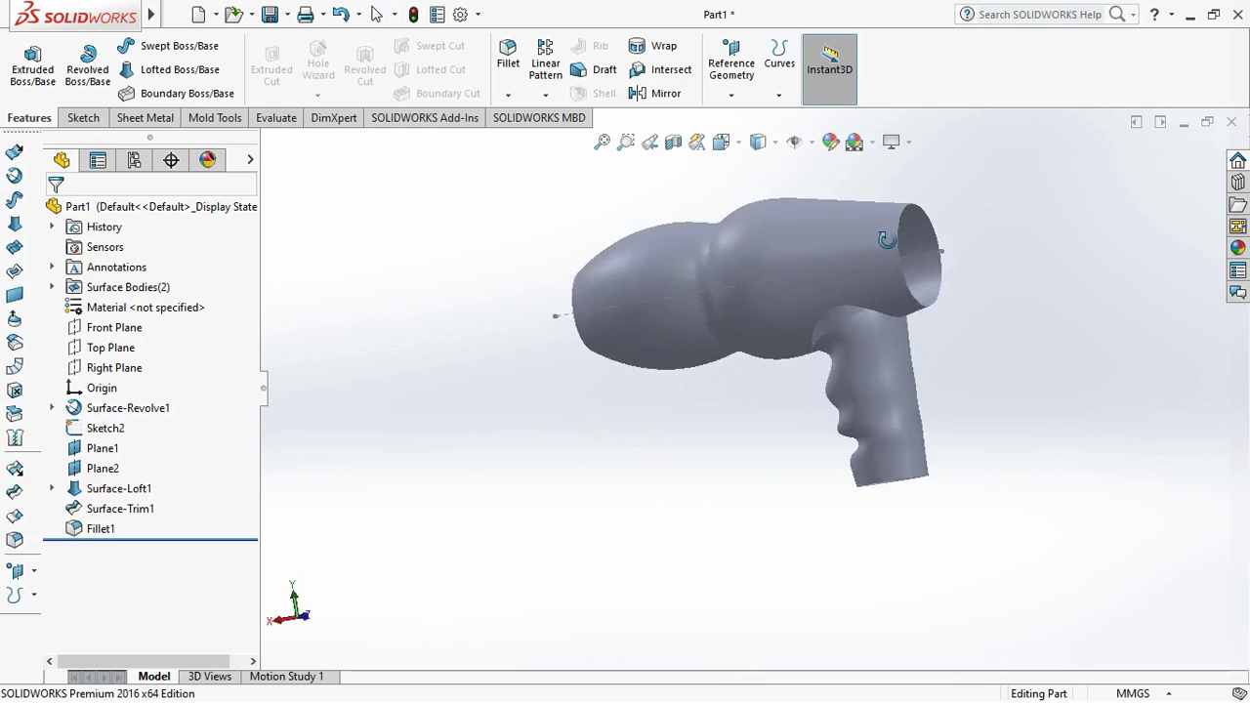
{"action": "scroll", "coordinate": [895, 281], "scroll_direction": "down", "scroll_amount": 2}
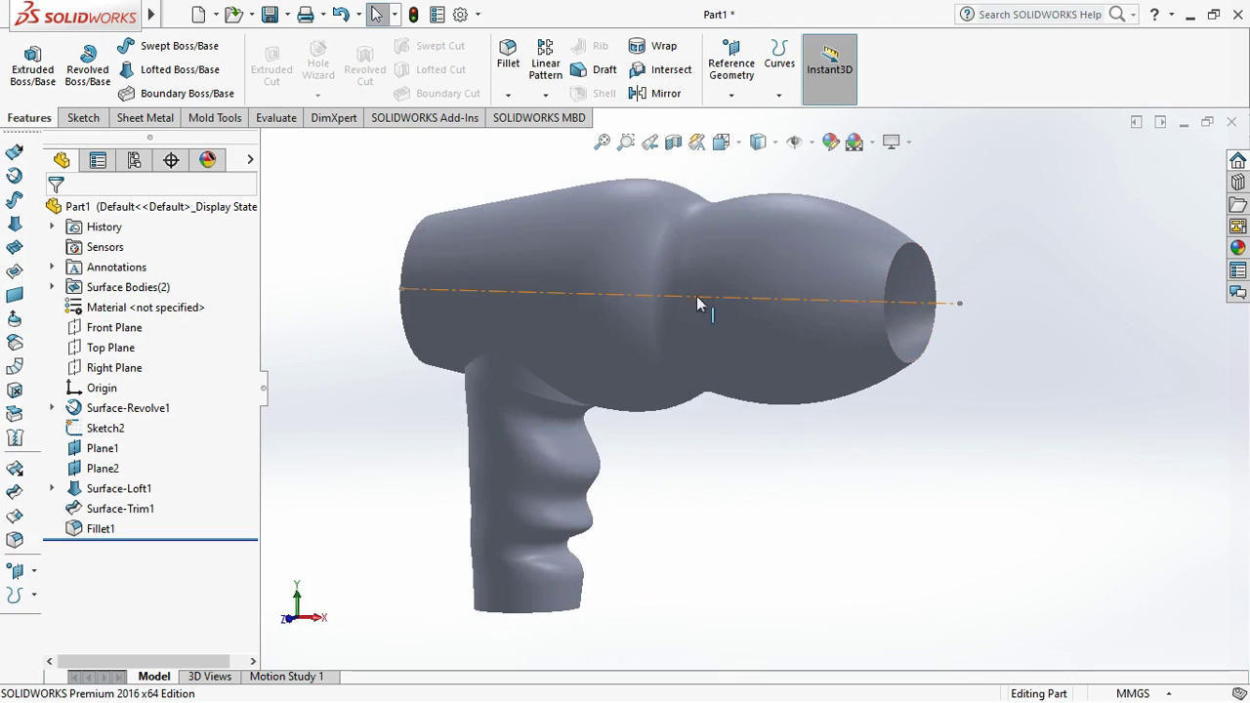